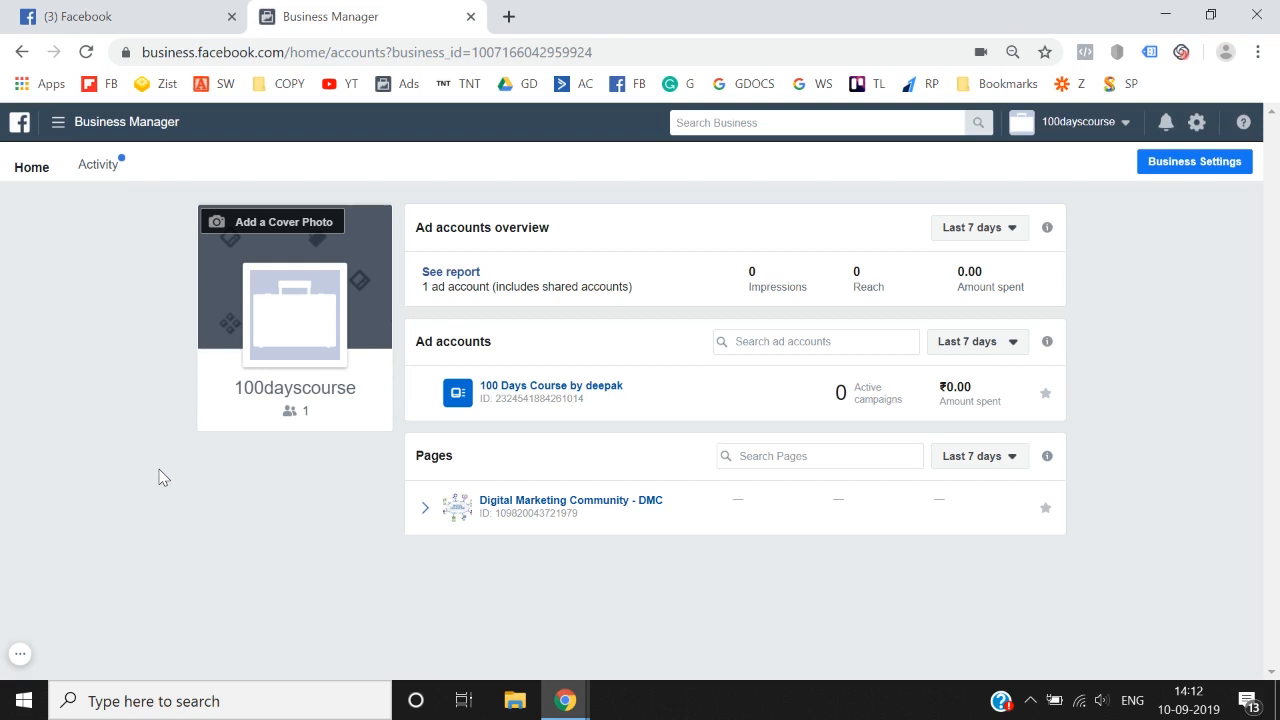
Step: Open the WordPress admin login at thinknthriveagency.com/wp-admin in a new browser tab
{"action": "left_click", "coordinate": [510, 17]}
{"action": "type", "text": "thi"}
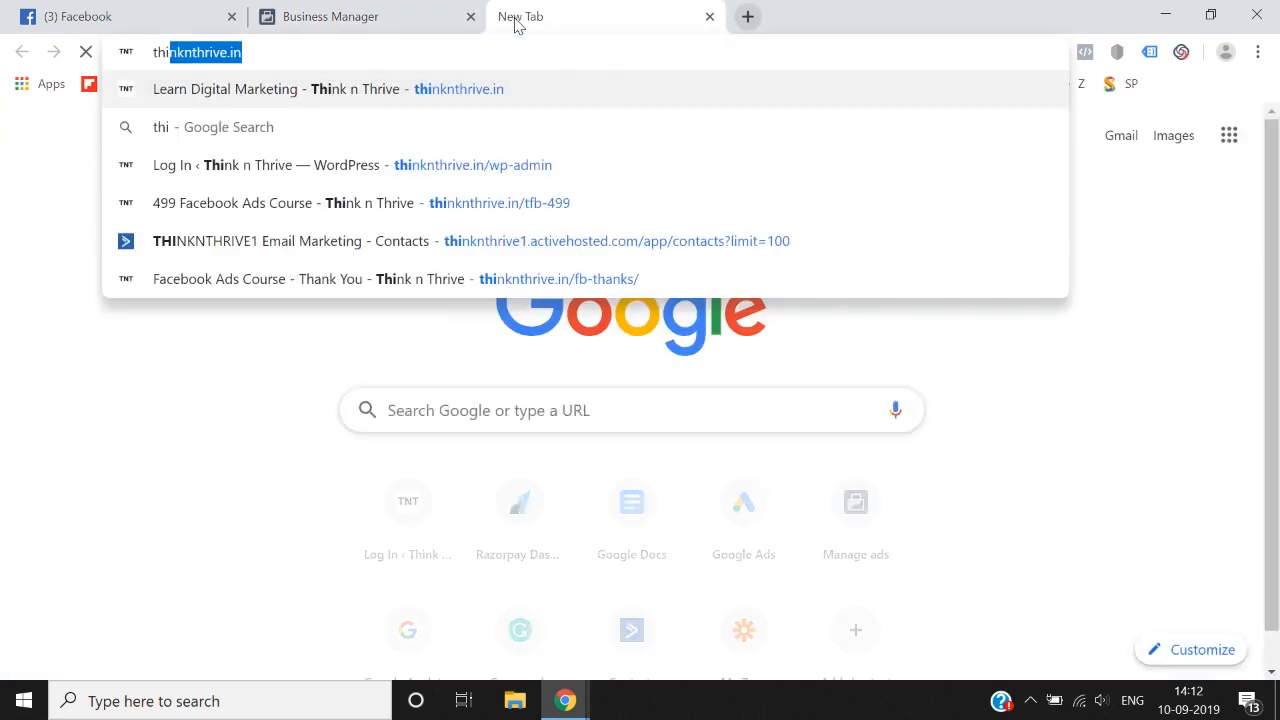
{"action": "type", "text": "nknthrive"}
{"action": "key", "text": "Delete"}
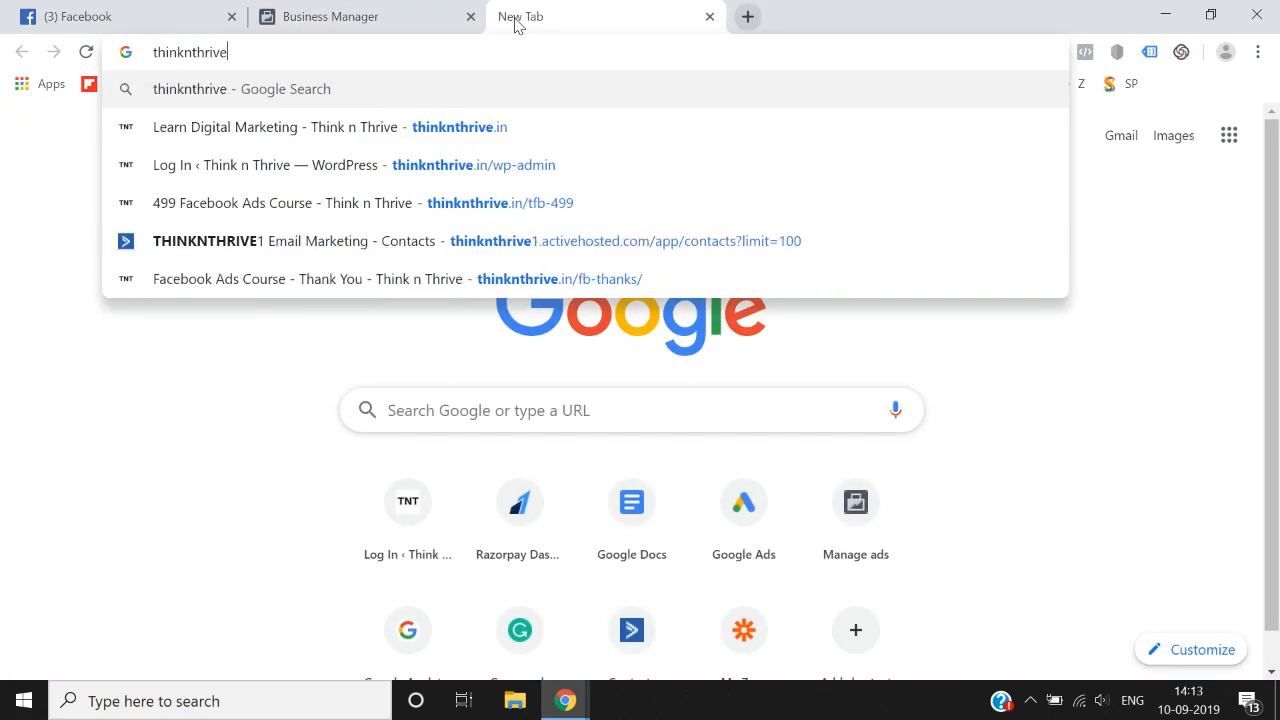
{"action": "type", "text": "agency.com"}
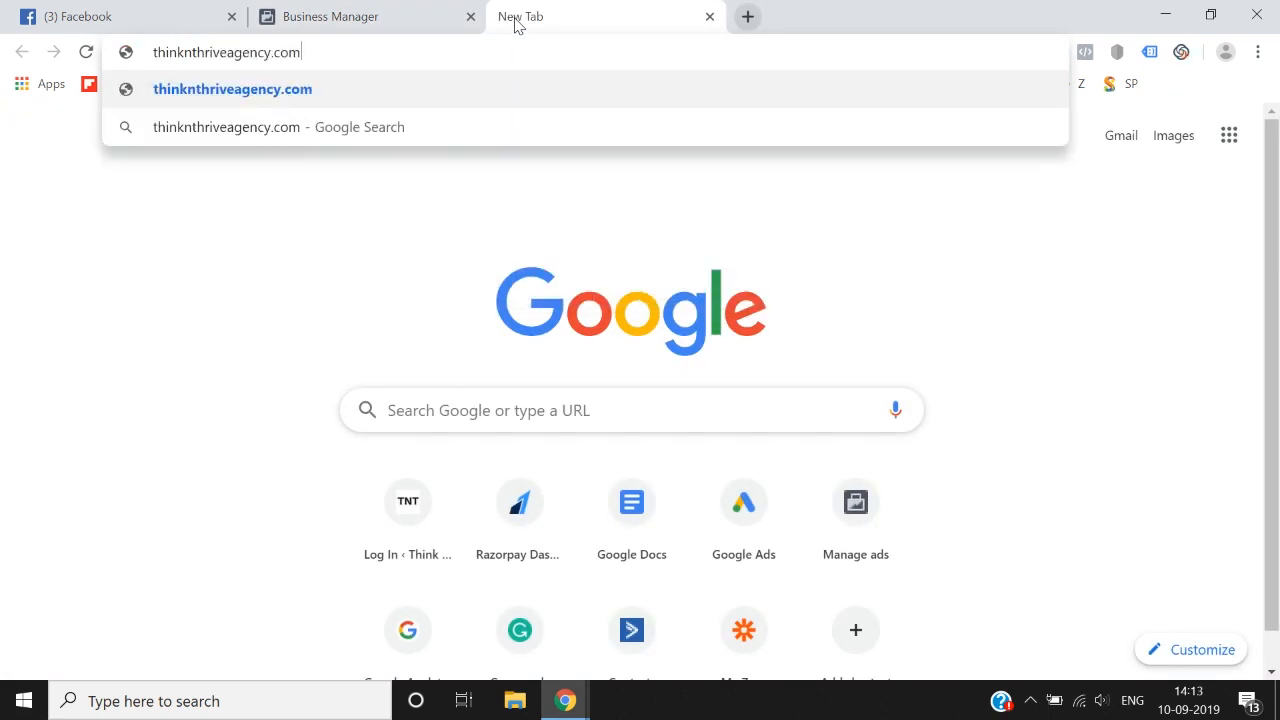
{"action": "type", "text": "/wp-admin"}
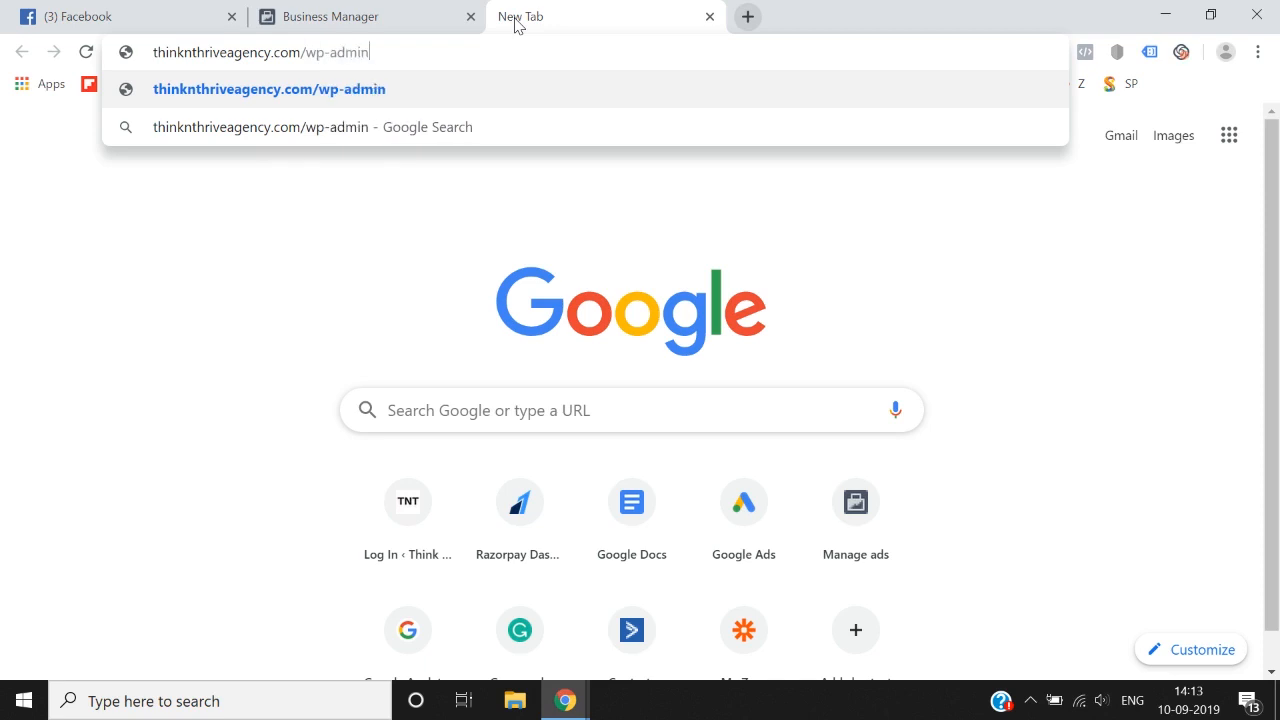
{"action": "key", "text": "Return"}
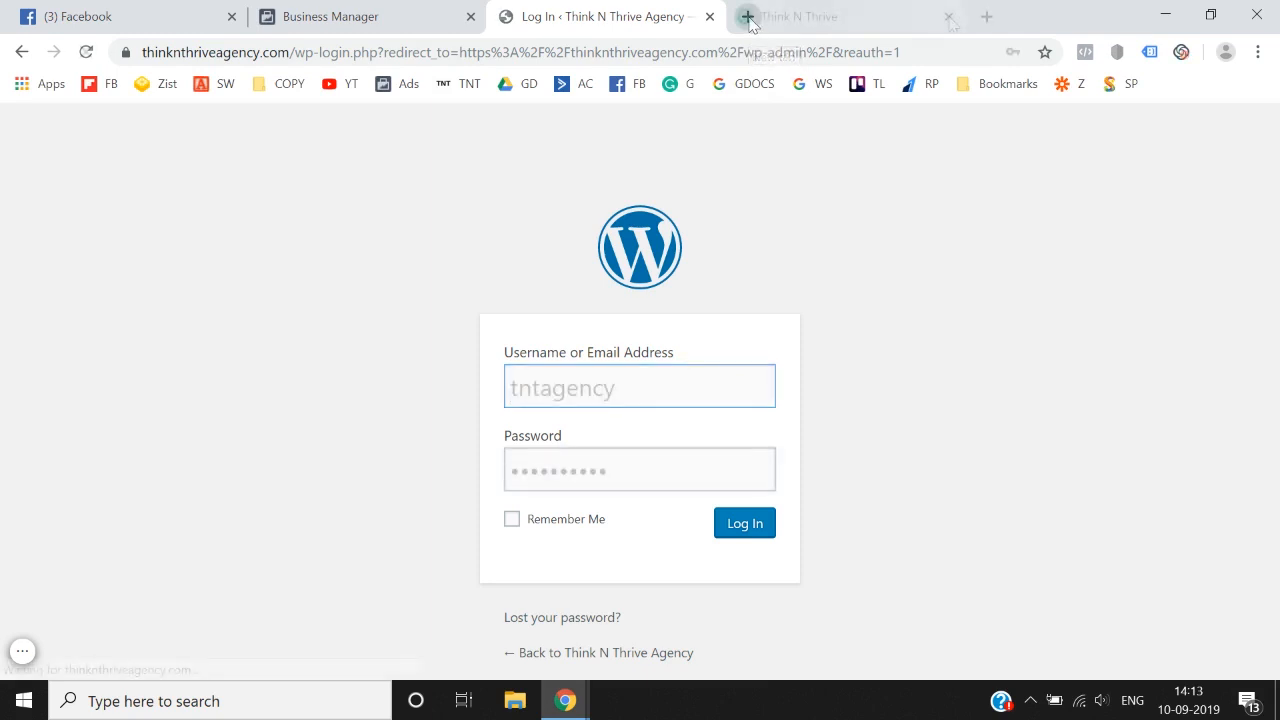
Step: Close the extra browser tab and decline saving the WordPress login credentials in the browser
{"action": "left_click", "coordinate": [750, 20]}
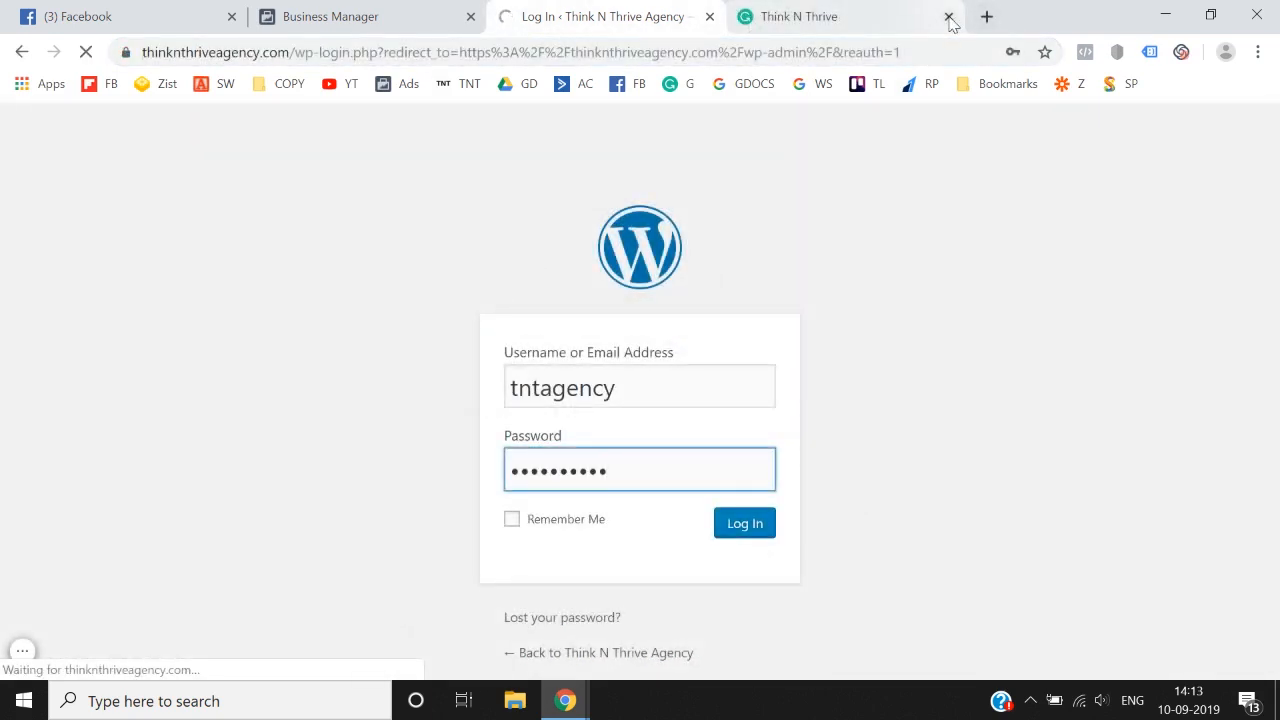
{"action": "left_click", "coordinate": [949, 17]}
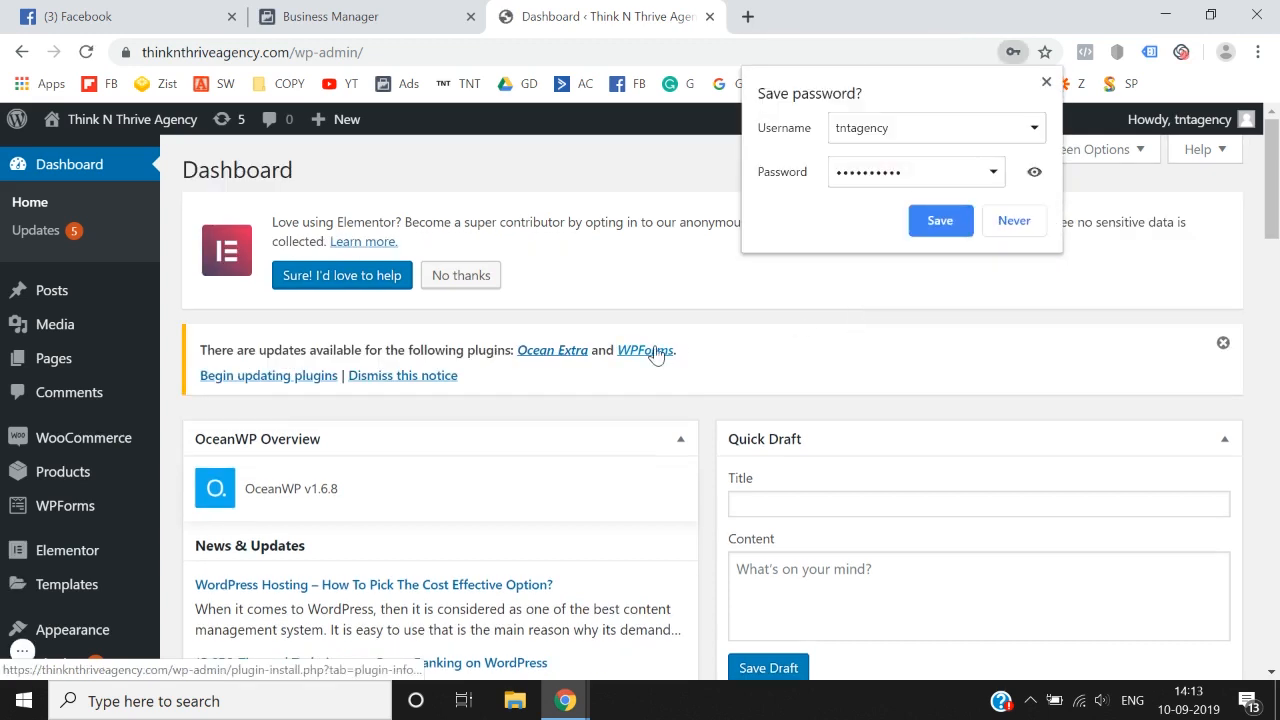
{"action": "left_click", "coordinate": [1038, 219]}
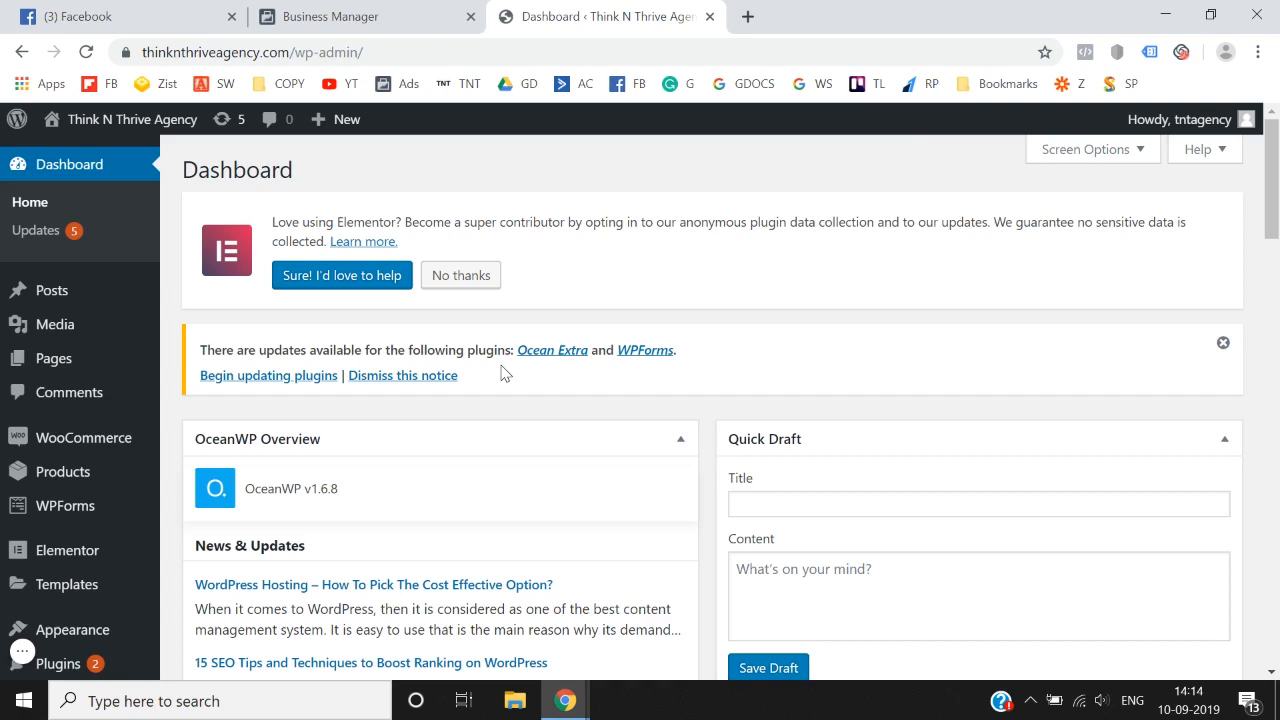
Step: Open the WordPress Theme Editor for the site's OceanWP theme
{"action": "scroll", "coordinate": [80, 440], "scroll_direction": "down", "scroll_amount": 1}
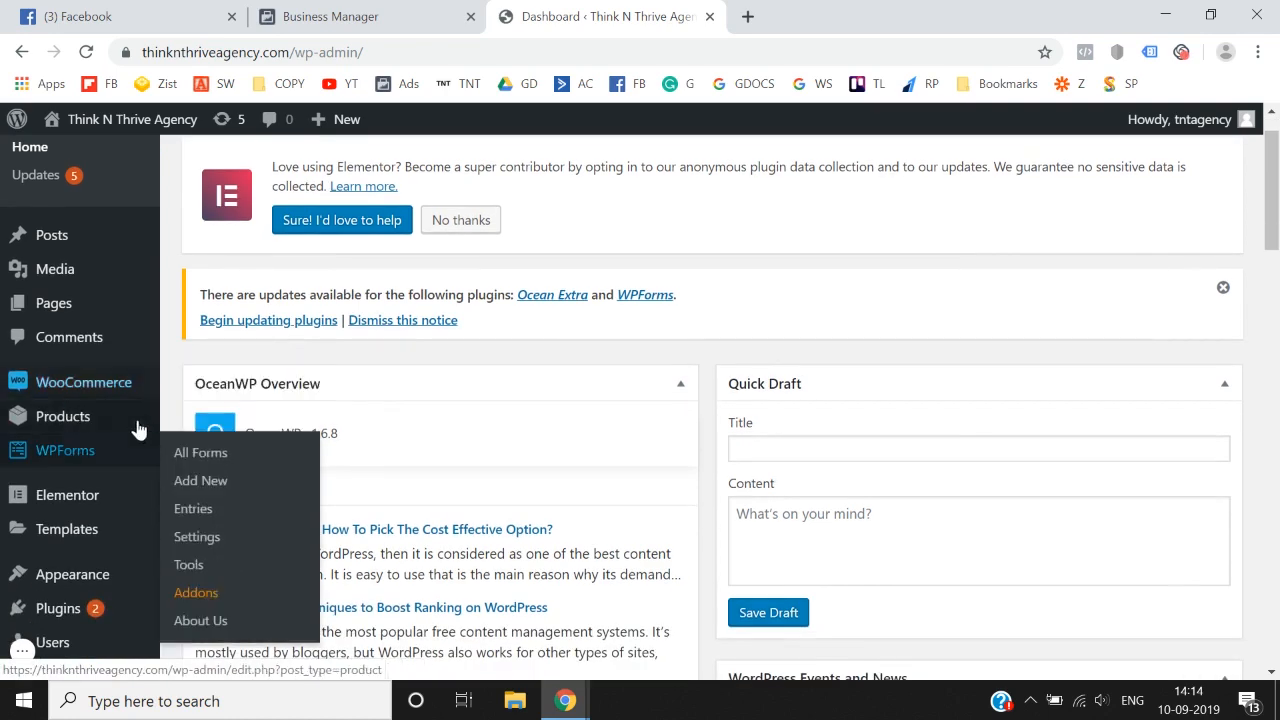
{"action": "mouse_move", "coordinate": [155, 431]}
{"action": "scroll", "coordinate": [120, 440], "scroll_direction": "down", "scroll_amount": 1}
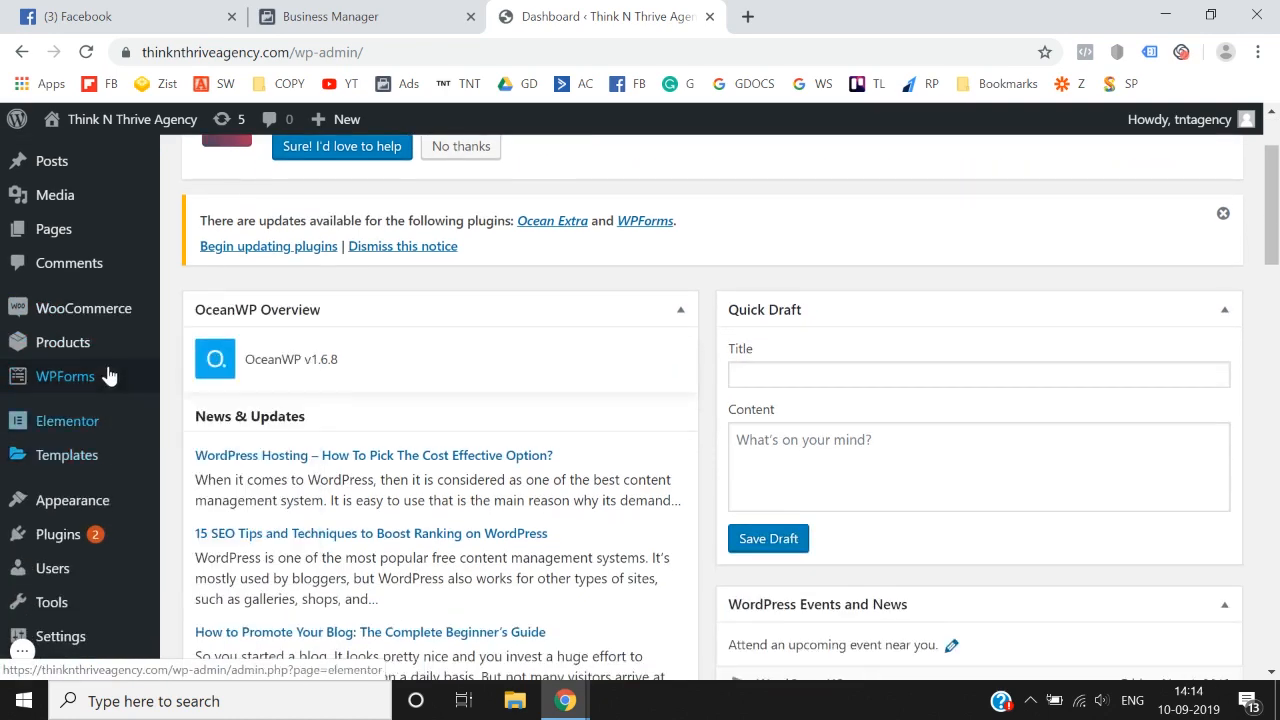
{"action": "scroll", "coordinate": [100, 375], "scroll_direction": "down", "scroll_amount": 1}
{"action": "mouse_move", "coordinate": [94, 440]}
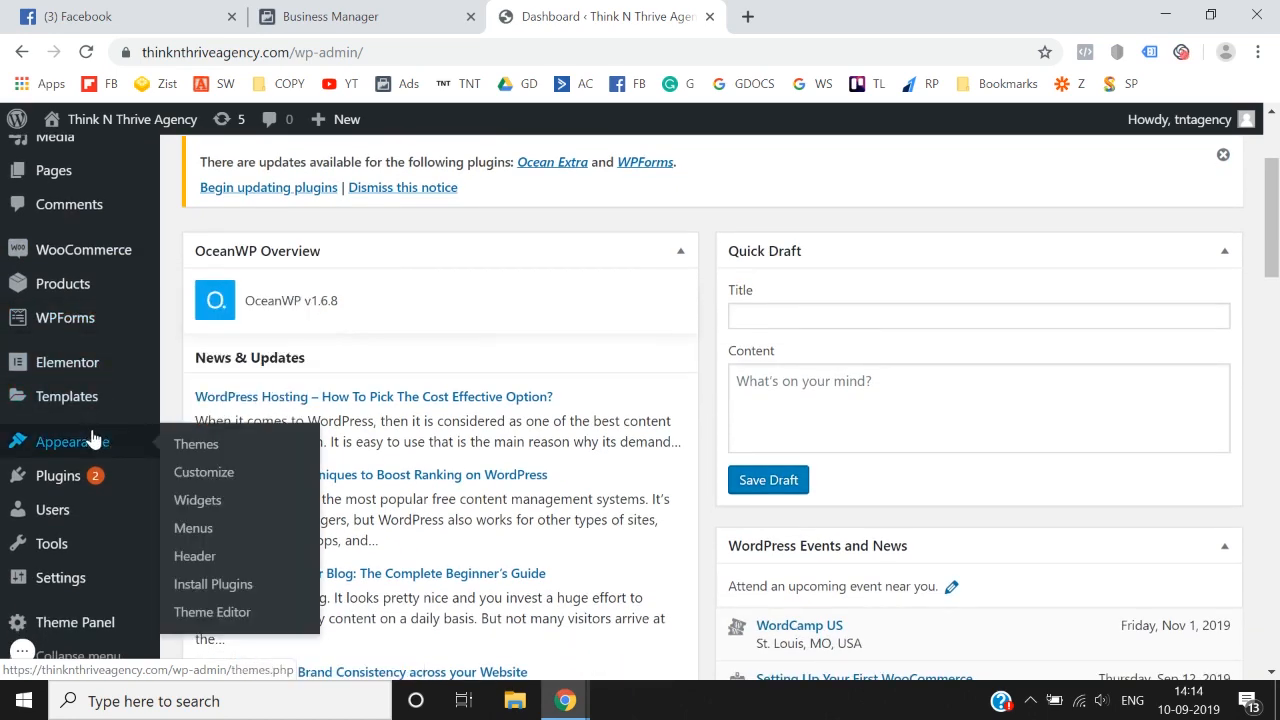
{"action": "left_click", "coordinate": [218, 614]}
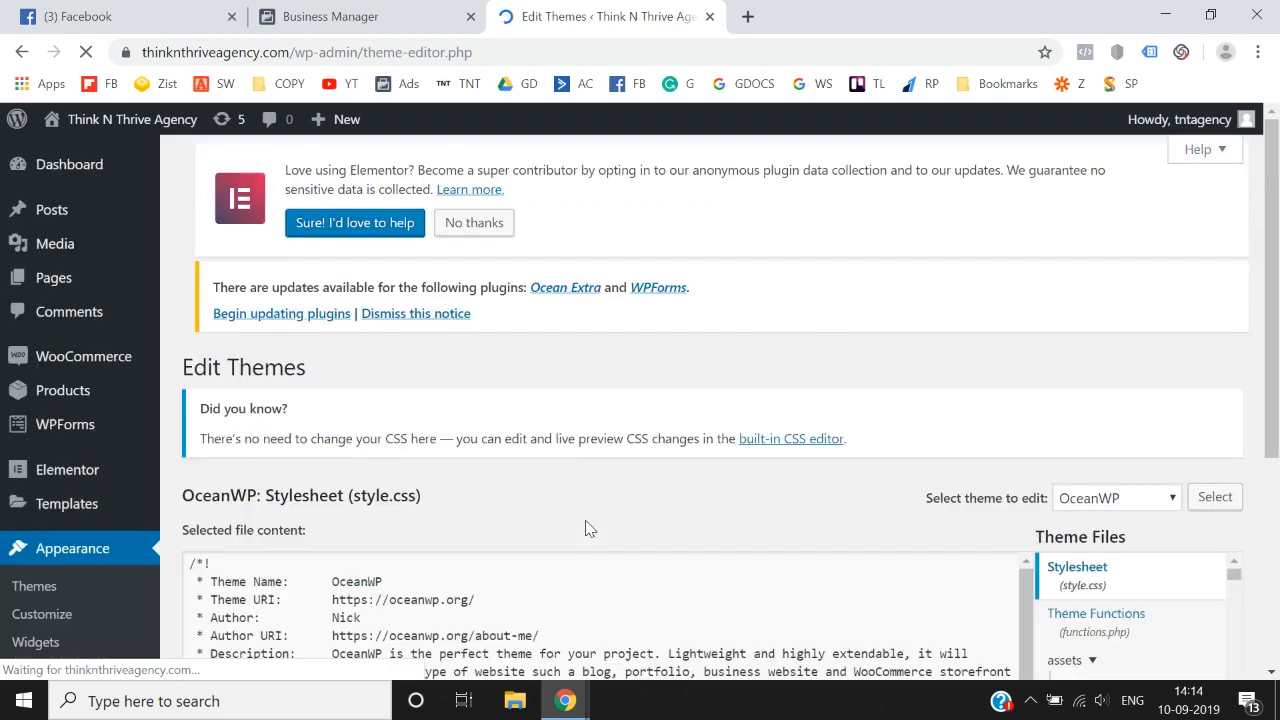
Step: Open the Theme Header file (header.php) and place the text cursor on the empty line below the closing head tag
{"action": "scroll", "coordinate": [586, 525], "scroll_direction": "down", "scroll_amount": 2}
{"action": "scroll", "coordinate": [1120, 523], "scroll_direction": "down", "scroll_amount": 1}
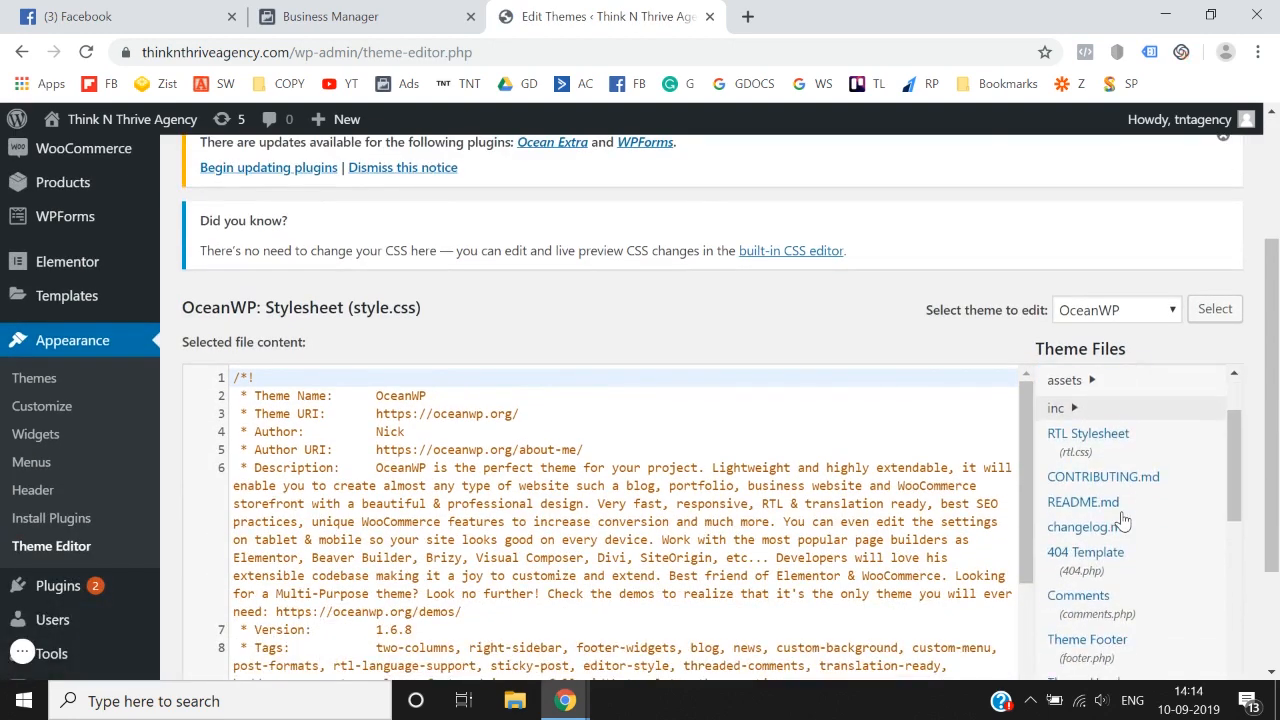
{"action": "scroll", "coordinate": [1122, 520], "scroll_direction": "down", "scroll_amount": 1}
{"action": "scroll", "coordinate": [944, 340], "scroll_direction": "down", "scroll_amount": 2}
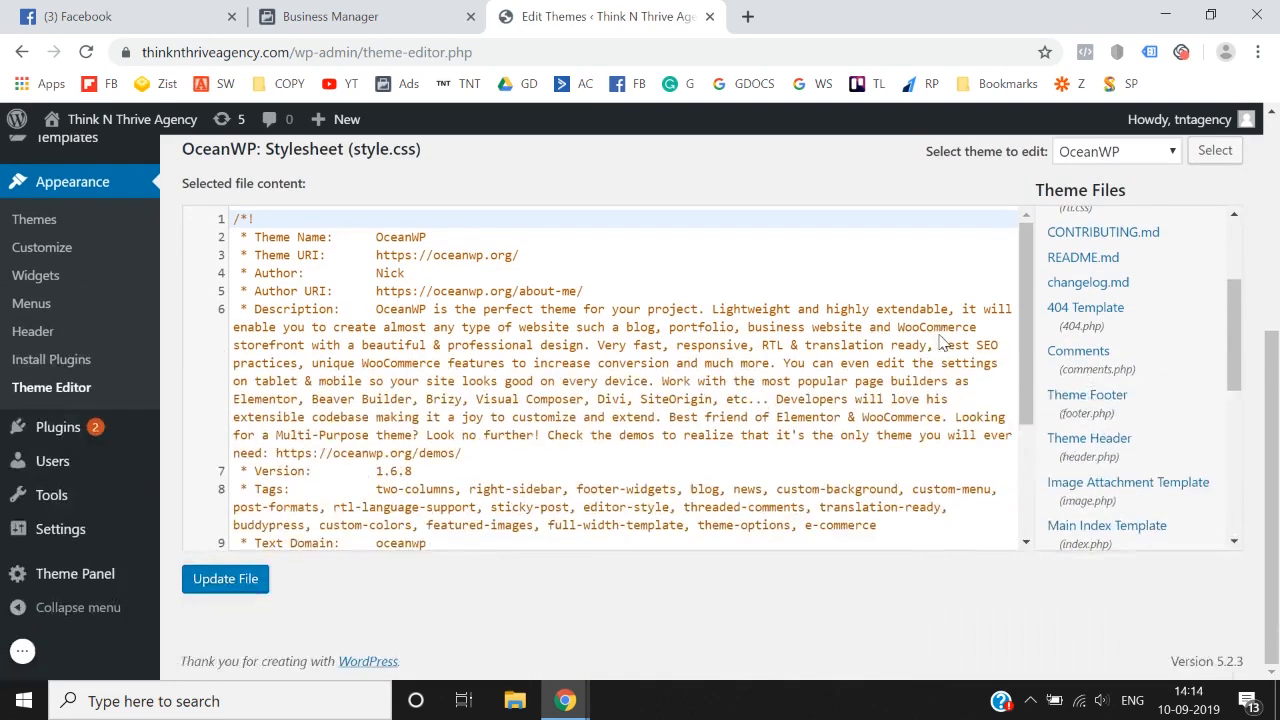
{"action": "left_click", "coordinate": [1128, 454]}
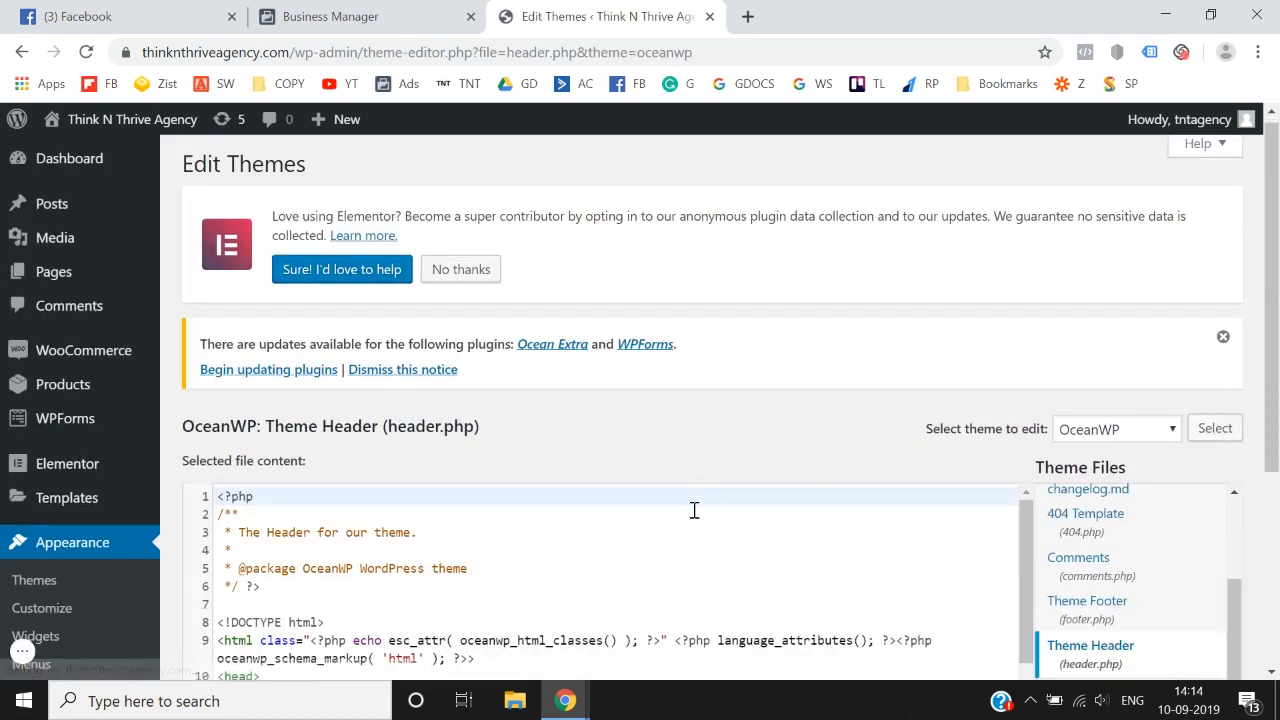
{"action": "scroll", "coordinate": [692, 510], "scroll_direction": "down", "scroll_amount": 2}
{"action": "scroll", "coordinate": [692, 514], "scroll_direction": "down", "scroll_amount": 1}
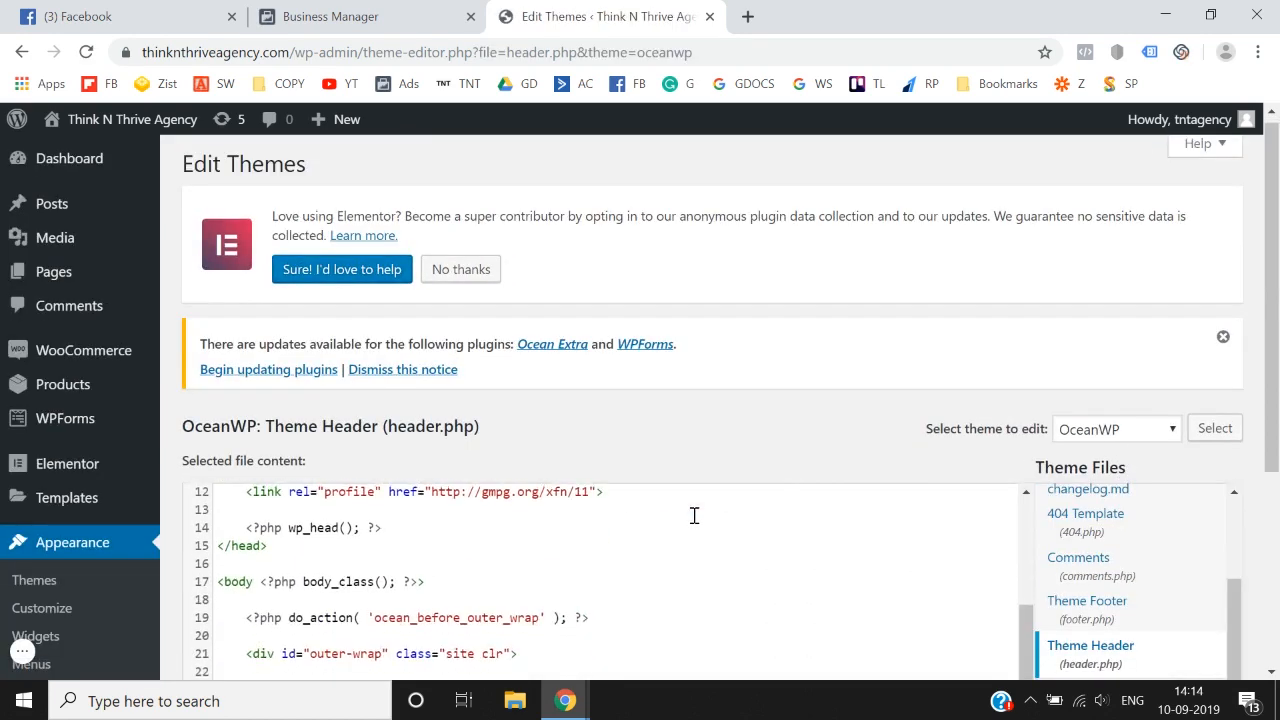
{"action": "left_click", "coordinate": [378, 558]}
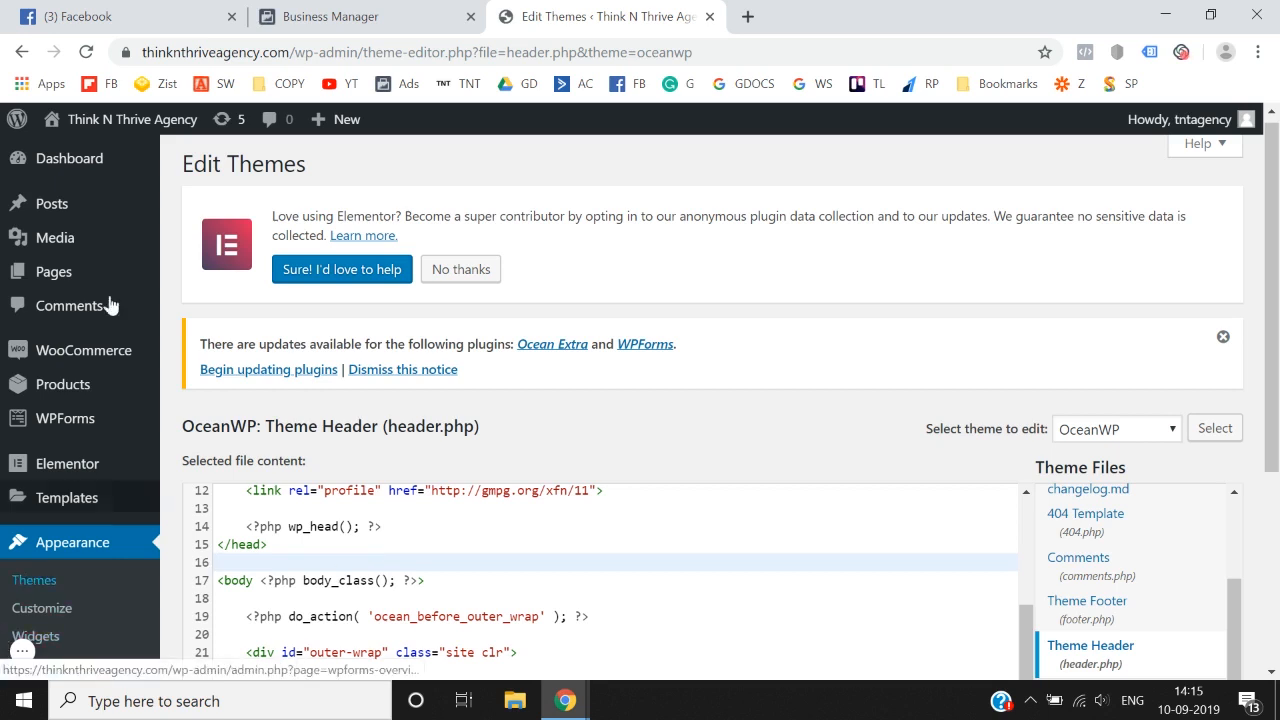
Step: Open the live Think N Thrive Agency site in a separate browser tab and switch to it
{"action": "right_click", "coordinate": [102, 152]}
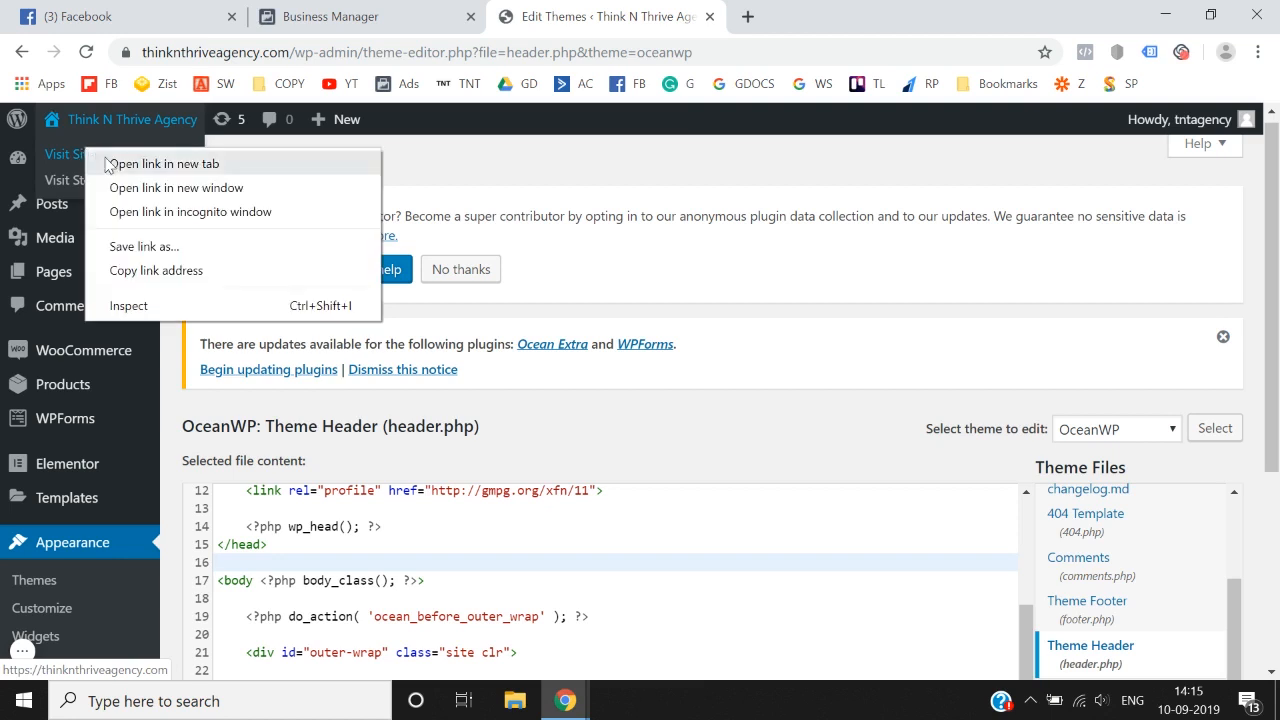
{"action": "left_click", "coordinate": [160, 163]}
{"action": "left_click", "coordinate": [772, 12]}
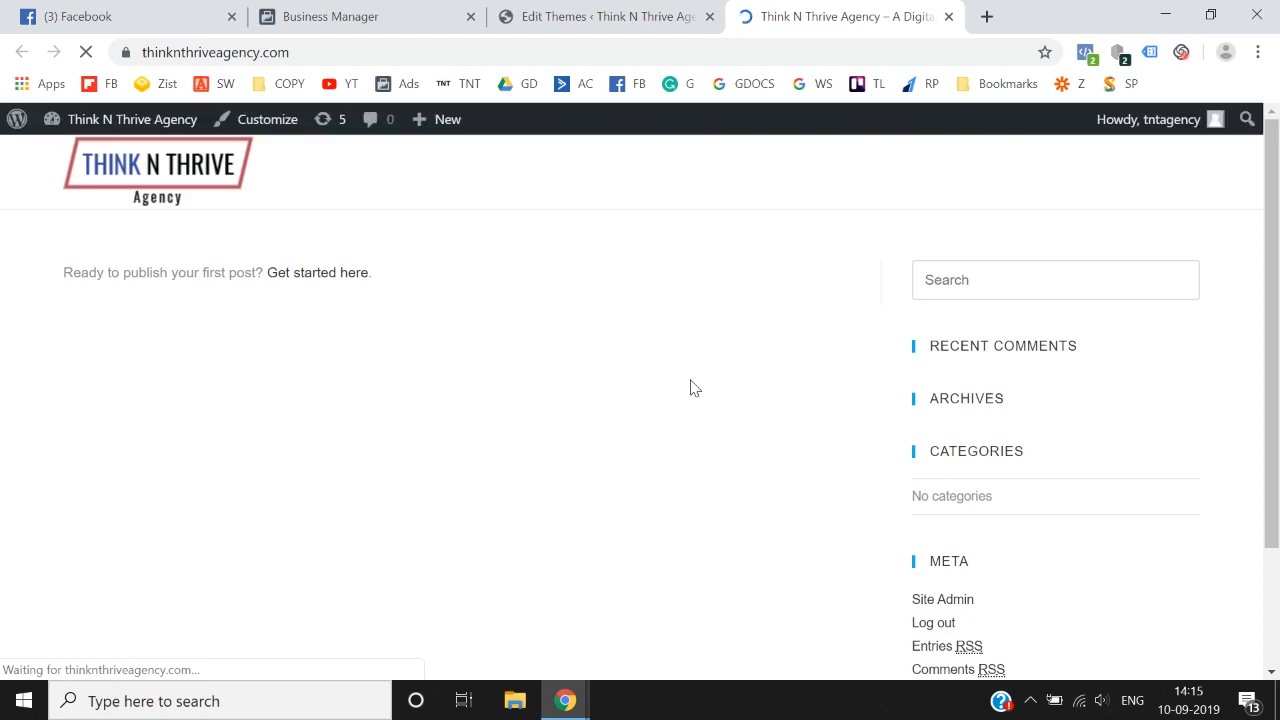
Step: Search Google for "facebook pixel helper" in a new tab and open the extension's Chrome Web Store page
{"action": "left_click", "coordinate": [993, 22]}
{"action": "left_click", "coordinate": [740, 14]}
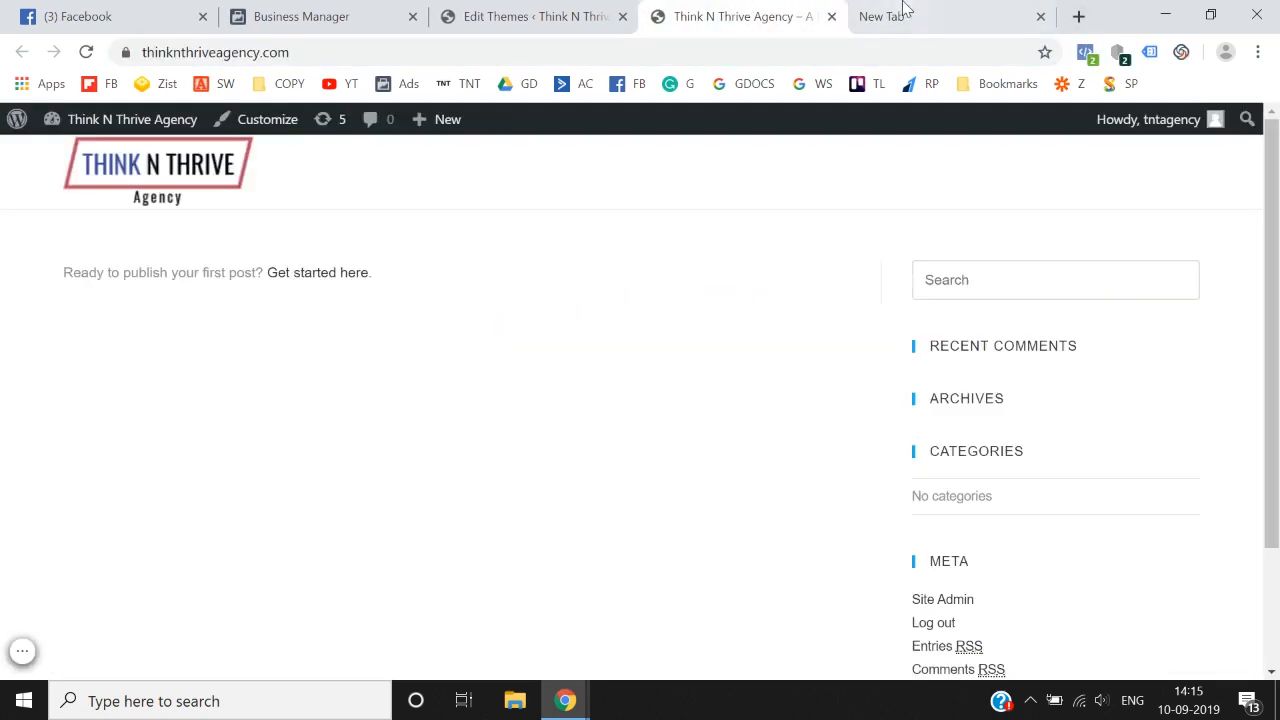
{"action": "left_click", "coordinate": [900, 10]}
{"action": "type", "text": "facebook piel"}
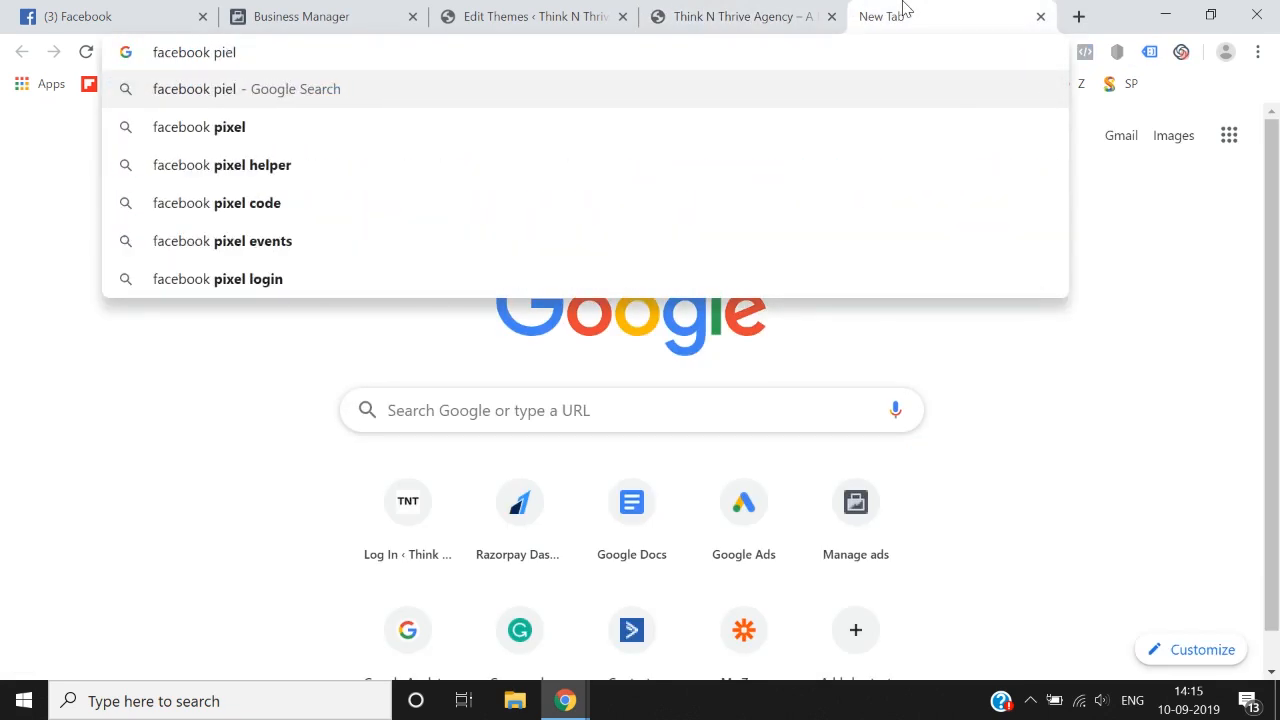
{"action": "key", "text": "Down"}
{"action": "key", "text": "Down"}
{"action": "key", "text": "Return"}
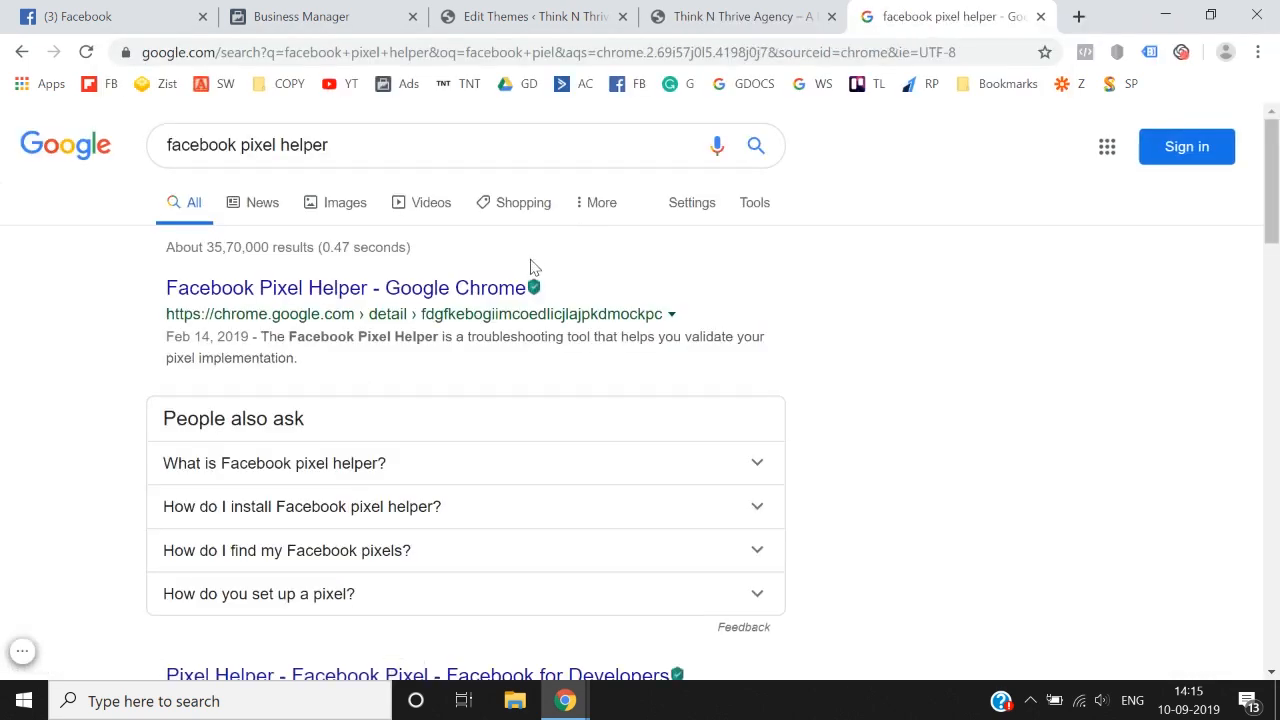
{"action": "left_click", "coordinate": [464, 292]}
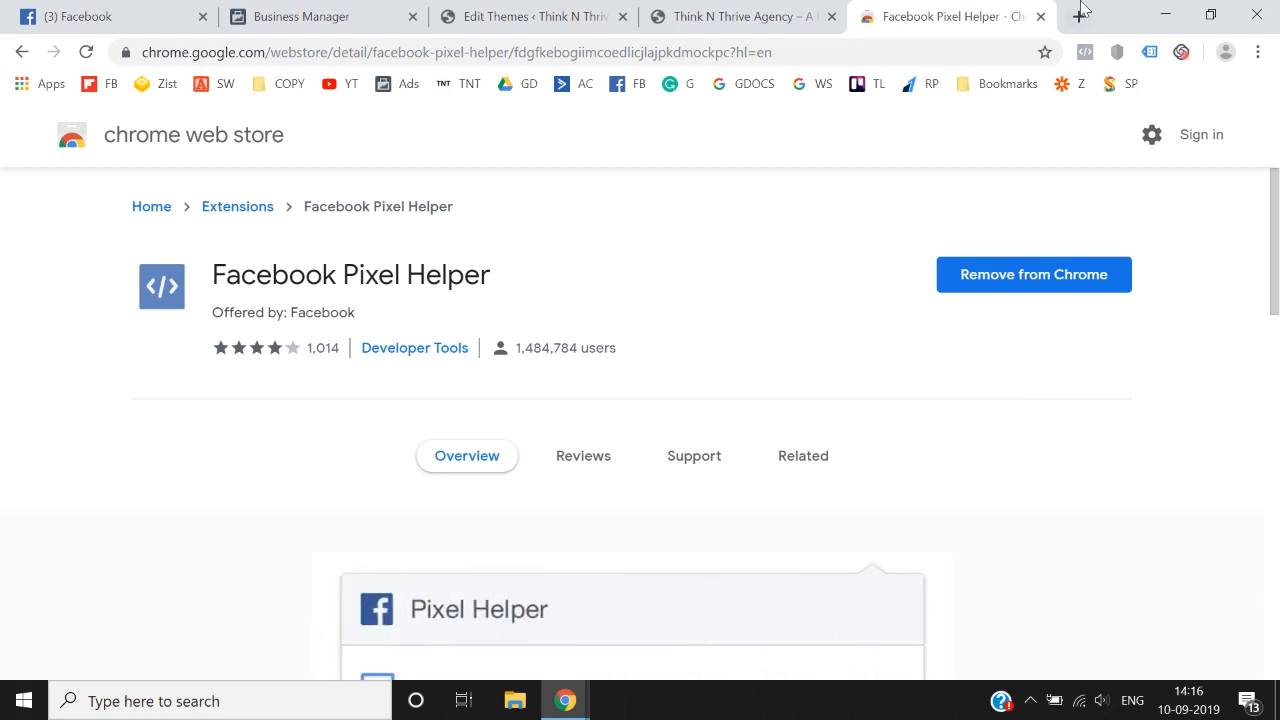
Step: Close the extension's store page and check the agency site for installed pixels with Facebook Pixel Helper
{"action": "left_click", "coordinate": [1040, 17]}
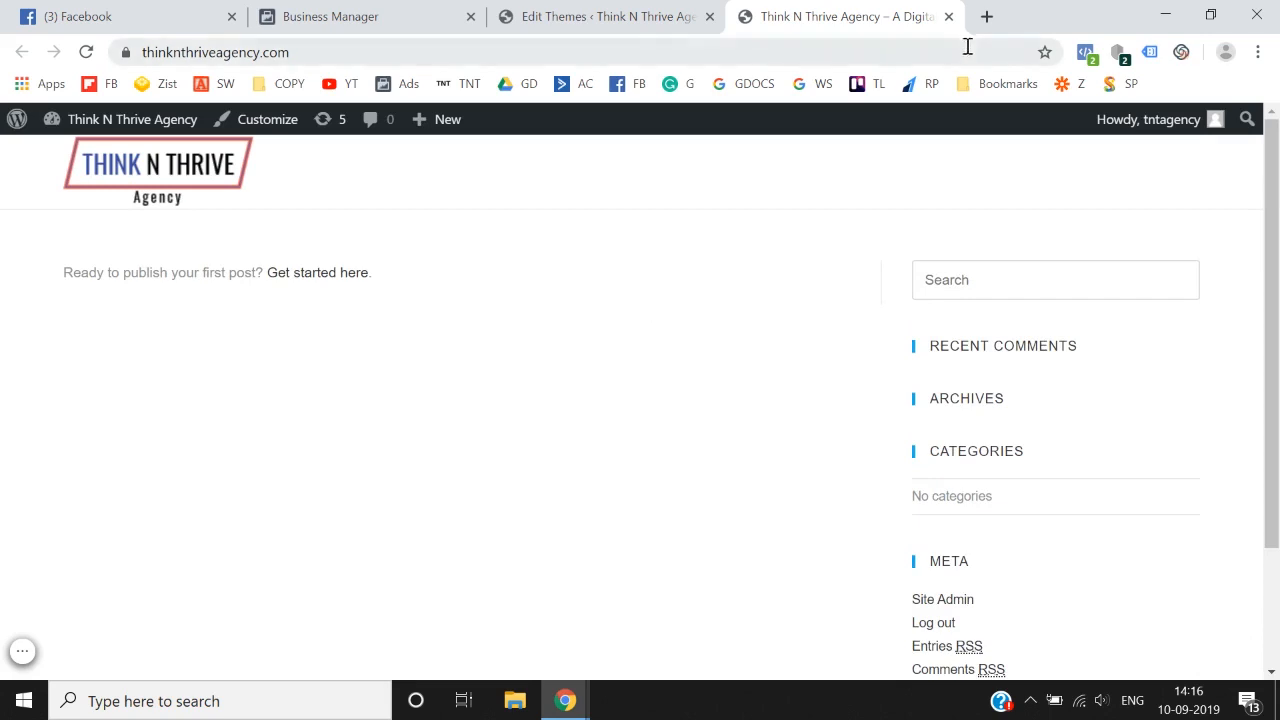
{"action": "left_click", "coordinate": [1088, 56]}
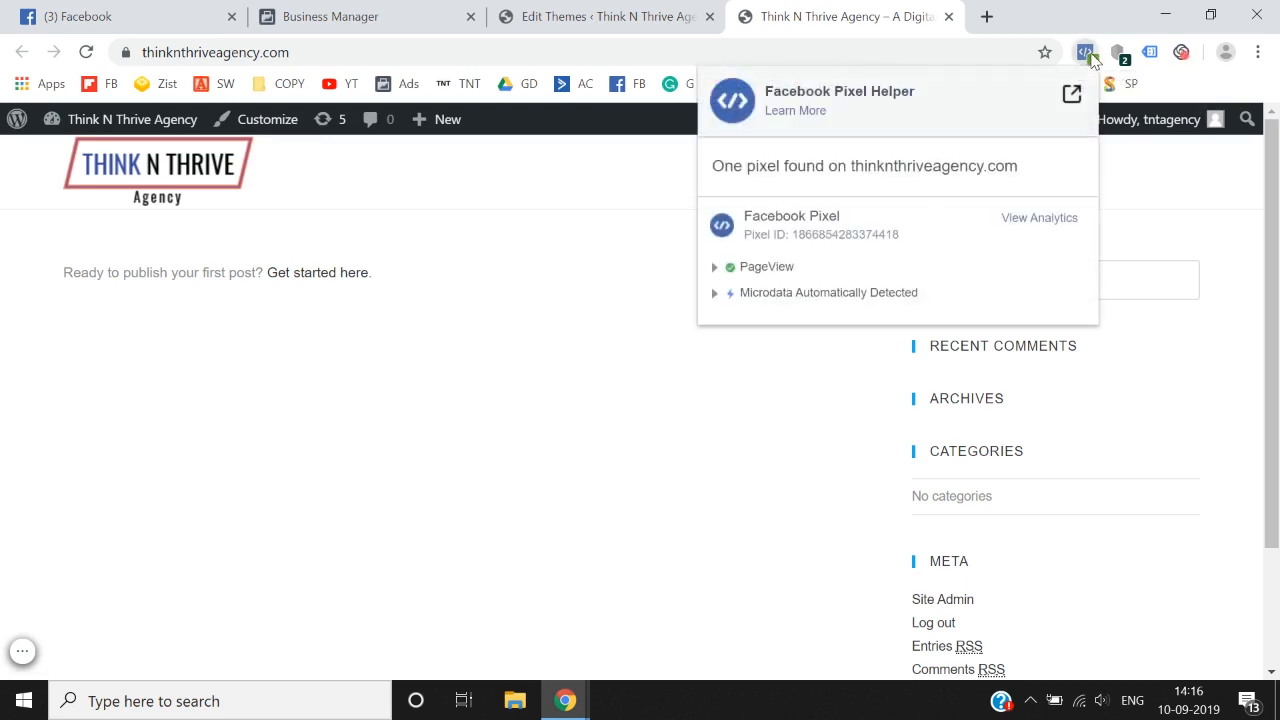
{"action": "left_click", "coordinate": [604, 423]}
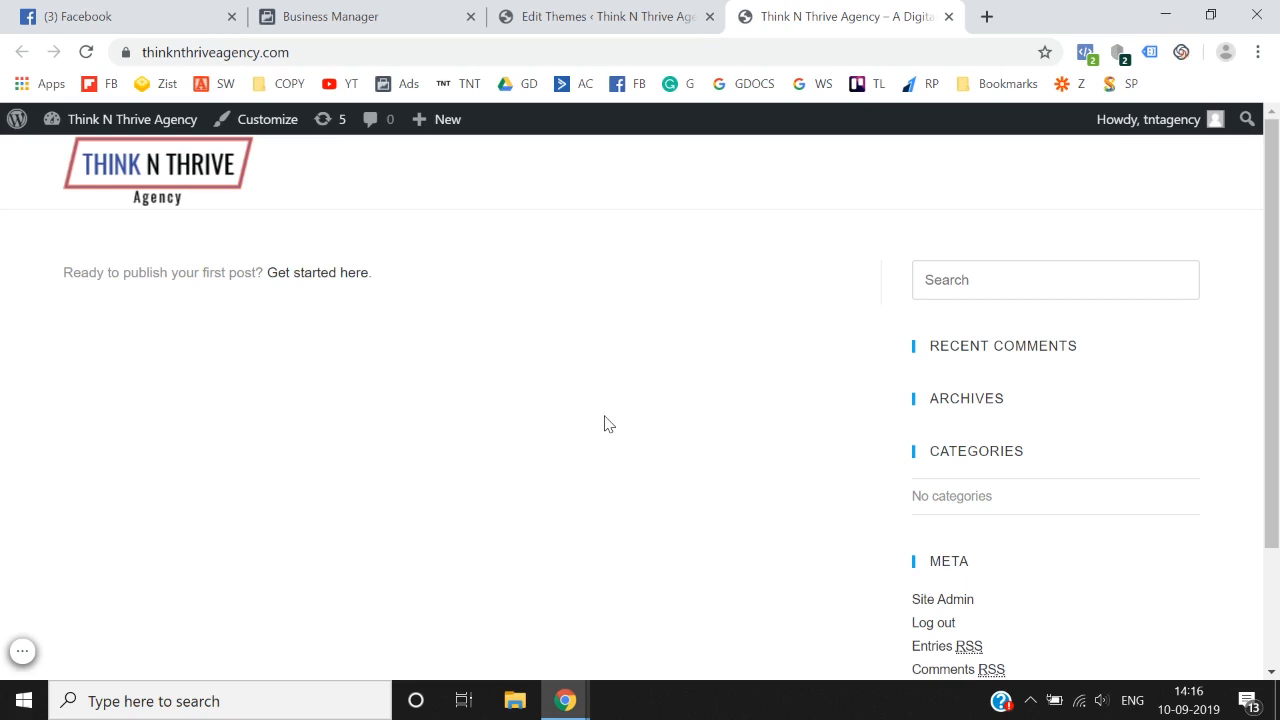
Step: Search Google for "google tag manager" in a new tab and open the Google Tag Manager site
{"action": "left_click", "coordinate": [988, 16]}
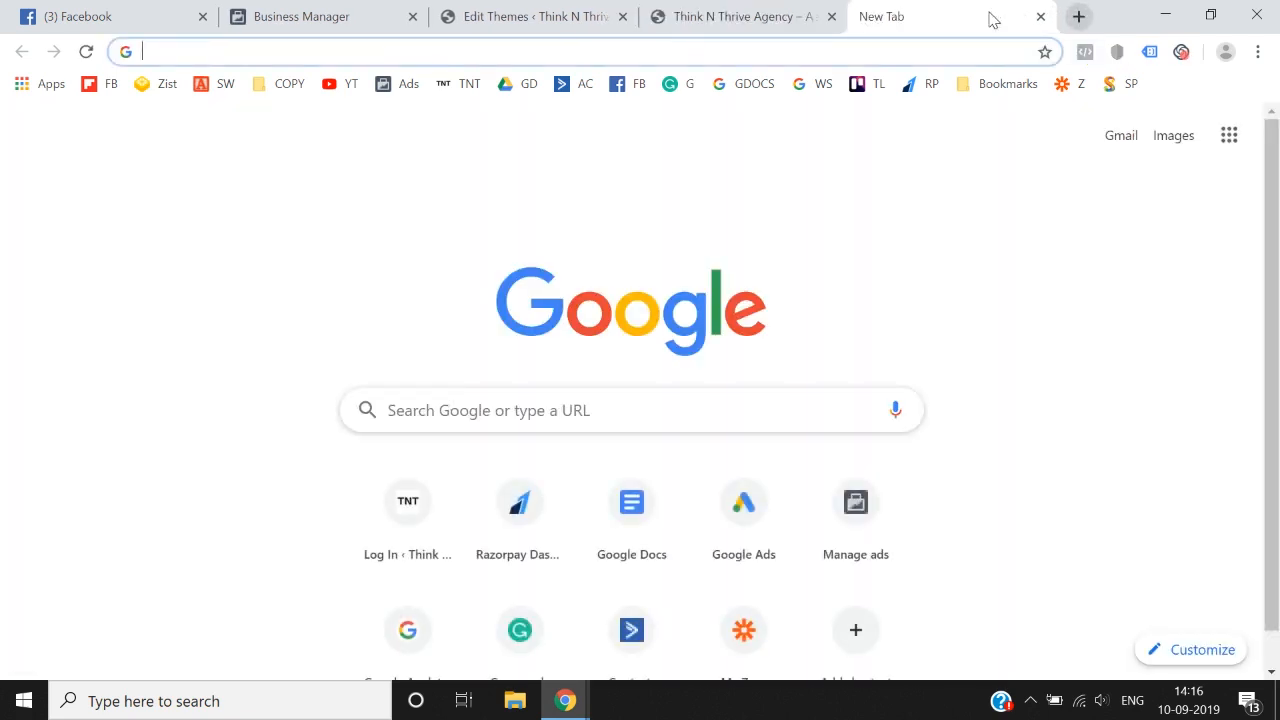
{"action": "type", "text": "google tagh"}
{"action": "key", "text": "BackSpace"}
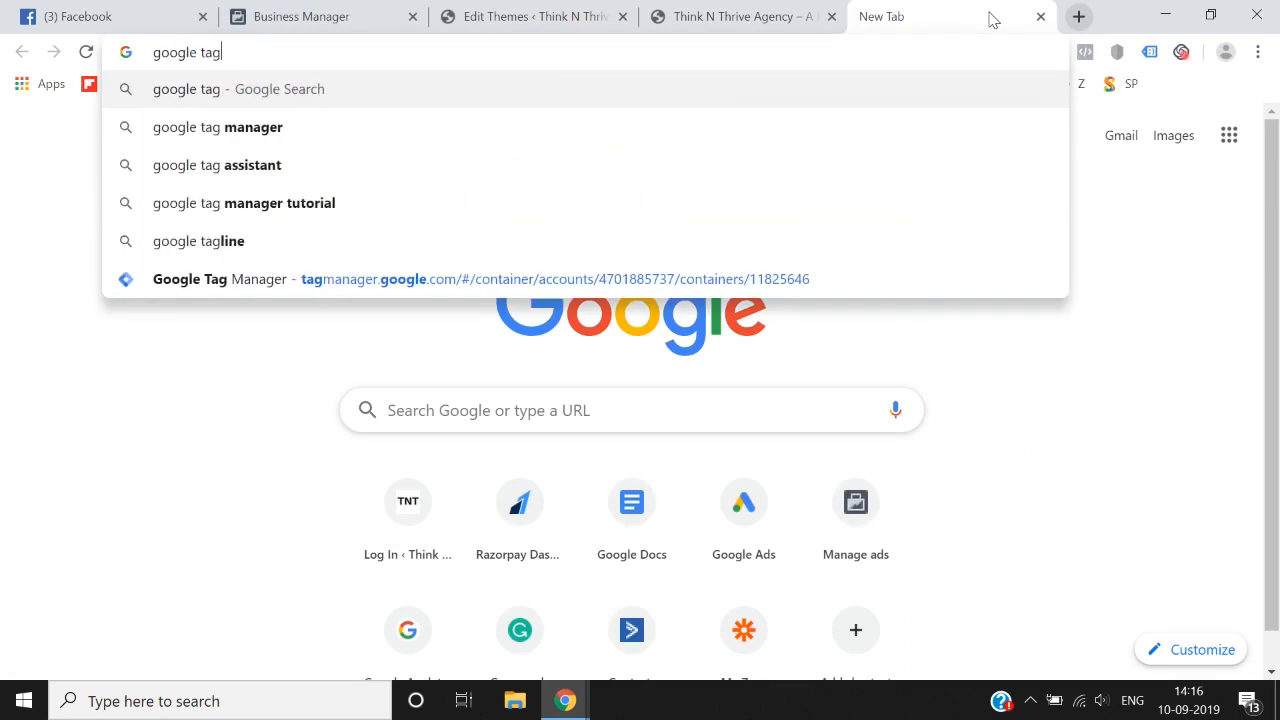
{"action": "type", "text": "manager"}
{"action": "key", "text": "Return"}
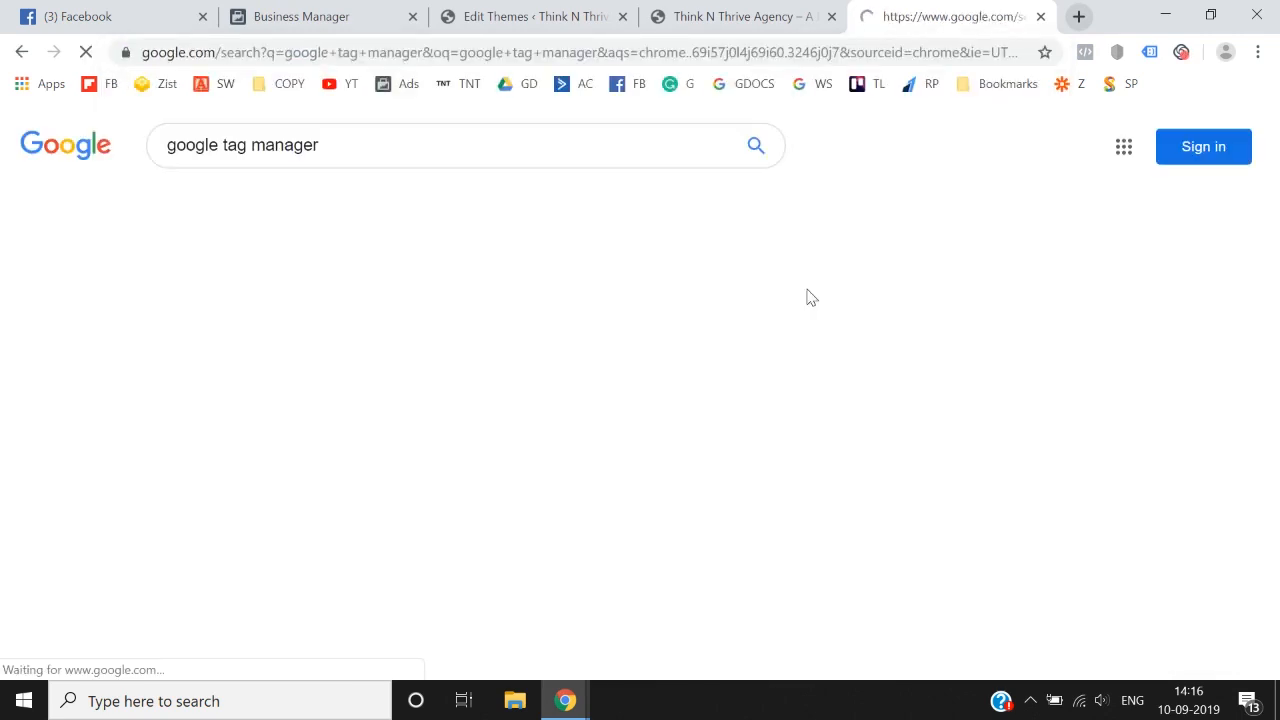
{"action": "left_click", "coordinate": [311, 290]}
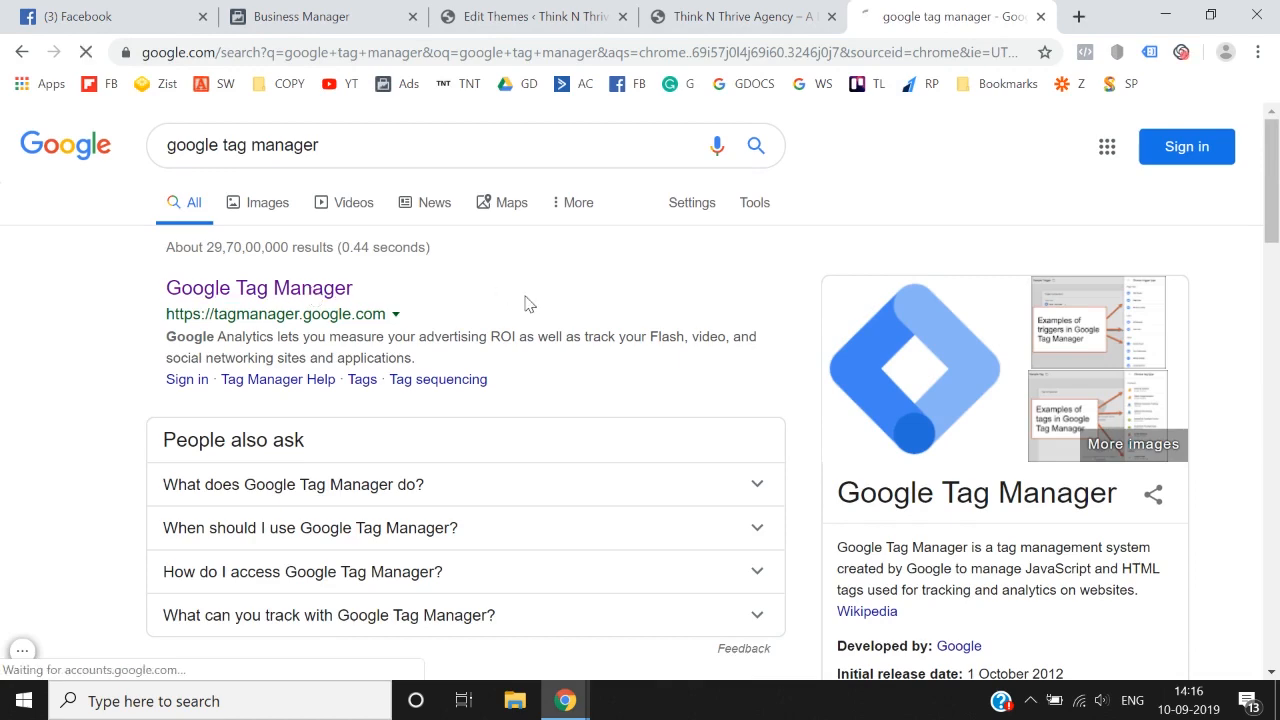
Step: Sign in to Tag Manager with the Facebook ads Google account, enter the account password, and accept the existing recovery options
{"action": "scroll", "coordinate": [578, 438], "scroll_direction": "down", "scroll_amount": 2}
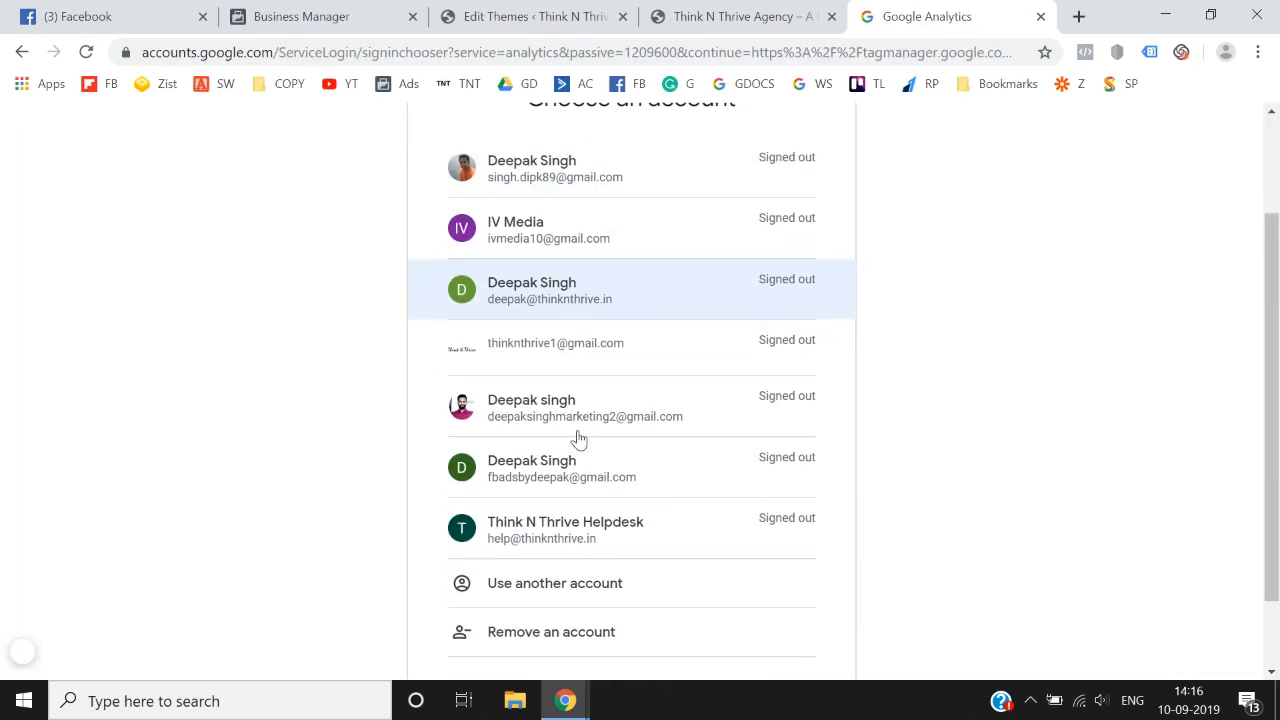
{"action": "left_click", "coordinate": [581, 488]}
{"action": "type", "text": "•"}
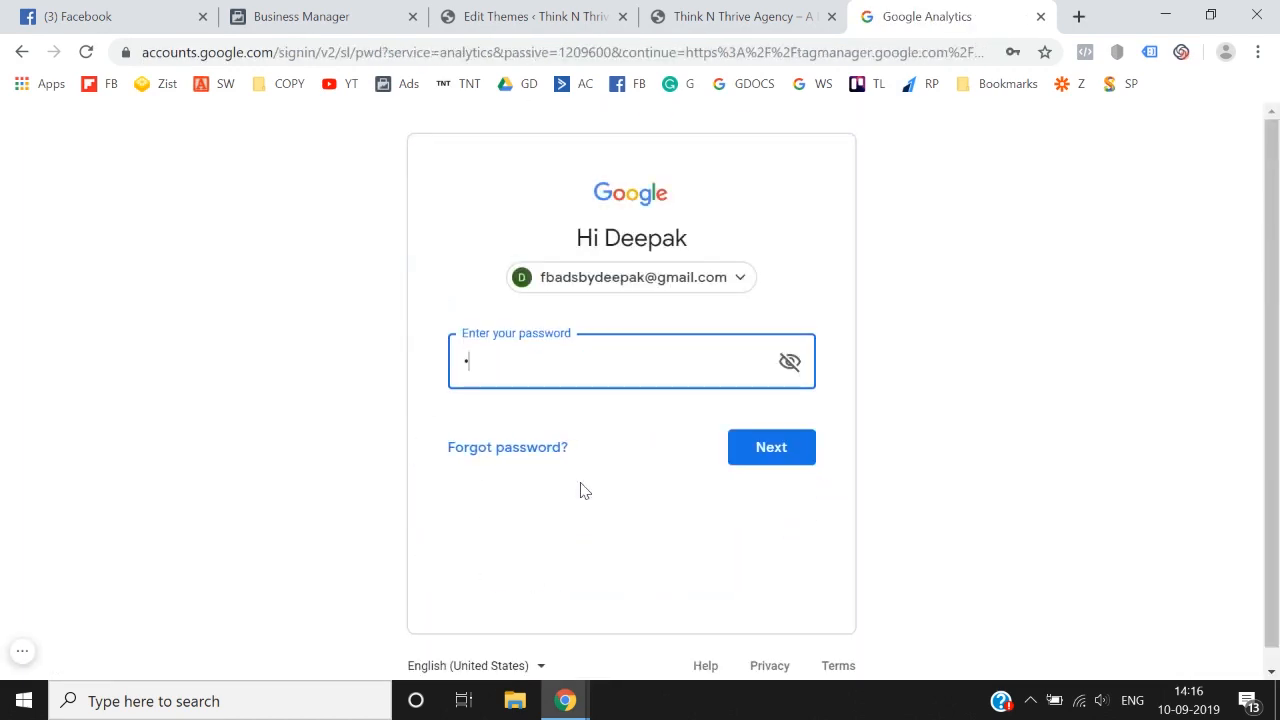
{"action": "key", "text": "Return"}
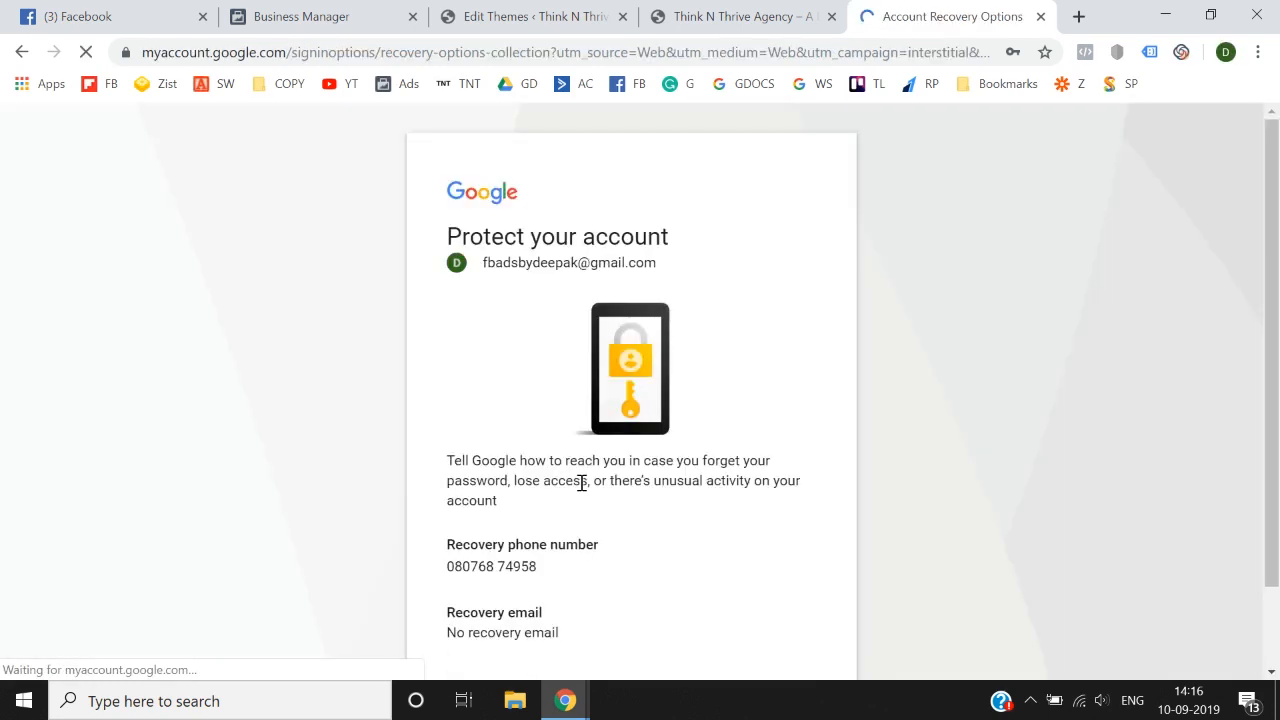
{"action": "scroll", "coordinate": [580, 480], "scroll_direction": "down", "scroll_amount": 1}
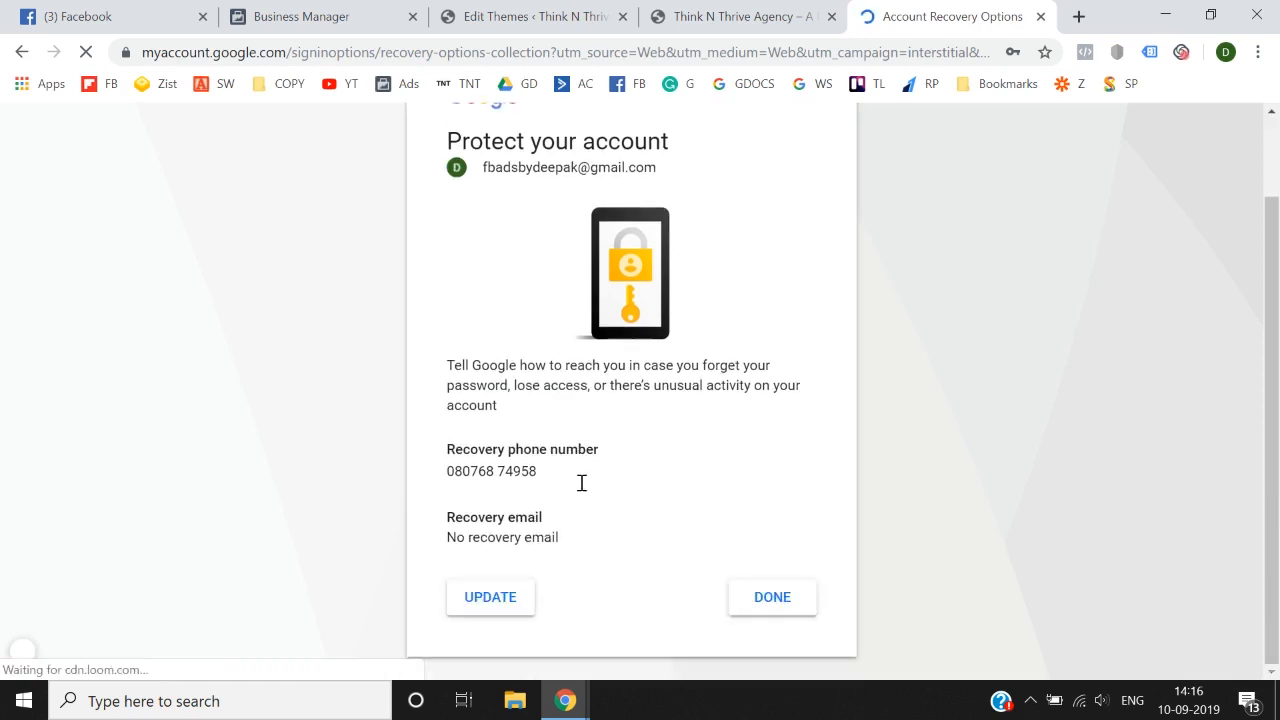
{"action": "left_click", "coordinate": [769, 621]}
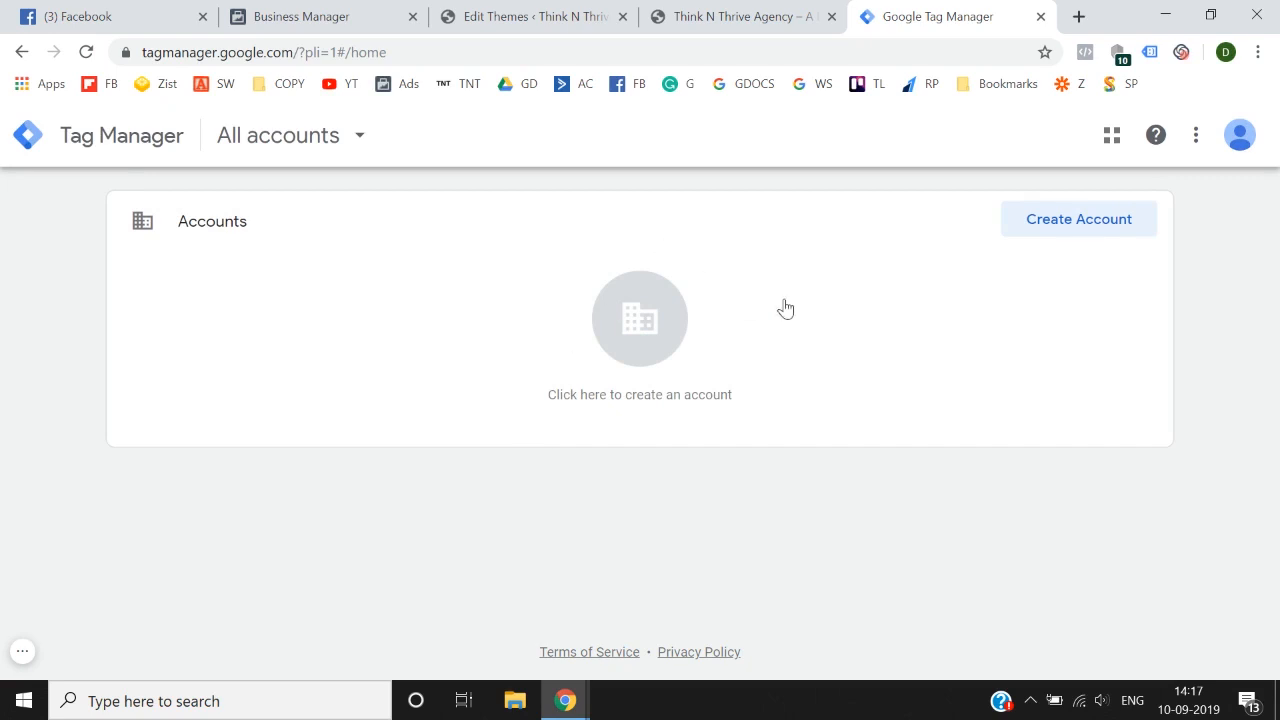
Step: Return to the WordPress theme editor and examine the OceanWP header.php code around the head and body tags
{"action": "left_click", "coordinate": [738, 12]}
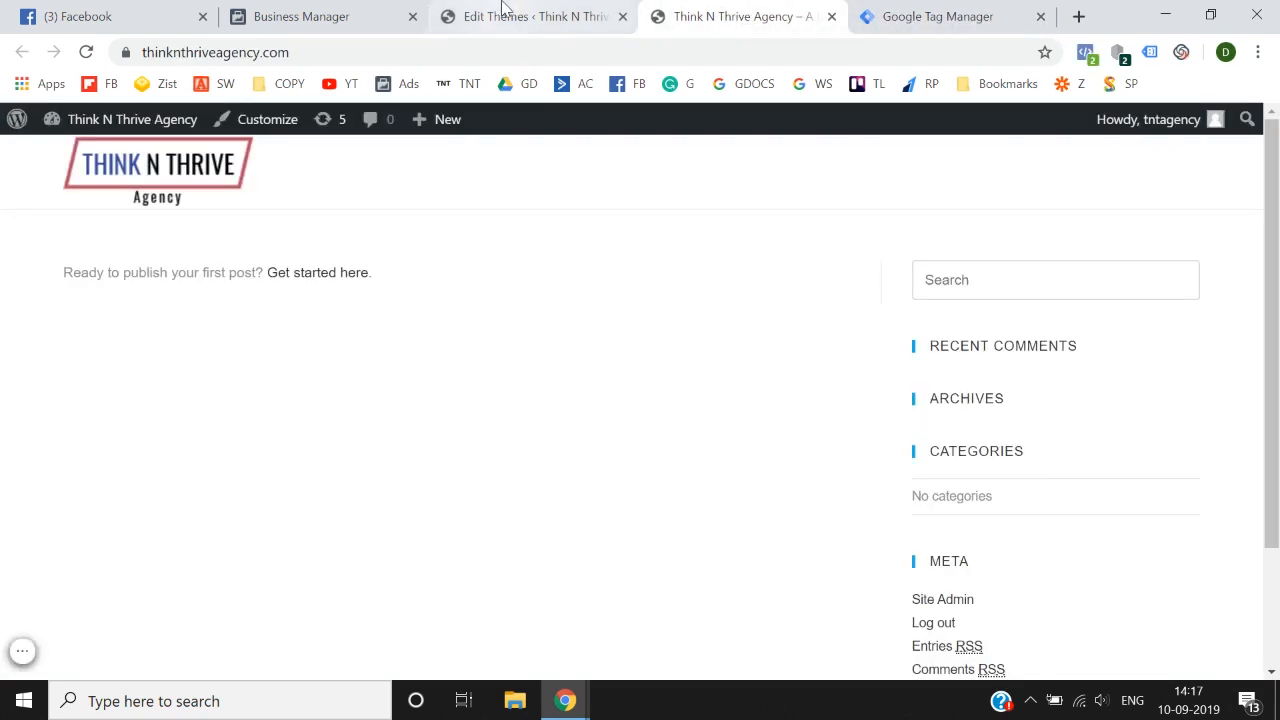
{"action": "left_click", "coordinate": [510, 12]}
{"action": "scroll", "coordinate": [620, 369], "scroll_direction": "down", "scroll_amount": 1}
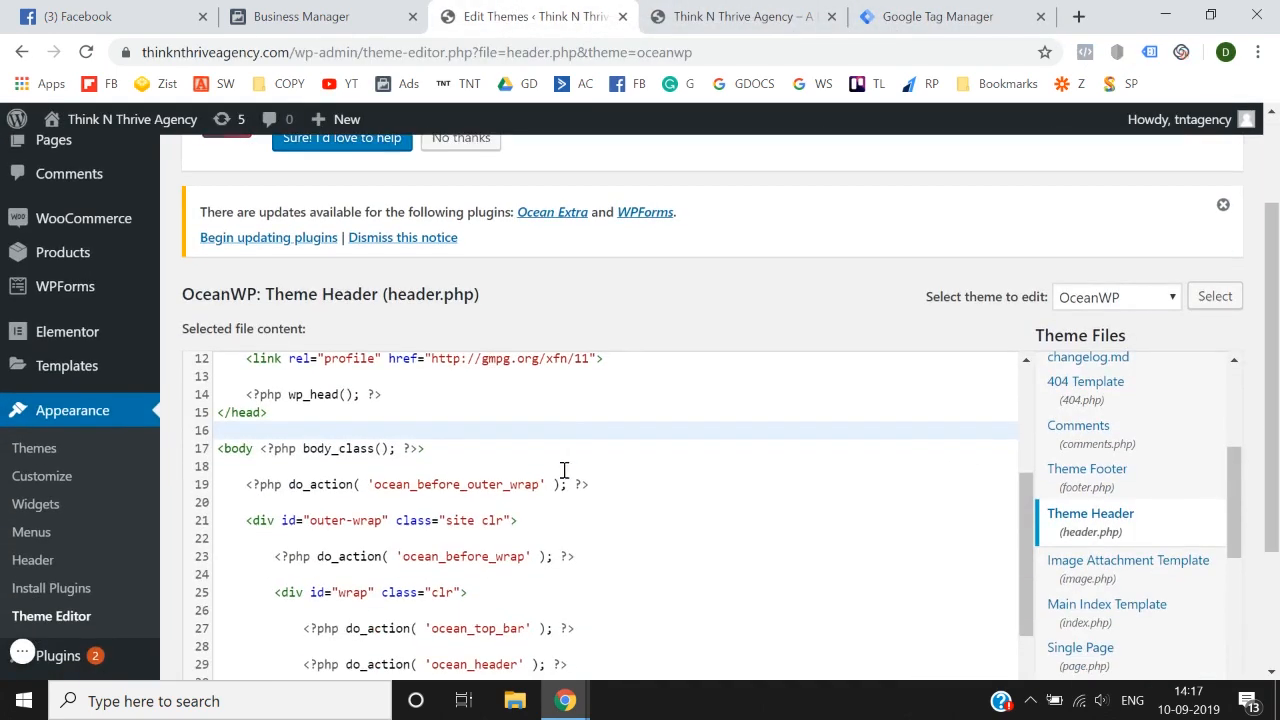
{"action": "scroll", "coordinate": [563, 471], "scroll_direction": "down", "scroll_amount": 1}
{"action": "scroll", "coordinate": [563, 470], "scroll_direction": "down", "scroll_amount": 1}
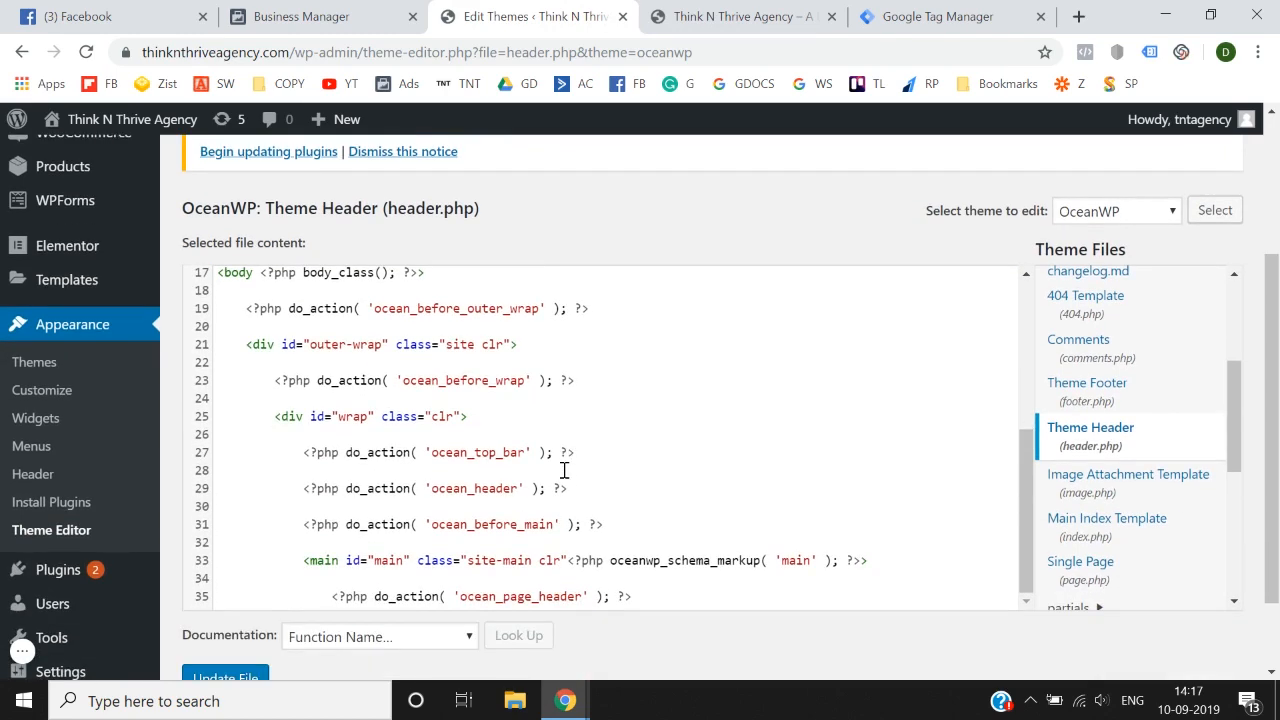
{"action": "scroll", "coordinate": [563, 470], "scroll_direction": "up", "scroll_amount": 2}
{"action": "scroll", "coordinate": [563, 470], "scroll_direction": "up", "scroll_amount": 1}
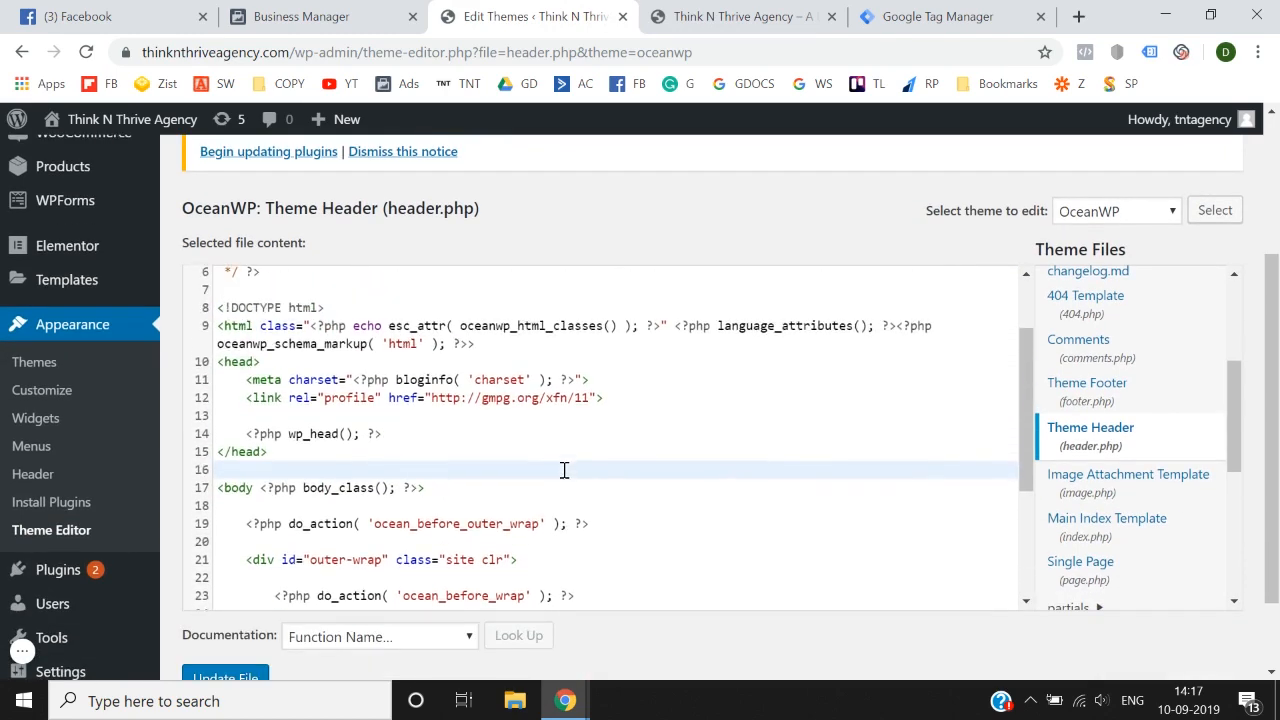
Step: Open the Google Tag Manager plugin's settings in WordPress and review its container ID and code placement options
{"action": "scroll", "coordinate": [43, 488], "scroll_direction": "down", "scroll_amount": 1}
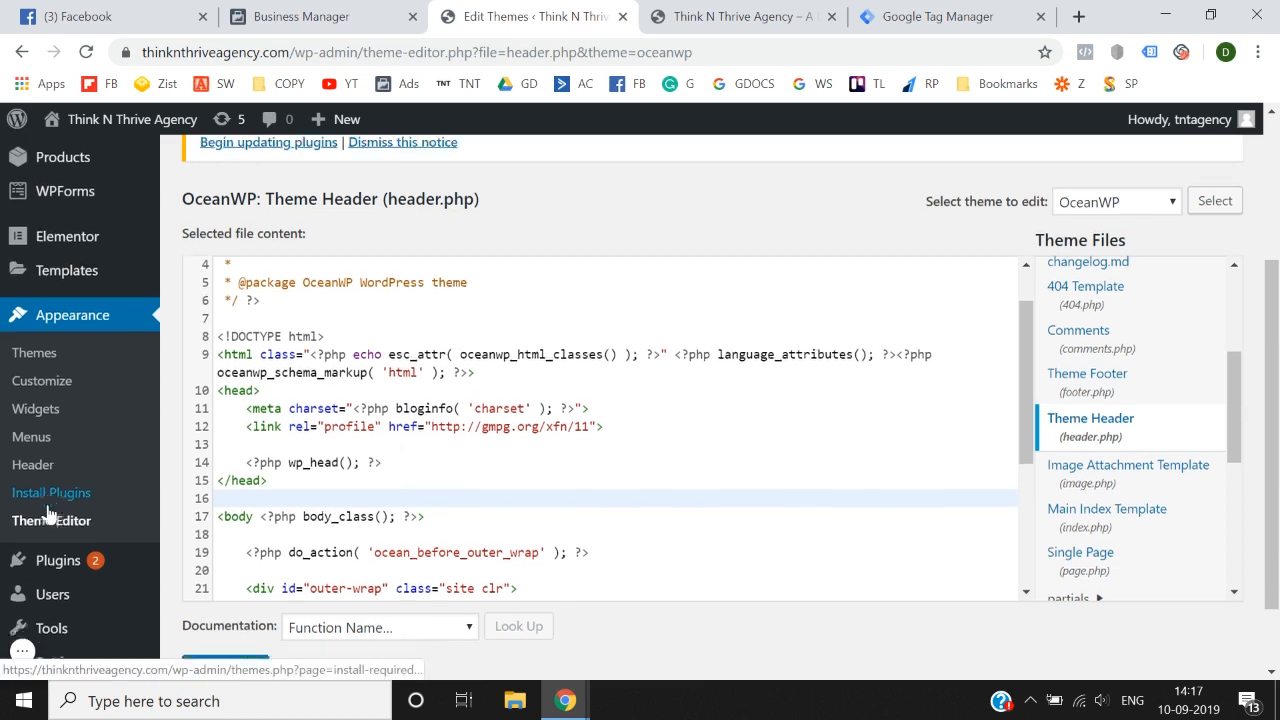
{"action": "scroll", "coordinate": [390, 390], "scroll_direction": "up", "scroll_amount": 1}
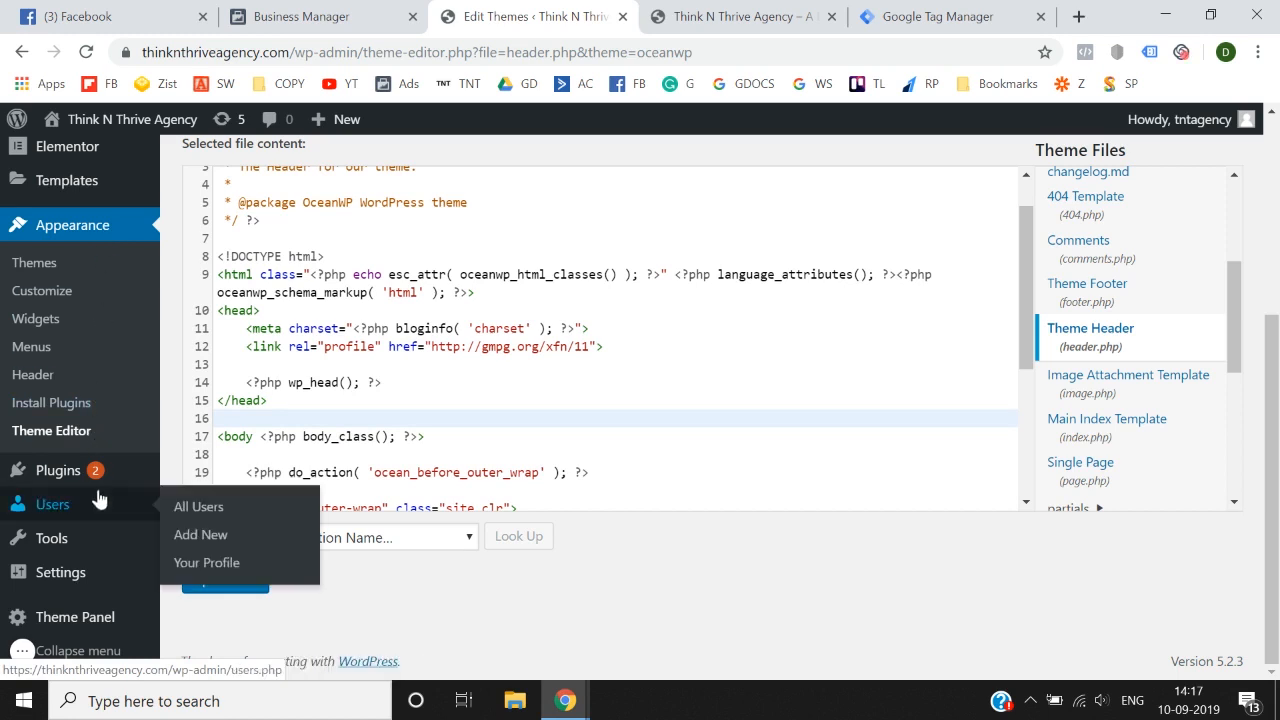
{"action": "mouse_move", "coordinate": [86, 572]}
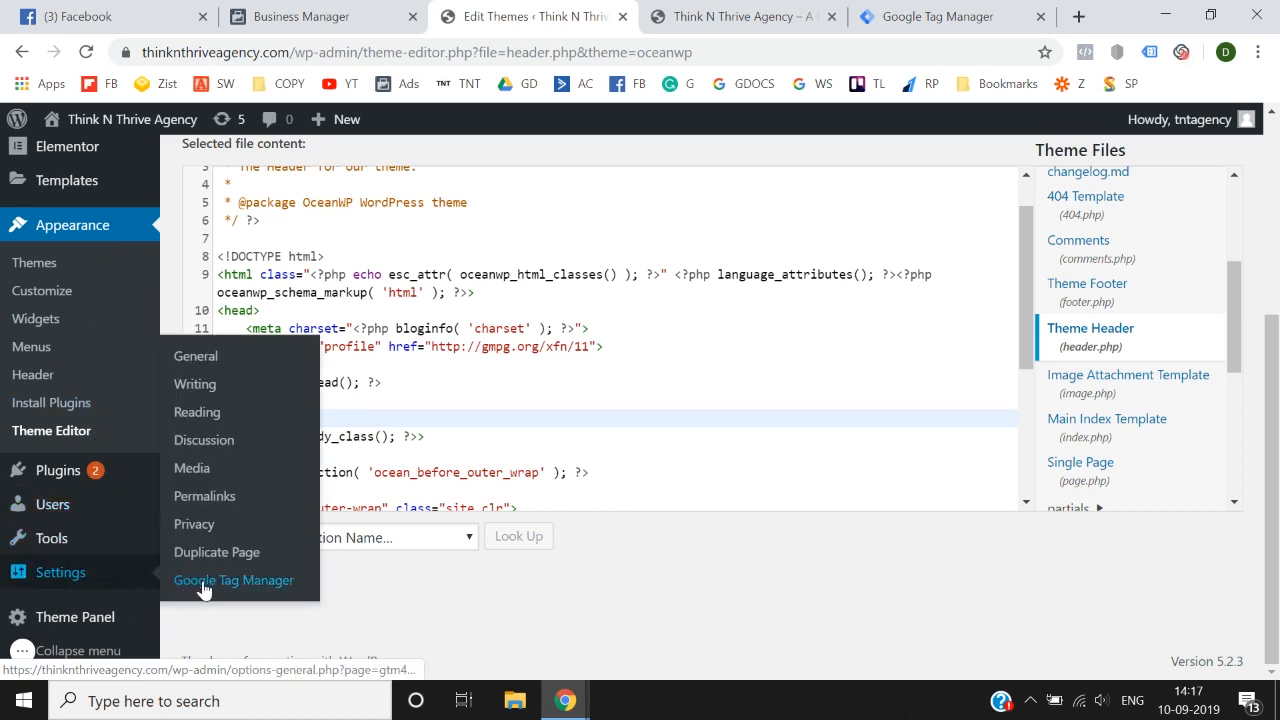
{"action": "left_click", "coordinate": [260, 586]}
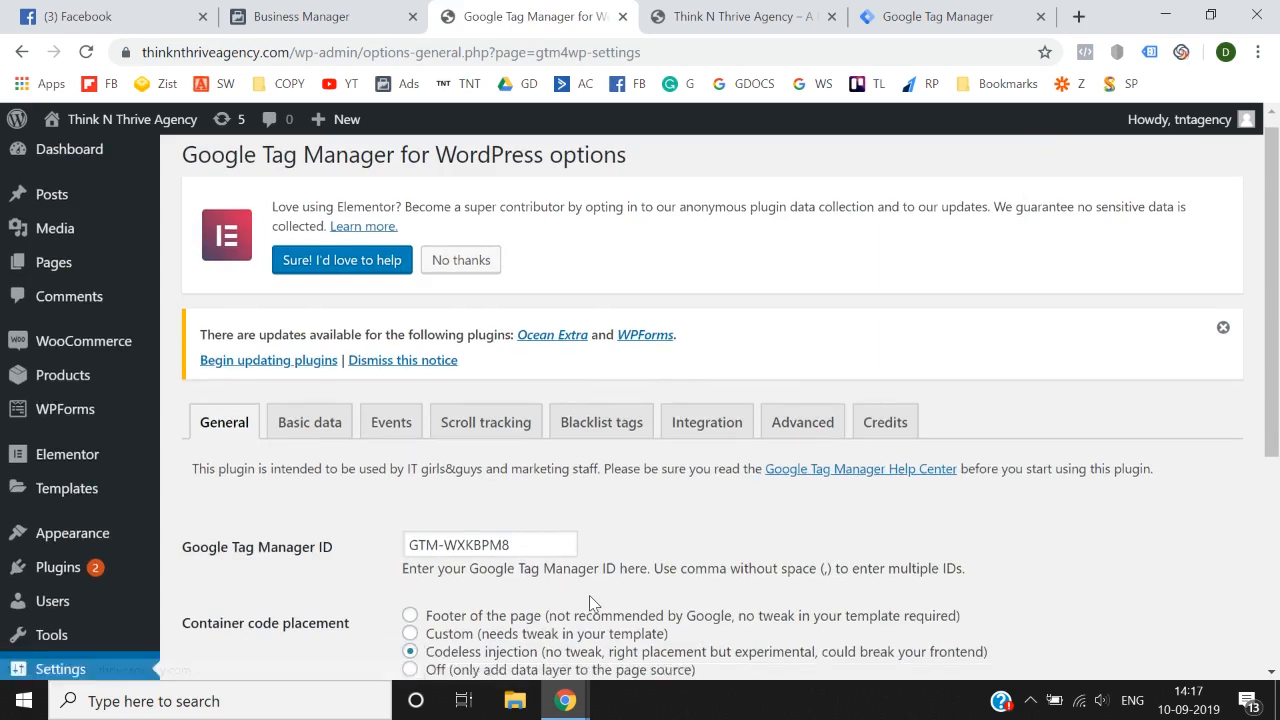
{"action": "scroll", "coordinate": [589, 604], "scroll_direction": "down", "scroll_amount": 2}
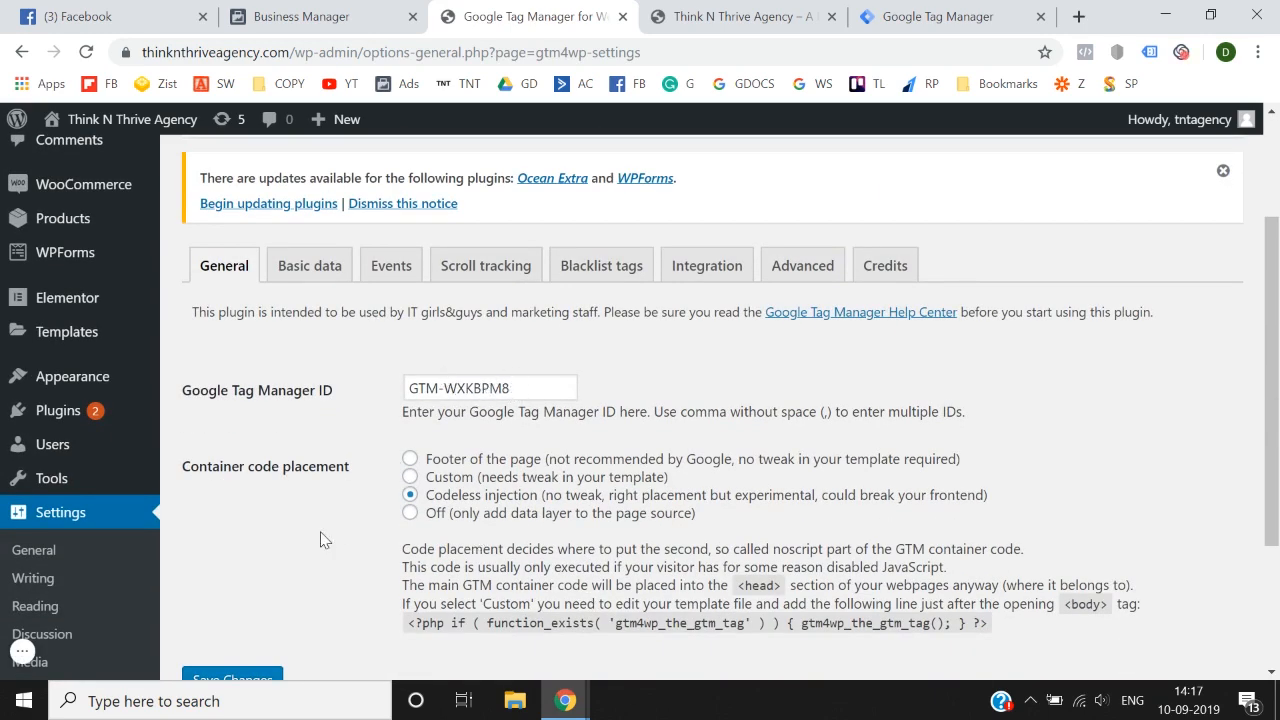
{"action": "scroll", "coordinate": [320, 540], "scroll_direction": "down", "scroll_amount": 1}
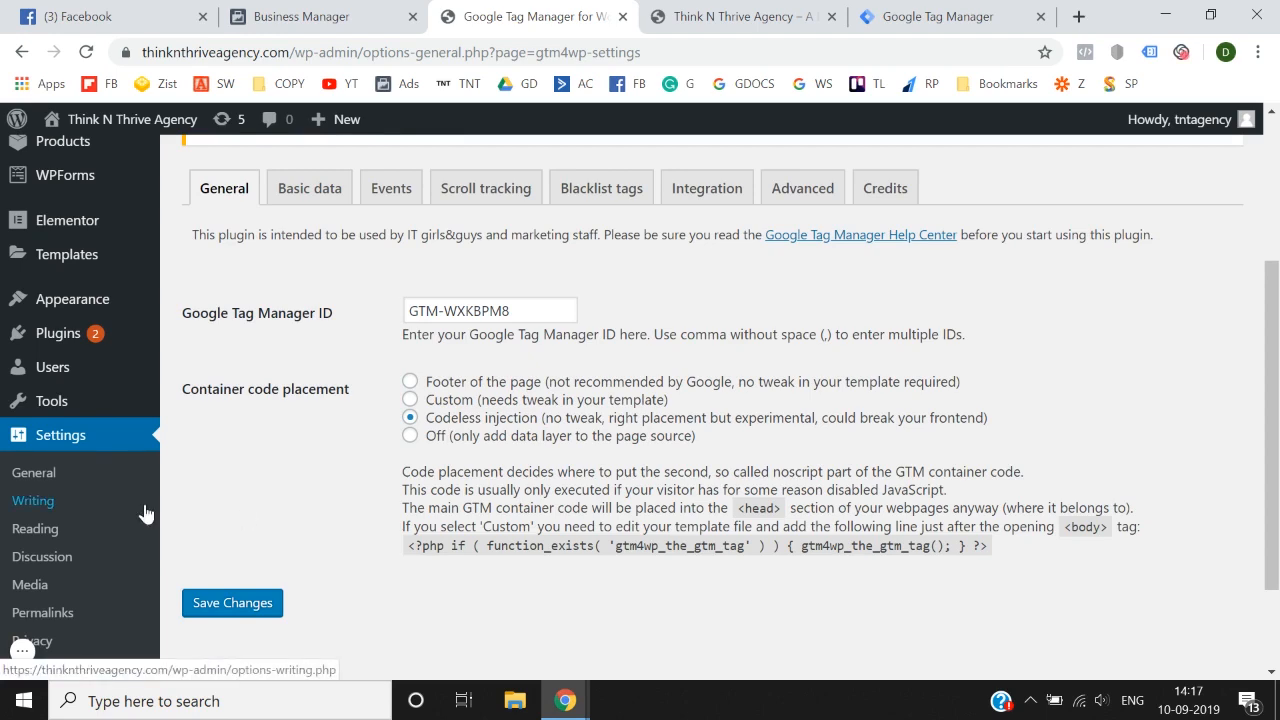
Step: Open the list of installed WordPress plugins and deactivate Google Tag Manager for Wordpress
{"action": "scroll", "coordinate": [146, 513], "scroll_direction": "down", "scroll_amount": 1}
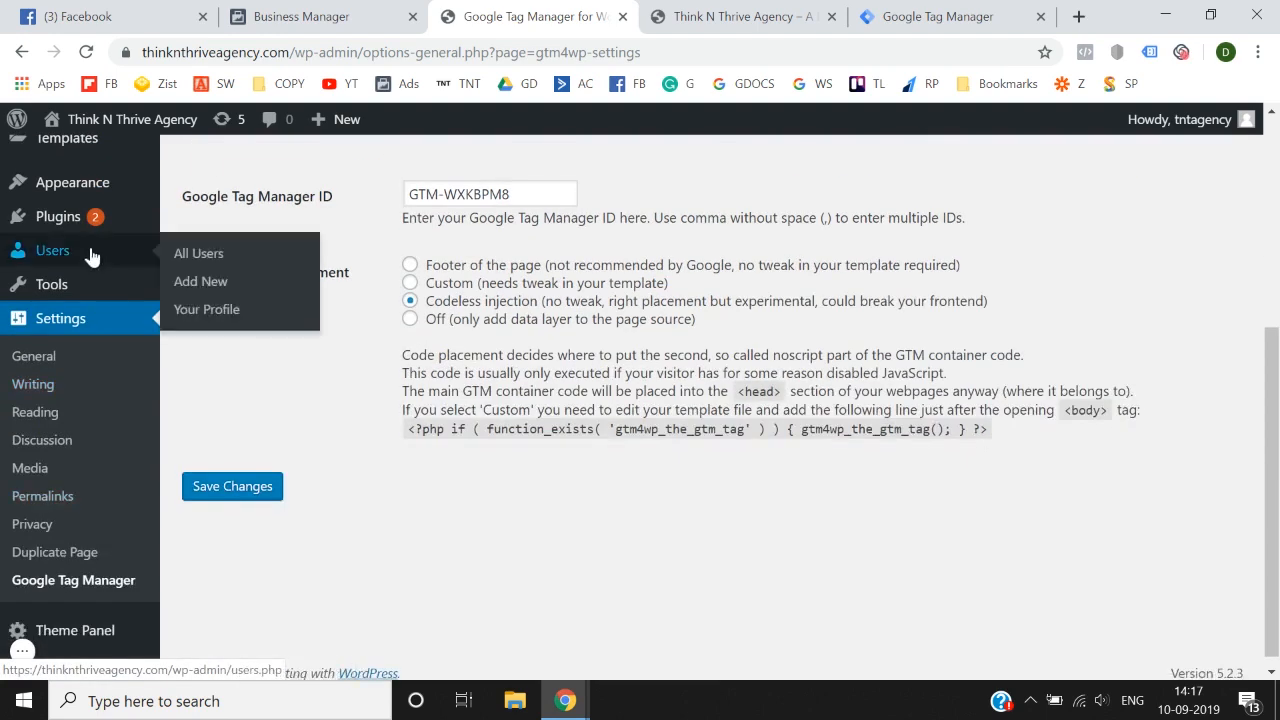
{"action": "mouse_move", "coordinate": [94, 240]}
{"action": "left_click", "coordinate": [241, 239]}
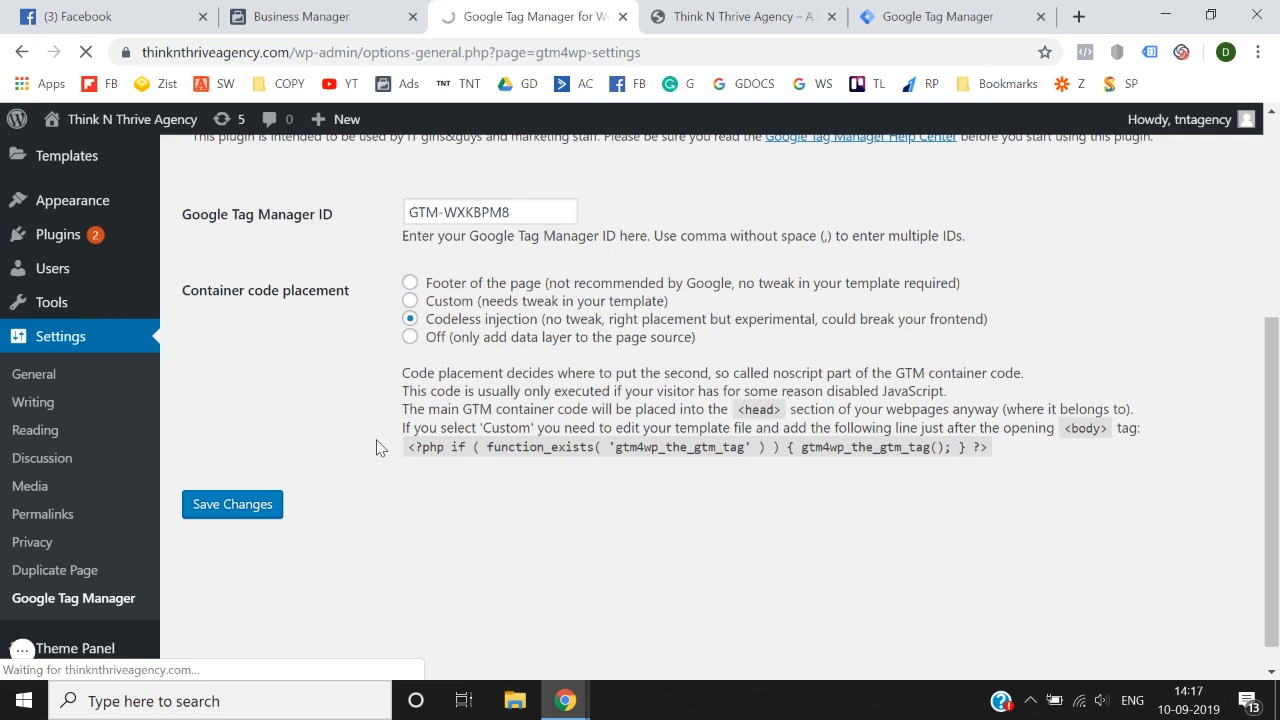
{"action": "scroll", "coordinate": [376, 447], "scroll_direction": "down", "scroll_amount": 6}
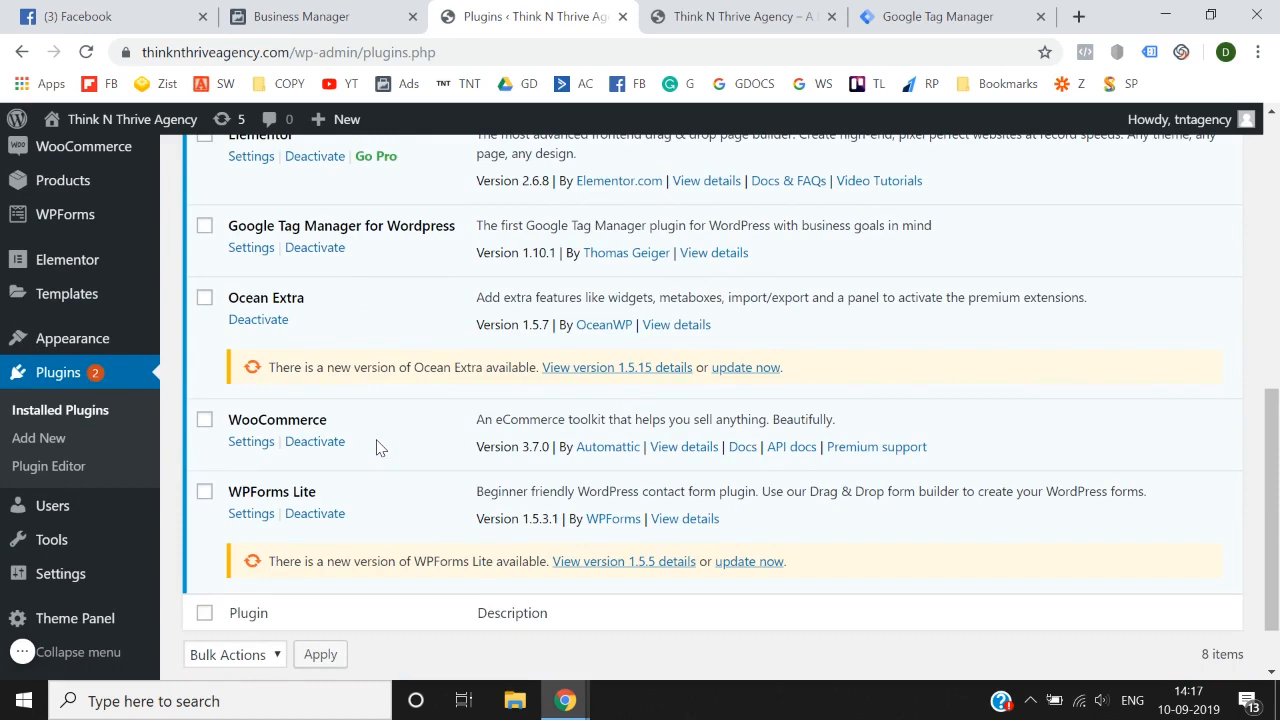
{"action": "left_click", "coordinate": [310, 250]}
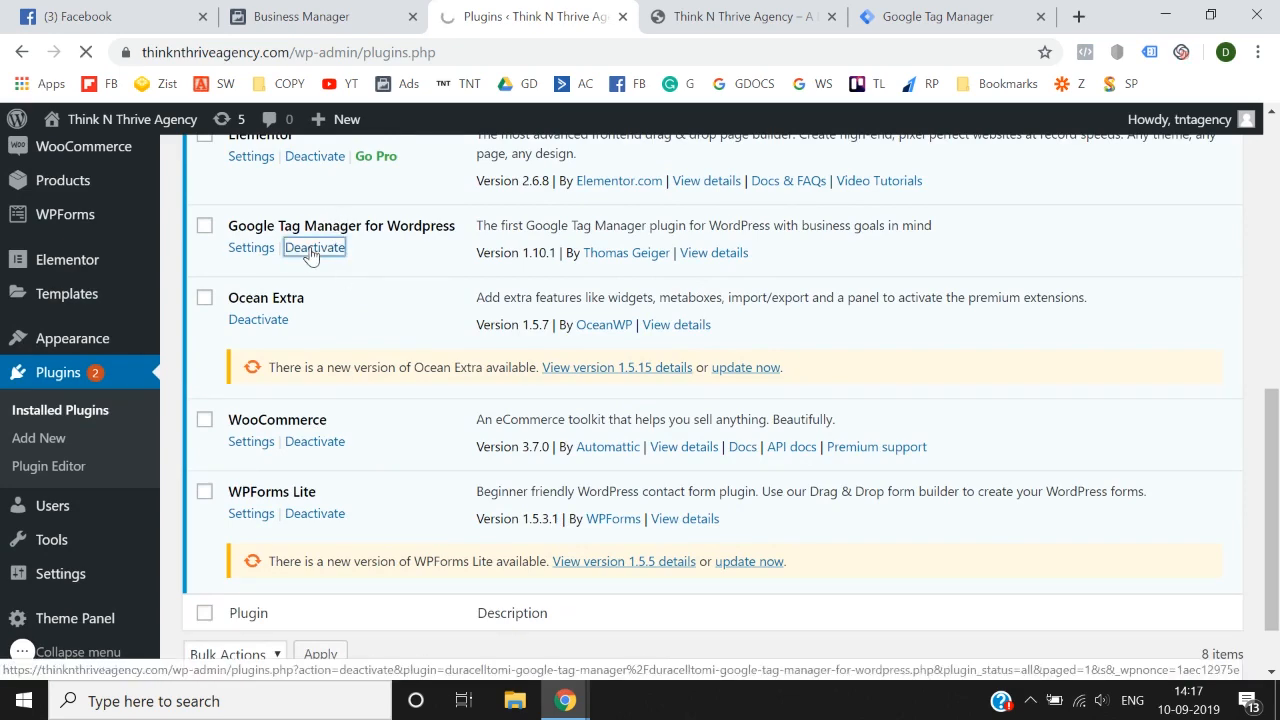
Step: Filter the plugin list to inactive plugins and delete Google Tag Manager for Wordpress with its data
{"action": "scroll", "coordinate": [575, 430], "scroll_direction": "down", "scroll_amount": 2}
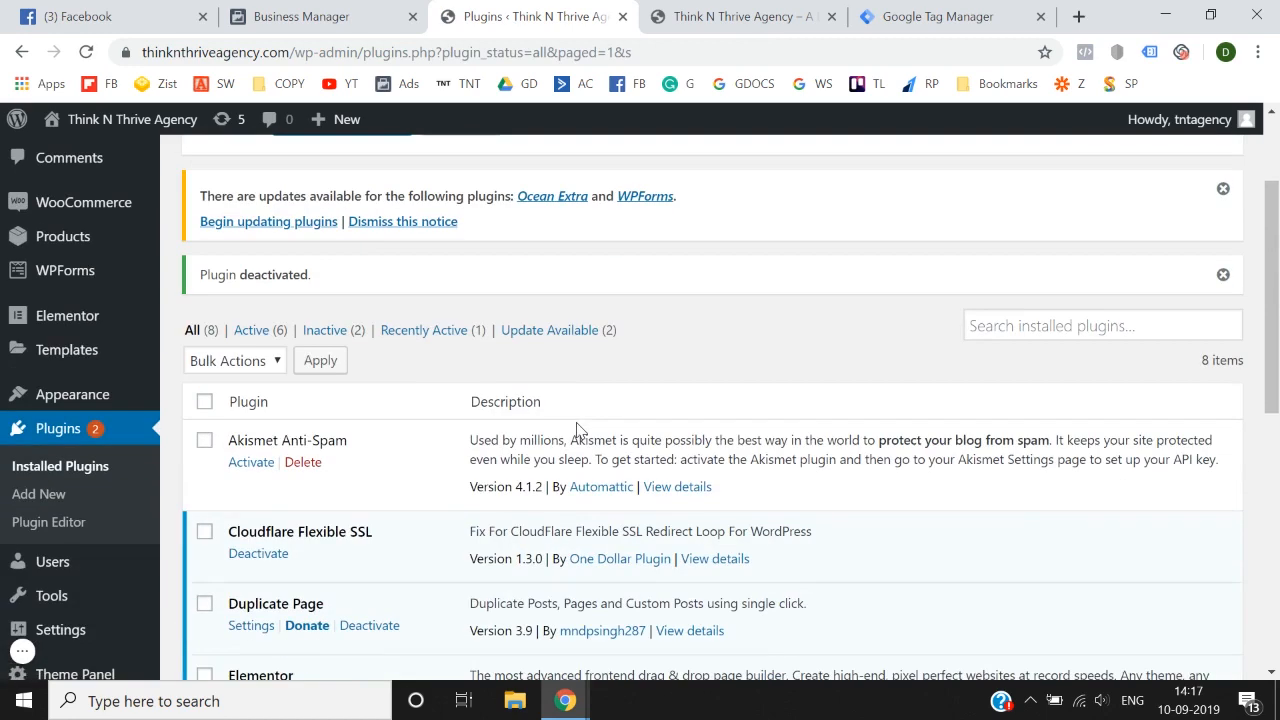
{"action": "left_click", "coordinate": [315, 332]}
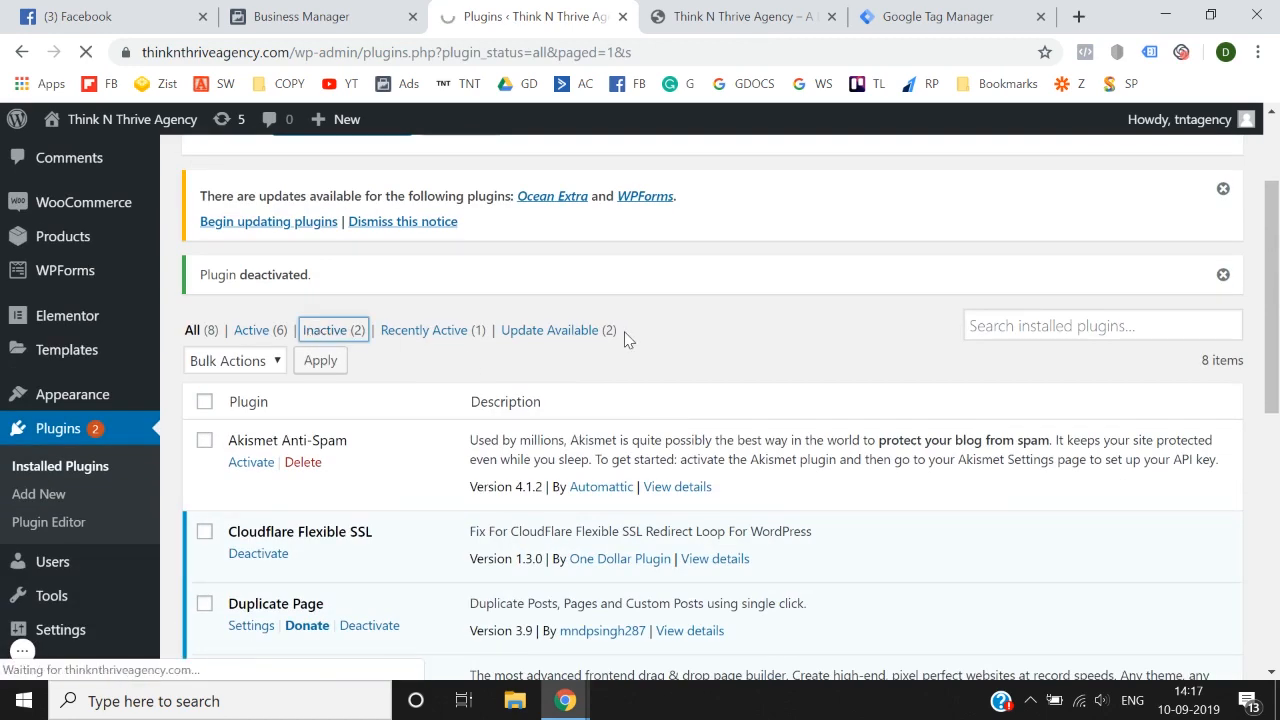
{"action": "scroll", "coordinate": [623, 343], "scroll_direction": "down", "scroll_amount": 2}
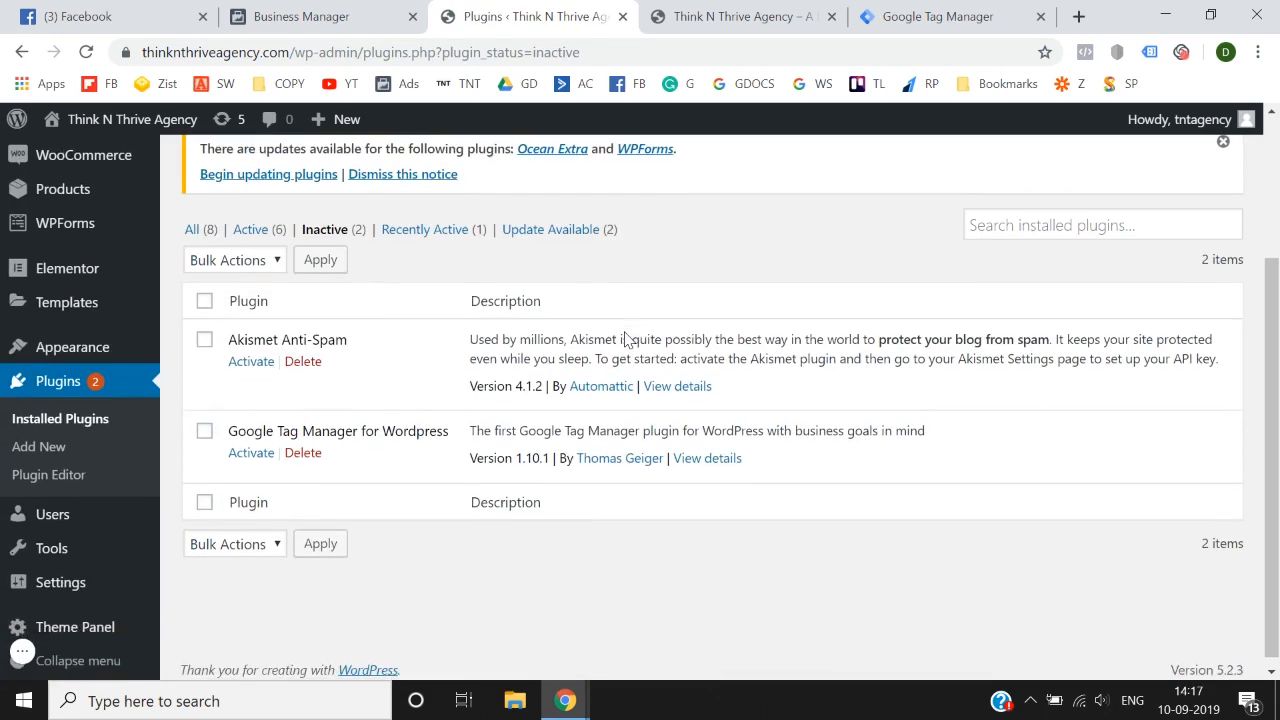
{"action": "left_click", "coordinate": [303, 453]}
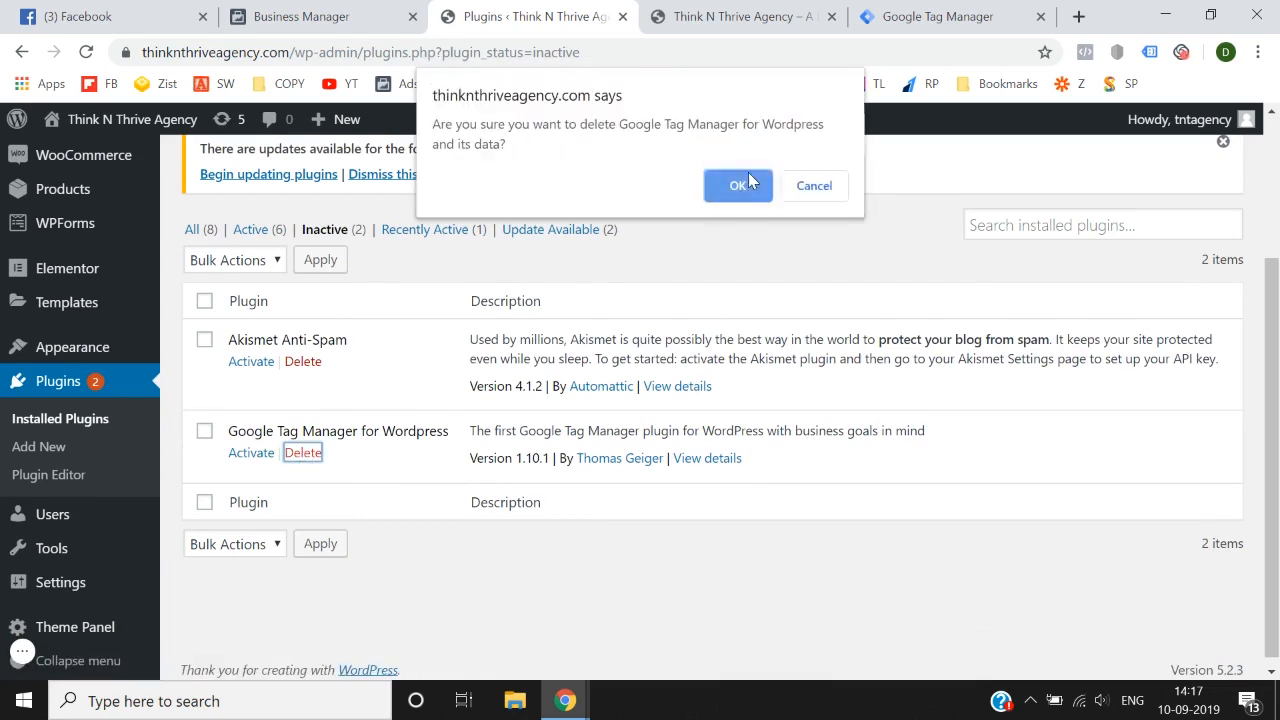
{"action": "left_click", "coordinate": [740, 188]}
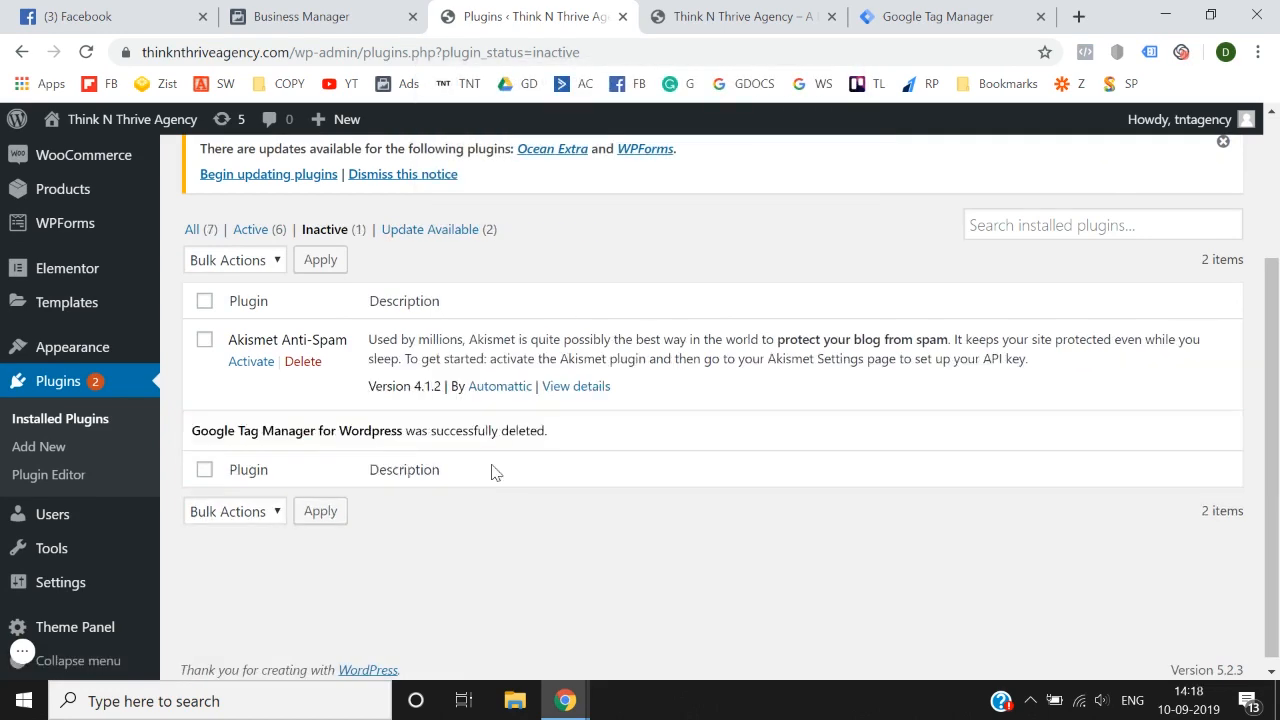
Step: Reload the agency site's home page and check it for pixels with Facebook Pixel Helper
{"action": "scroll", "coordinate": [491, 468], "scroll_direction": "up", "scroll_amount": 2}
{"action": "left_click", "coordinate": [690, 14]}
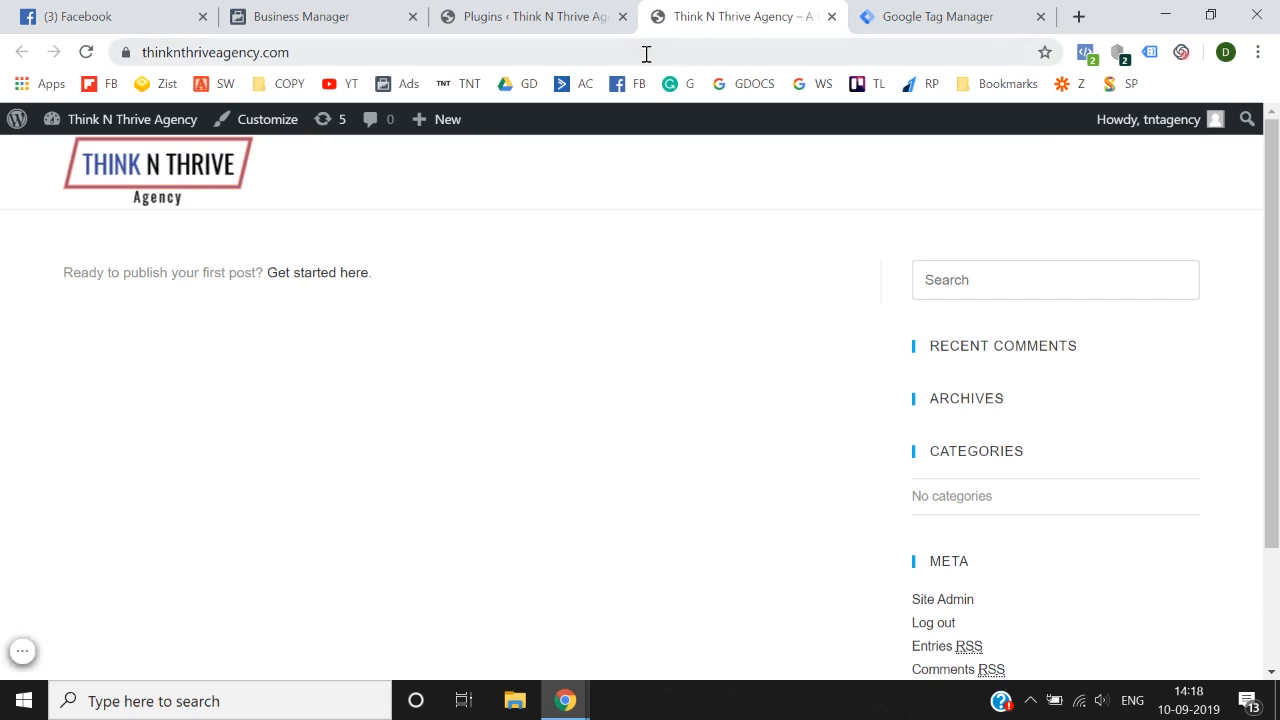
{"action": "left_click", "coordinate": [646, 52]}
{"action": "key", "text": "Return"}
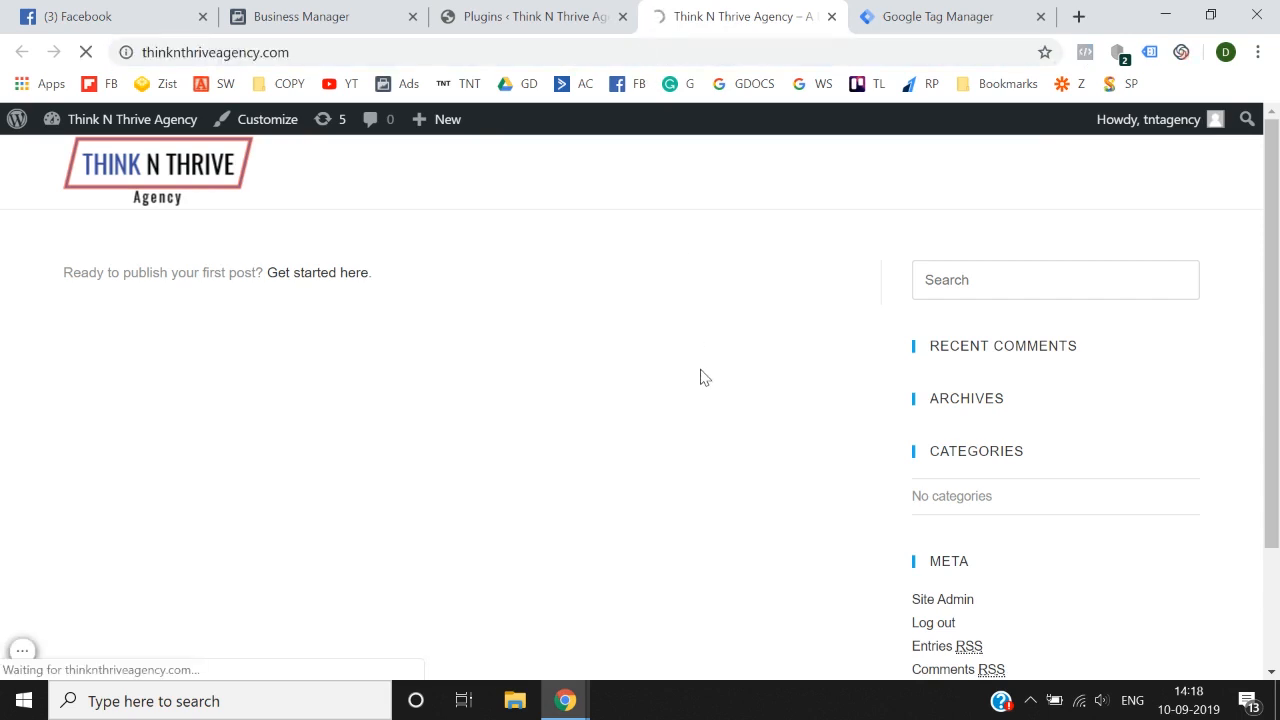
{"action": "left_click", "coordinate": [1086, 54]}
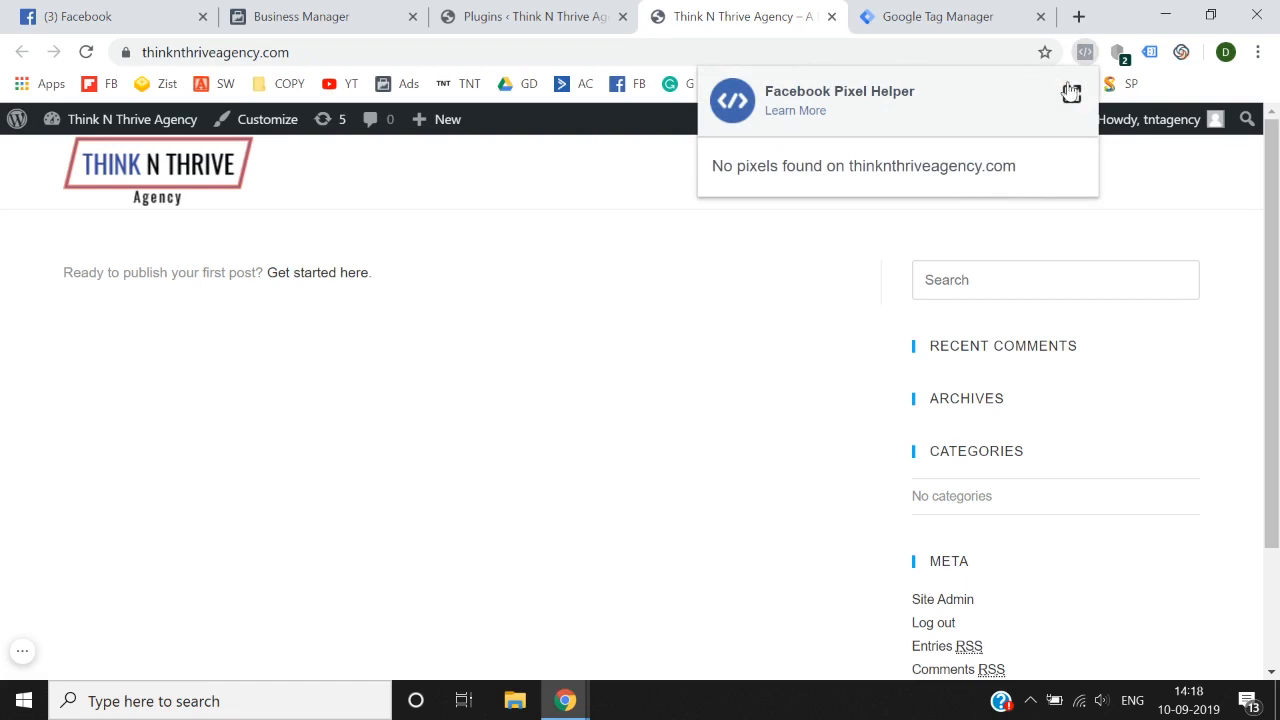
{"action": "left_click", "coordinate": [1087, 54]}
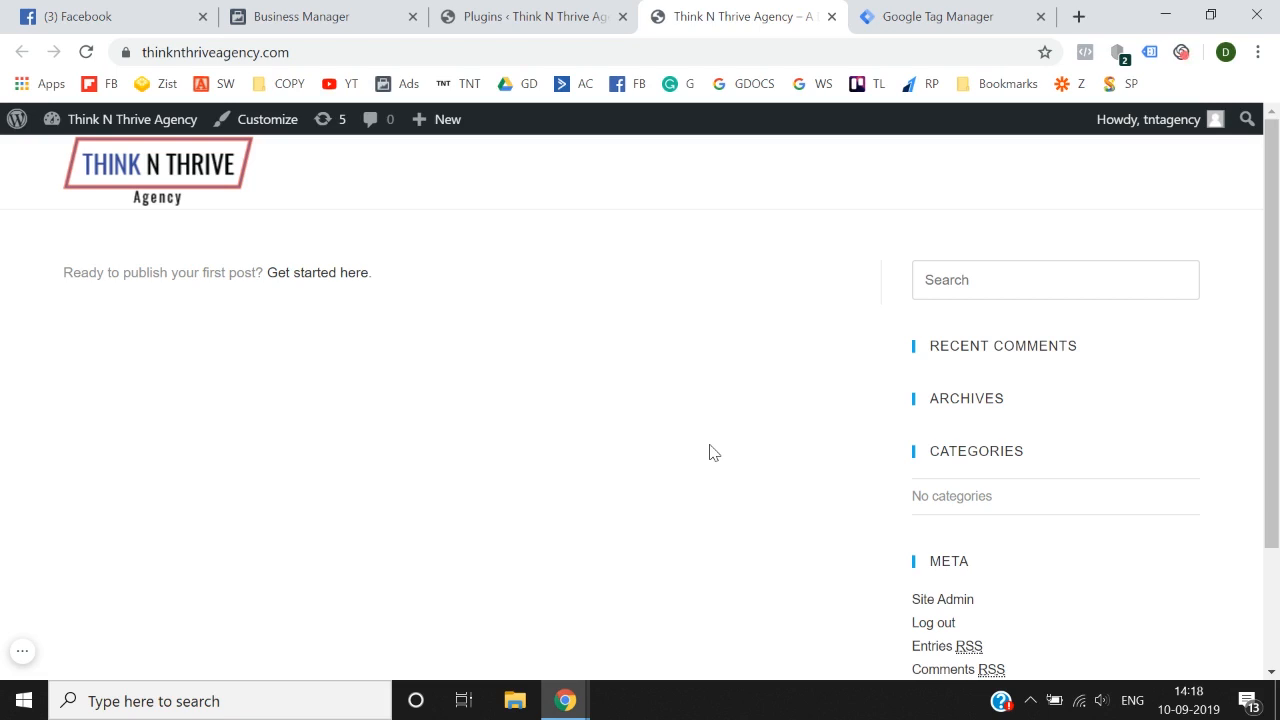
Step: Close the Google Tag Manager page and open a blank browser tab
{"action": "left_click", "coordinate": [930, 14]}
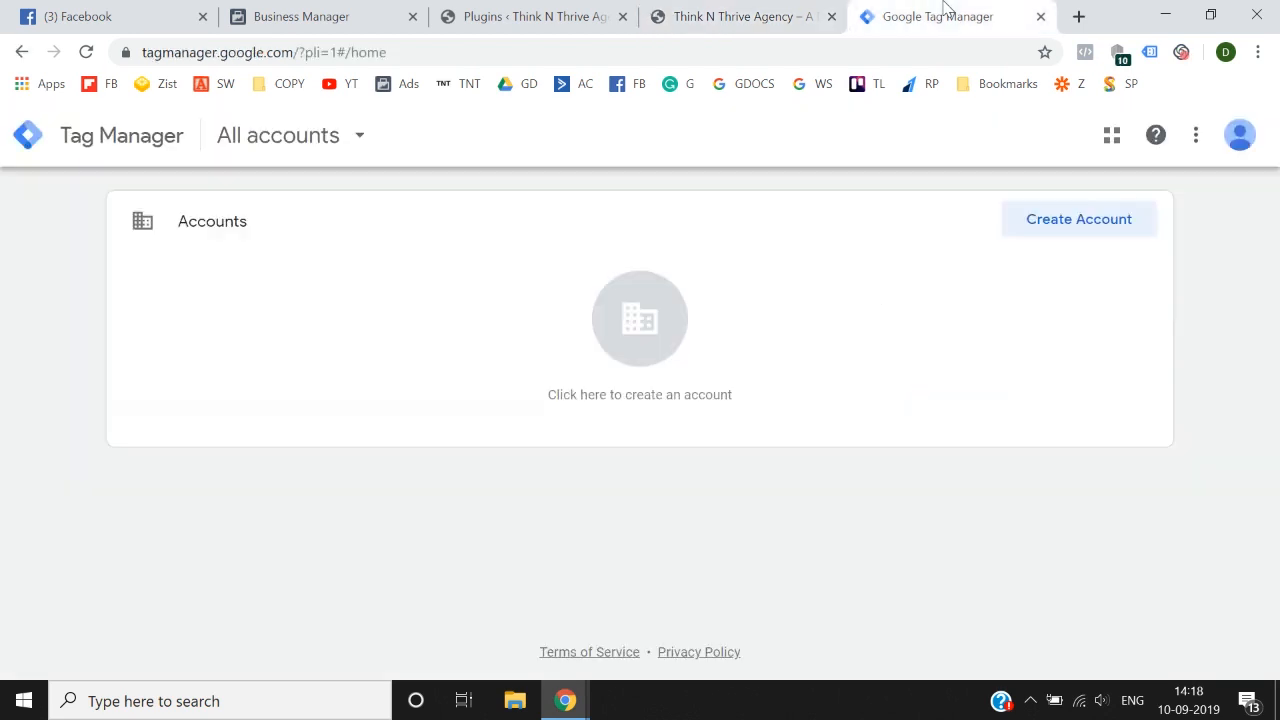
{"action": "left_click", "coordinate": [1040, 16]}
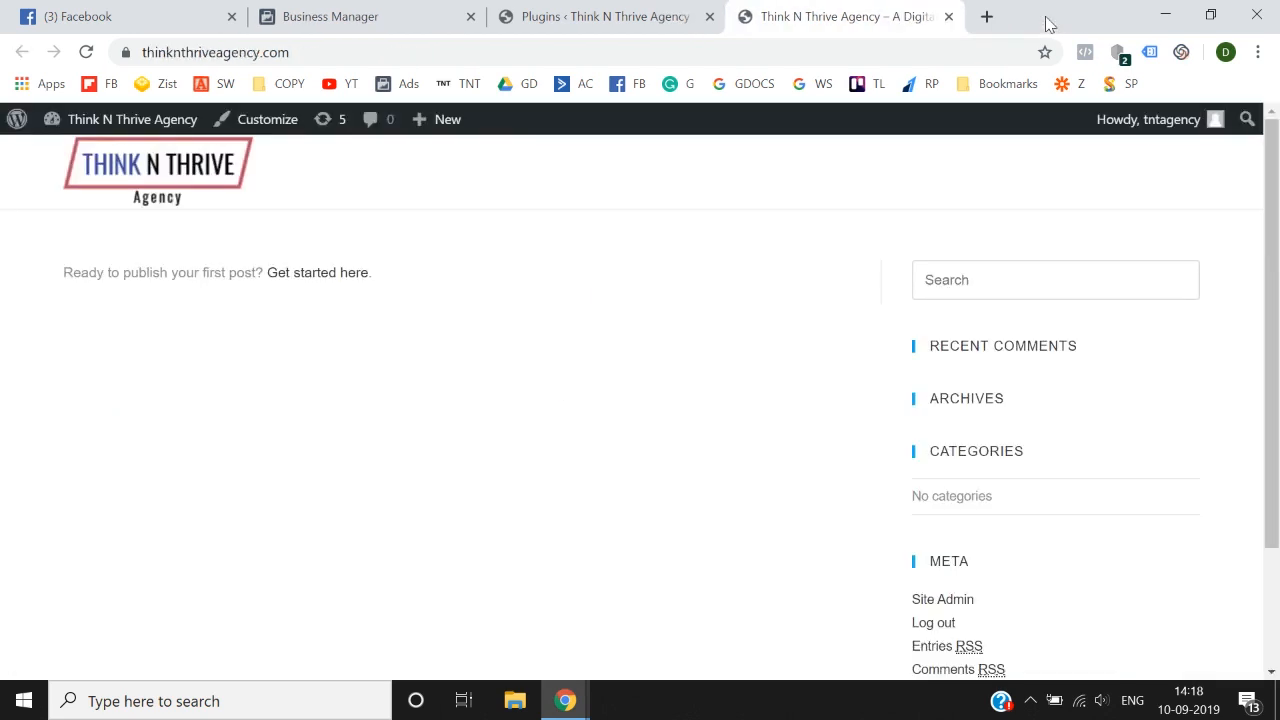
{"action": "left_click", "coordinate": [988, 16]}
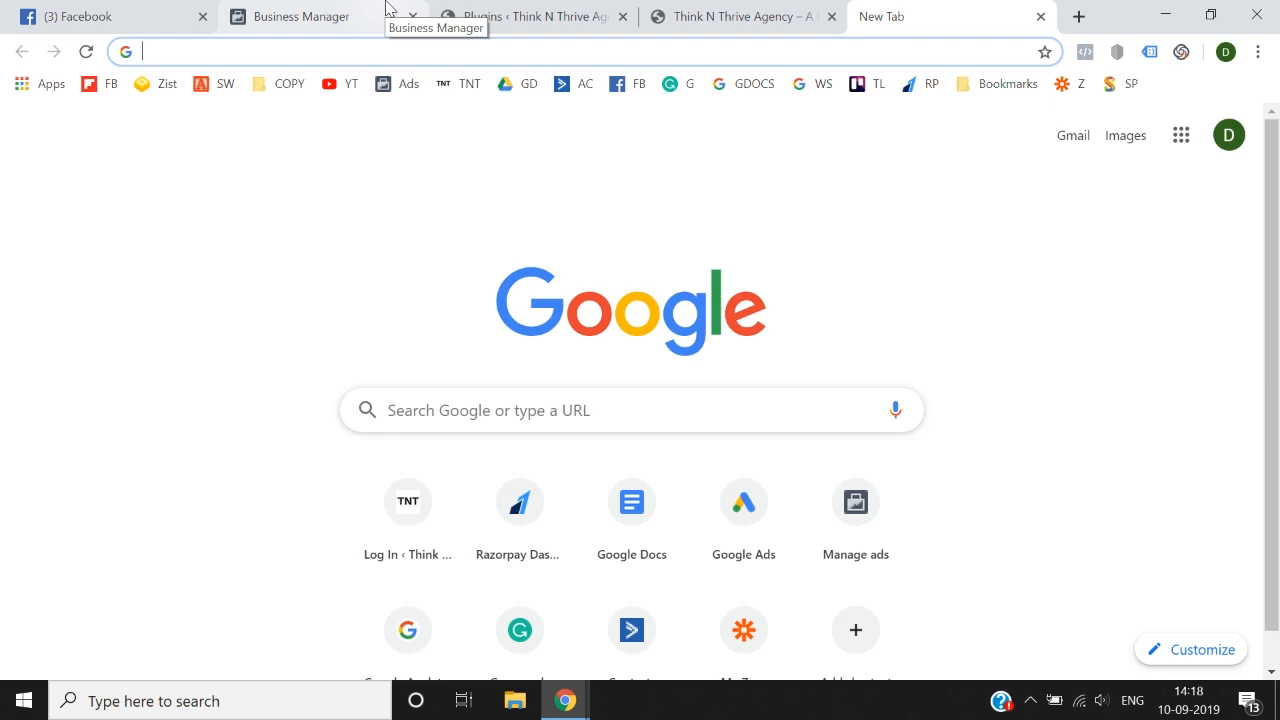
Step: Switch to Facebook Business Manager, open the 100 Days Course ad account, and go to its Events Manager
{"action": "left_click", "coordinate": [192, 10]}
{"action": "left_click", "coordinate": [305, 10]}
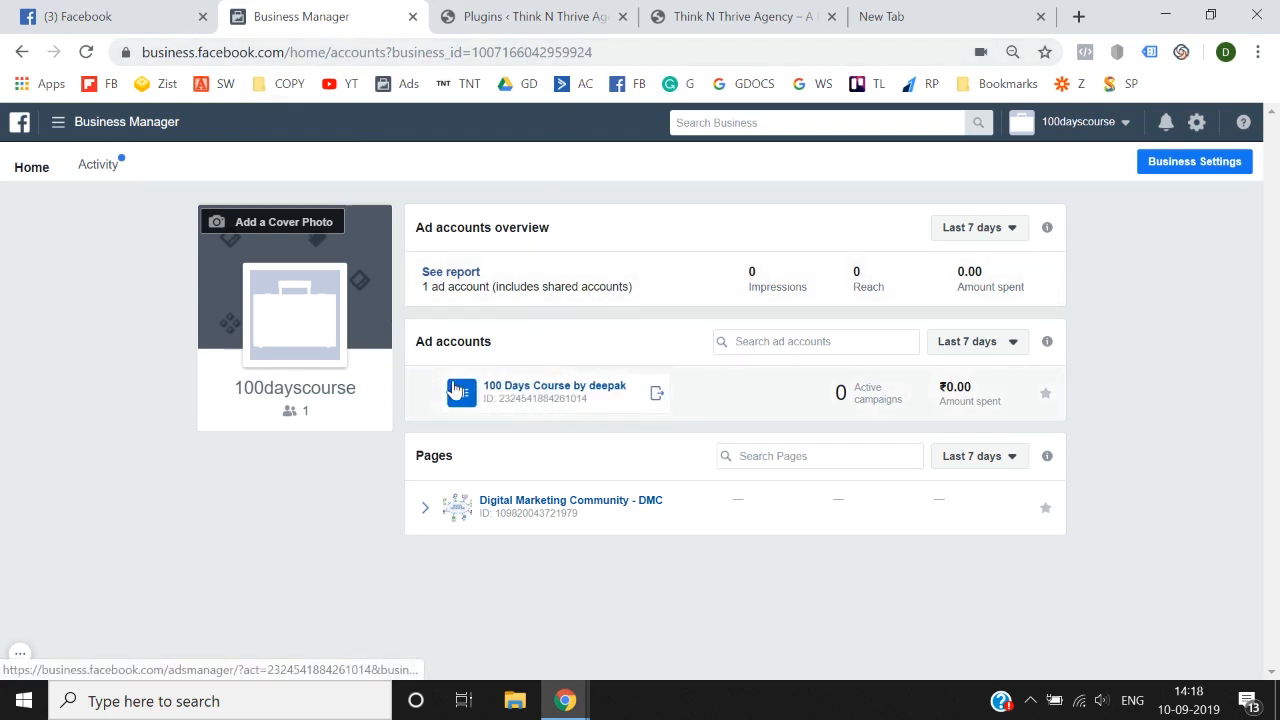
{"action": "left_click", "coordinate": [534, 388]}
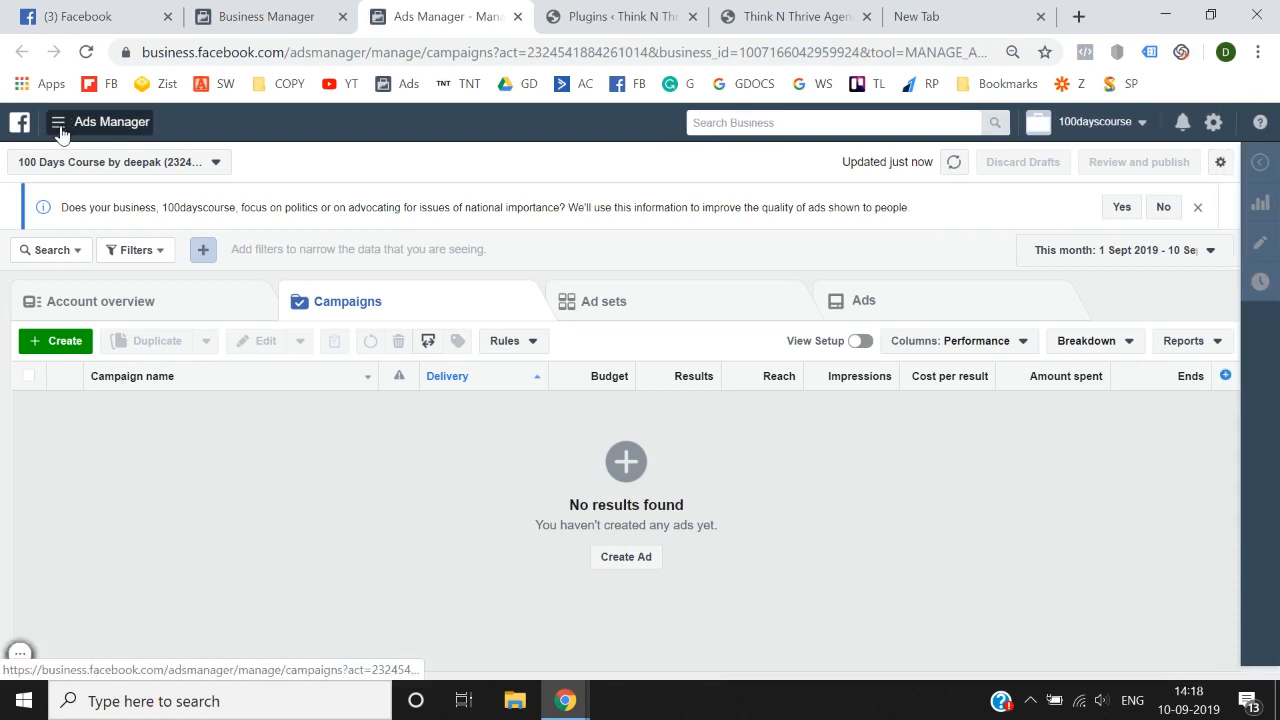
{"action": "left_click", "coordinate": [59, 126]}
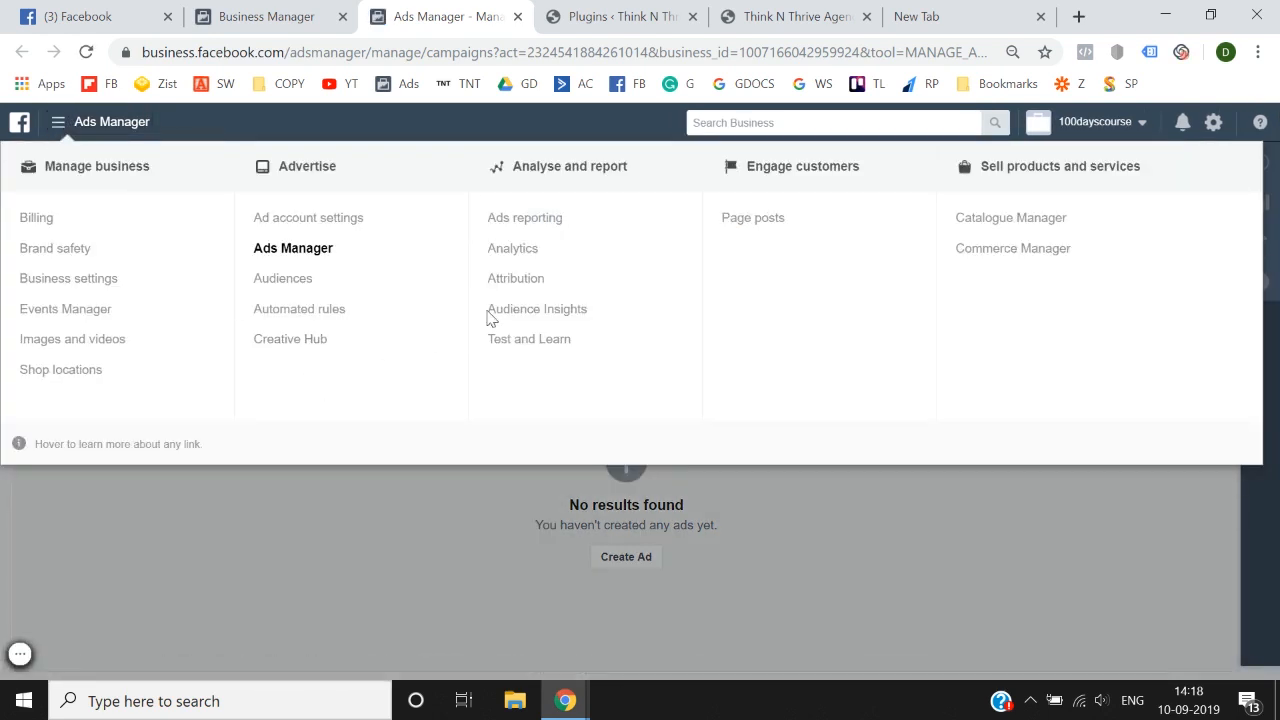
{"action": "left_click", "coordinate": [75, 318]}
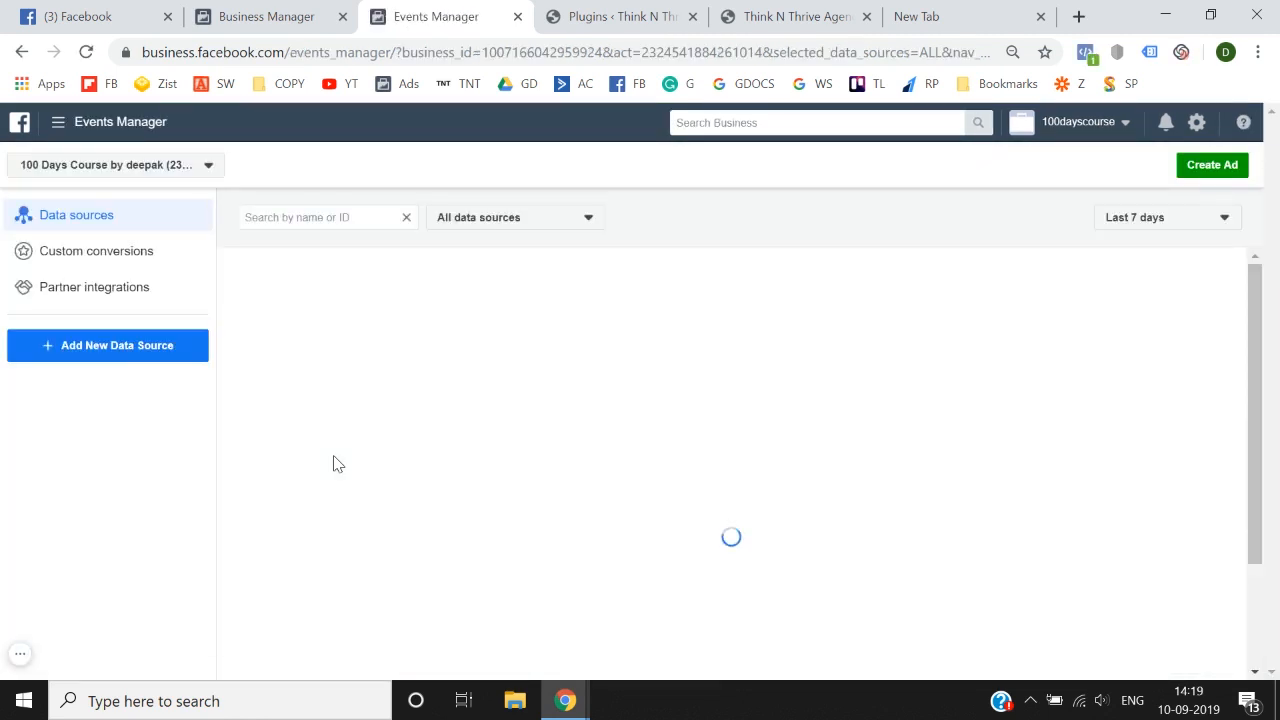
Step: Review the available data sources in Events Manager and start the Facebook pixel setup for tracking website activities
{"action": "scroll", "coordinate": [337, 463], "scroll_direction": "down", "scroll_amount": 2}
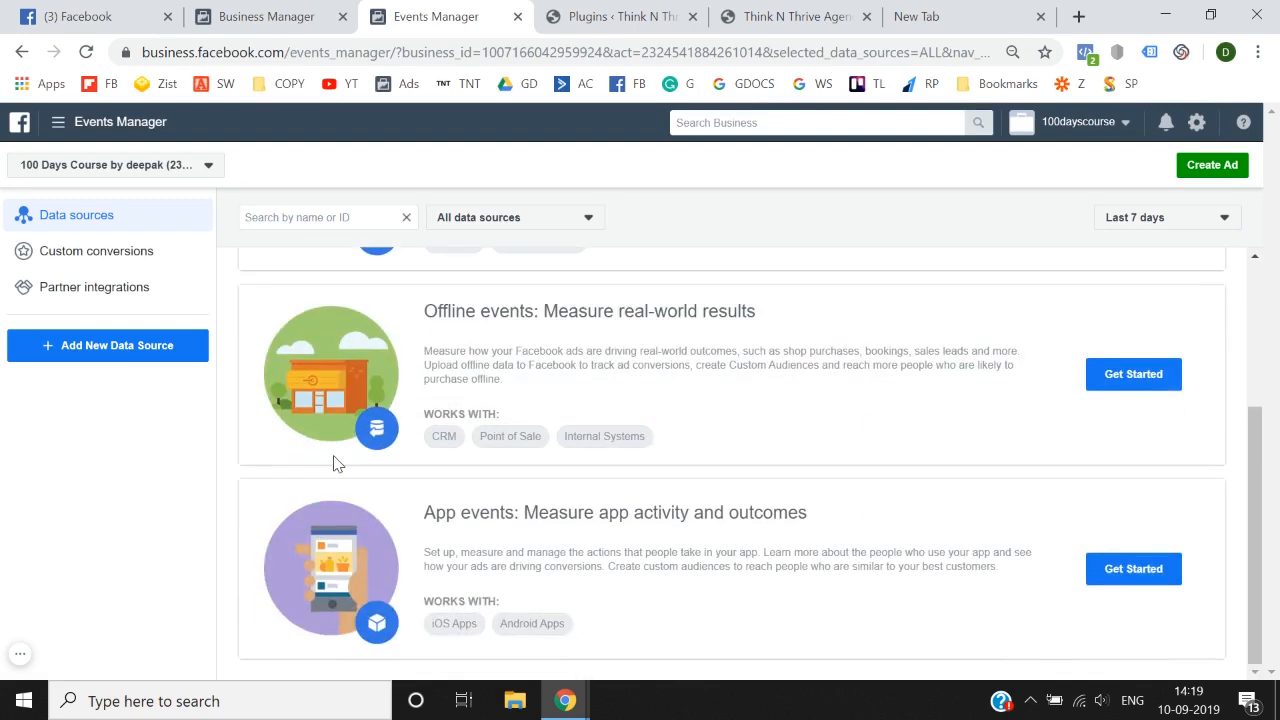
{"action": "scroll", "coordinate": [337, 463], "scroll_direction": "up", "scroll_amount": 2}
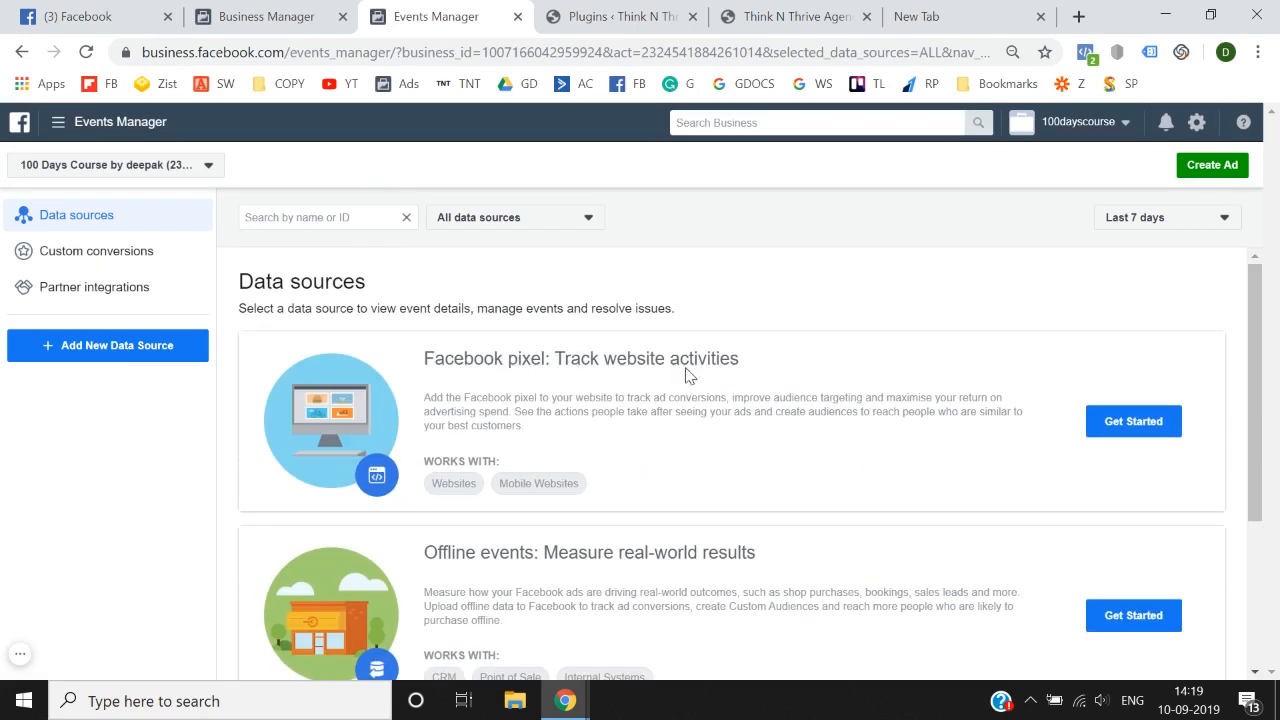
{"action": "mouse_move", "coordinate": [426, 360]}
{"action": "left_mouse_down"}
{"action": "mouse_move", "coordinate": [745, 342]}
{"action": "mouse_move", "coordinate": [754, 366]}
{"action": "mouse_move", "coordinate": [441, 356]}
{"action": "left_mouse_up"}
{"action": "left_click", "coordinate": [429, 356]}
{"action": "left_click_drag", "start_coordinate": [425, 360], "coordinate": [851, 380]}
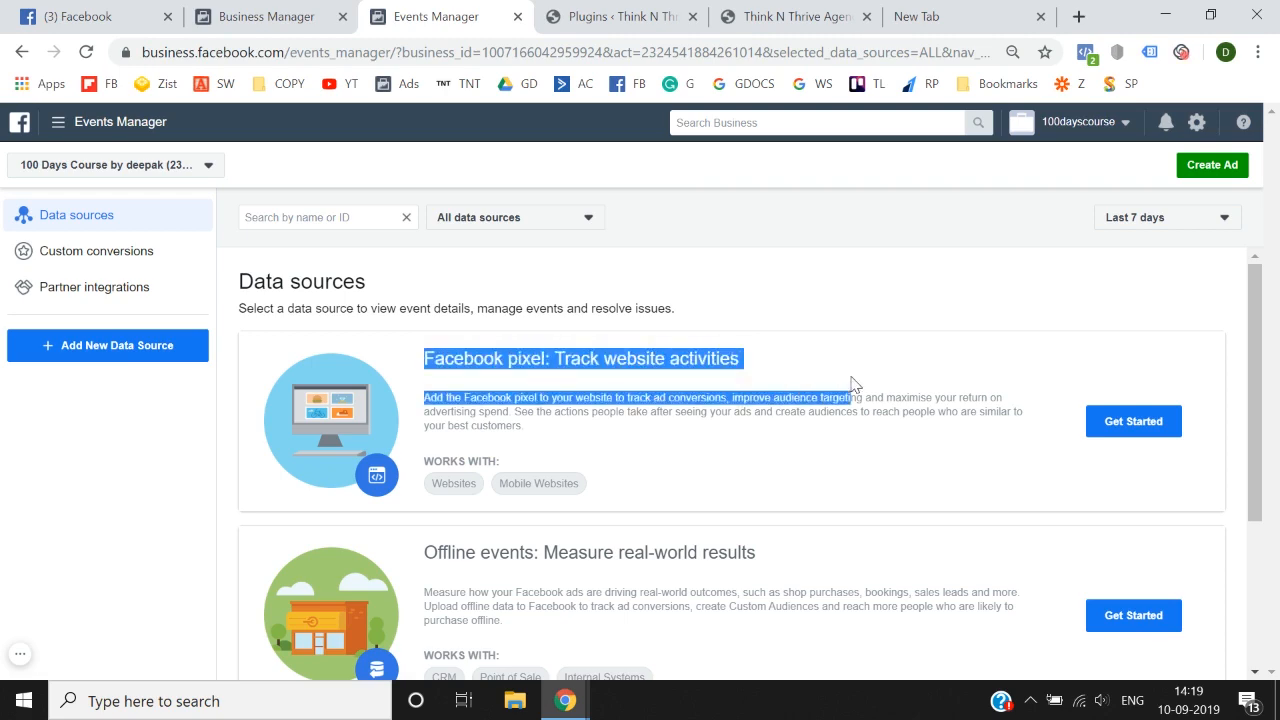
{"action": "left_click", "coordinate": [851, 380]}
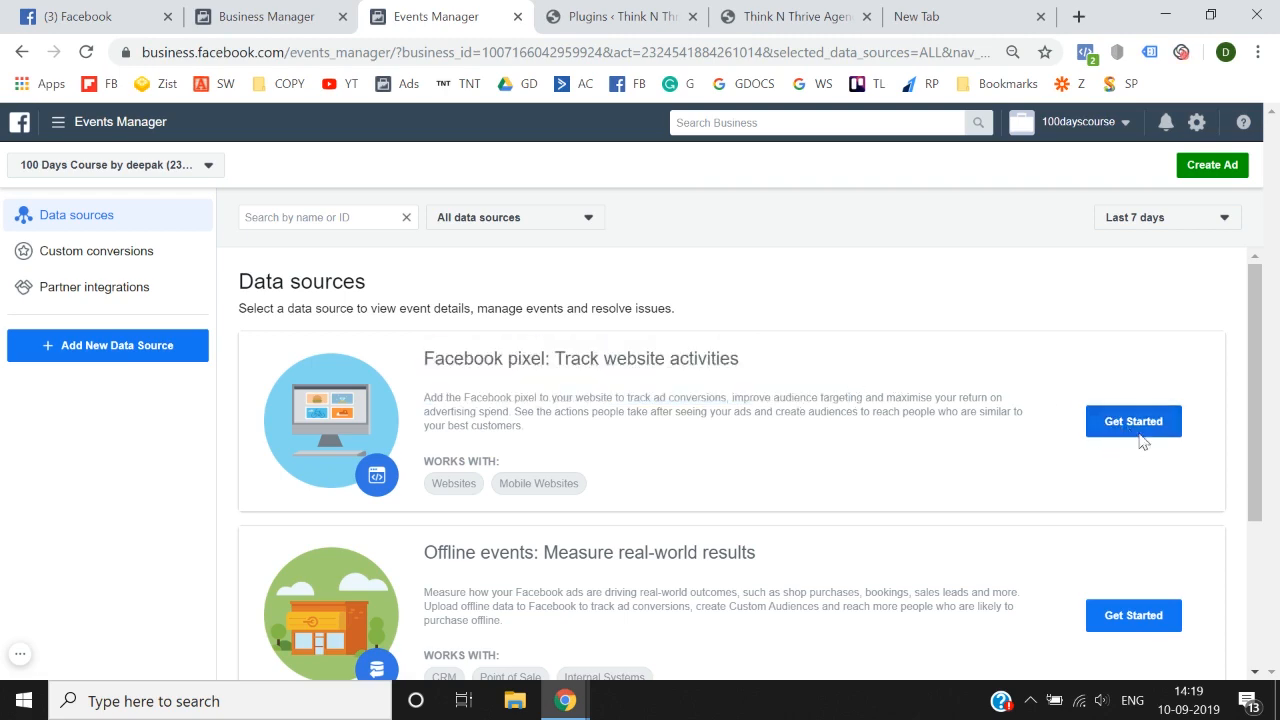
{"action": "left_click", "coordinate": [1128, 431]}
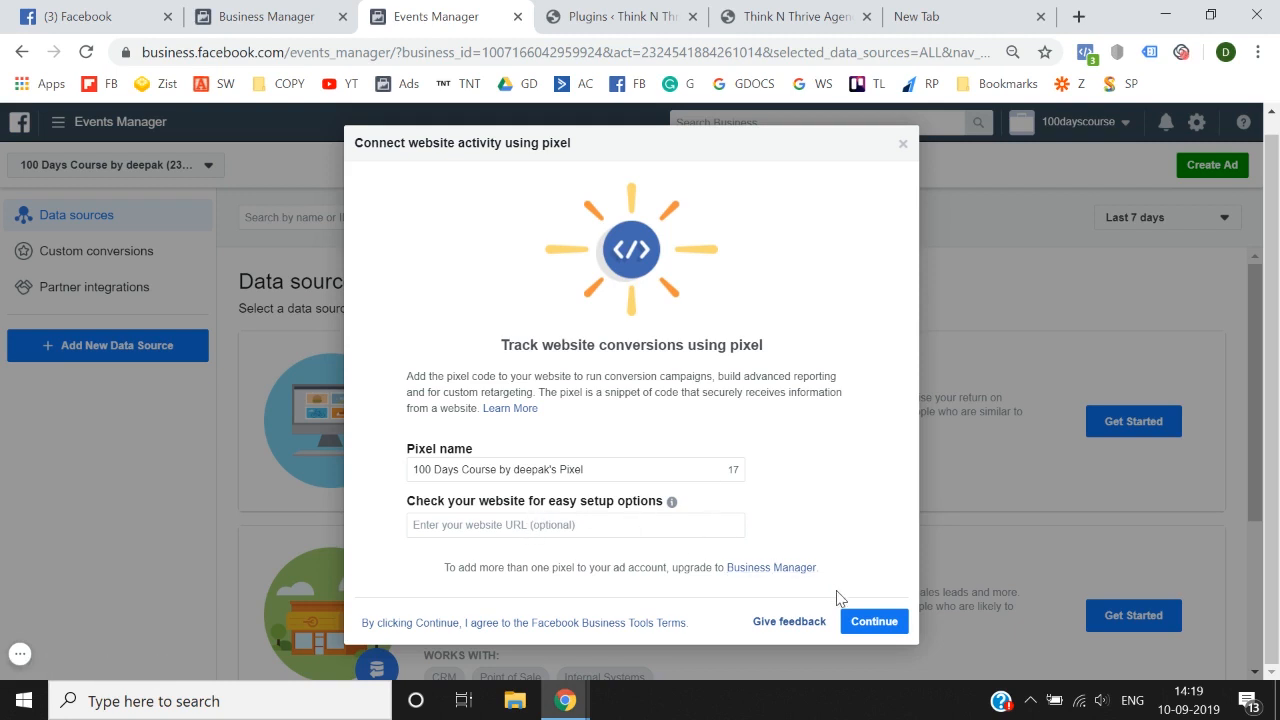
Step: Create the pixel with its suggested name and choose to manually add the pixel code to the website
{"action": "left_click", "coordinate": [877, 626]}
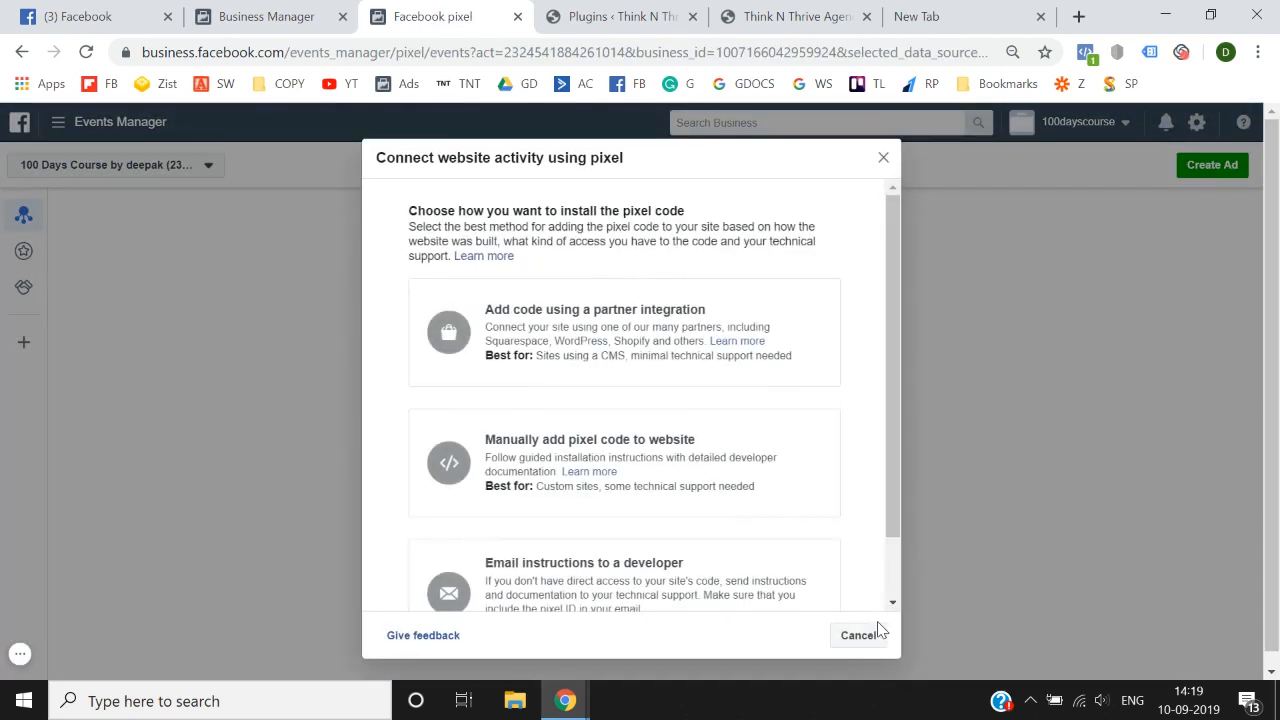
{"action": "scroll", "coordinate": [742, 536], "scroll_direction": "down", "scroll_amount": 2}
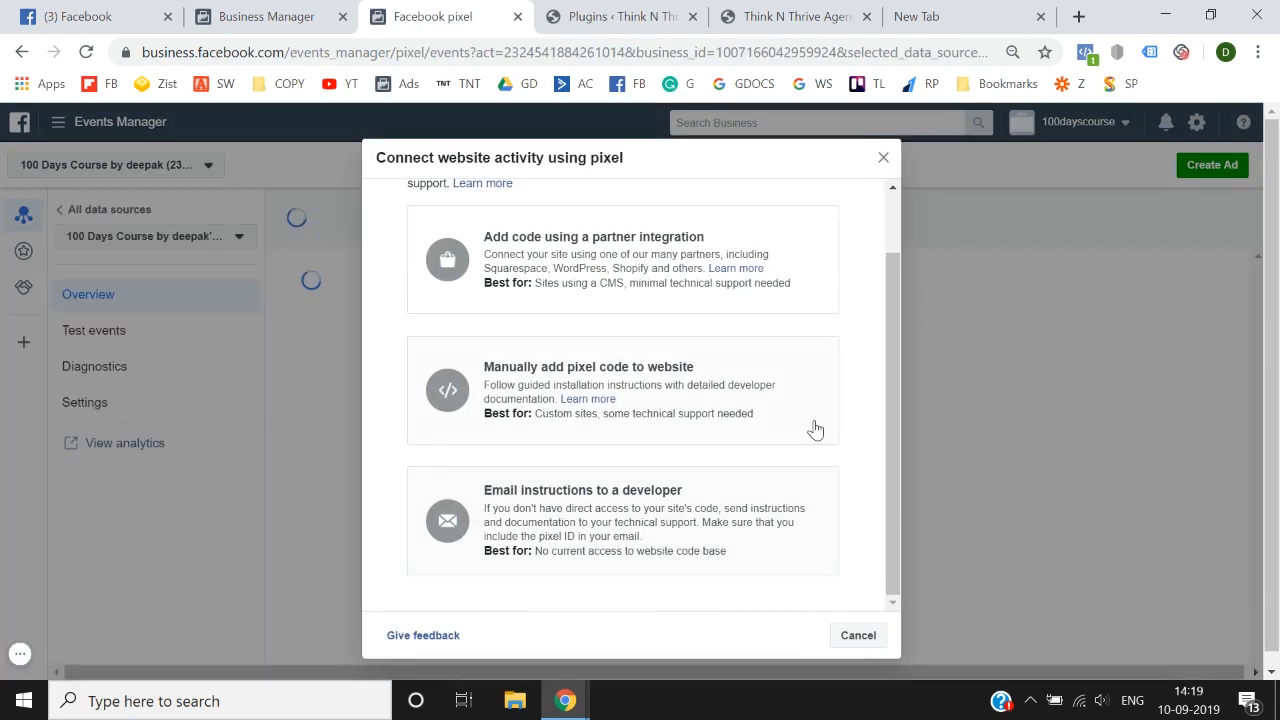
{"action": "scroll", "coordinate": [814, 428], "scroll_direction": "up", "scroll_amount": 2}
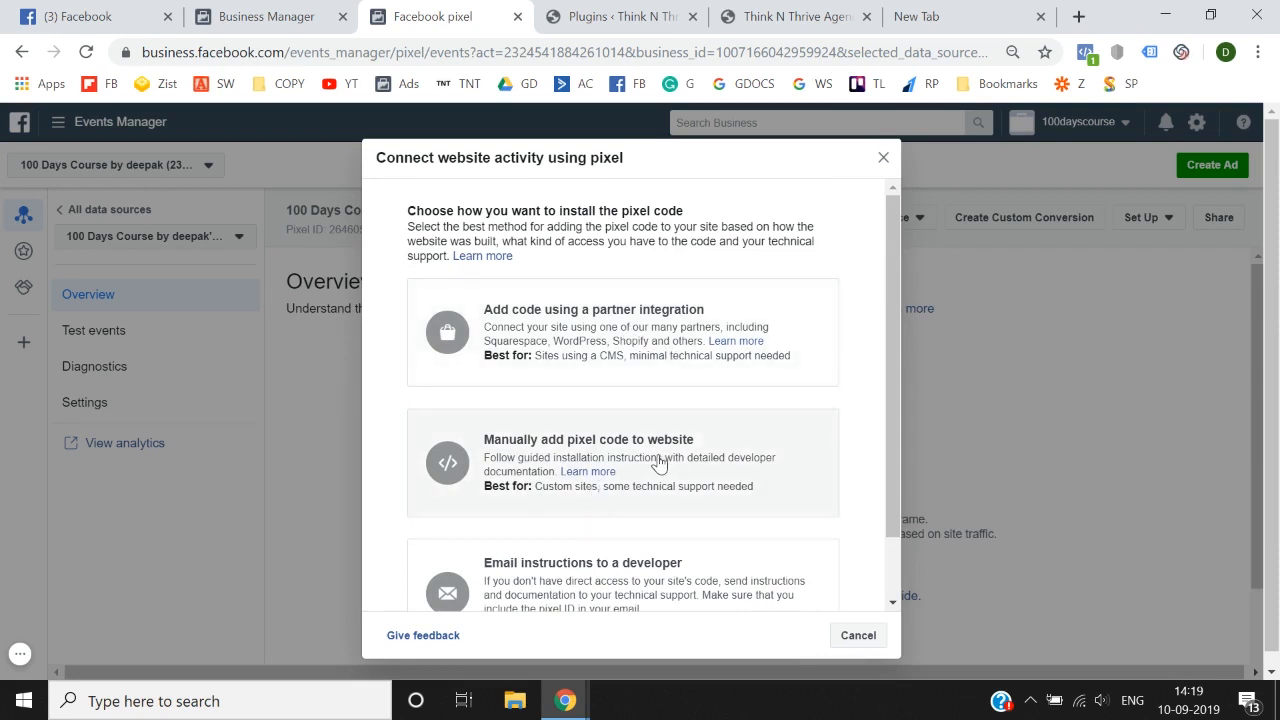
{"action": "scroll", "coordinate": [663, 460], "scroll_direction": "down", "scroll_amount": 2}
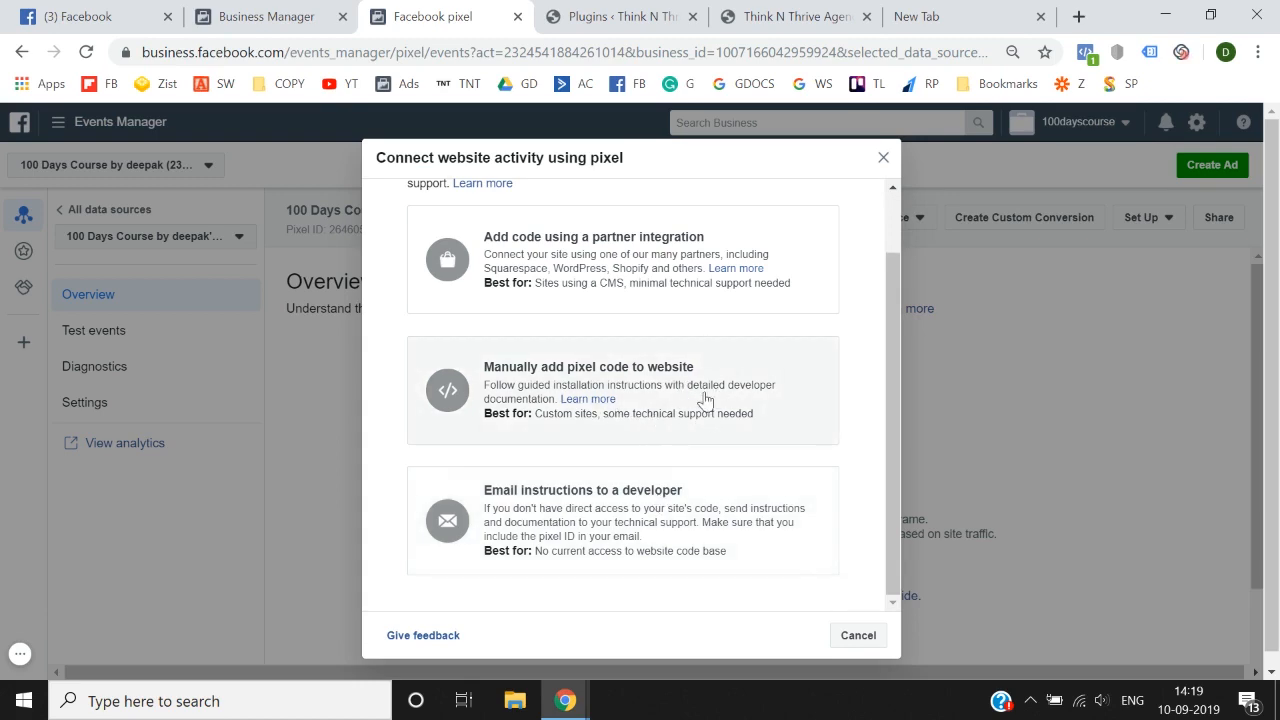
{"action": "left_click", "coordinate": [658, 414]}
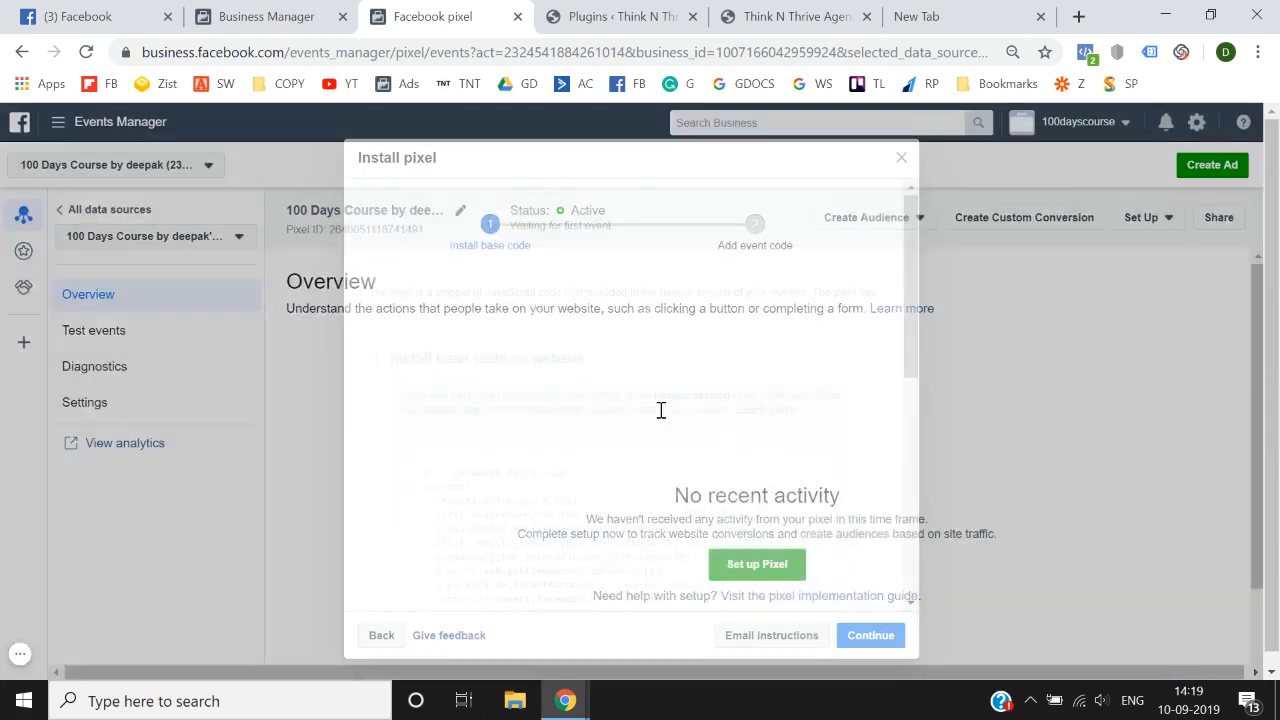
Step: Review the pixel installation instructions, including the base code, its header placement, automatic advanced matching and the base code test
{"action": "scroll", "coordinate": [657, 414], "scroll_direction": "down", "scroll_amount": 3}
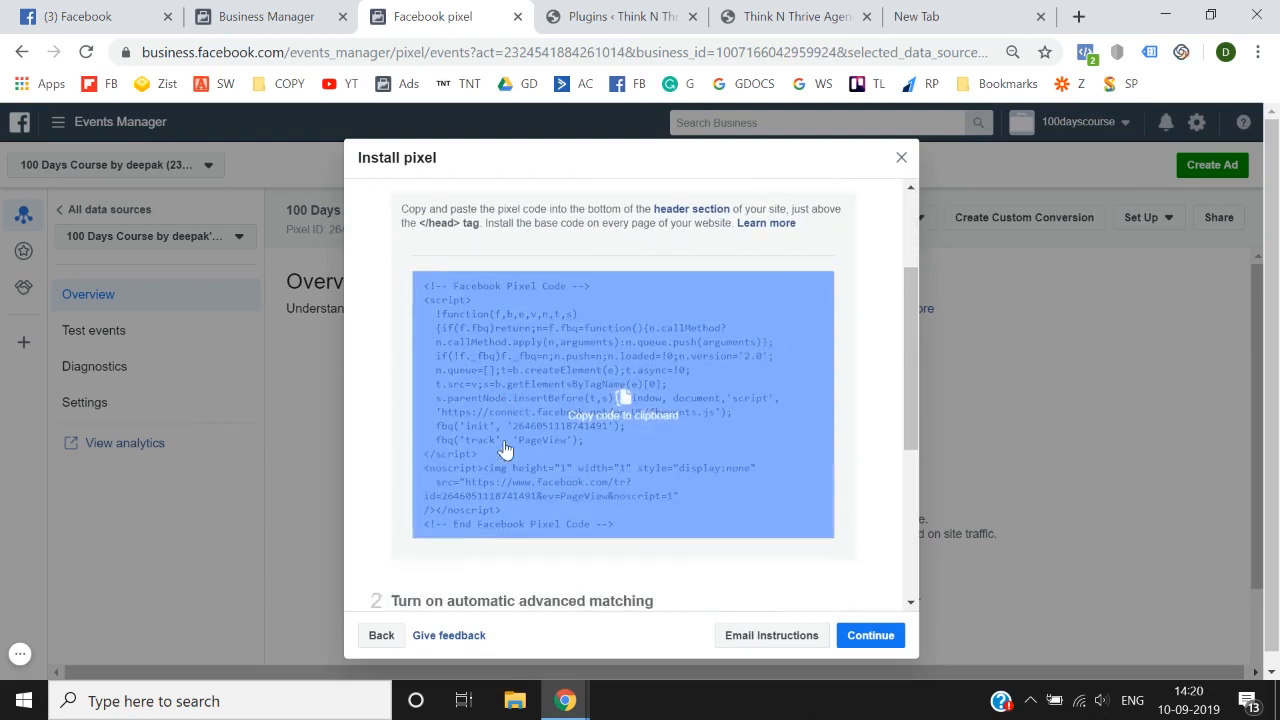
{"action": "scroll", "coordinate": [509, 451], "scroll_direction": "up", "scroll_amount": 1}
{"action": "scroll", "coordinate": [414, 440], "scroll_direction": "down", "scroll_amount": 1}
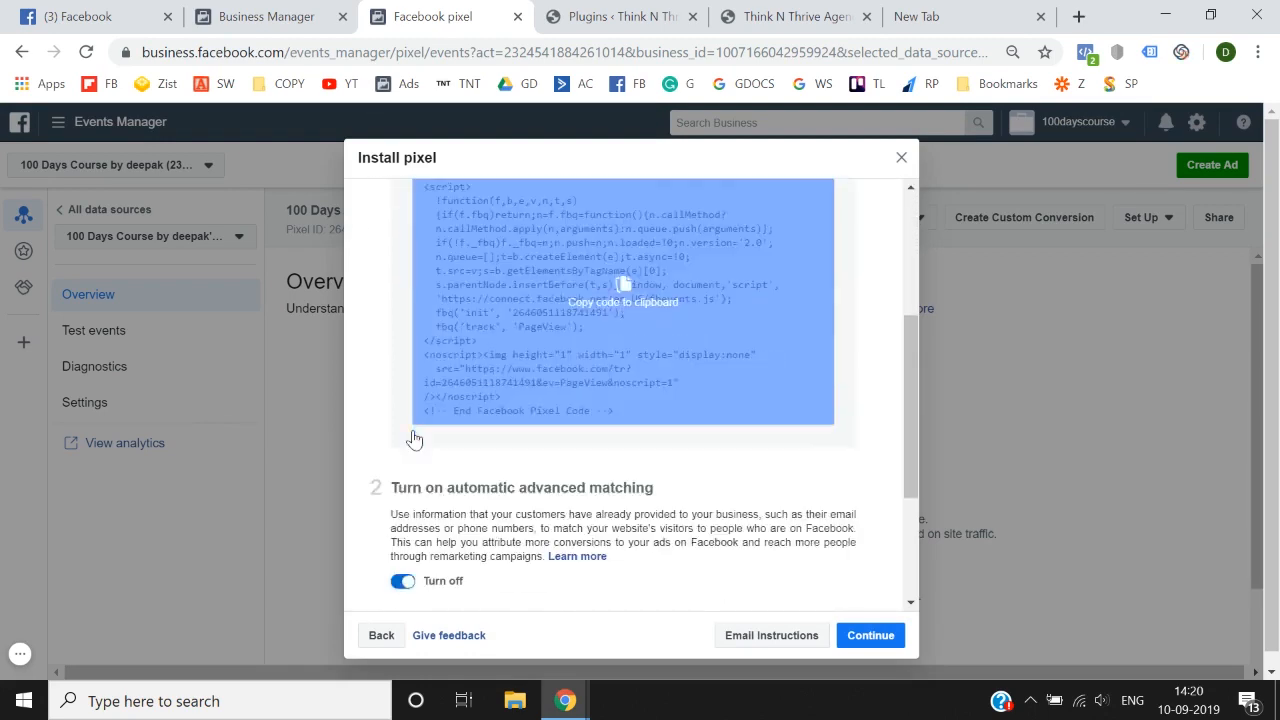
{"action": "scroll", "coordinate": [414, 440], "scroll_direction": "down", "scroll_amount": 2}
{"action": "scroll", "coordinate": [412, 443], "scroll_direction": "up", "scroll_amount": 3}
{"action": "scroll", "coordinate": [543, 403], "scroll_direction": "down", "scroll_amount": 2}
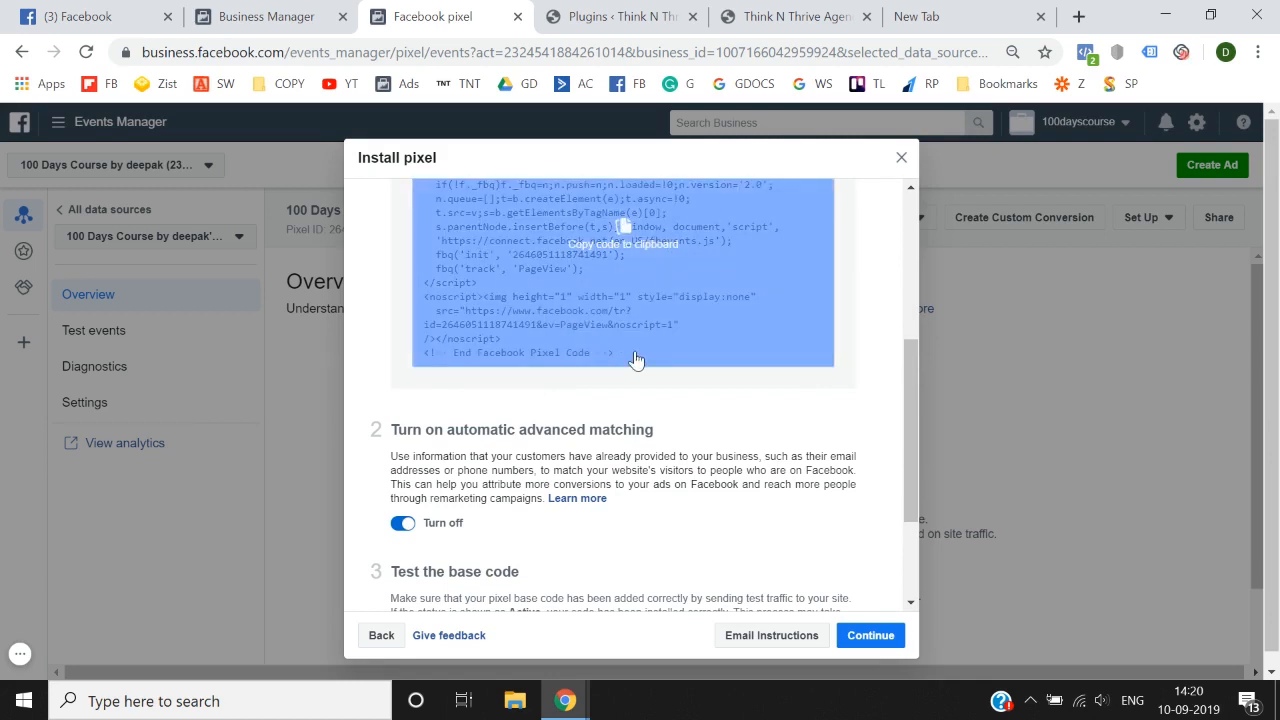
{"action": "scroll", "coordinate": [623, 320], "scroll_direction": "up", "scroll_amount": 1}
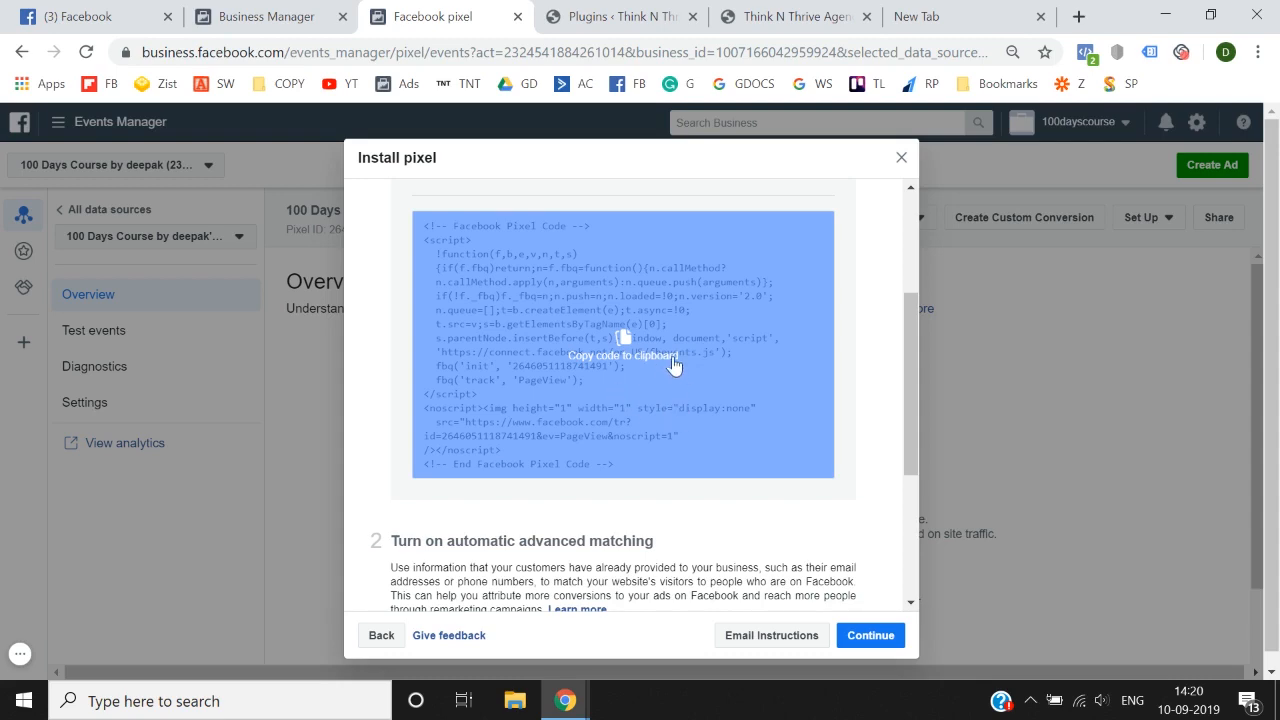
{"action": "scroll", "coordinate": [646, 328], "scroll_direction": "up", "scroll_amount": 1}
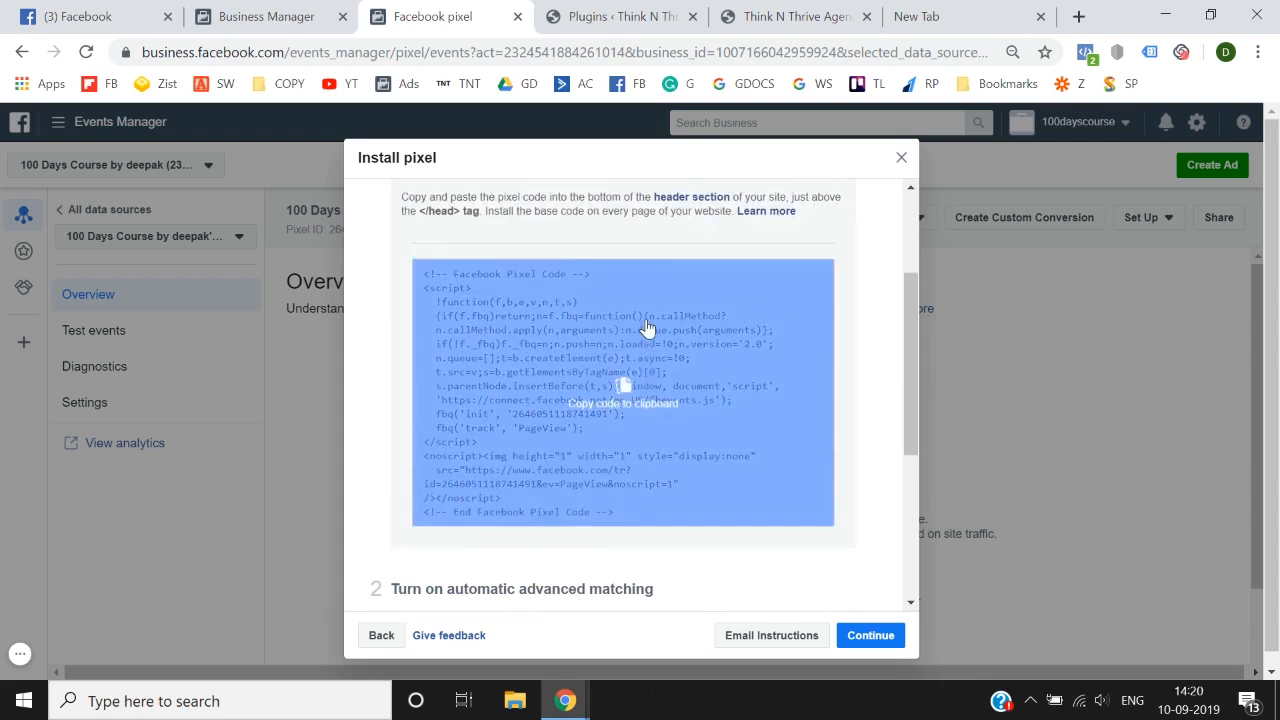
{"action": "scroll", "coordinate": [600, 380], "scroll_direction": "up", "scroll_amount": 3}
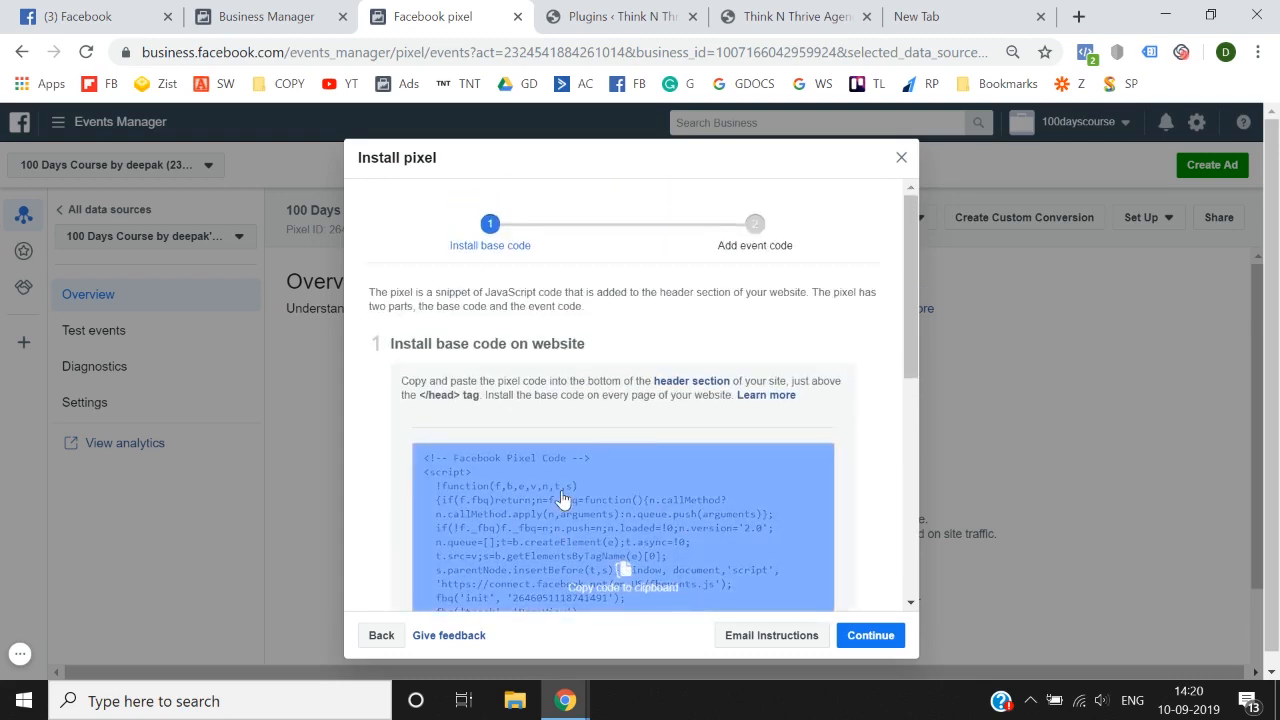
{"action": "scroll", "coordinate": [563, 499], "scroll_direction": "down", "scroll_amount": 3}
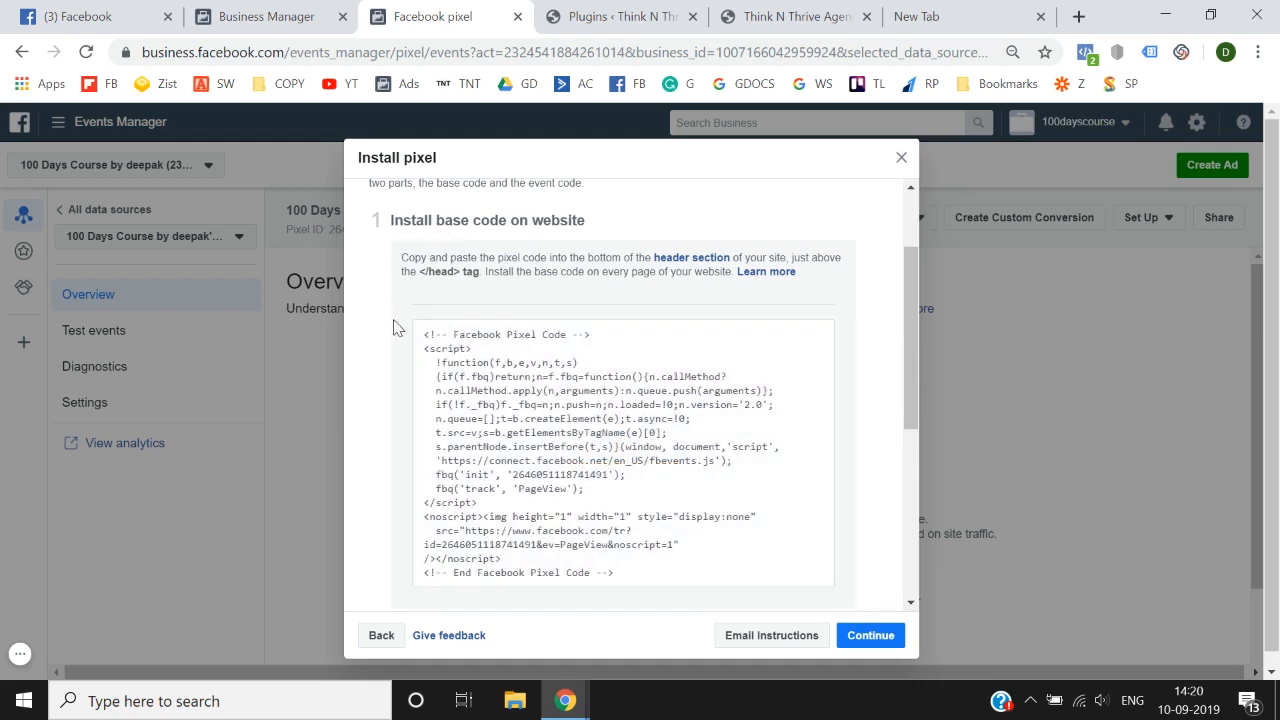
{"action": "scroll", "coordinate": [591, 440], "scroll_direction": "down", "scroll_amount": 1}
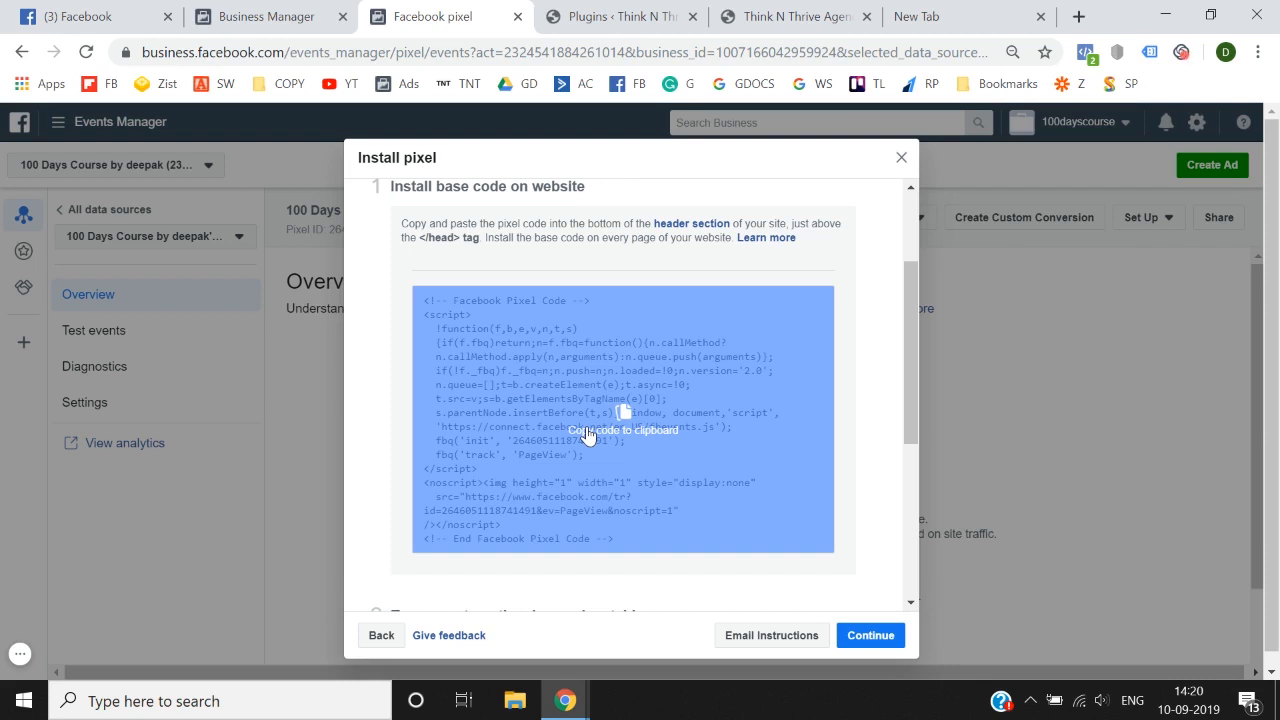
{"action": "scroll", "coordinate": [587, 436], "scroll_direction": "down", "scroll_amount": 2}
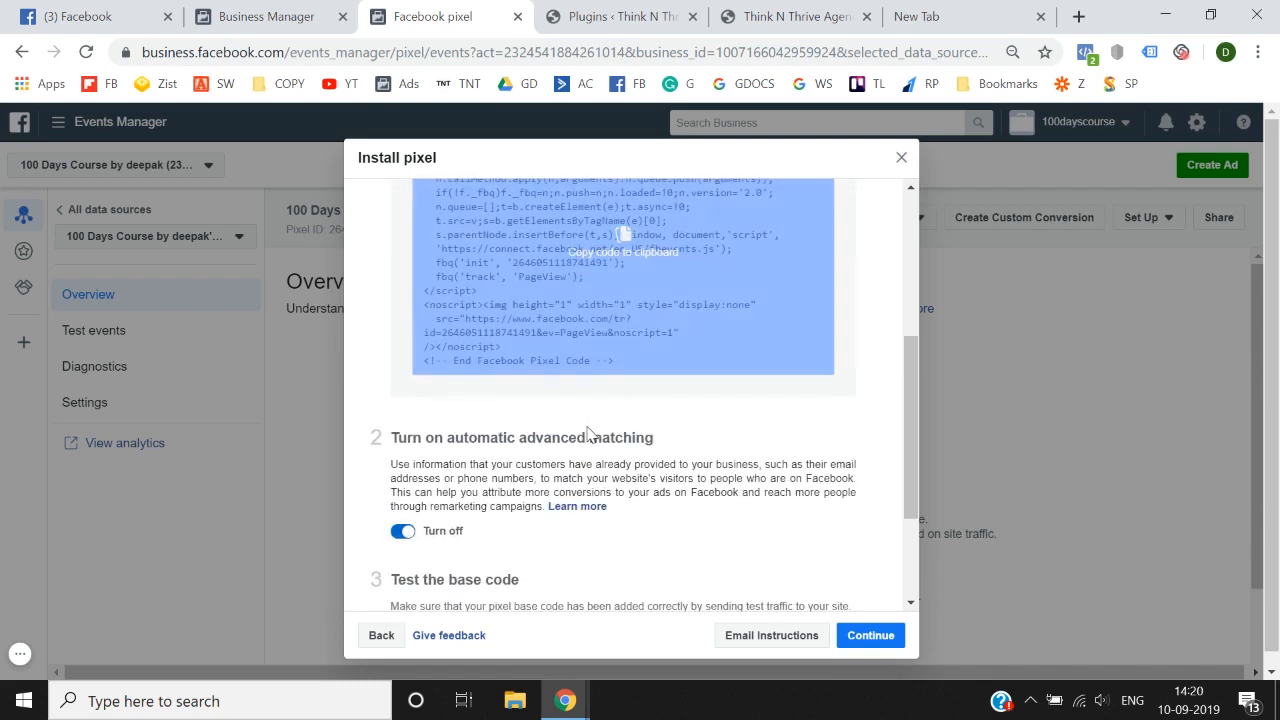
{"action": "scroll", "coordinate": [586, 437], "scroll_direction": "up", "scroll_amount": 4}
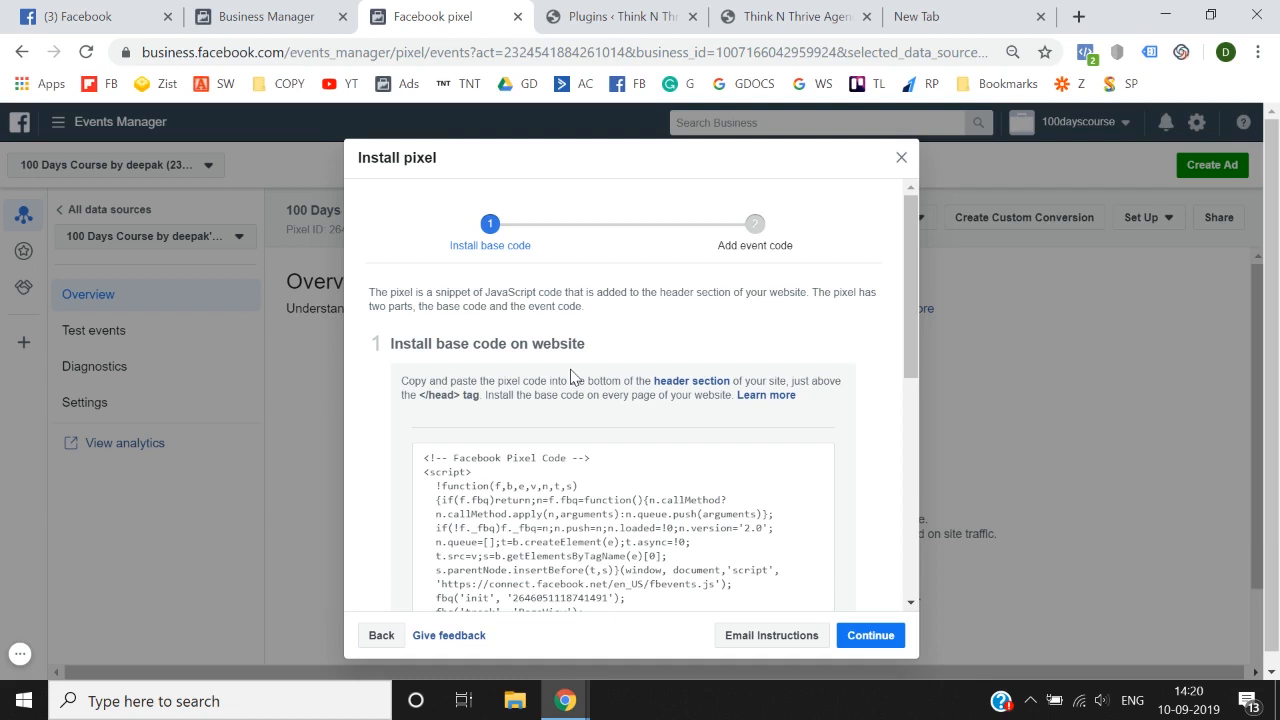
{"action": "left_click_drag", "start_coordinate": [484, 395], "coordinate": [706, 398]}
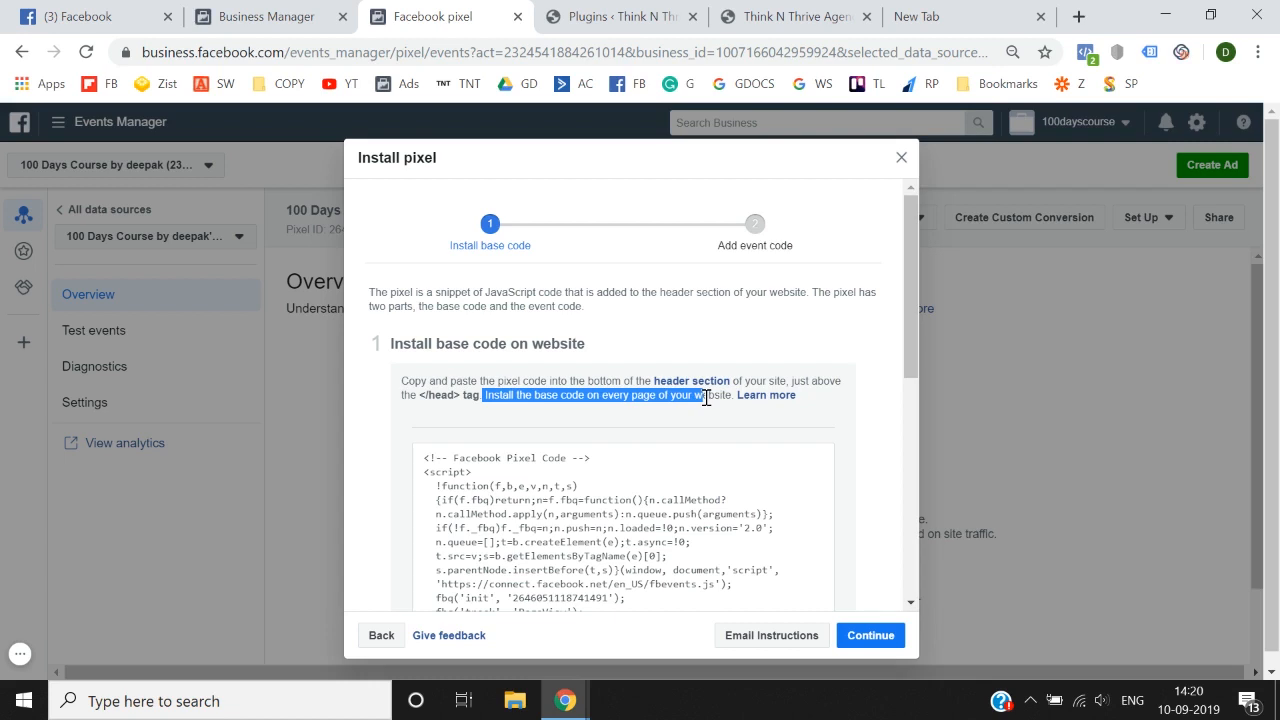
{"action": "left_click", "coordinate": [706, 398]}
{"action": "scroll", "coordinate": [708, 400], "scroll_direction": "down", "scroll_amount": 2}
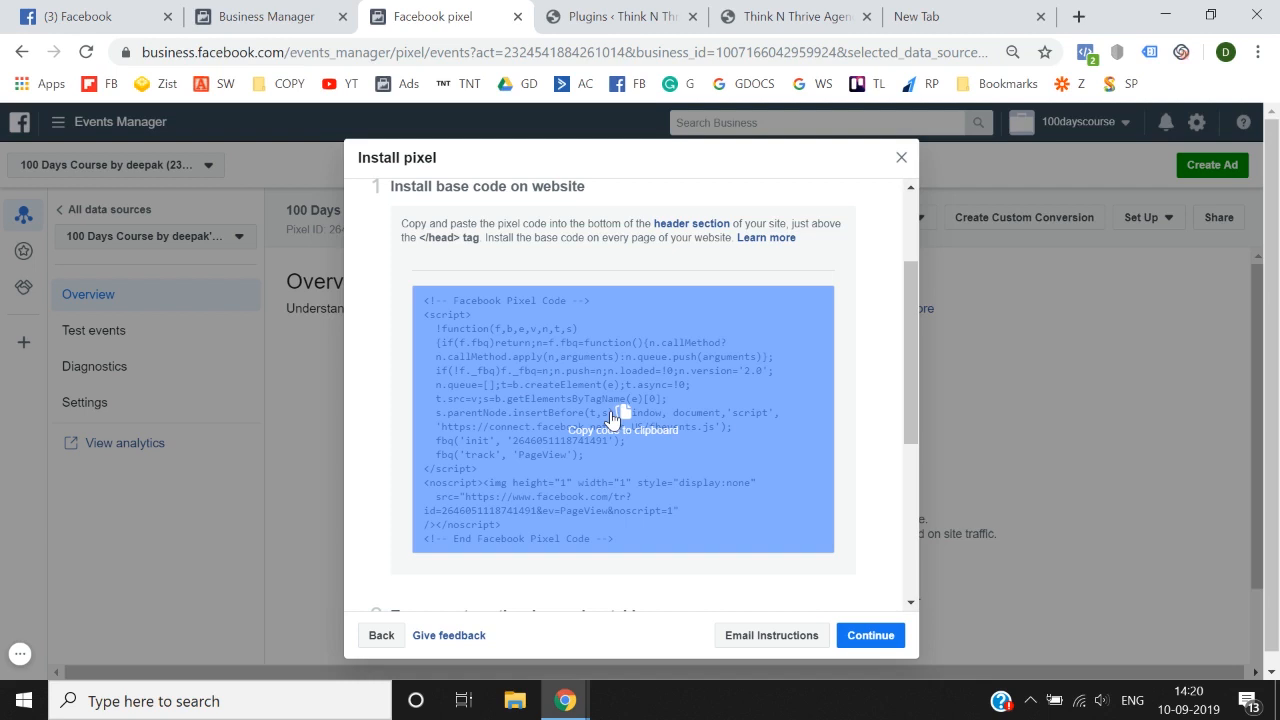
Step: Search Google for "google tag manager" in the blank browser tab and open the Tag Manager accounts page
{"action": "left_click", "coordinate": [975, 8]}
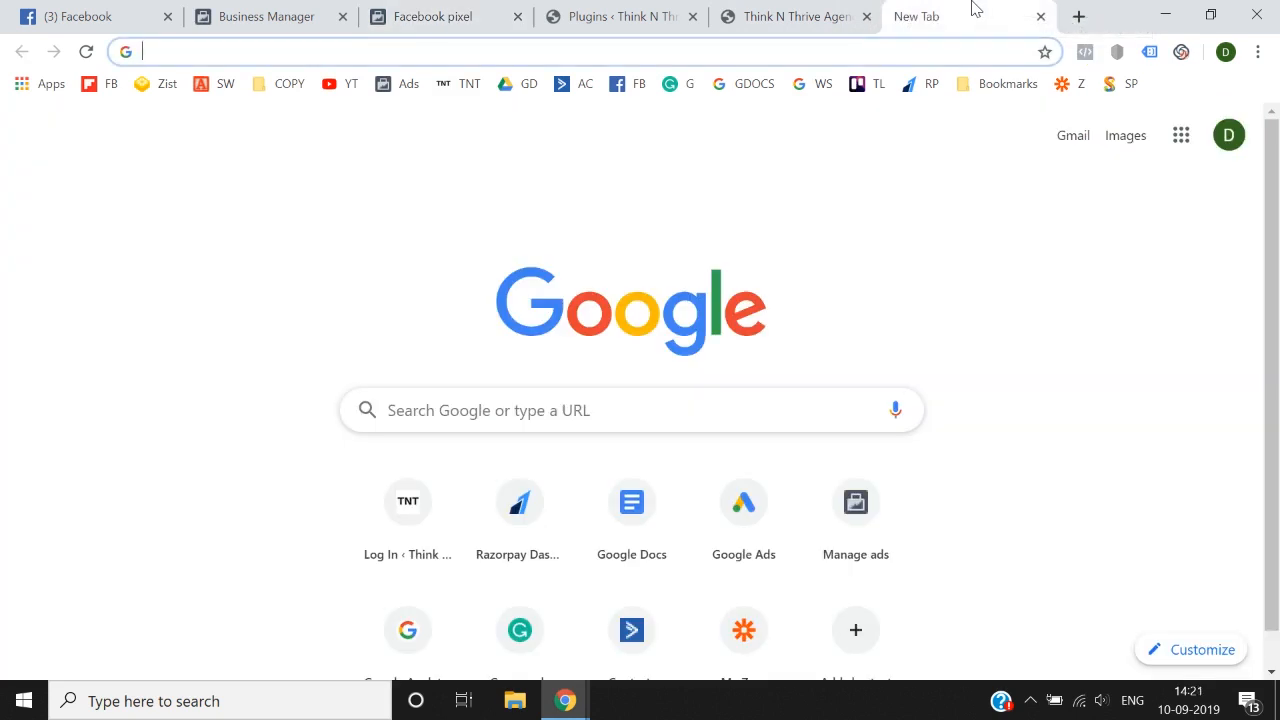
{"action": "type", "text": "googoe"}
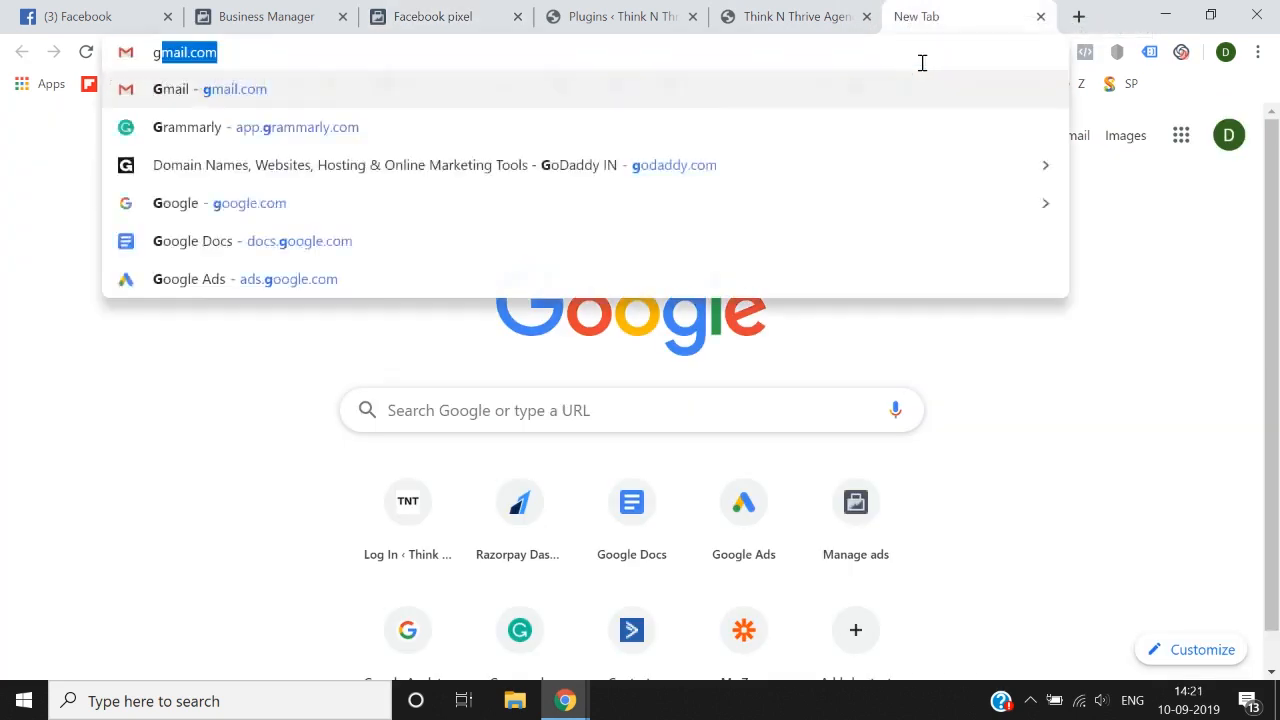
{"action": "key", "text": "BackSpace"}
{"action": "key", "text": "BackSpace"}
{"action": "type", "text": "le tag"}
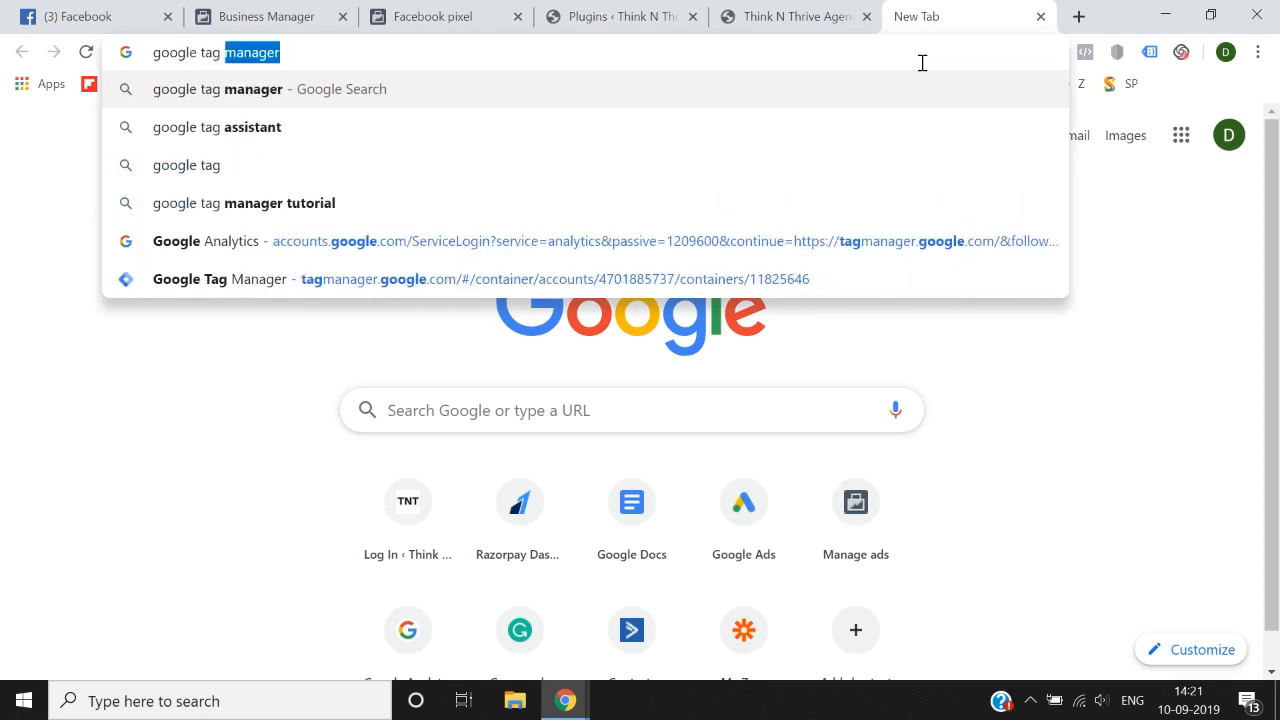
{"action": "key", "text": "Return"}
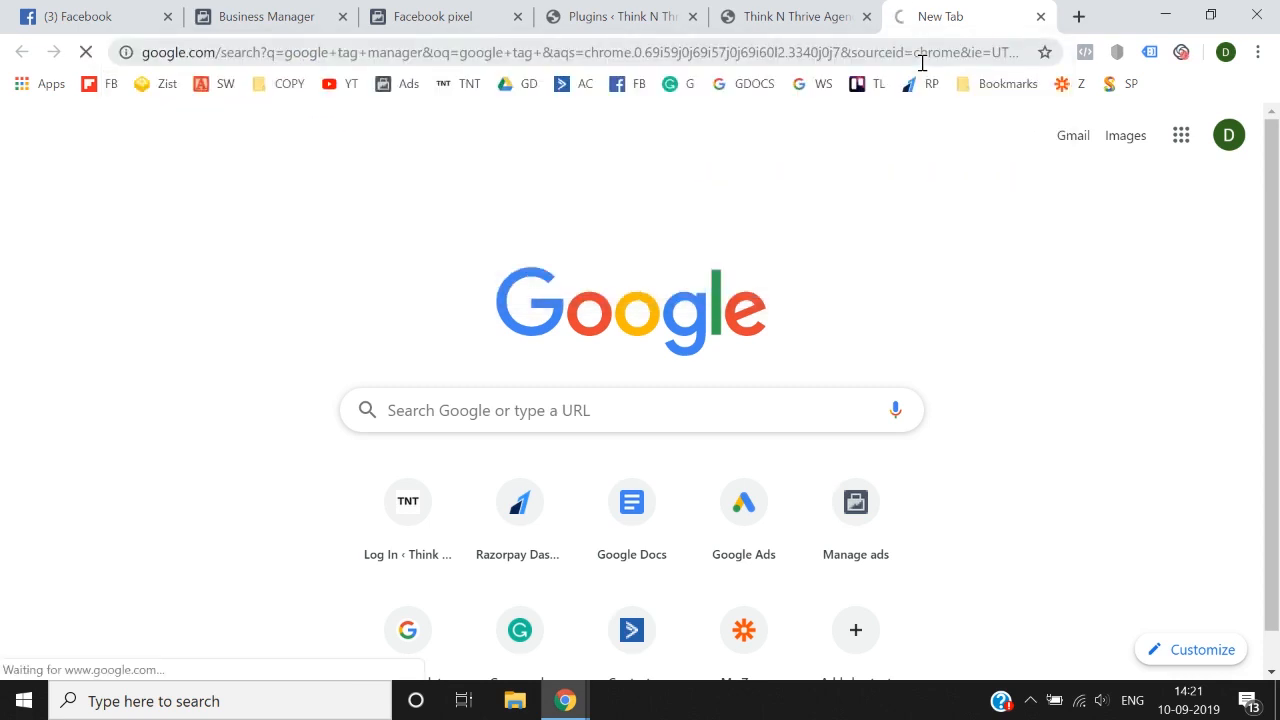
{"action": "left_click", "coordinate": [188, 291]}
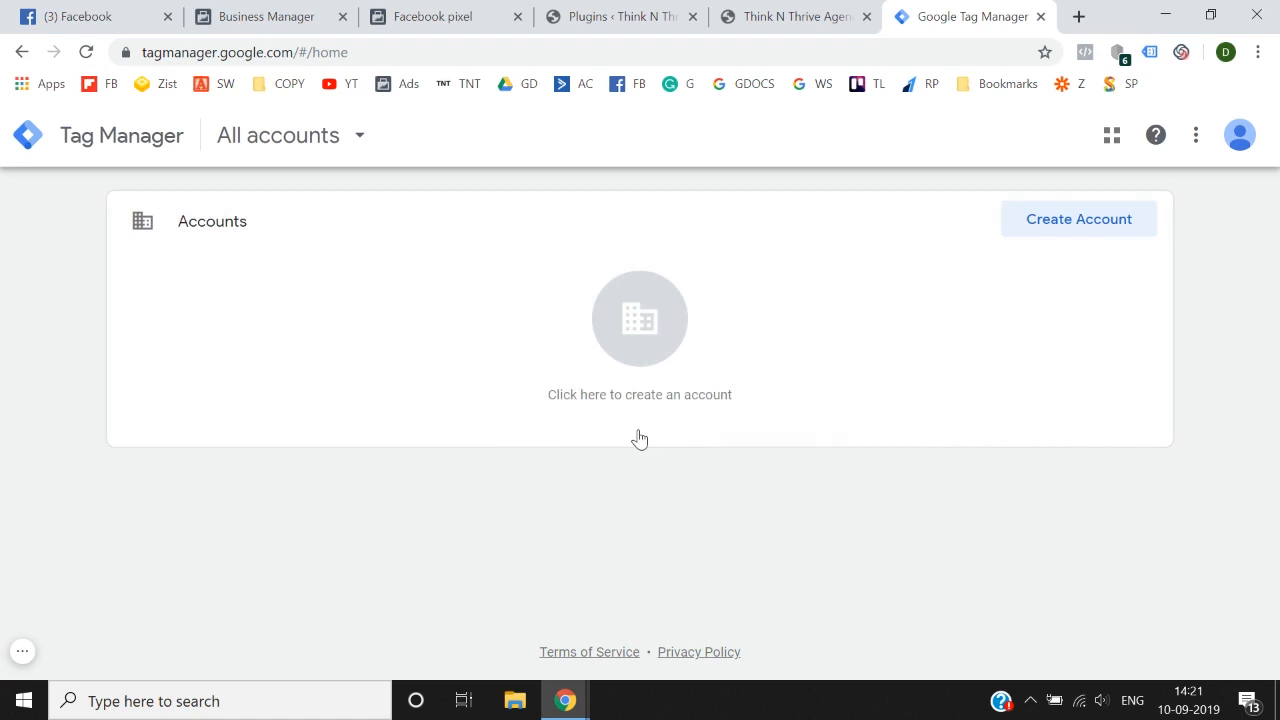
Step: Start a new Tag Manager account named "100 Days Facebook Ads Course by" followed by the instructor's first name
{"action": "left_click", "coordinate": [662, 360]}
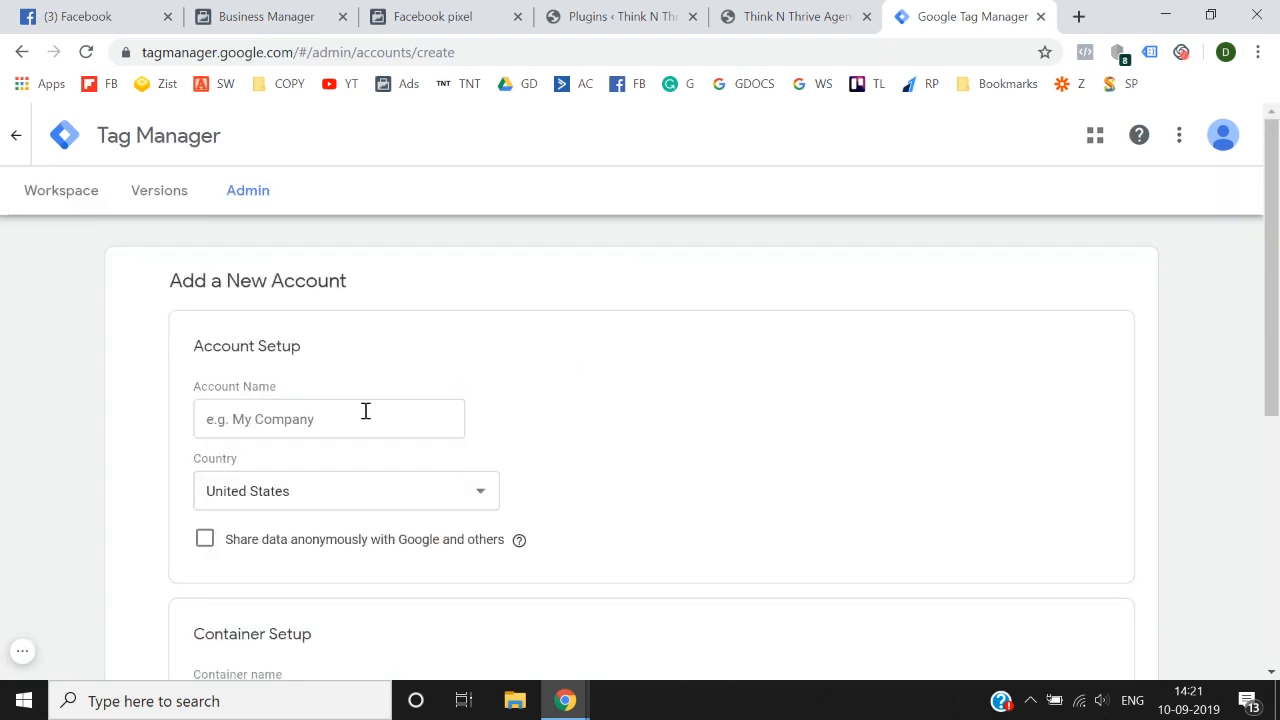
{"action": "left_click", "coordinate": [366, 411]}
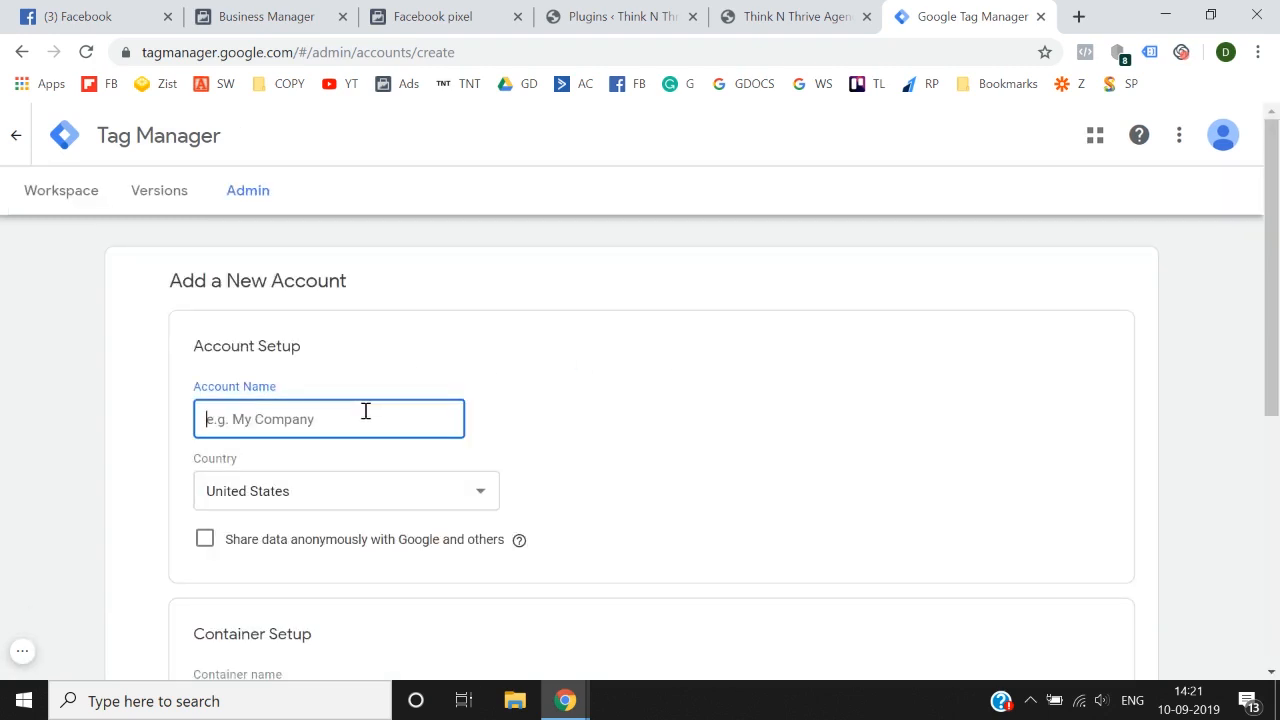
{"action": "type", "text": "100 Dats"}
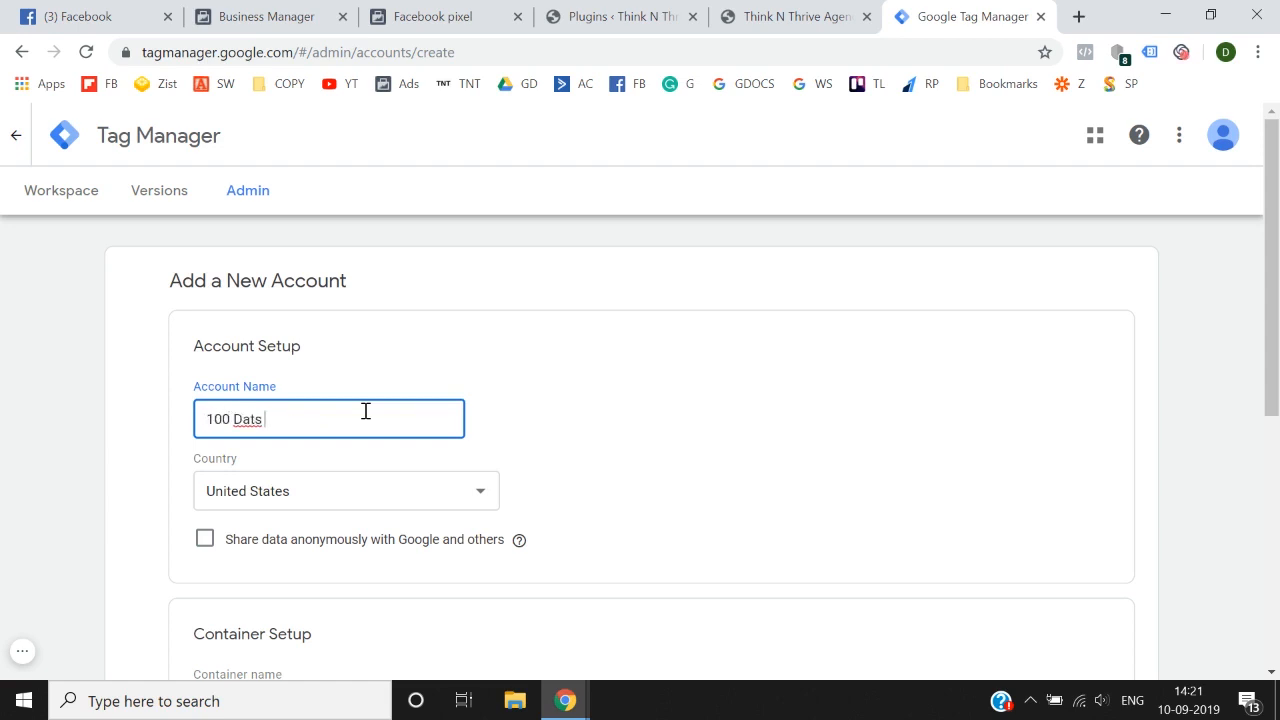
{"action": "key", "text": "BackSpace"}
{"action": "key", "text": "BackSpace"}
{"action": "type", "text": "ys Facebook Ads Course by Deep"}
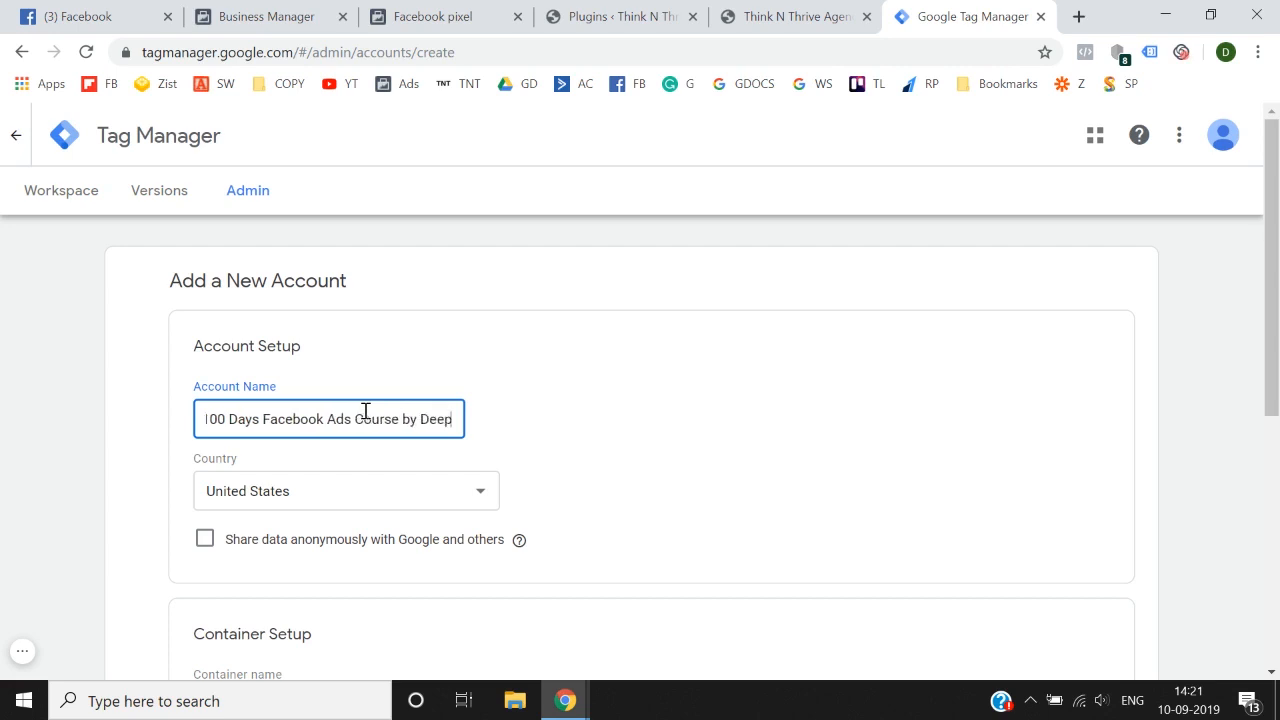
{"action": "type", "text": "ak"}
Step: Set the new Tag Manager account's country to India
{"action": "scroll", "coordinate": [363, 409], "scroll_direction": "down", "scroll_amount": 2}
{"action": "left_click", "coordinate": [352, 260]}
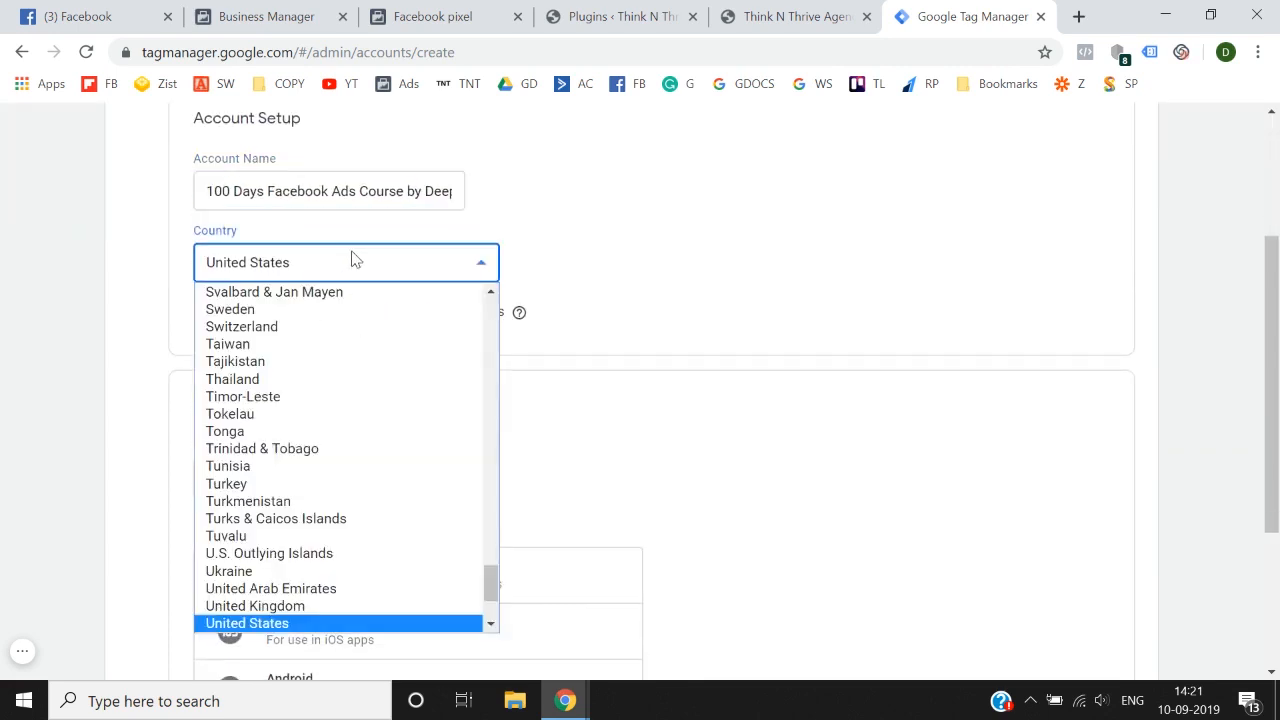
{"action": "type", "text": "ind"}
{"action": "key", "text": "Return"}
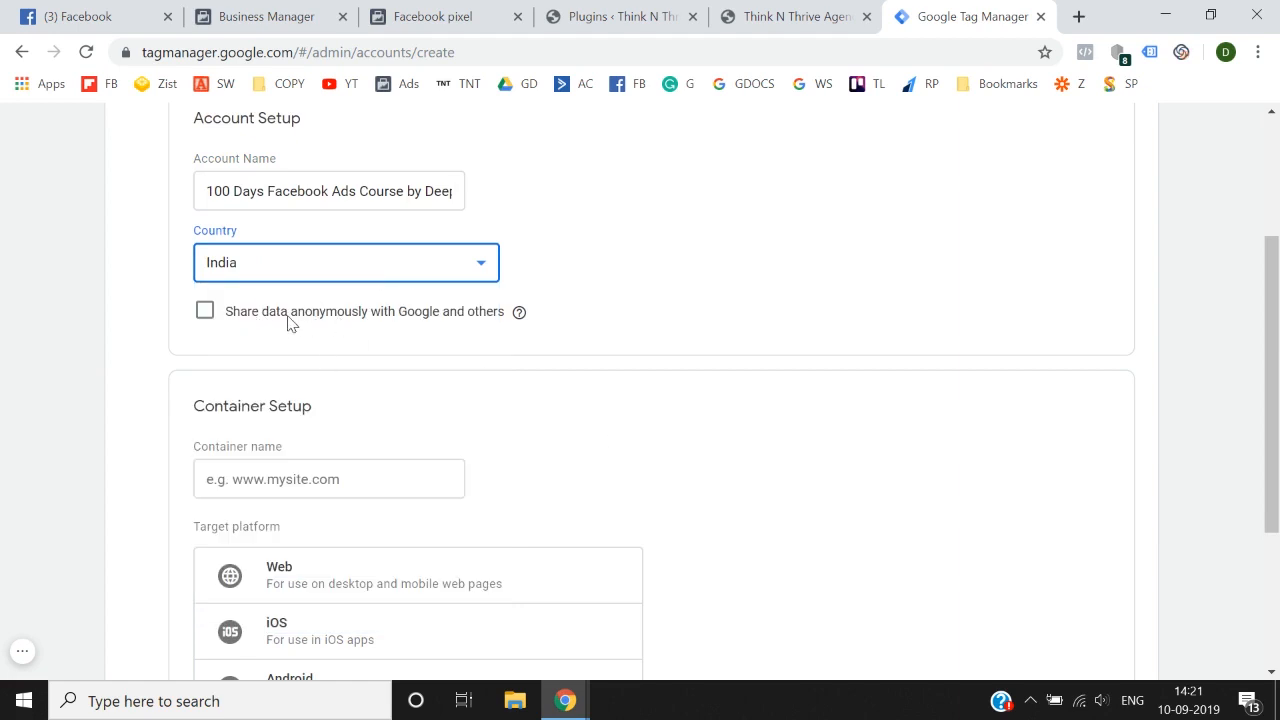
Step: Copy the Think N Thrive Agency site's address and paste it as the container name in the Tag Manager account setup
{"action": "scroll", "coordinate": [254, 331], "scroll_direction": "down", "scroll_amount": 2}
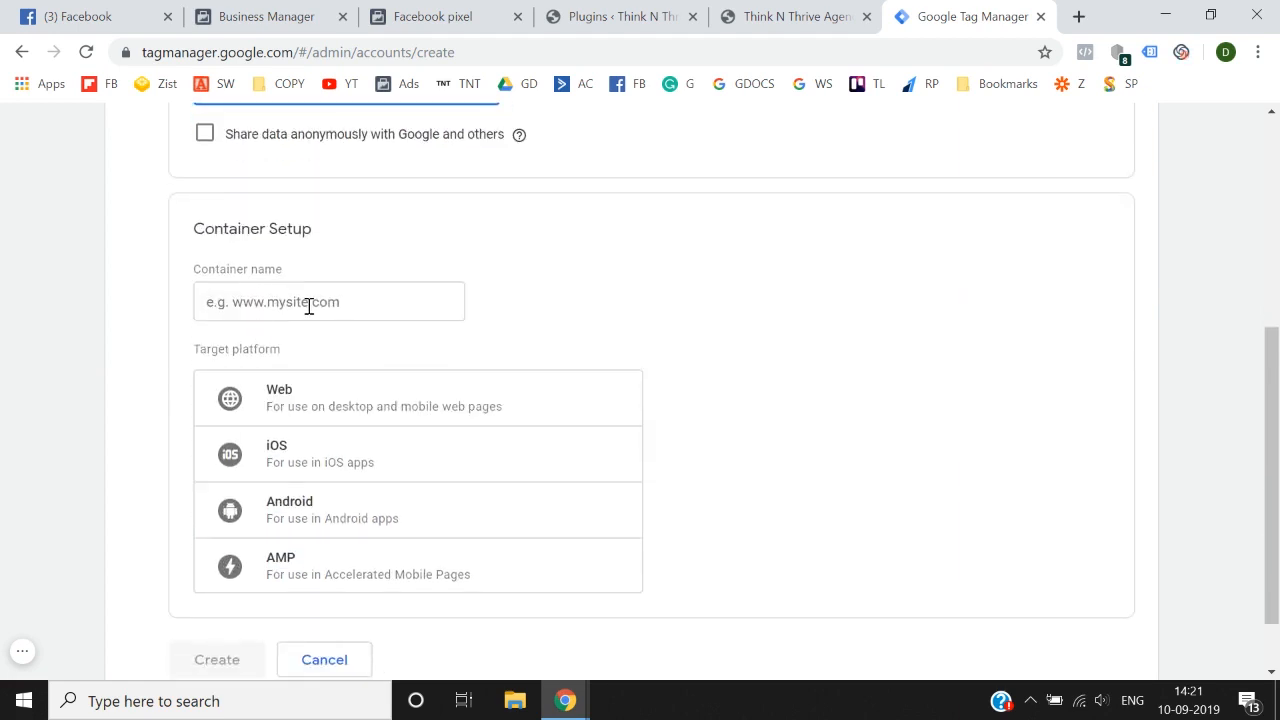
{"action": "left_click", "coordinate": [309, 306]}
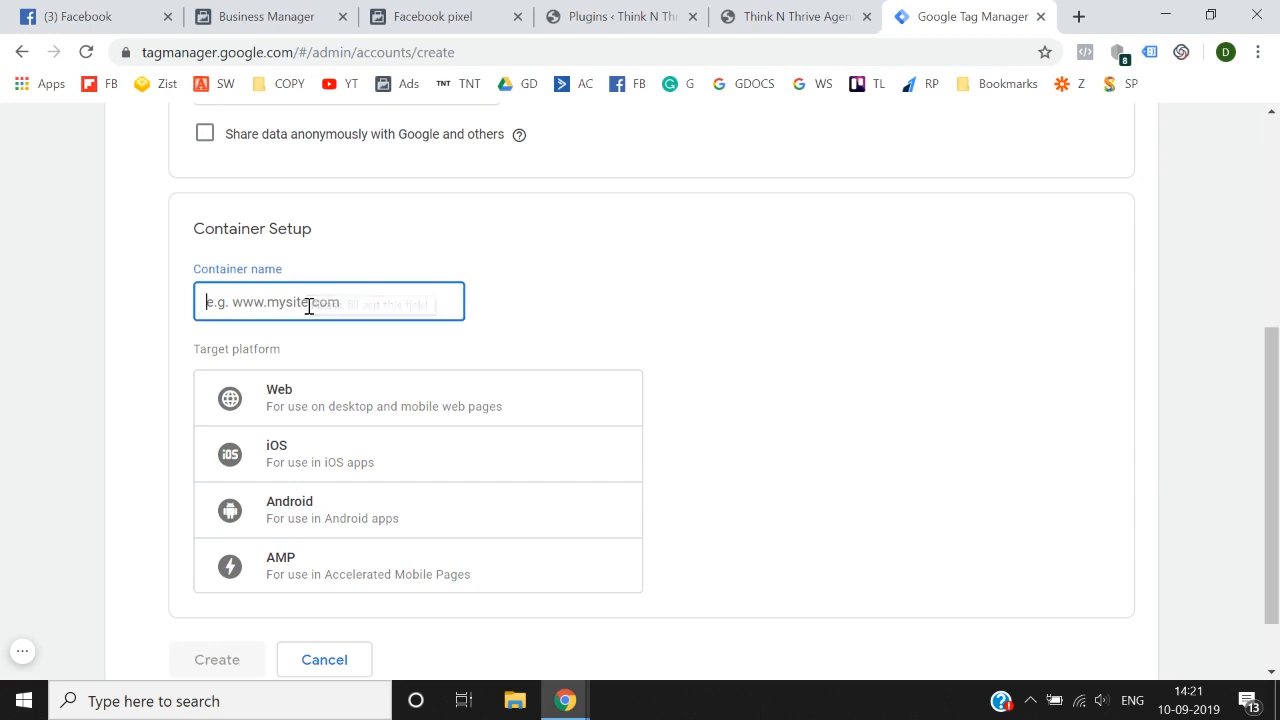
{"action": "left_click", "coordinate": [836, 8]}
{"action": "left_click", "coordinate": [375, 50]}
{"action": "key", "text": "ctrl+c"}
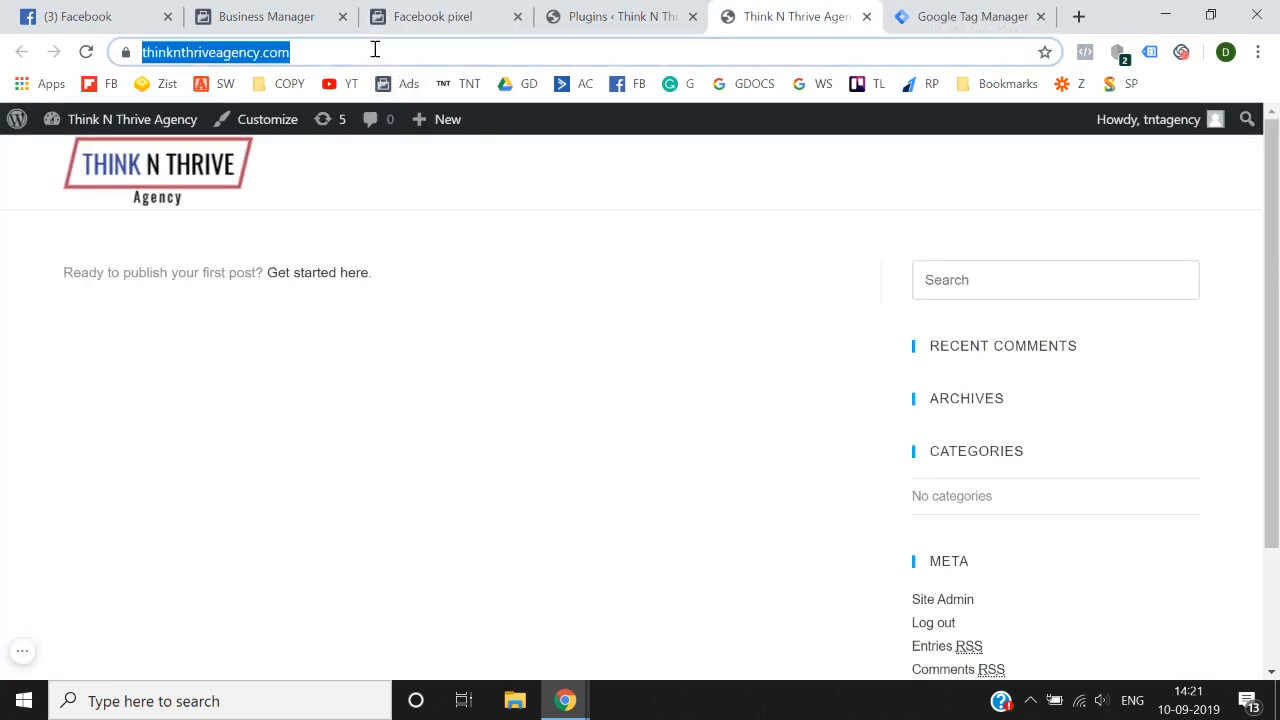
{"action": "left_click", "coordinate": [583, 12]}
{"action": "left_click", "coordinate": [409, 10]}
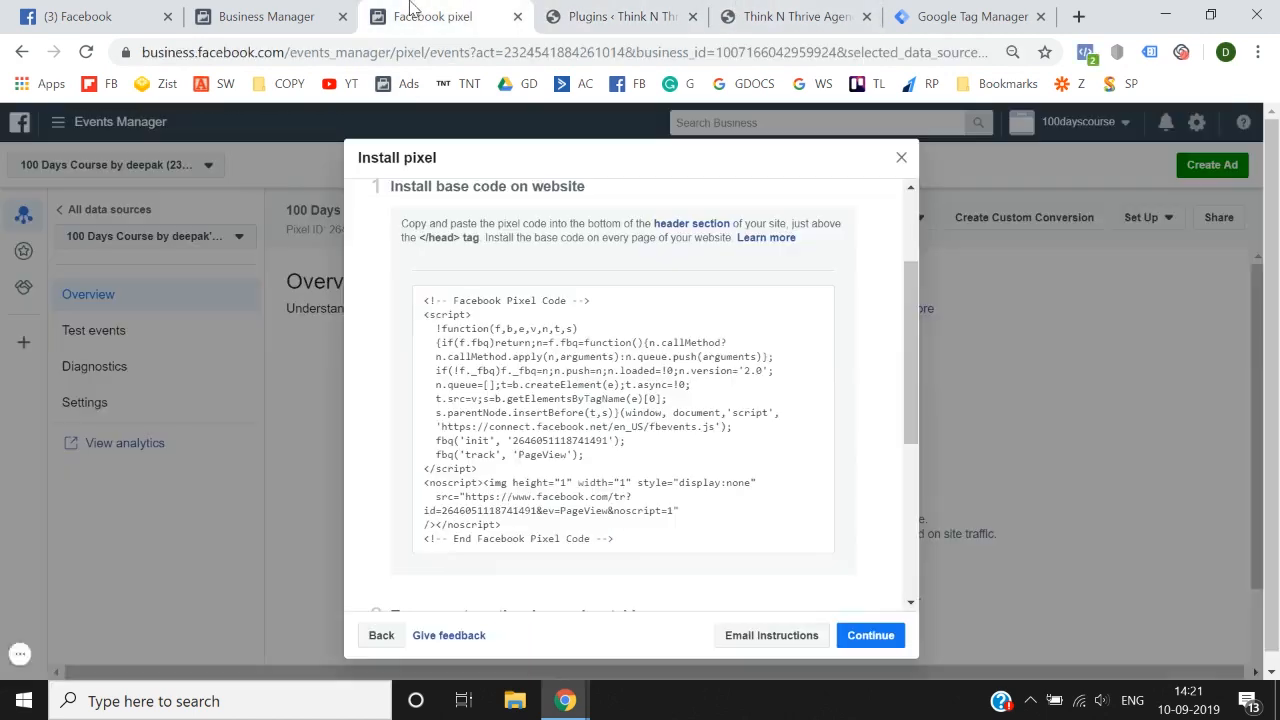
{"action": "left_click", "coordinate": [940, 16]}
{"action": "key", "text": "ctrl+v"}
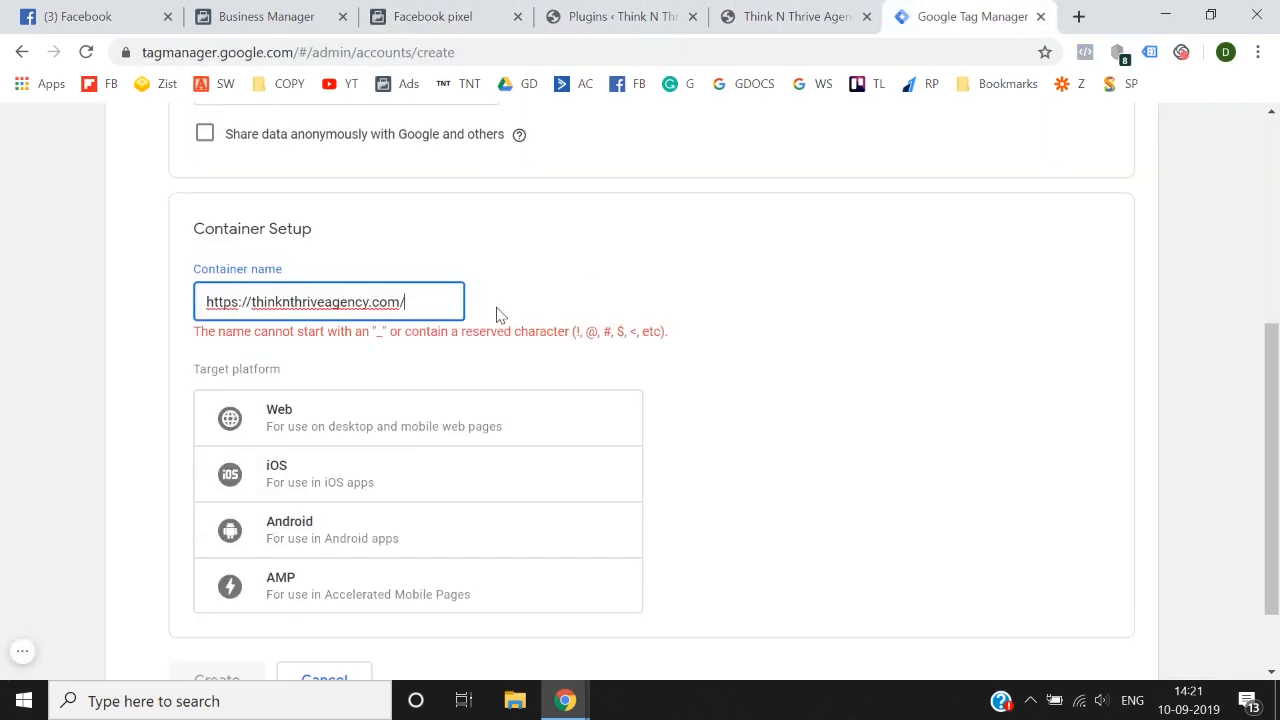
{"action": "key", "text": "Home"}
{"action": "key", "text": "shift+Right"}
{"action": "key", "text": "shift+Right"}
{"action": "key", "text": "shift+Right"}
{"action": "key", "text": "shift+Right"}
{"action": "key", "text": "shift+Right"}
{"action": "key", "text": "shift+Right"}
{"action": "key", "text": "shift+Right"}
{"action": "key", "text": "shift+Right"}
{"action": "key", "text": "BackSpace"}
{"action": "key", "text": "End"}
{"action": "key", "text": "BackSpace"}
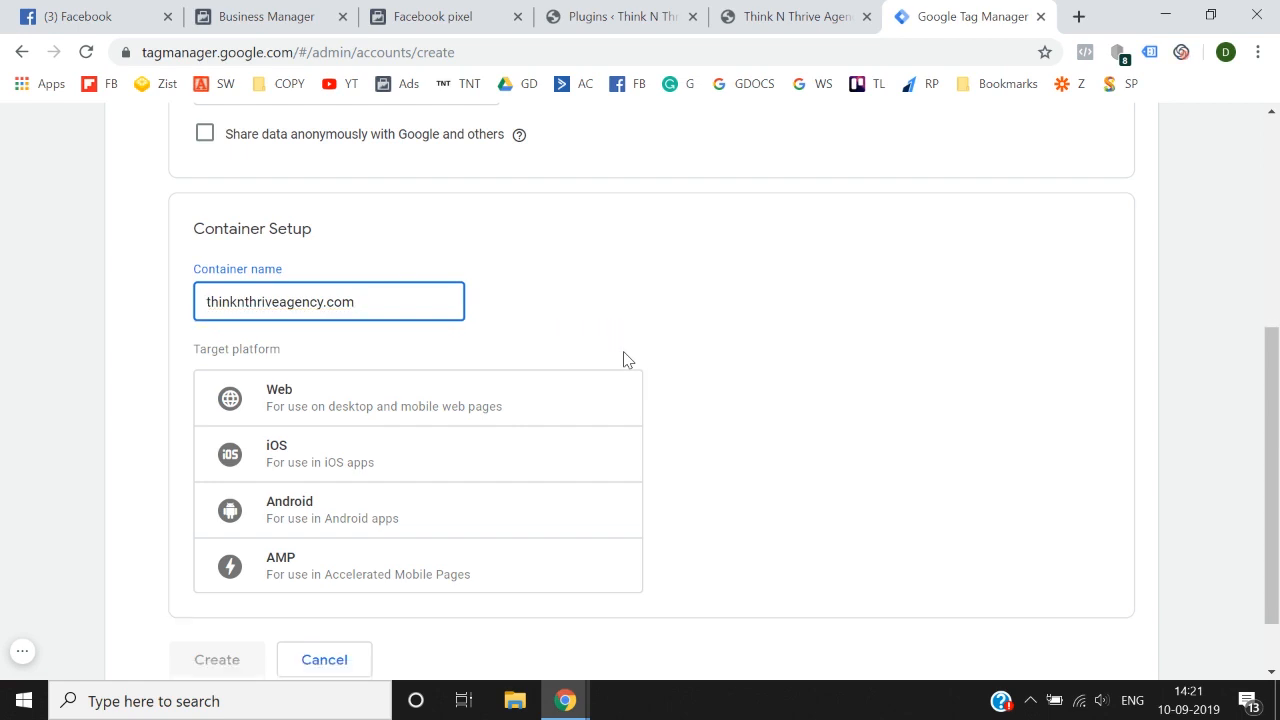
{"action": "scroll", "coordinate": [777, 400], "scroll_direction": "down", "scroll_amount": 1}
{"action": "left_click", "coordinate": [55, 358]}
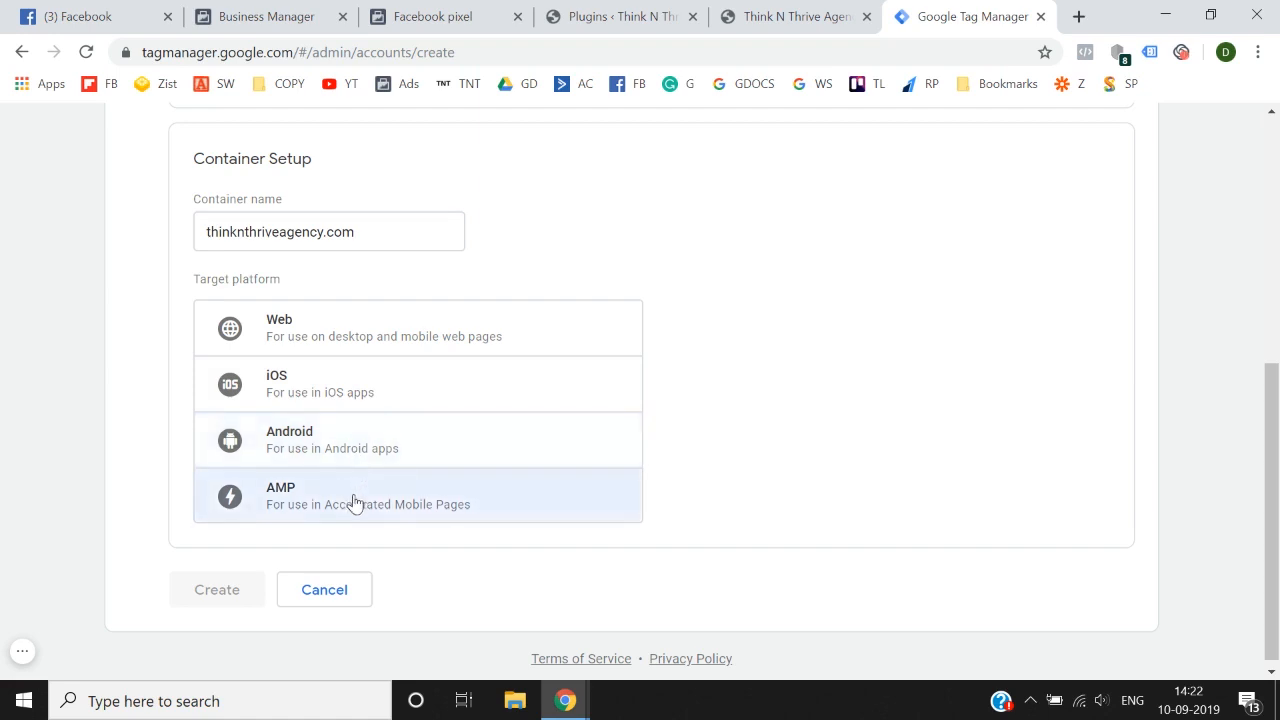
Step: Set the container's target platform to Web, create the account, and accept the Terms of Service and the GDPR Data Processing Terms
{"action": "left_click", "coordinate": [326, 332]}
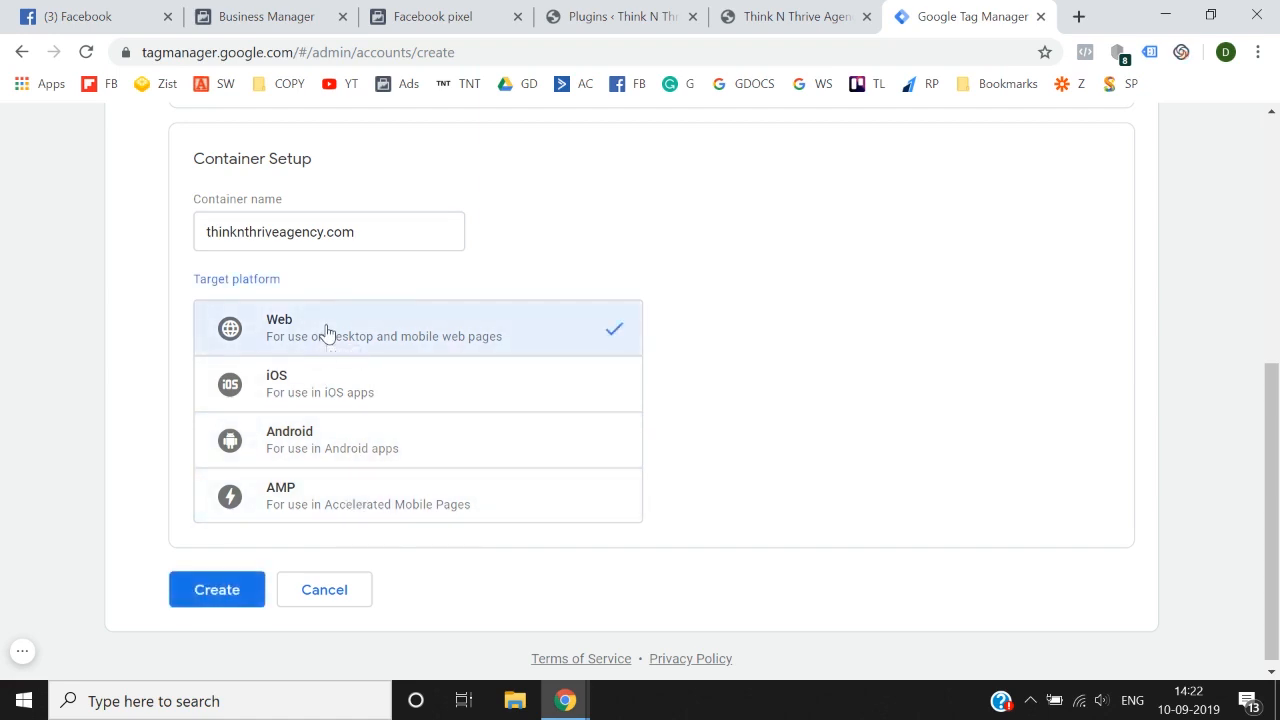
{"action": "left_click", "coordinate": [213, 600]}
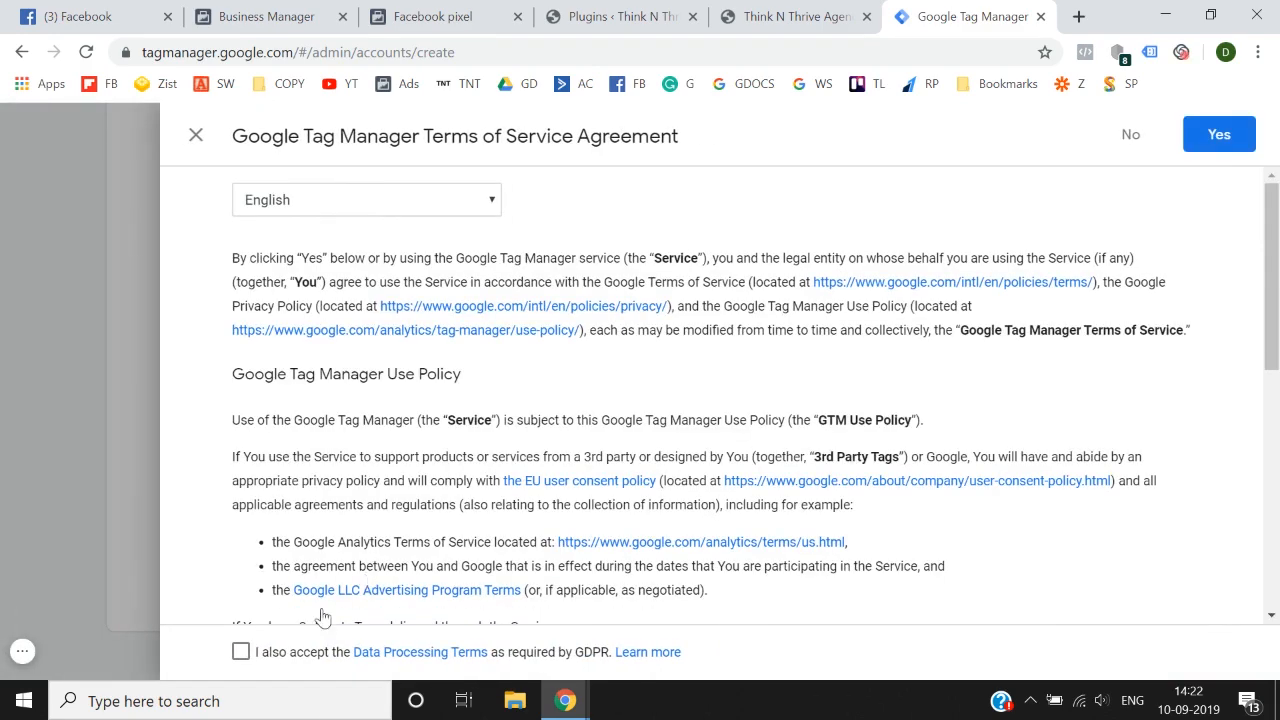
{"action": "left_click", "coordinate": [248, 655]}
{"action": "scroll", "coordinate": [750, 560], "scroll_direction": "down", "scroll_amount": 10}
{"action": "left_click", "coordinate": [1245, 148]}
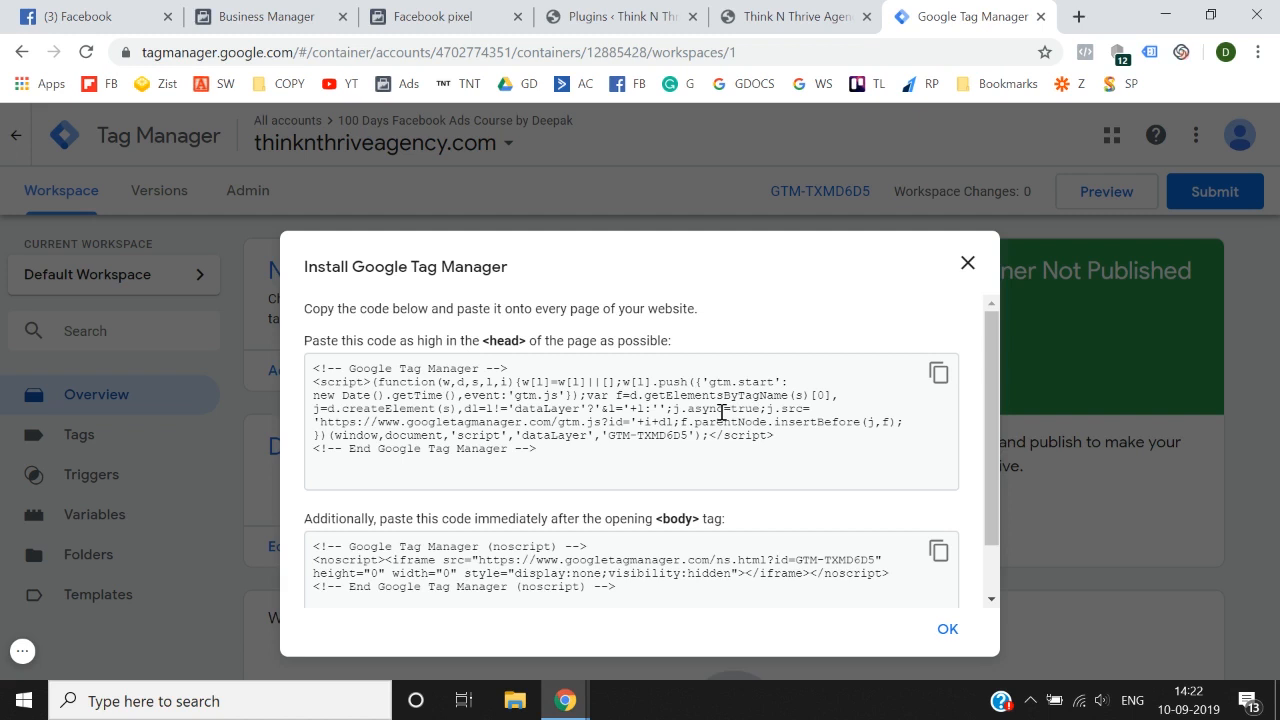
Step: Switch to the site's WordPress admin and open the Theme Editor
{"action": "left_click", "coordinate": [620, 16]}
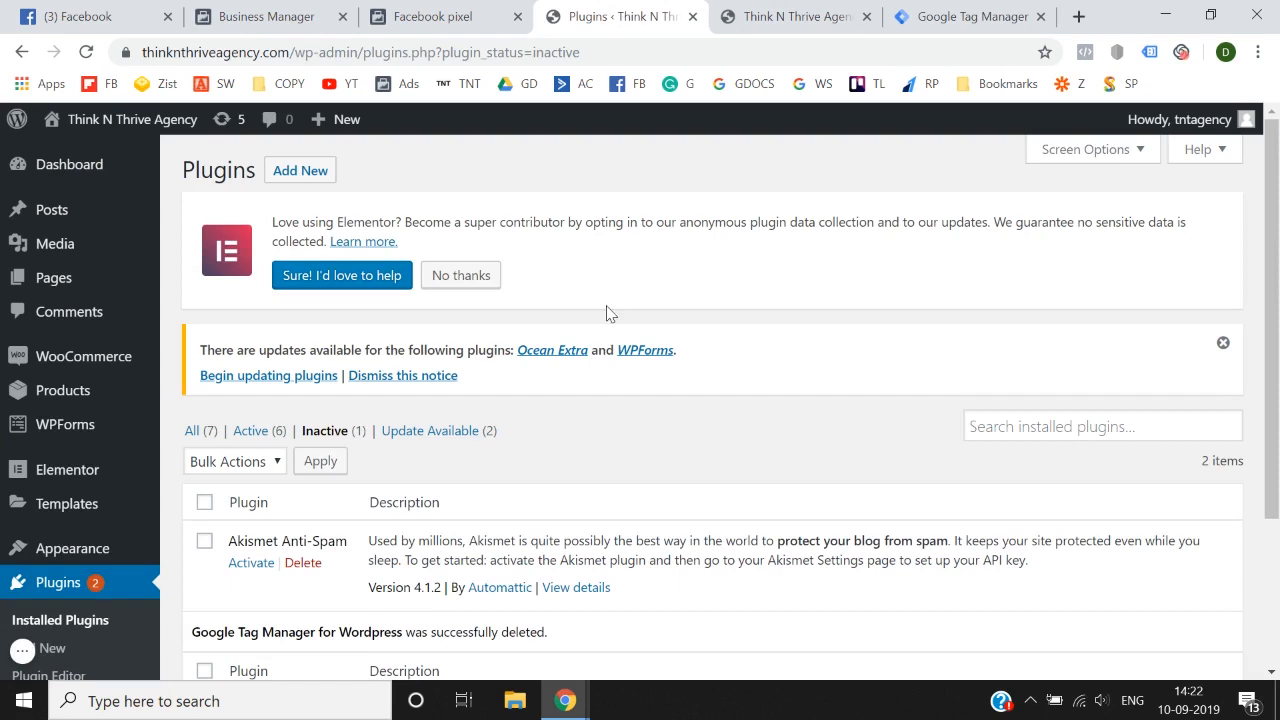
{"action": "scroll", "coordinate": [113, 510], "scroll_direction": "down", "scroll_amount": 1}
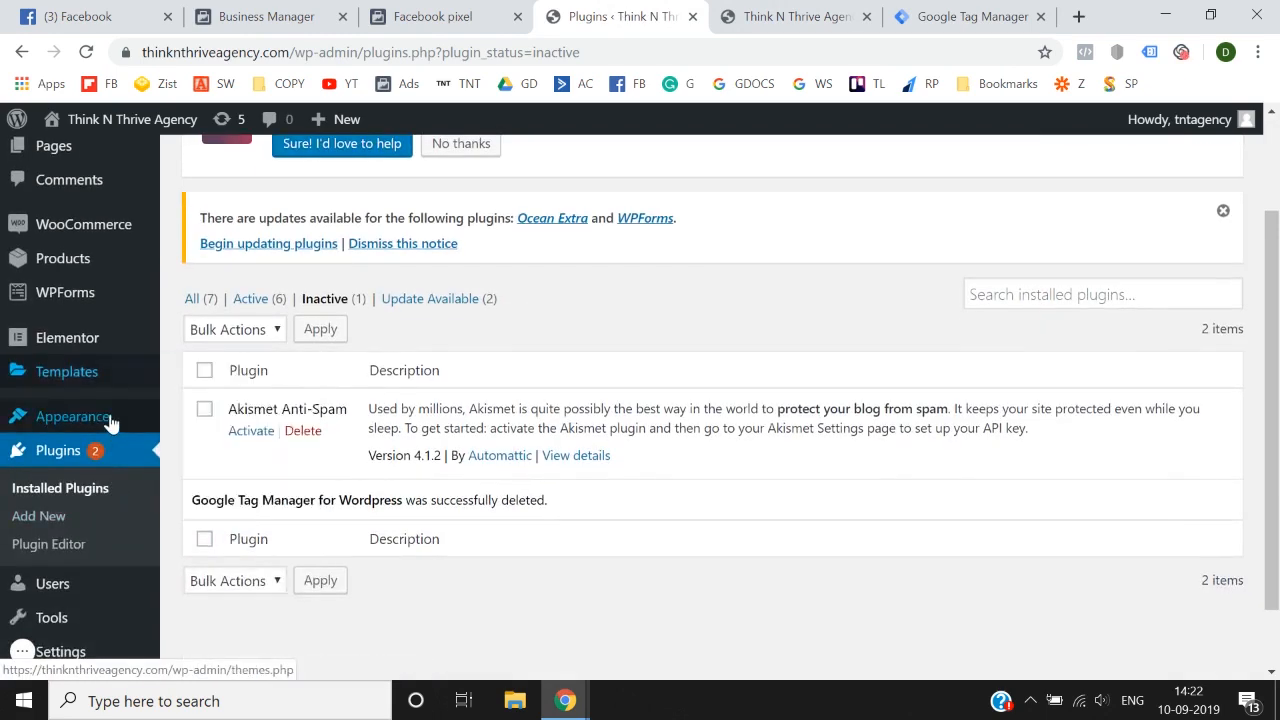
{"action": "mouse_move", "coordinate": [112, 423]}
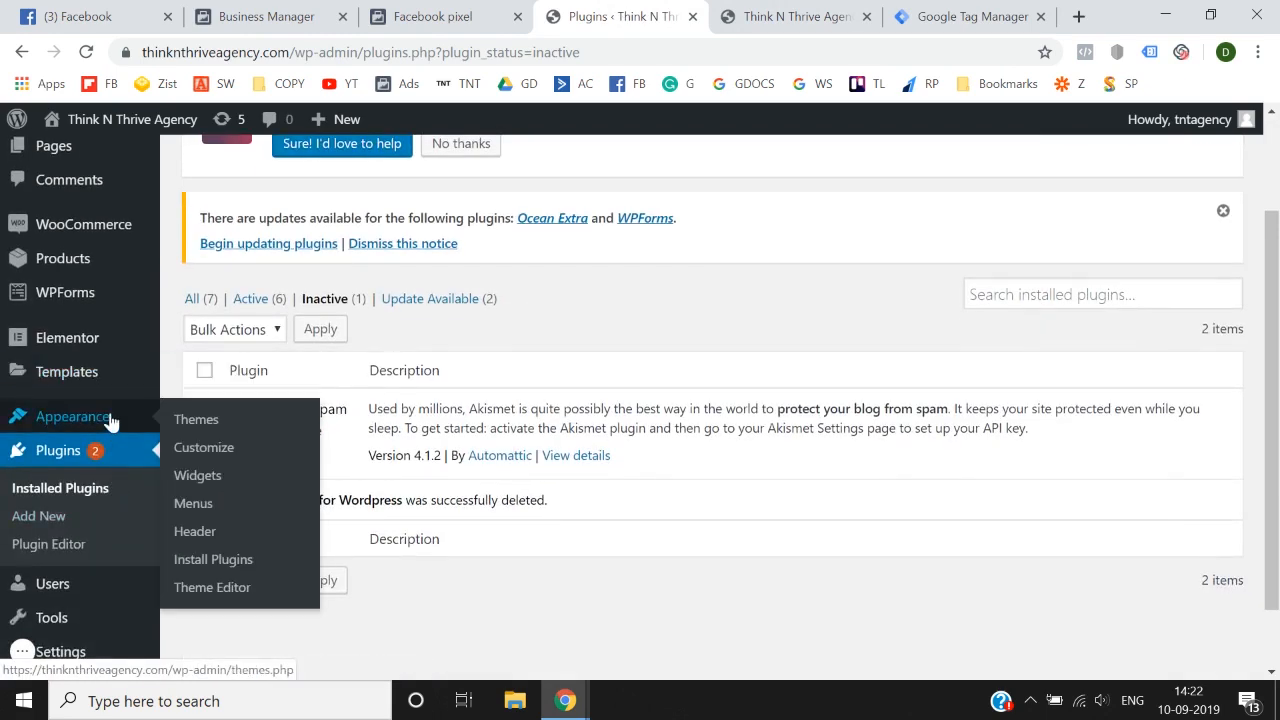
{"action": "left_click", "coordinate": [224, 592]}
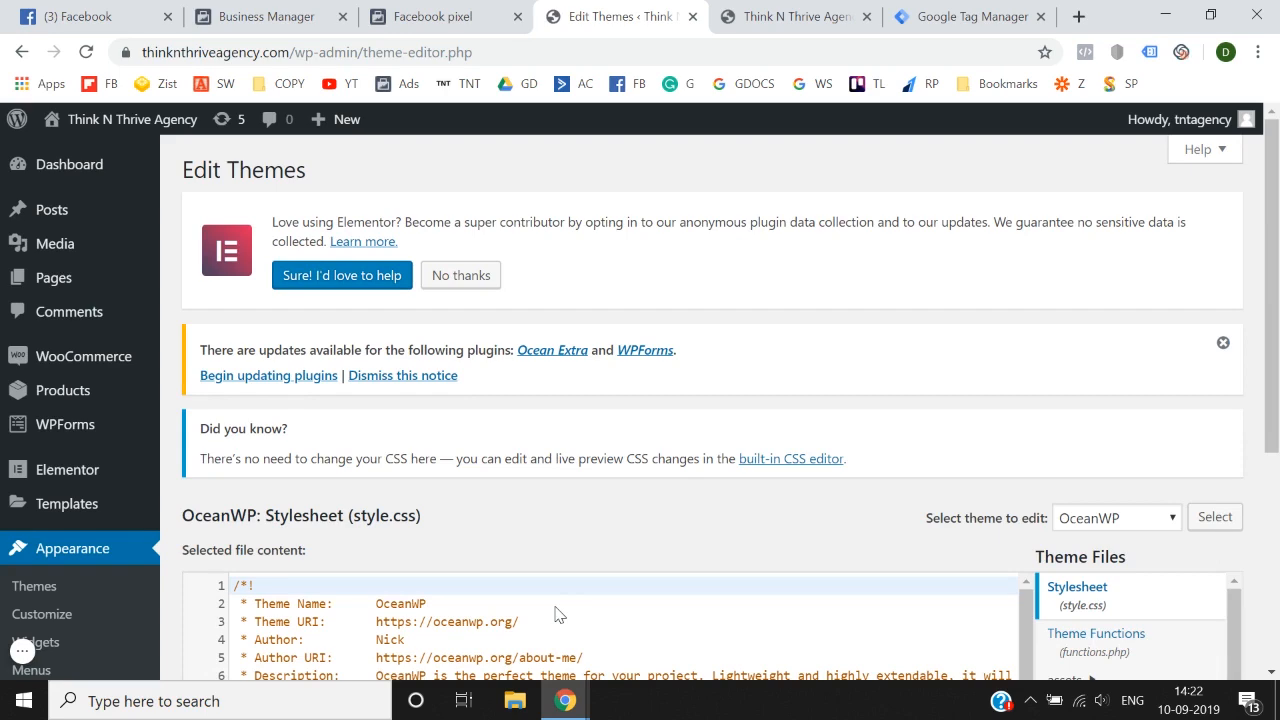
Step: Open the OceanWP Theme Header file (header.php) for editing and find its head section
{"action": "scroll", "coordinate": [696, 510], "scroll_direction": "down", "scroll_amount": 3}
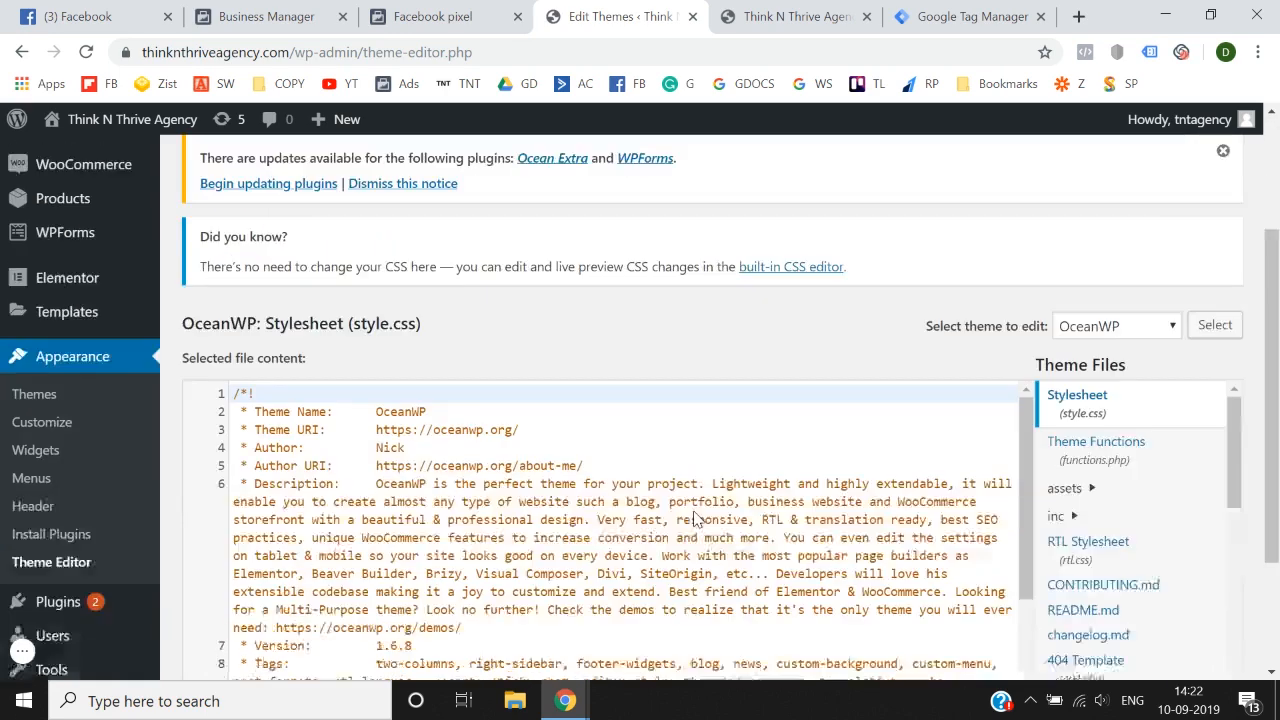
{"action": "scroll", "coordinate": [1090, 452], "scroll_direction": "down", "scroll_amount": 2}
{"action": "scroll", "coordinate": [1110, 500], "scroll_direction": "down", "scroll_amount": 1}
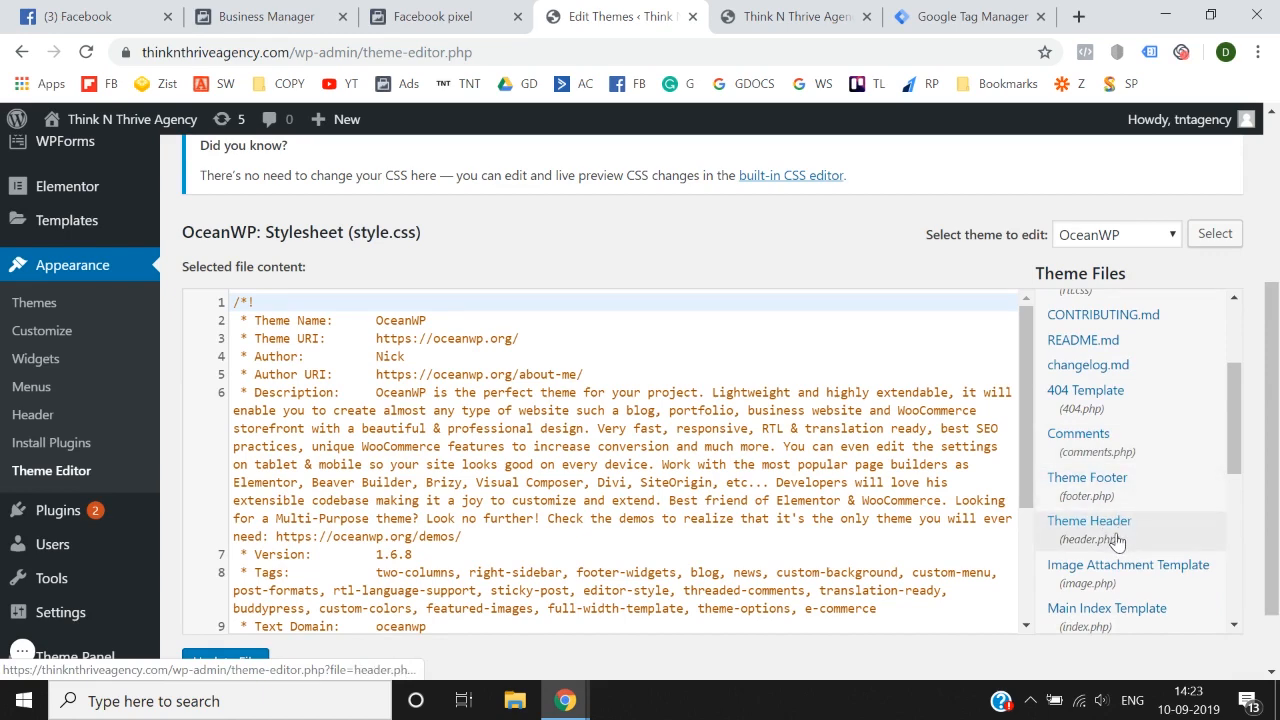
{"action": "scroll", "coordinate": [1136, 545], "scroll_direction": "down", "scroll_amount": 1}
{"action": "scroll", "coordinate": [877, 252], "scroll_direction": "down", "scroll_amount": 1}
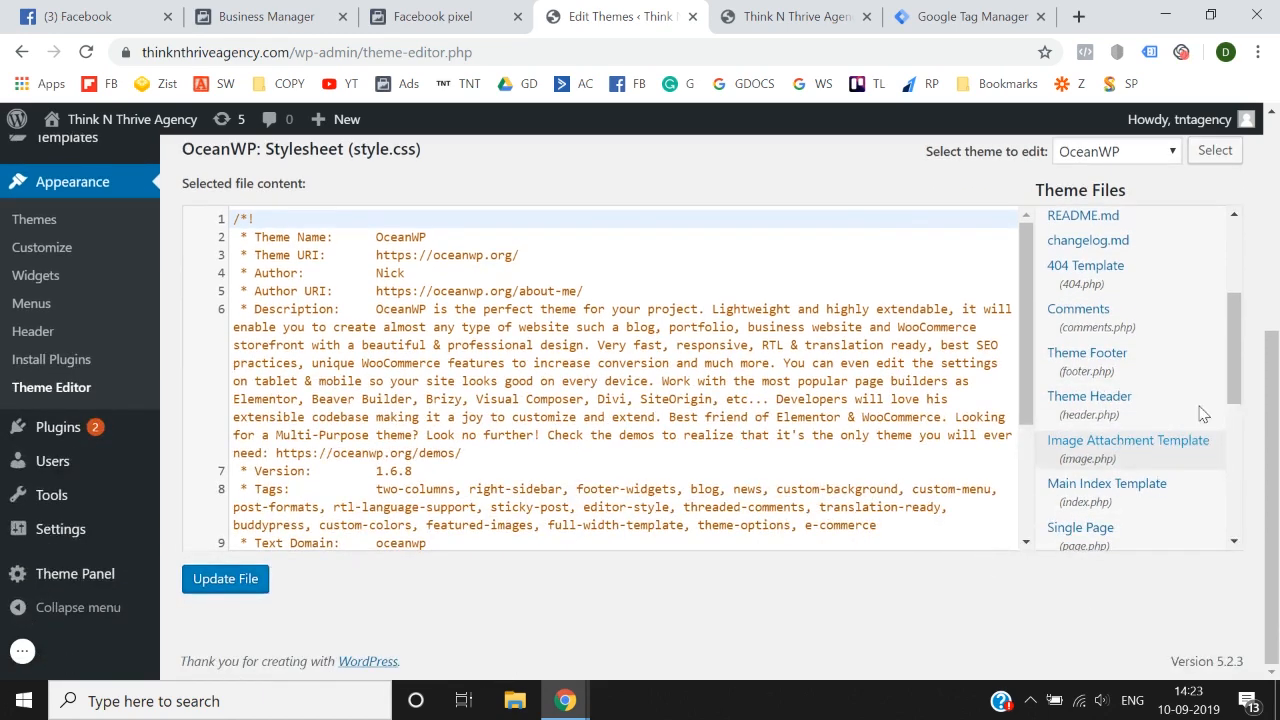
{"action": "left_click", "coordinate": [1116, 407]}
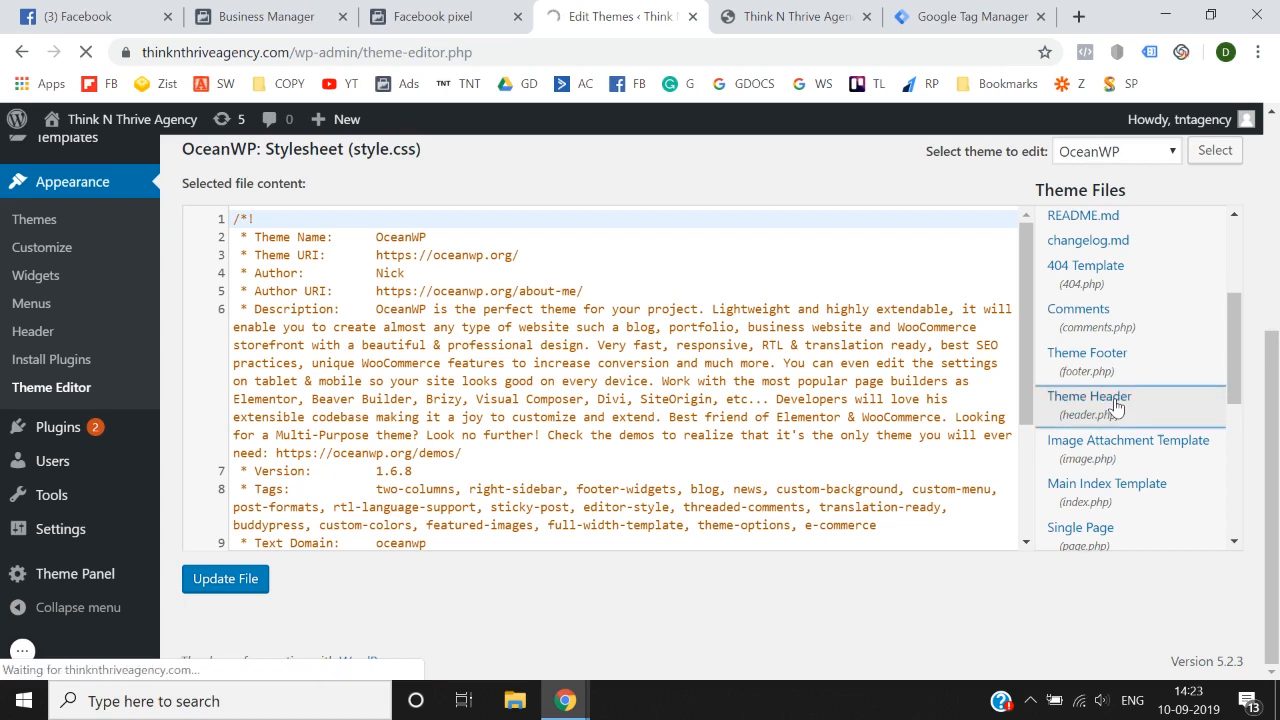
{"action": "scroll", "coordinate": [680, 491], "scroll_direction": "down", "scroll_amount": 3}
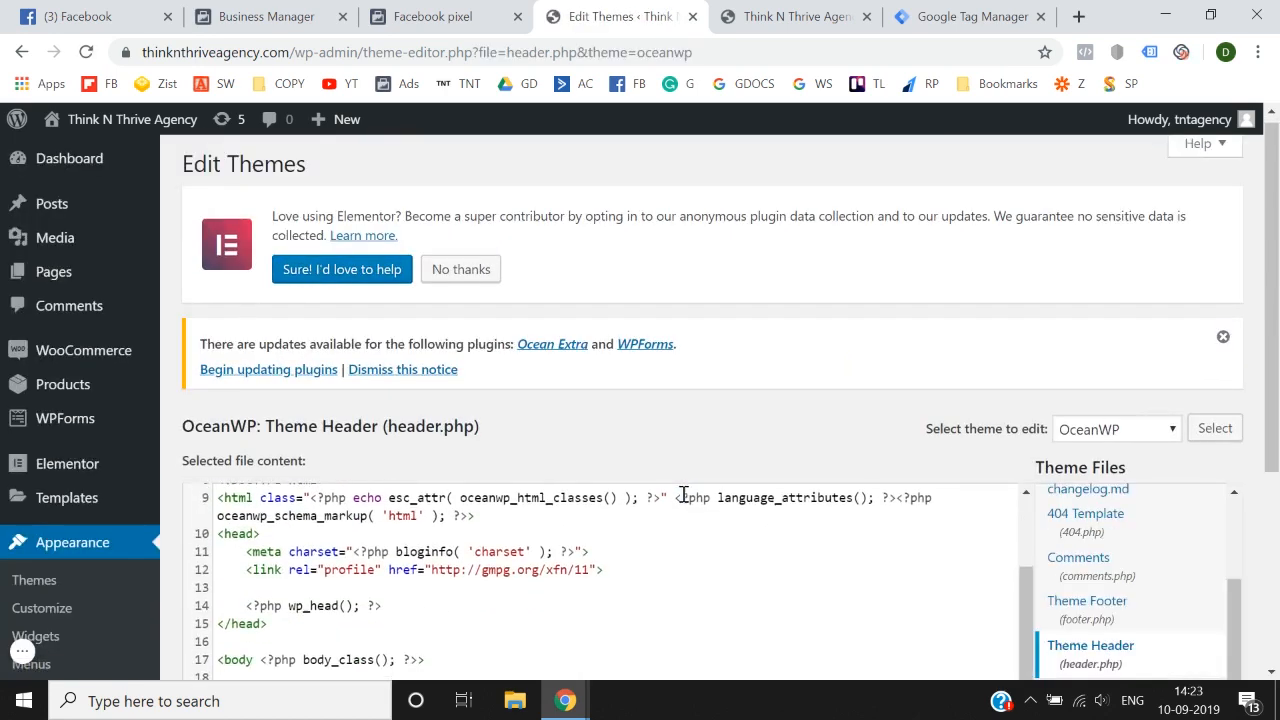
{"action": "scroll", "coordinate": [683, 494], "scroll_direction": "down", "scroll_amount": 3}
{"action": "scroll", "coordinate": [683, 494], "scroll_direction": "up", "scroll_amount": 3}
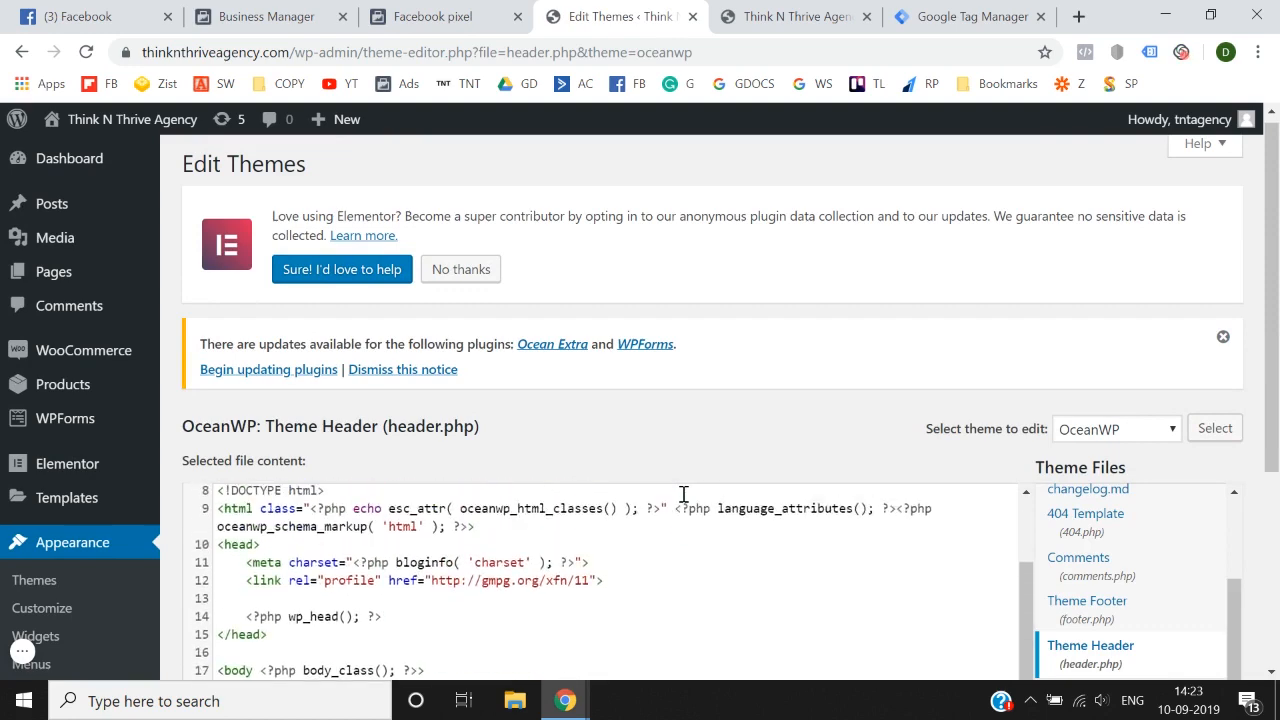
Step: Copy Tag Manager's head snippet and paste it into header.php on a new line after the closing </head> tag
{"action": "left_click", "coordinate": [715, 20]}
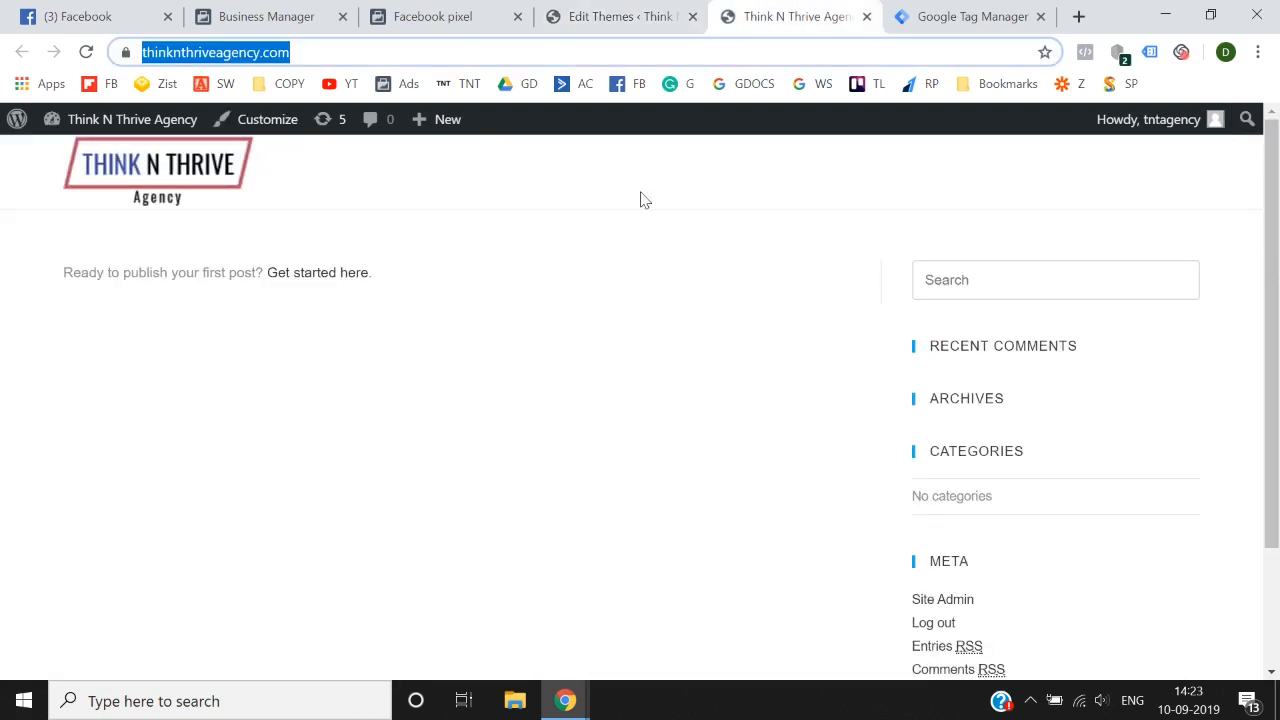
{"action": "left_click", "coordinate": [960, 16]}
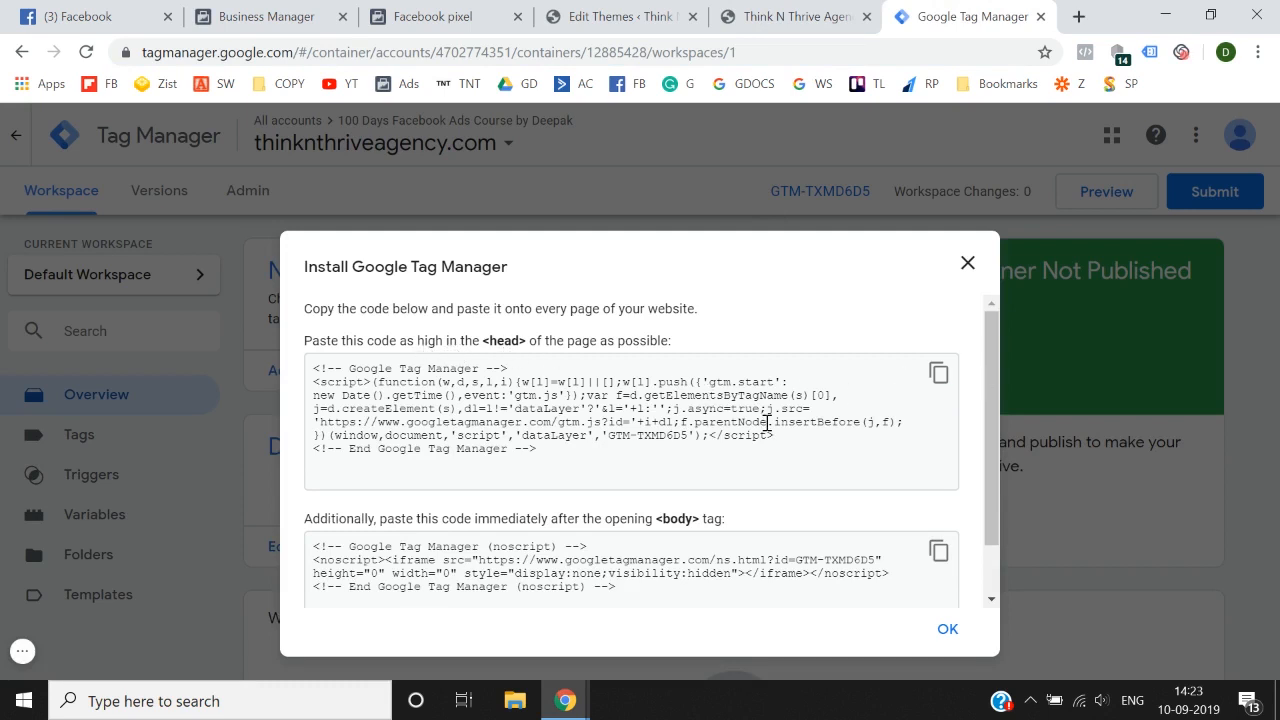
{"action": "left_click", "coordinate": [939, 374]}
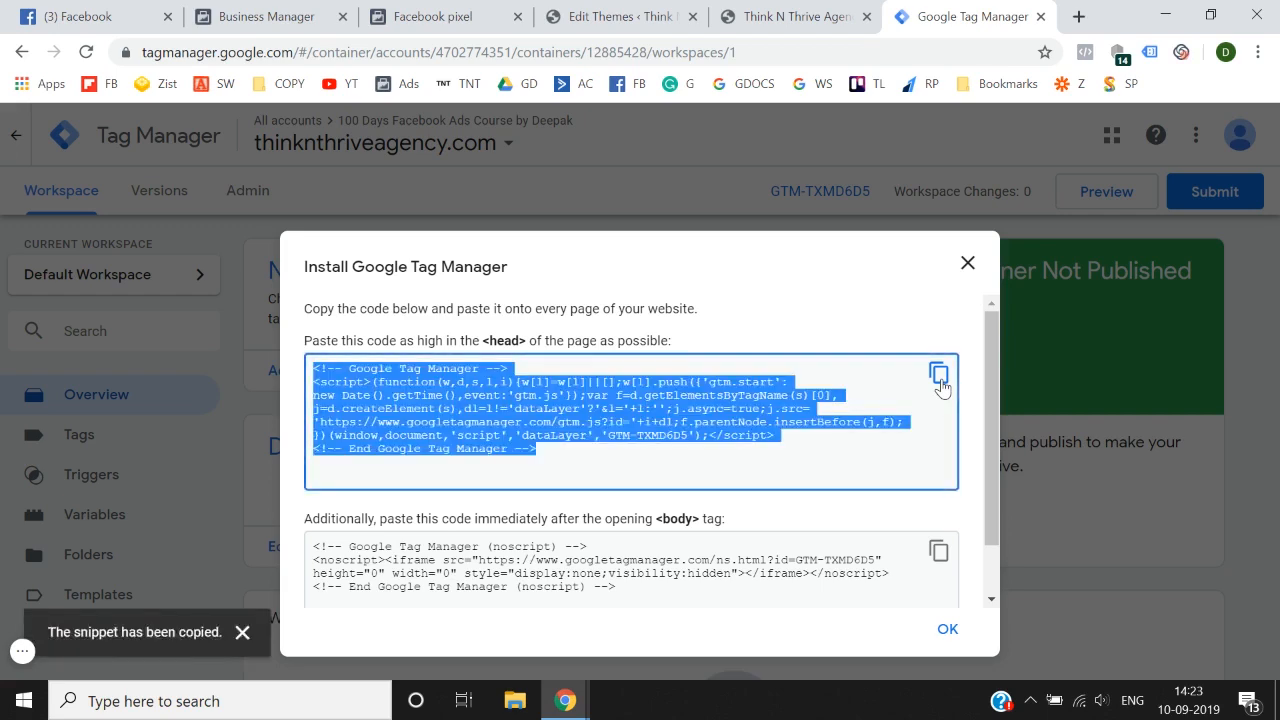
{"action": "left_click", "coordinate": [590, 14]}
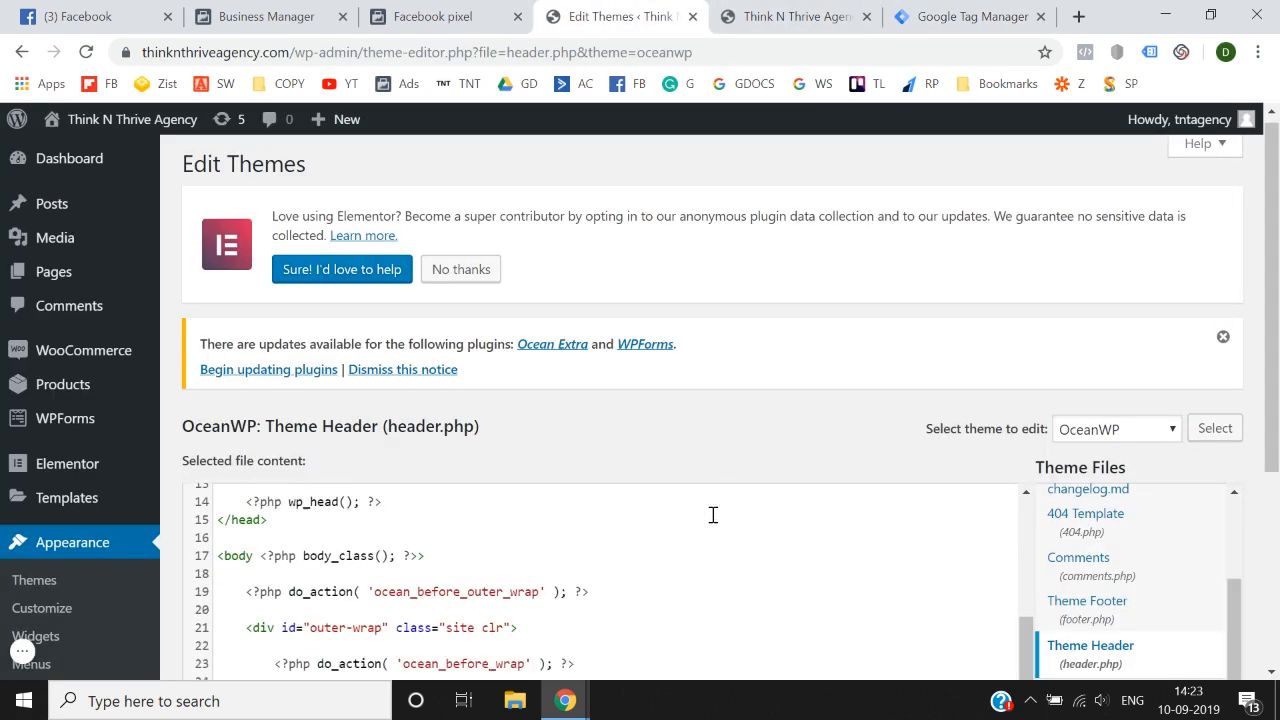
{"action": "scroll", "coordinate": [713, 515], "scroll_direction": "down", "scroll_amount": 1}
{"action": "left_click", "coordinate": [352, 500]}
{"action": "key", "text": "Return"}
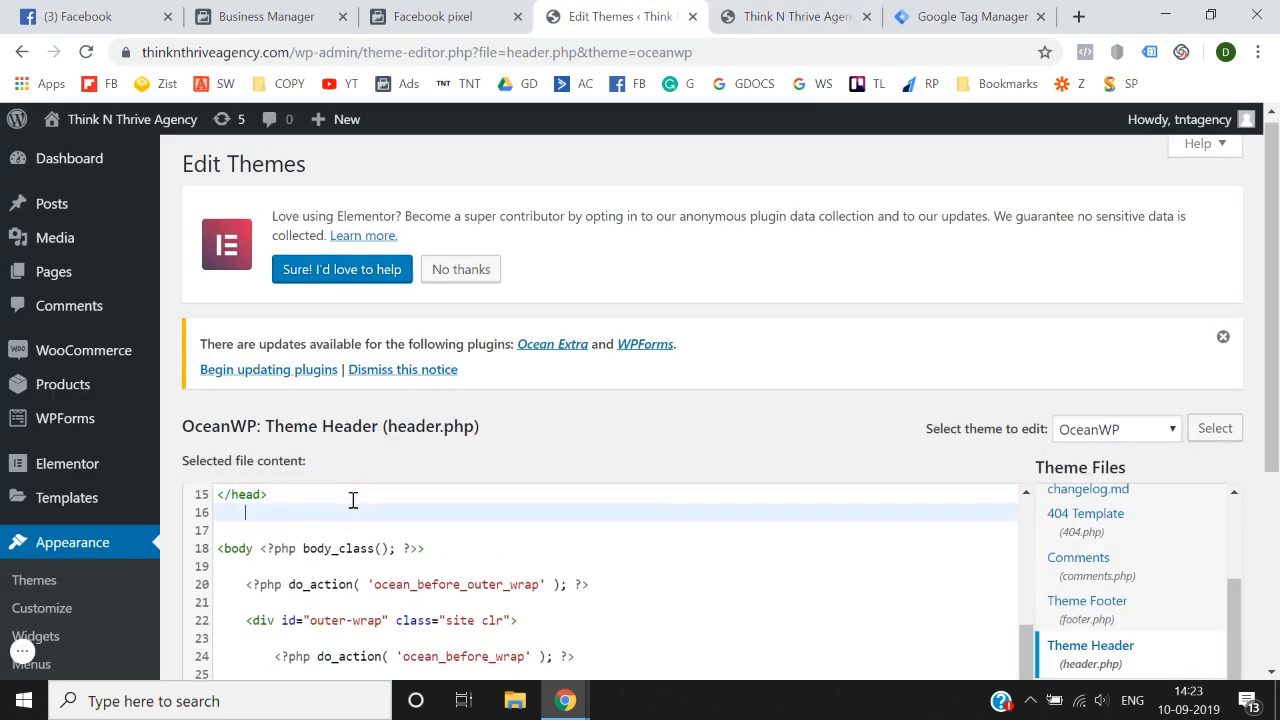
{"action": "key", "text": "ctrl+v"}
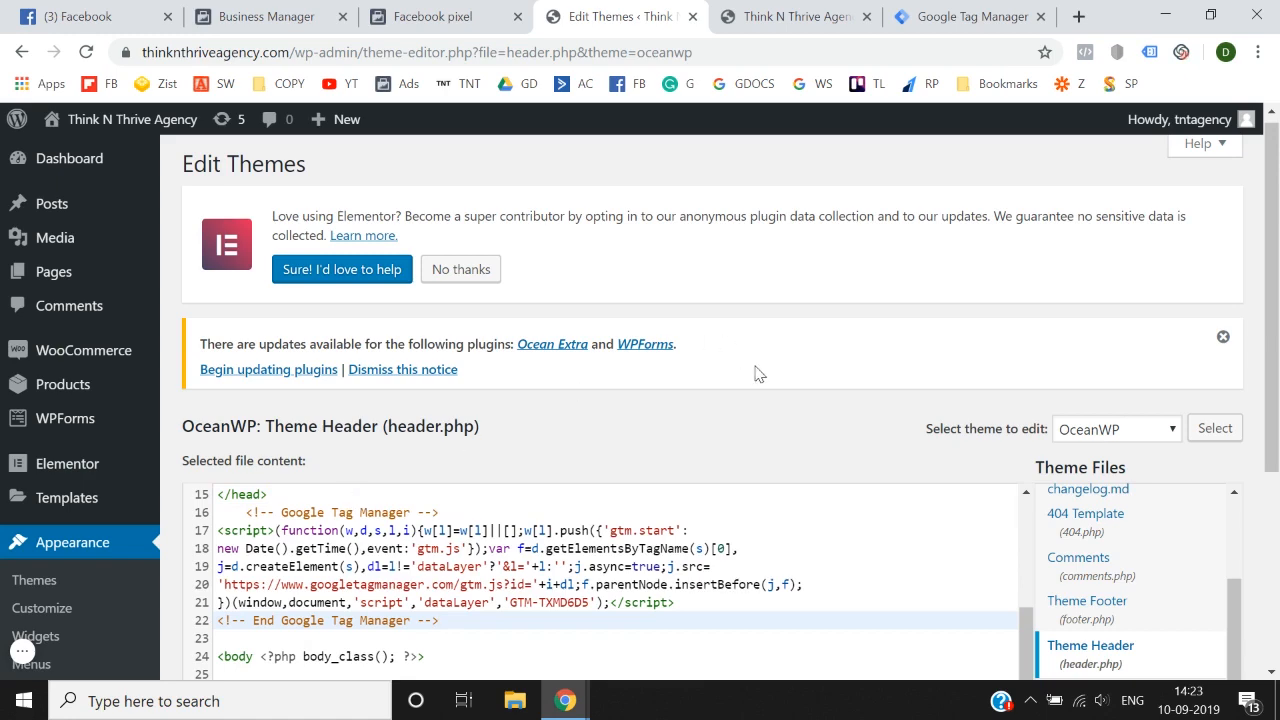
Step: Copy the noscript snippet for the opening <body> tag from Tag Manager's installation instructions
{"action": "left_click", "coordinate": [966, 16]}
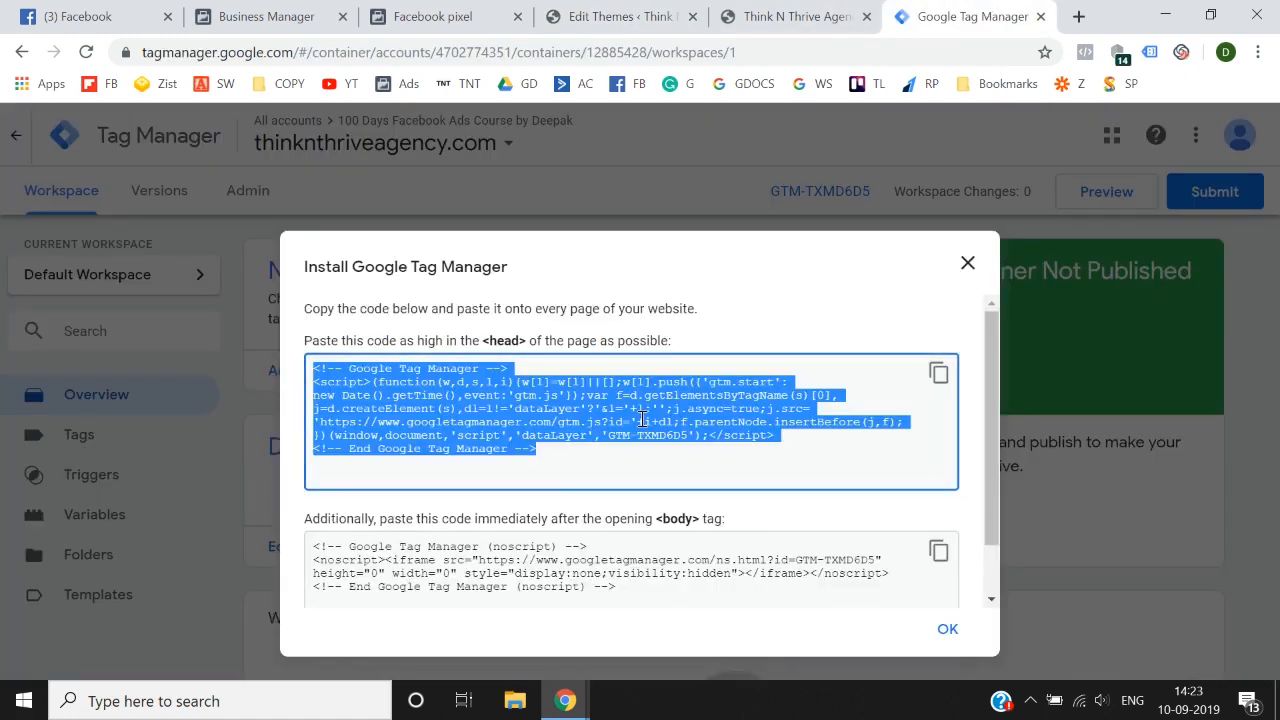
{"action": "scroll", "coordinate": [642, 418], "scroll_direction": "down", "scroll_amount": 1}
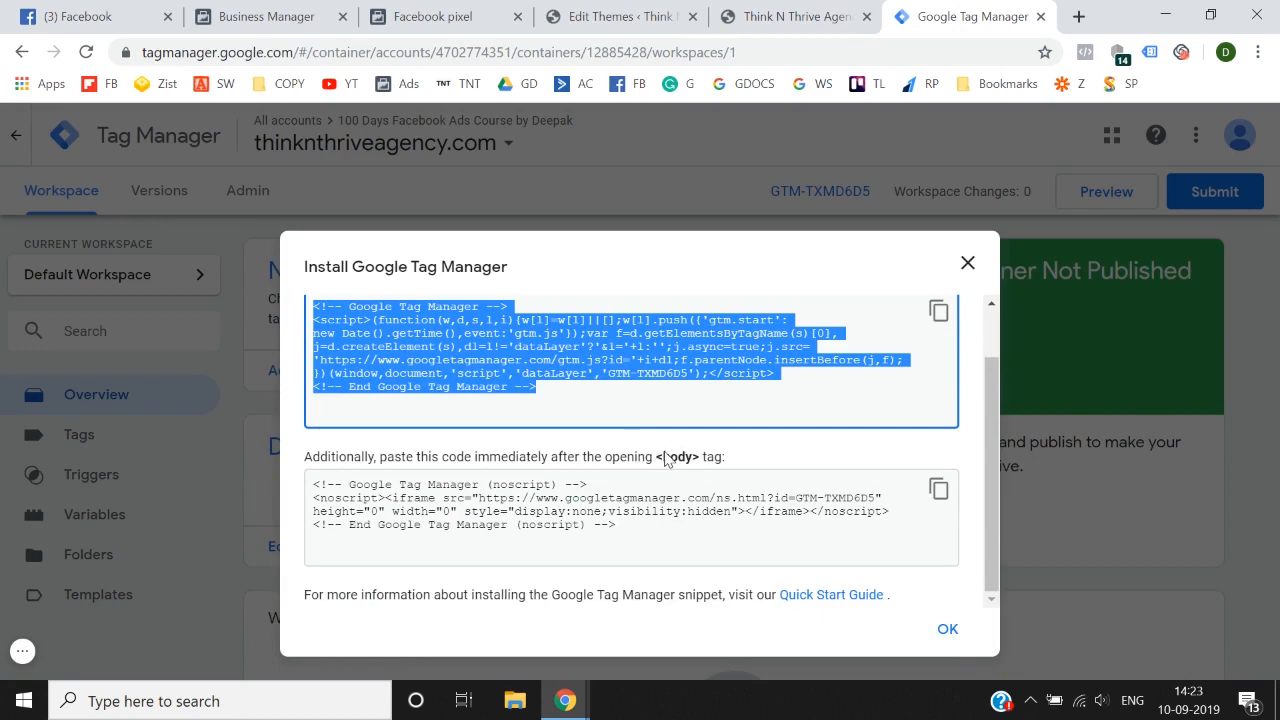
{"action": "left_click", "coordinate": [660, 460]}
{"action": "double_click", "coordinate": [662, 458]}
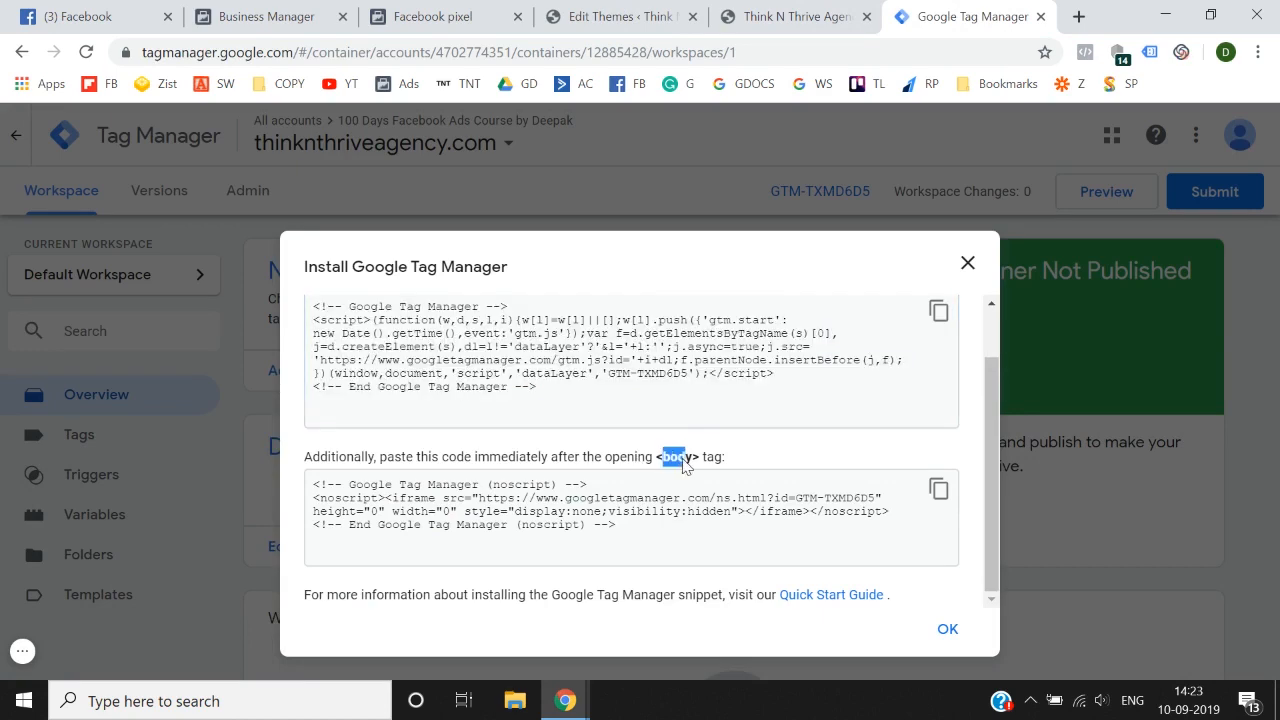
{"action": "left_click", "coordinate": [938, 490]}
Step: Paste the noscript snippet into header.php on a new line right after the opening body tag and save the file
{"action": "left_click", "coordinate": [790, 16]}
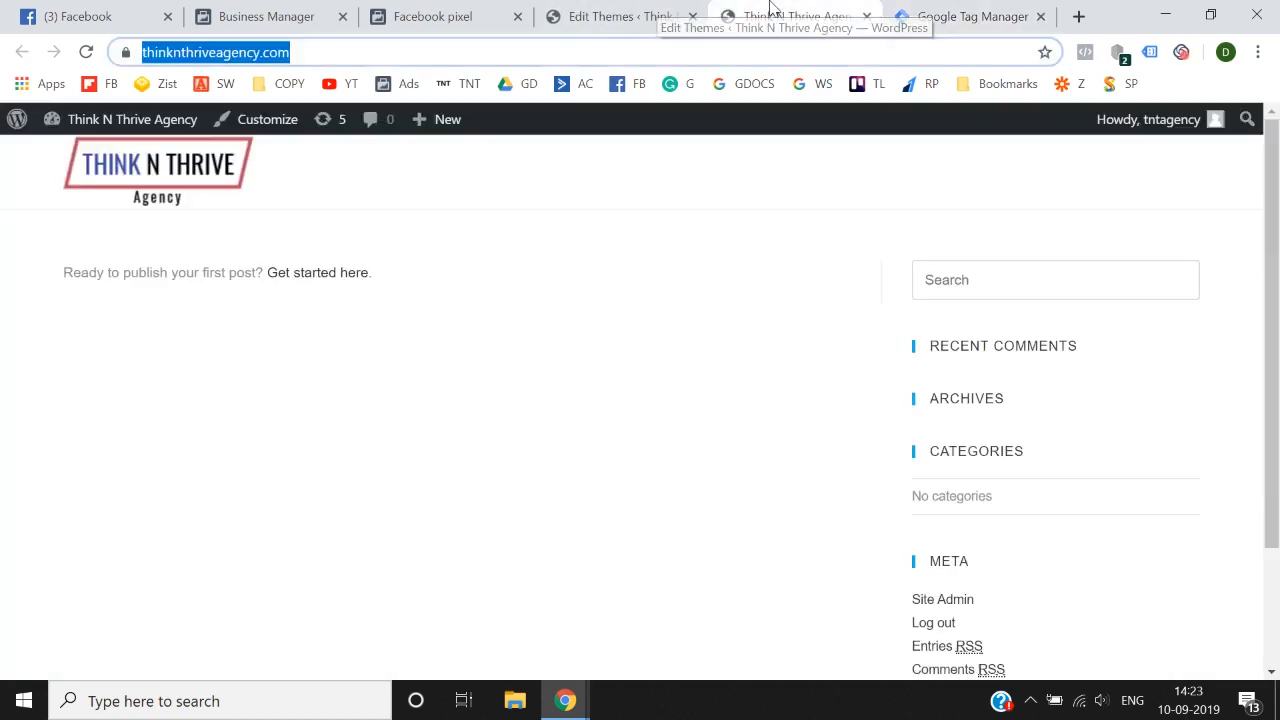
{"action": "left_click", "coordinate": [667, 8]}
{"action": "scroll", "coordinate": [522, 476], "scroll_direction": "down", "scroll_amount": 2}
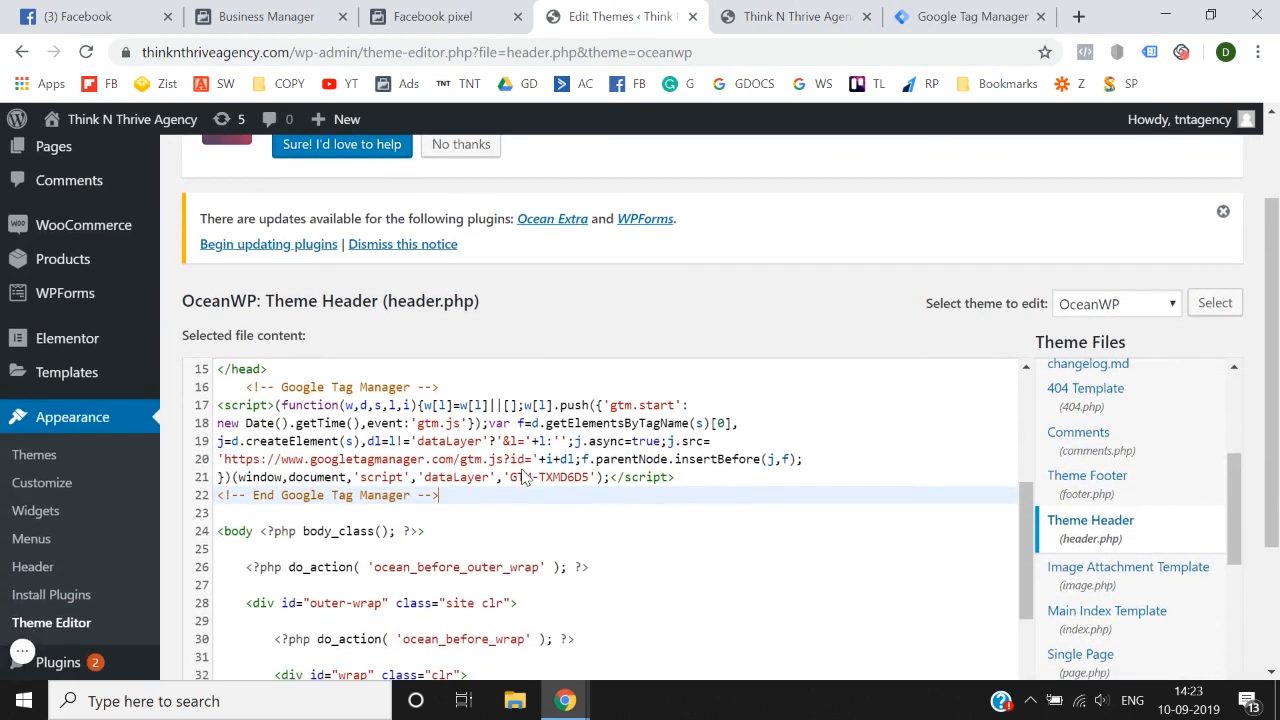
{"action": "left_click", "coordinate": [217, 535]}
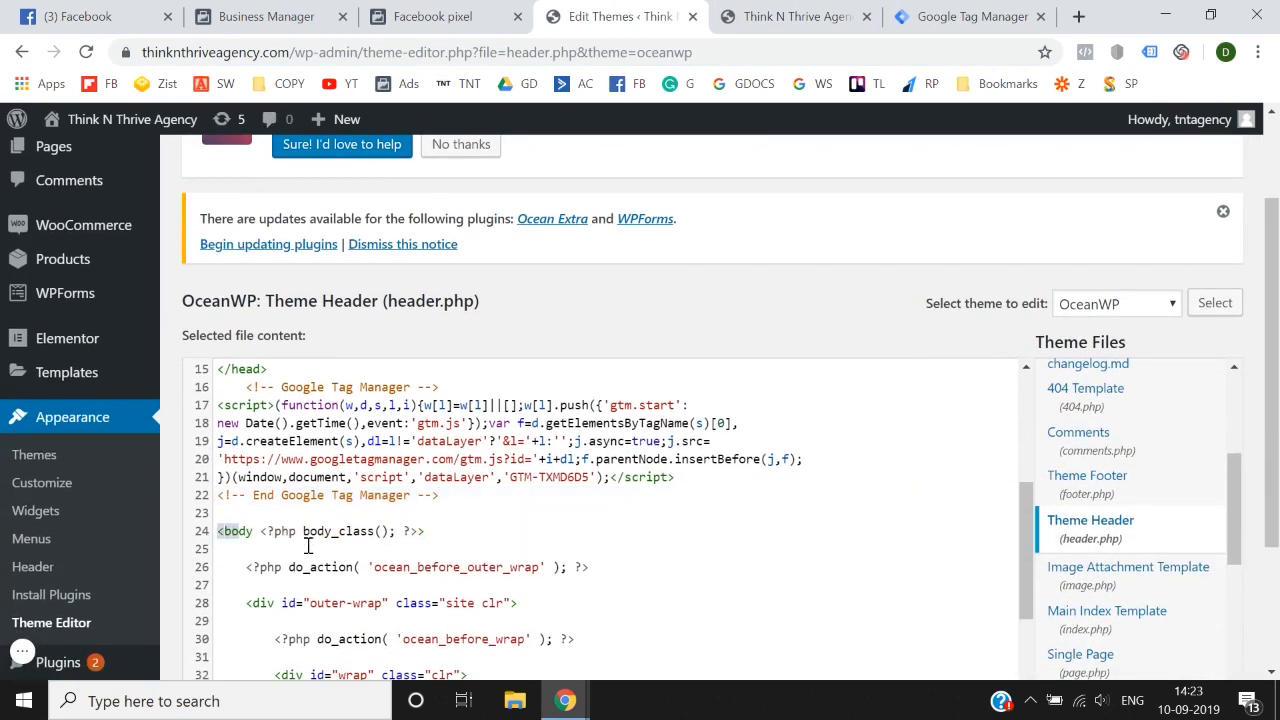
{"action": "left_click", "coordinate": [469, 535]}
{"action": "key", "text": "Return"}
{"action": "key", "text": "ctrl+v"}
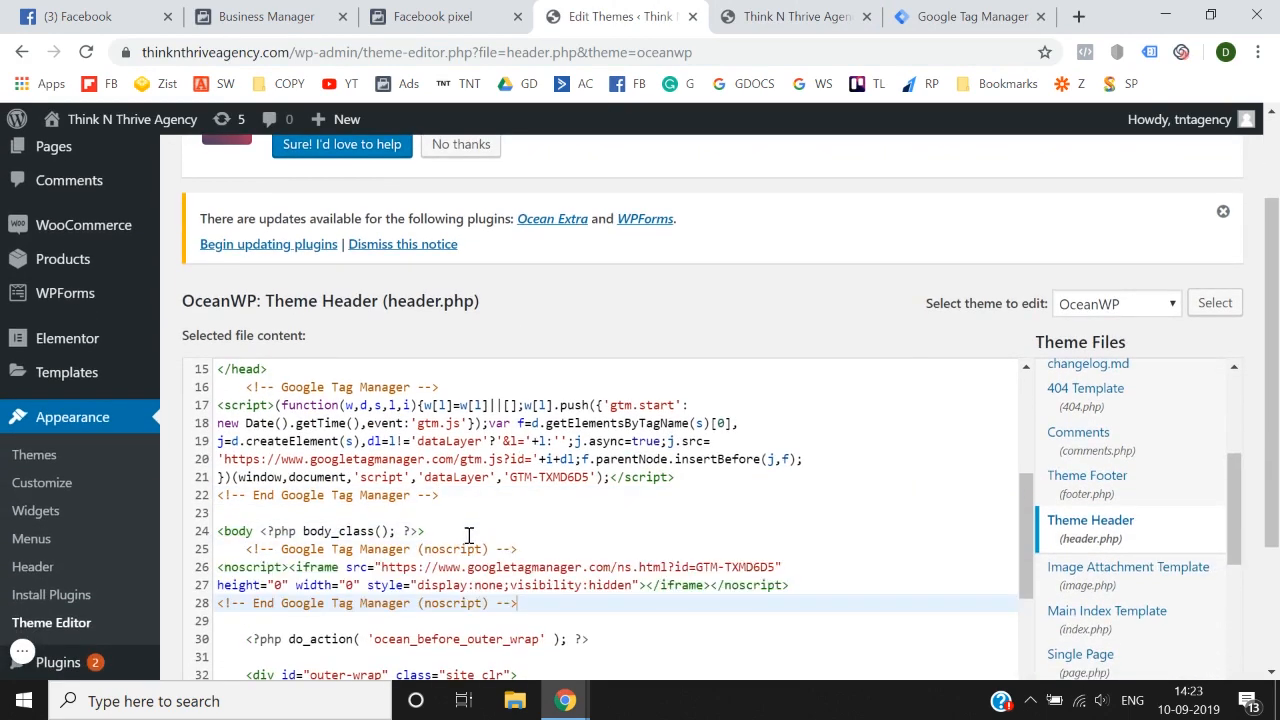
{"action": "scroll", "coordinate": [655, 318], "scroll_direction": "down", "scroll_amount": 3}
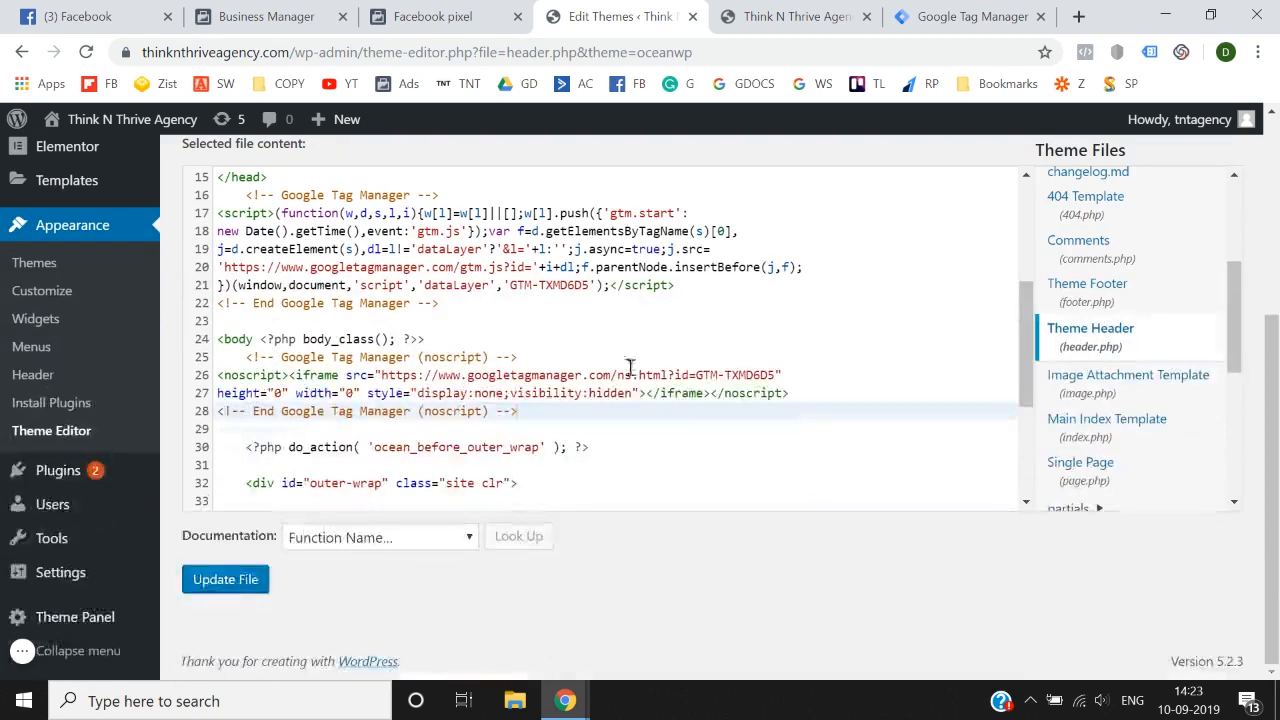
{"action": "left_click", "coordinate": [229, 588]}
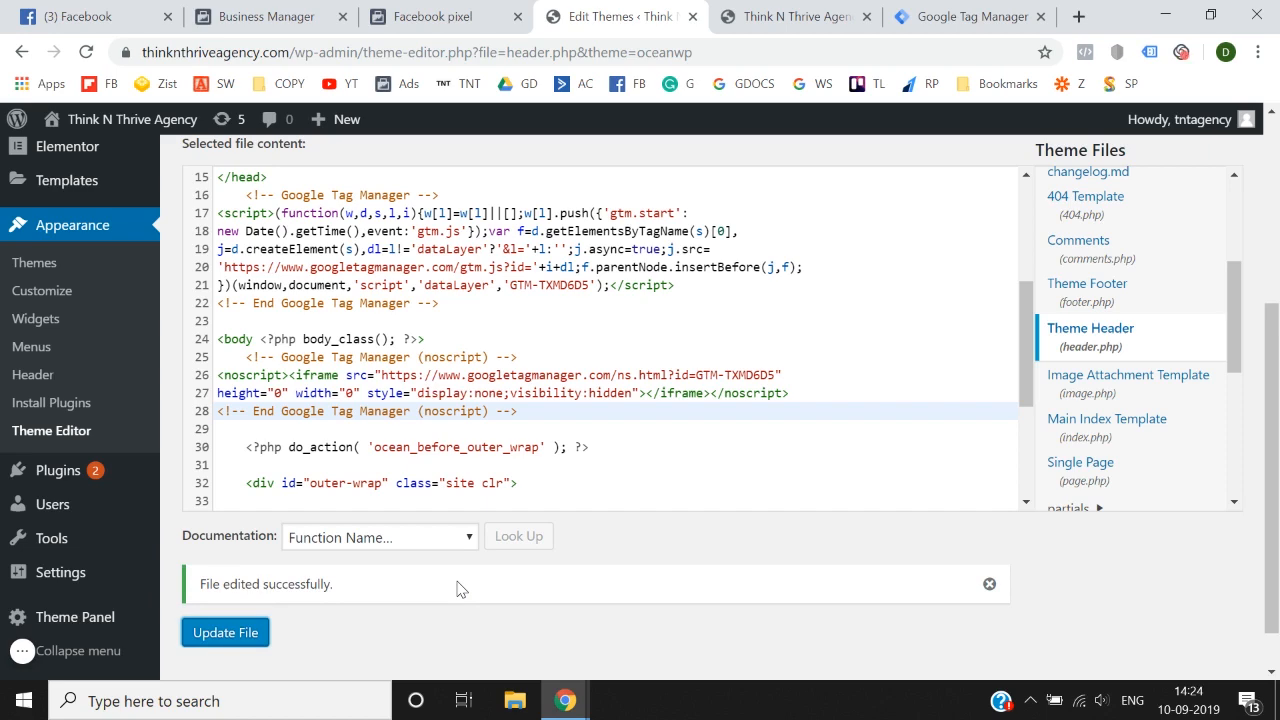
Step: Close Tag Manager's installation instructions, publish the container without a version name or description, and return to the workspace
{"action": "left_click", "coordinate": [712, 12]}
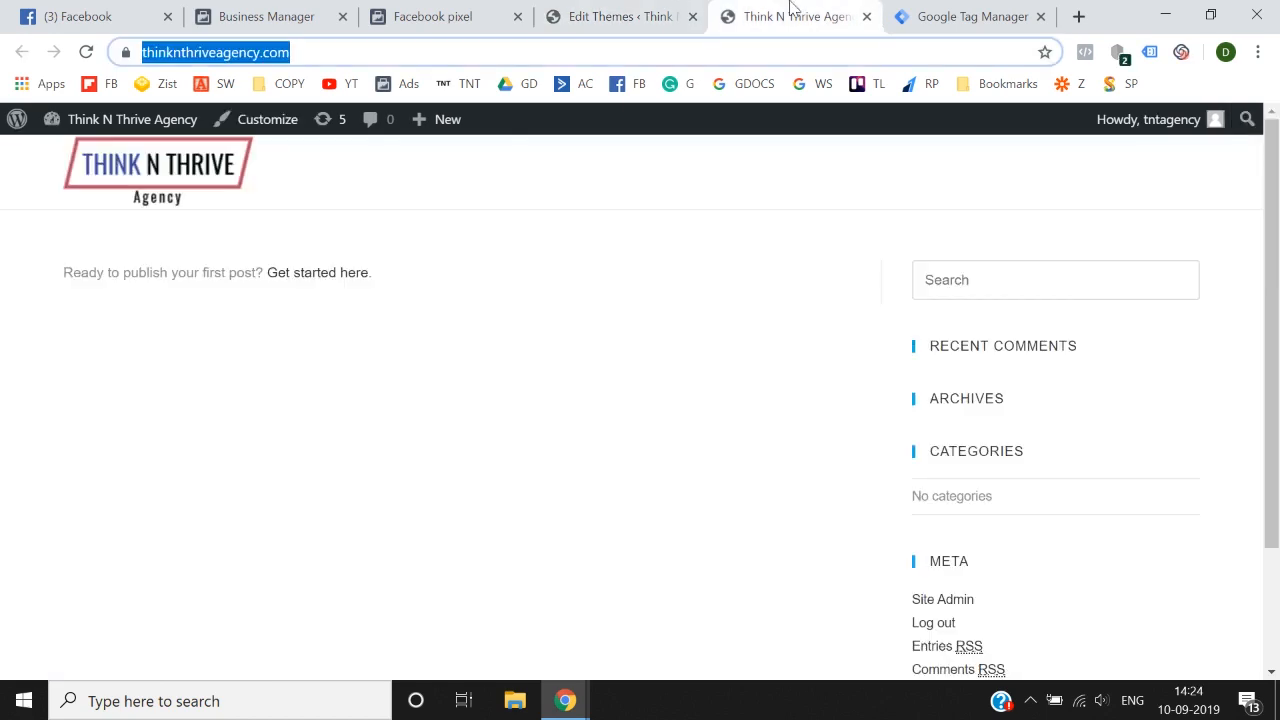
{"action": "left_click", "coordinate": [977, 14]}
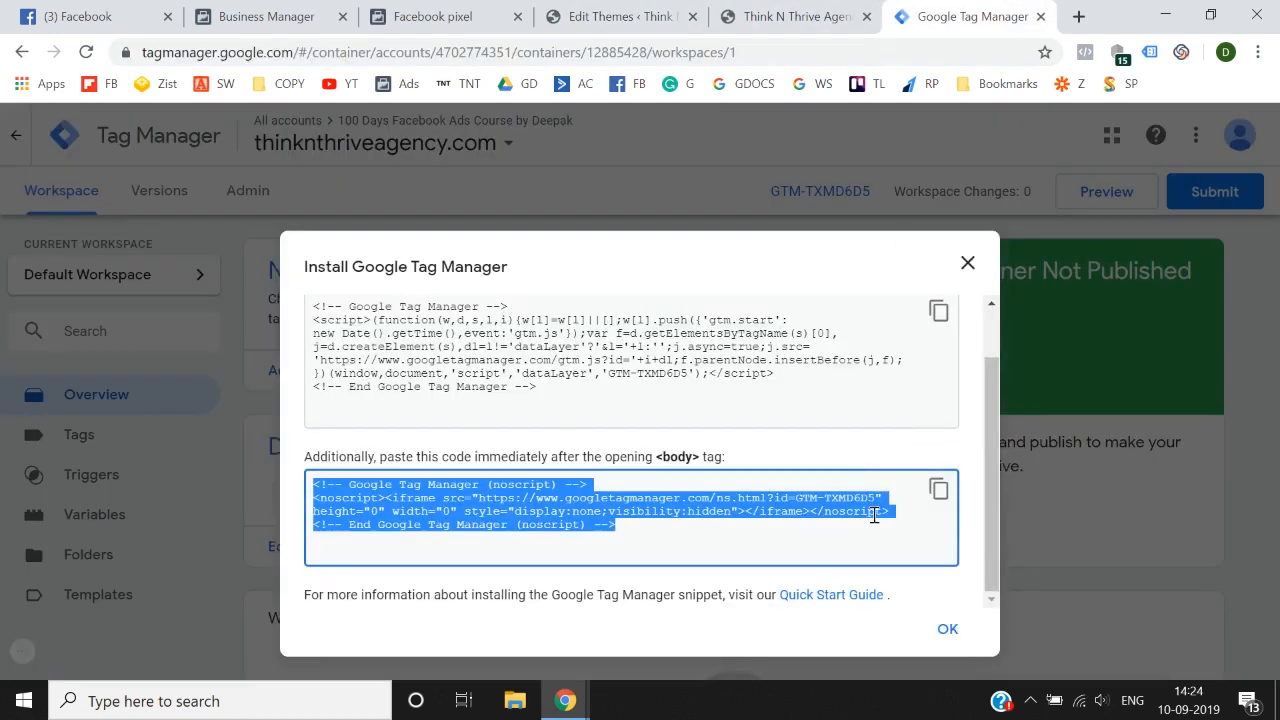
{"action": "left_click", "coordinate": [948, 636]}
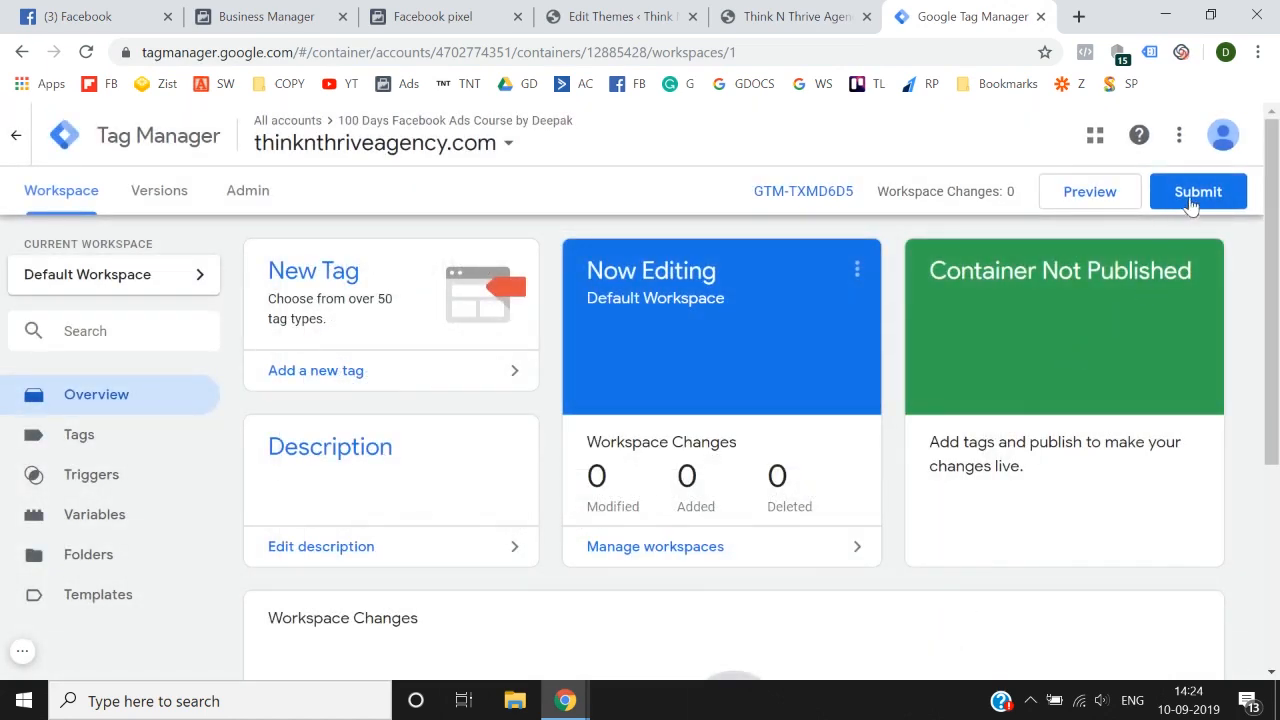
{"action": "left_click", "coordinate": [1198, 195]}
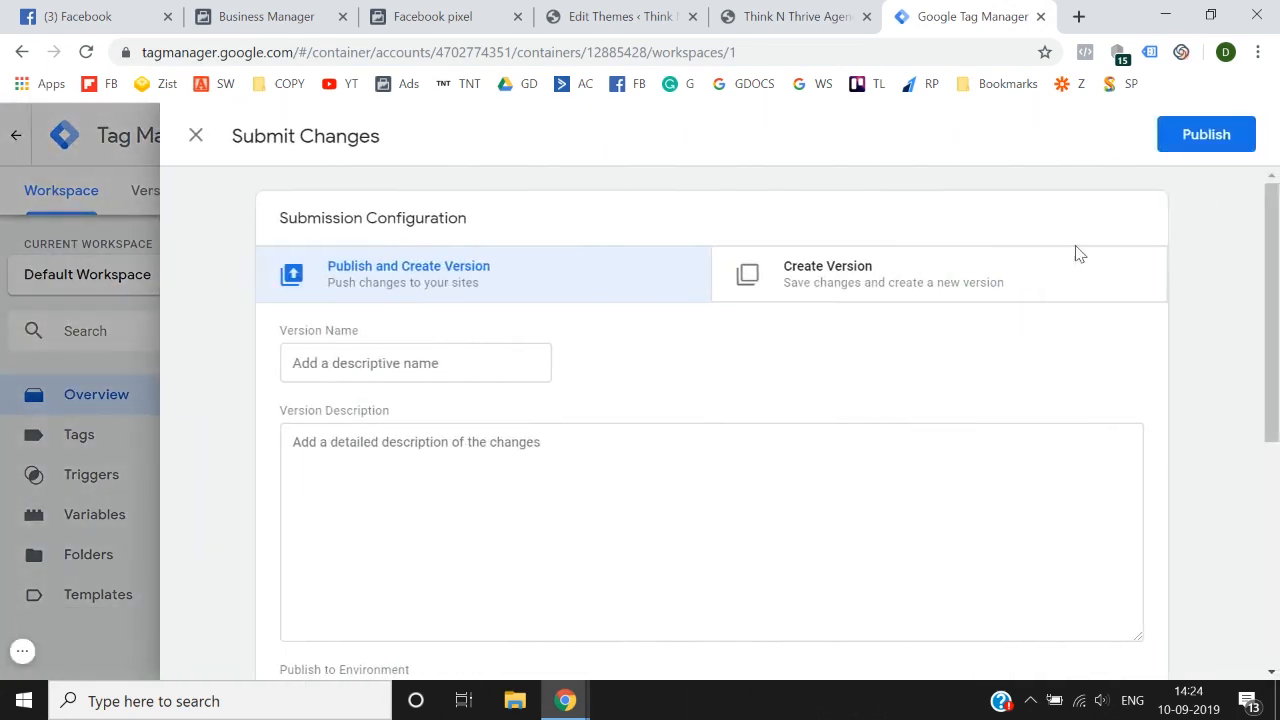
{"action": "left_click", "coordinate": [1226, 136]}
{"action": "left_click", "coordinate": [893, 643]}
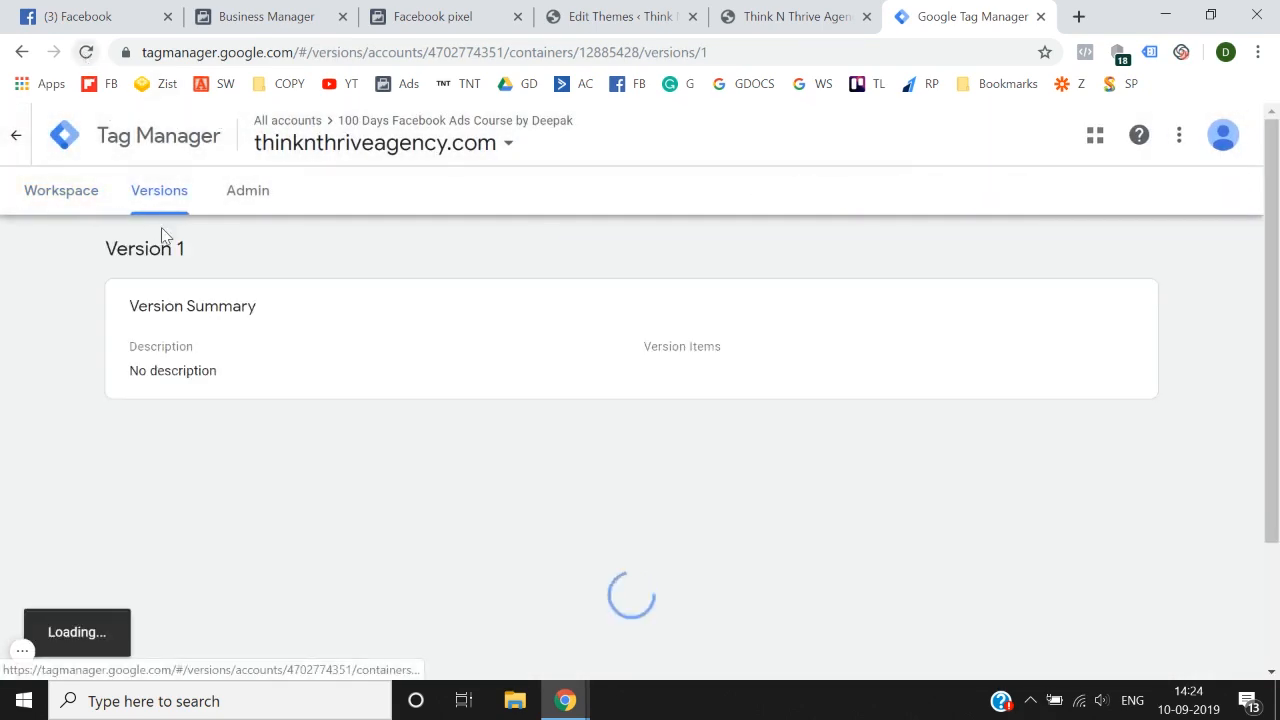
{"action": "left_click", "coordinate": [88, 203]}
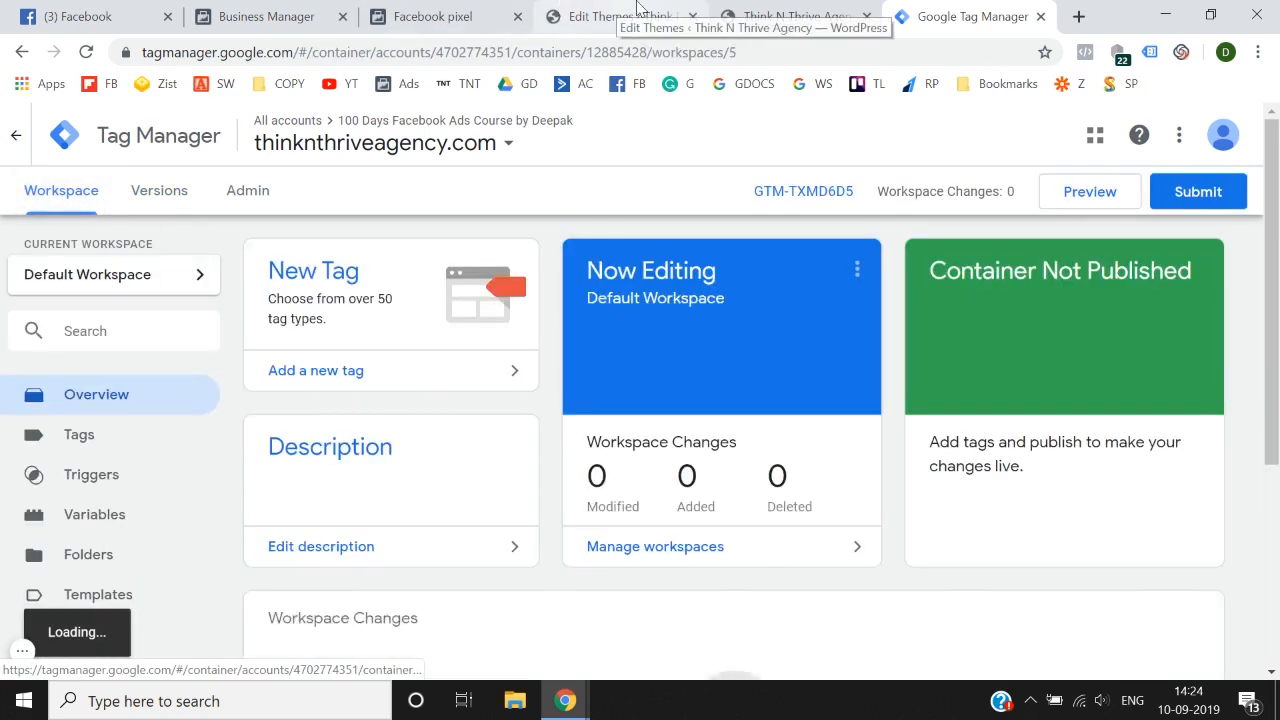
Step: Return to the WordPress theme editor and open the Think N Thrive Agency live site in a new browser tab
{"action": "left_click", "coordinate": [637, 10]}
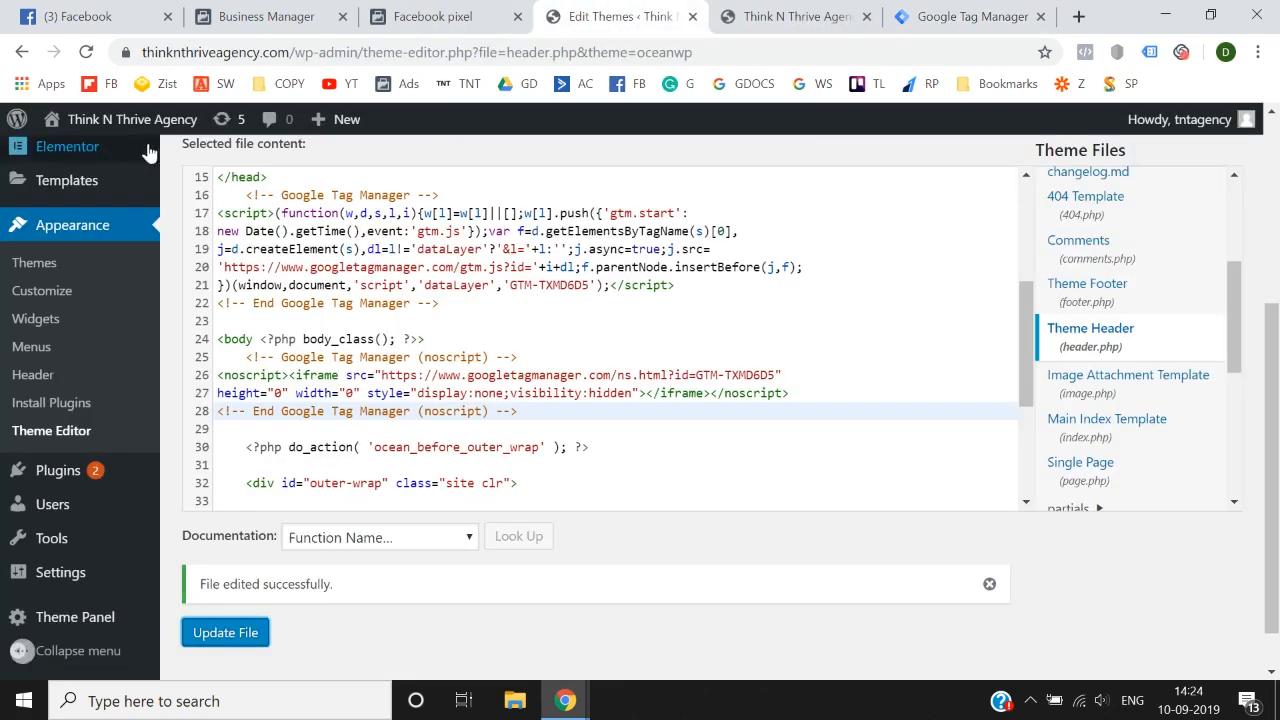
{"action": "mouse_move", "coordinate": [130, 119]}
{"action": "right_click", "coordinate": [93, 162]}
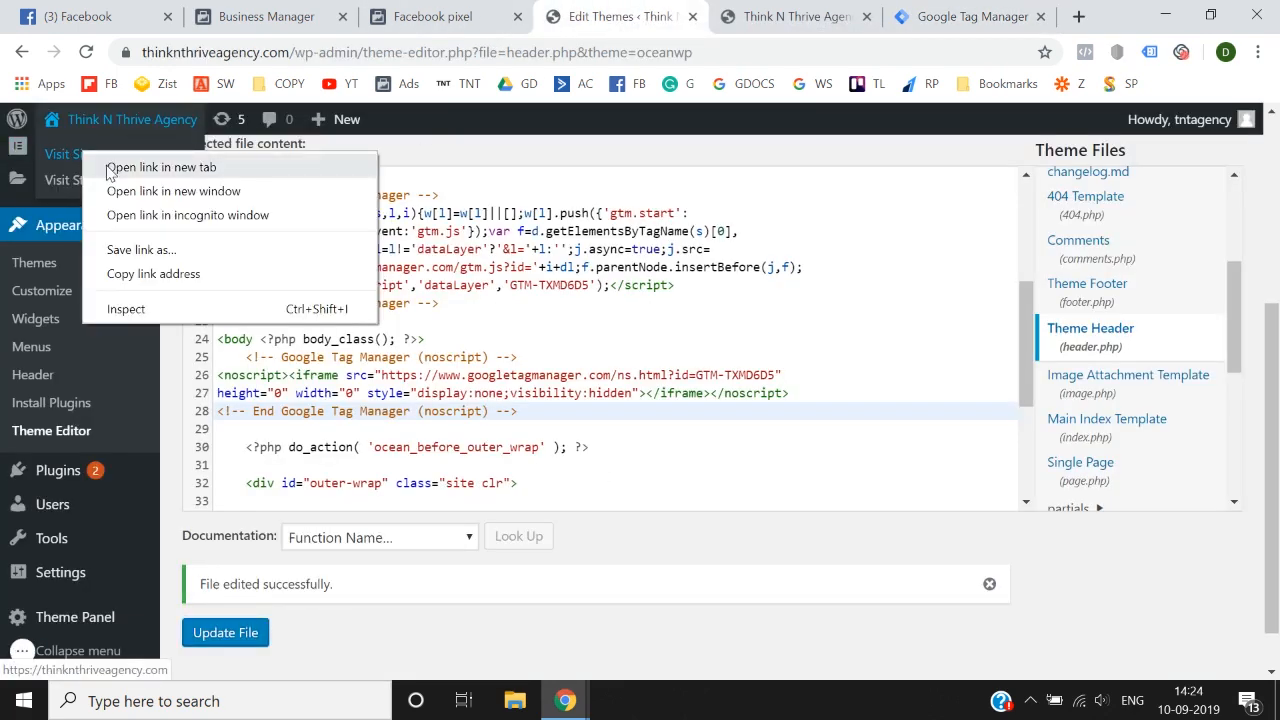
{"action": "left_click", "coordinate": [110, 167]}
{"action": "left_click", "coordinate": [700, 14]}
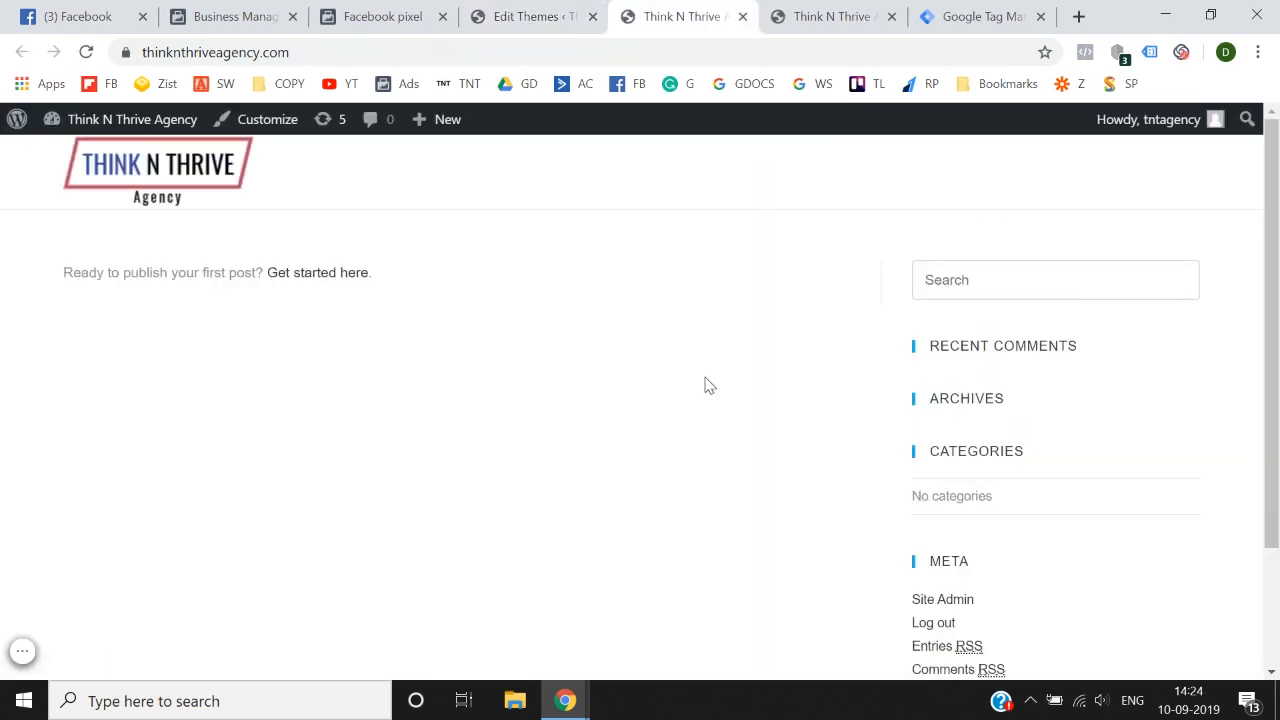
Step: Start preview mode for the Default Workspace in Tag Manager and reload the live site to load the debug pane
{"action": "left_click", "coordinate": [983, 16]}
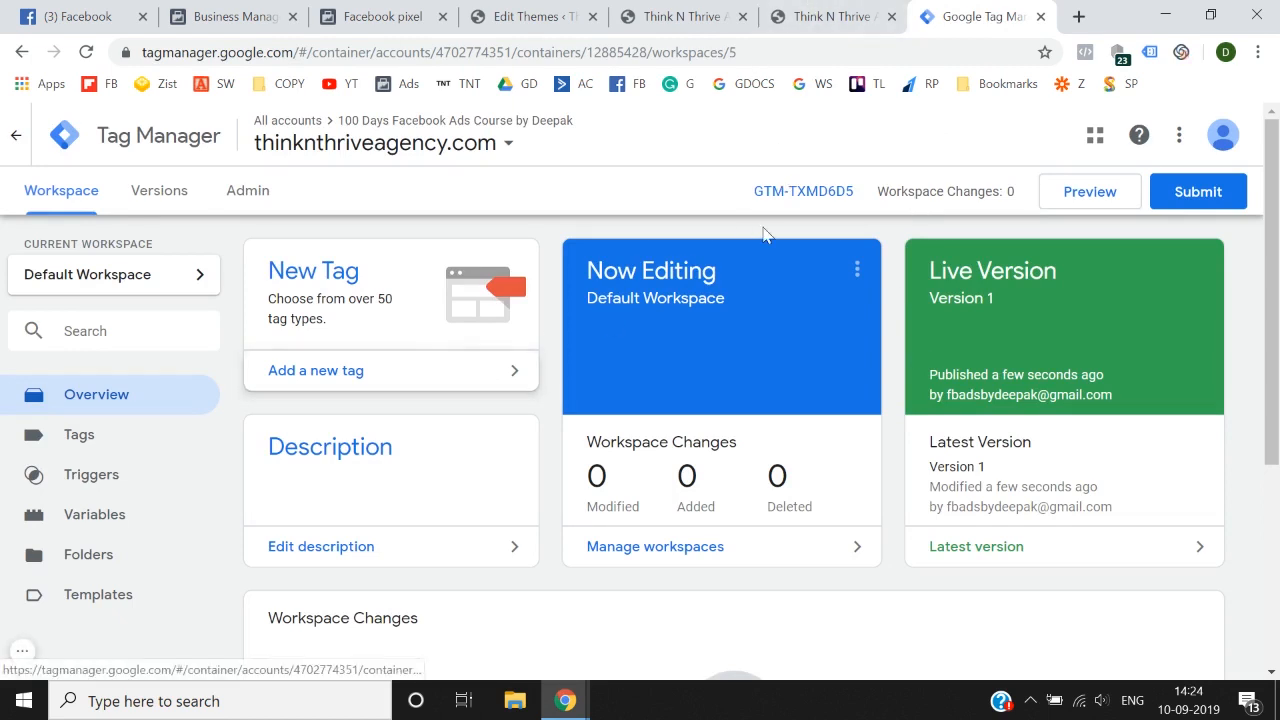
{"action": "left_click", "coordinate": [1089, 192]}
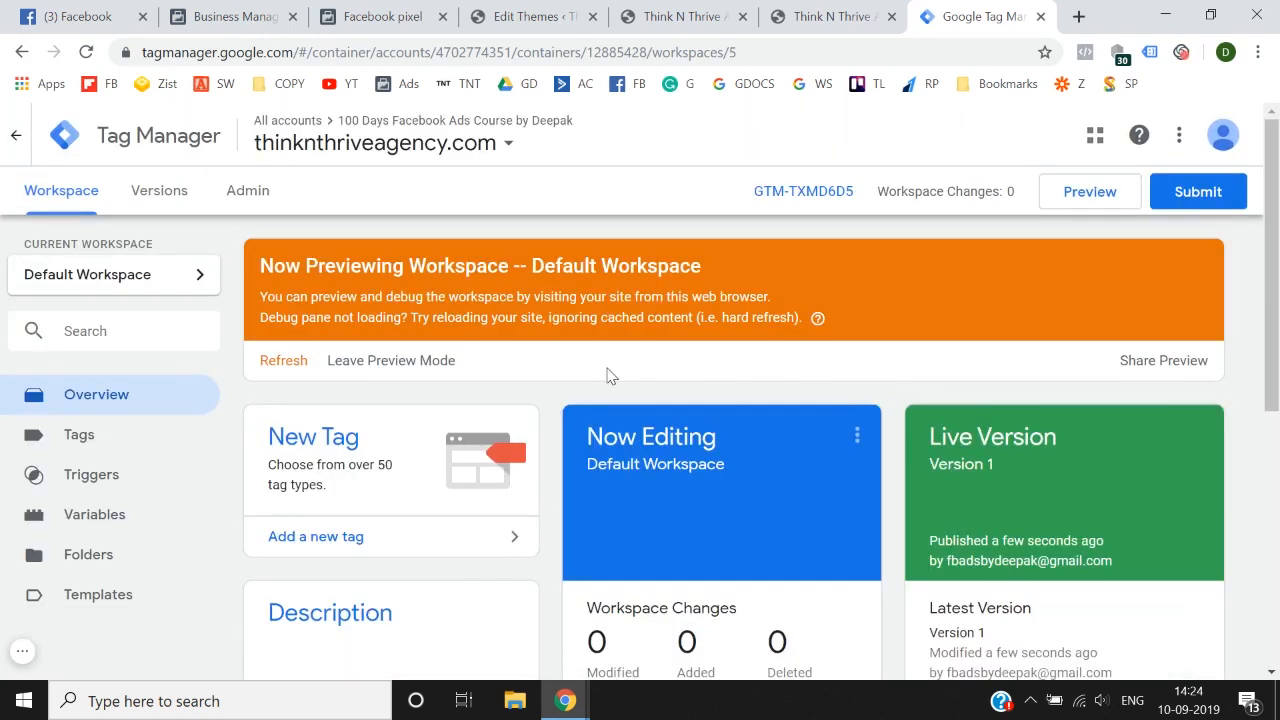
{"action": "left_click", "coordinate": [762, 10]}
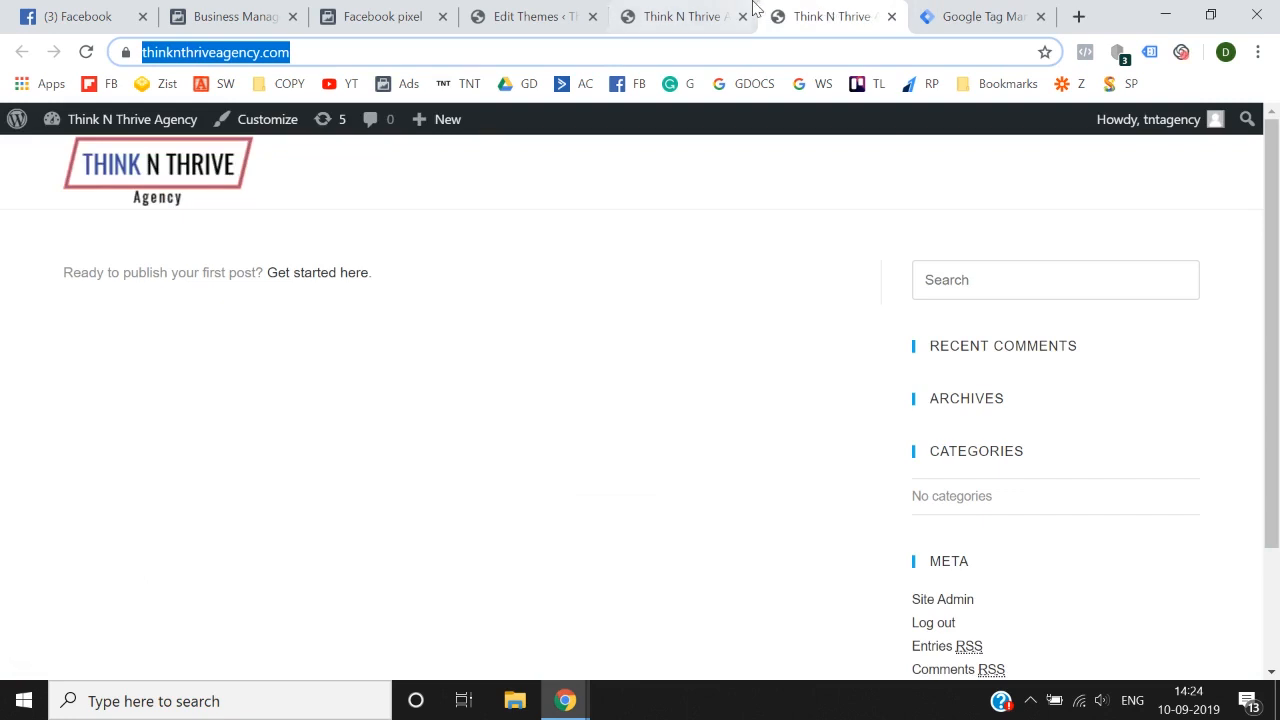
{"action": "left_click", "coordinate": [86, 52]}
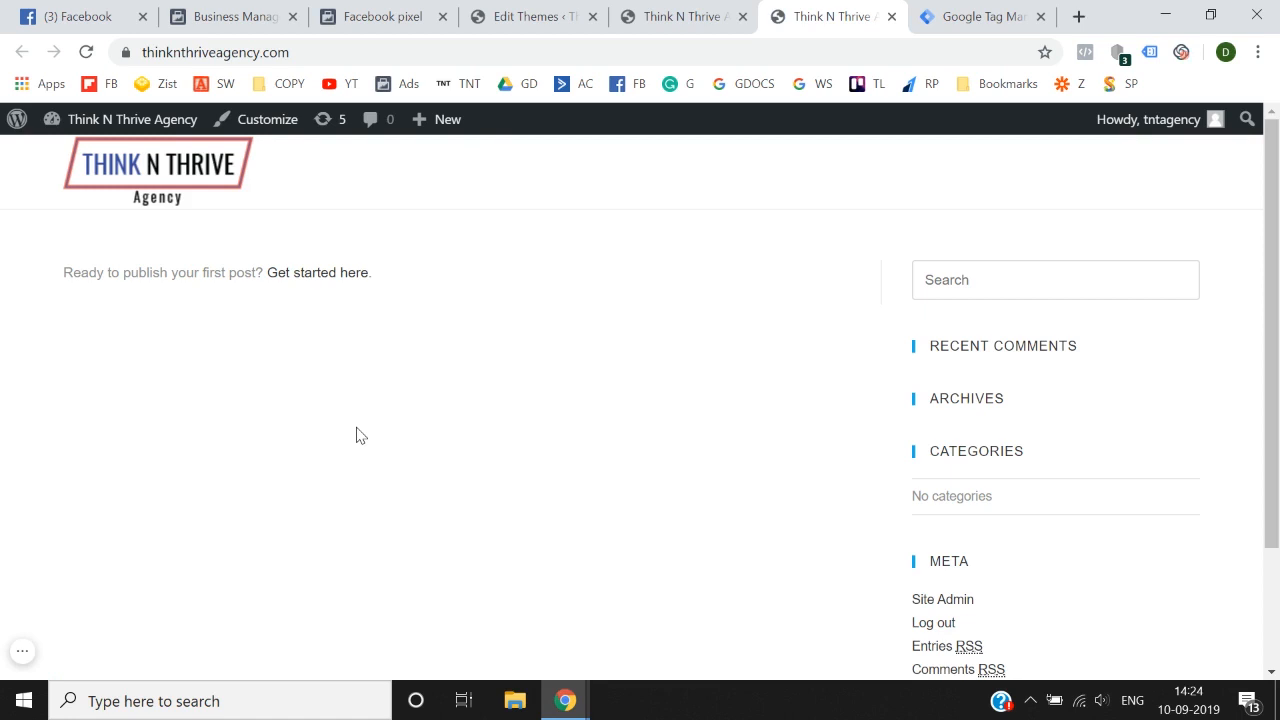
{"action": "left_click", "coordinate": [1000, 16]}
{"action": "left_click", "coordinate": [830, 16]}
{"action": "scroll", "coordinate": [765, 400], "scroll_direction": "down", "scroll_amount": 2}
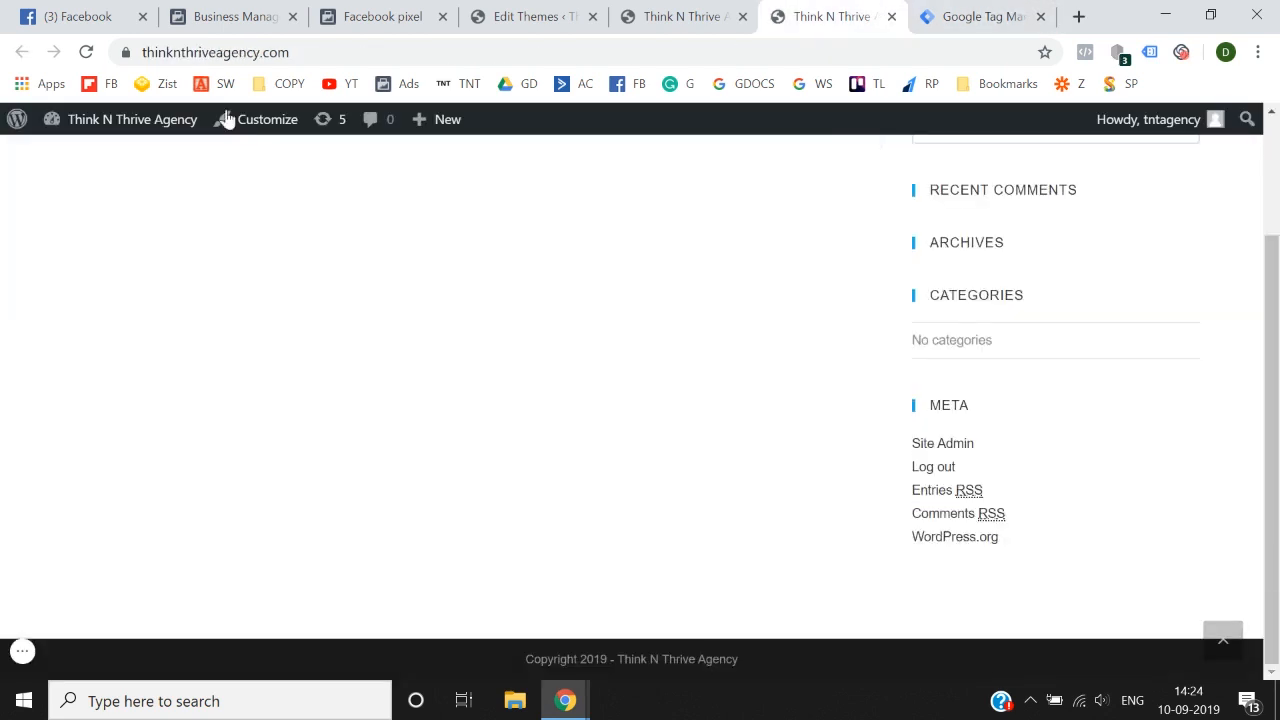
{"action": "left_click", "coordinate": [86, 52]}
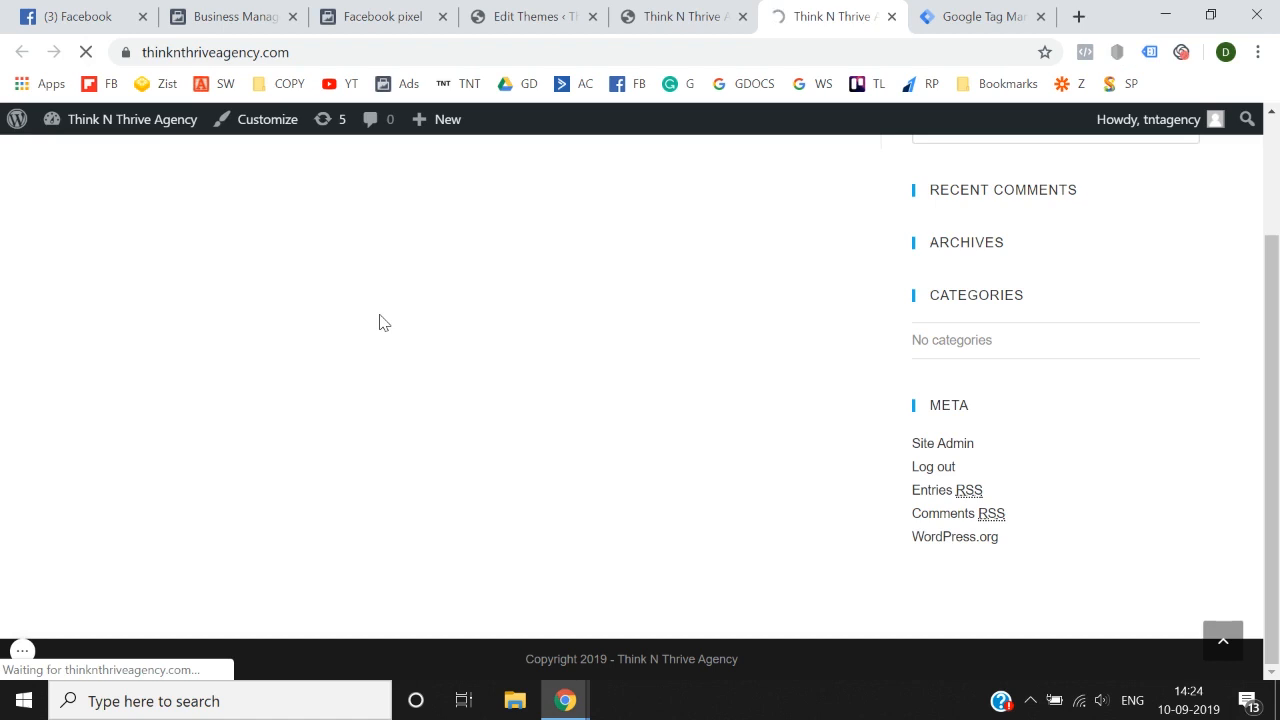
{"action": "scroll", "coordinate": [380, 322], "scroll_direction": "up", "scroll_amount": 2}
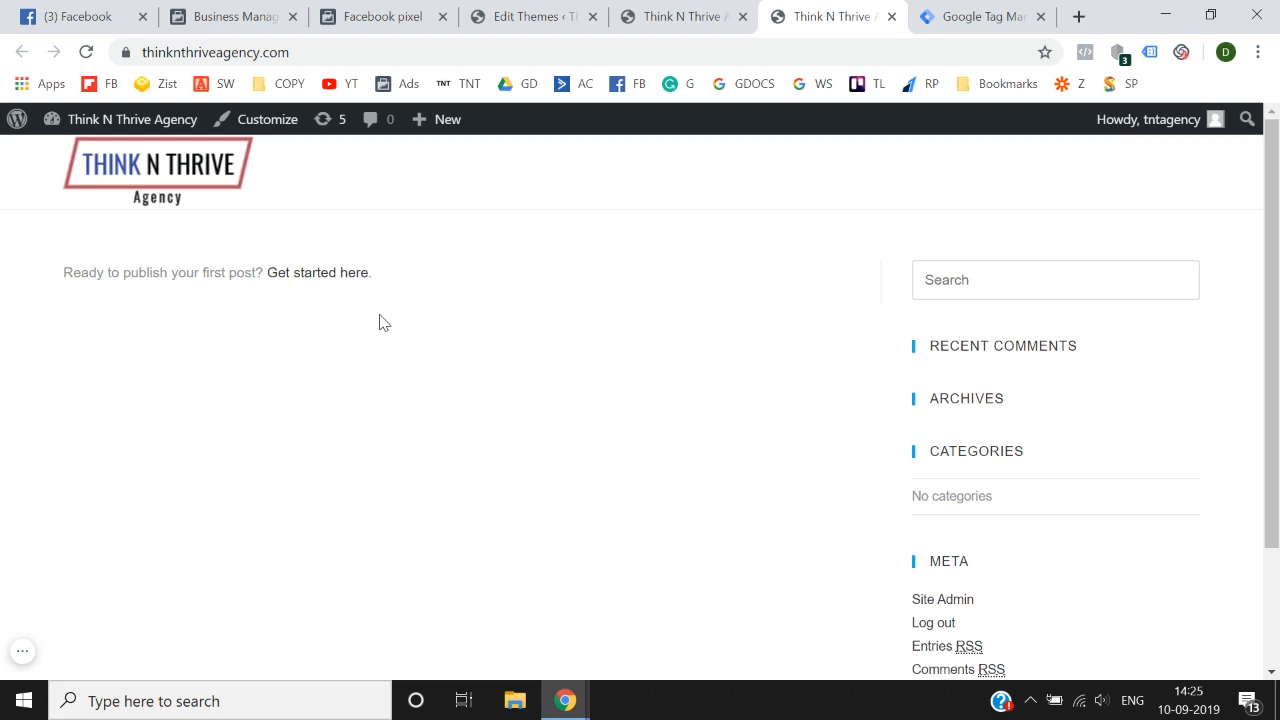
{"action": "key", "text": "F5"}
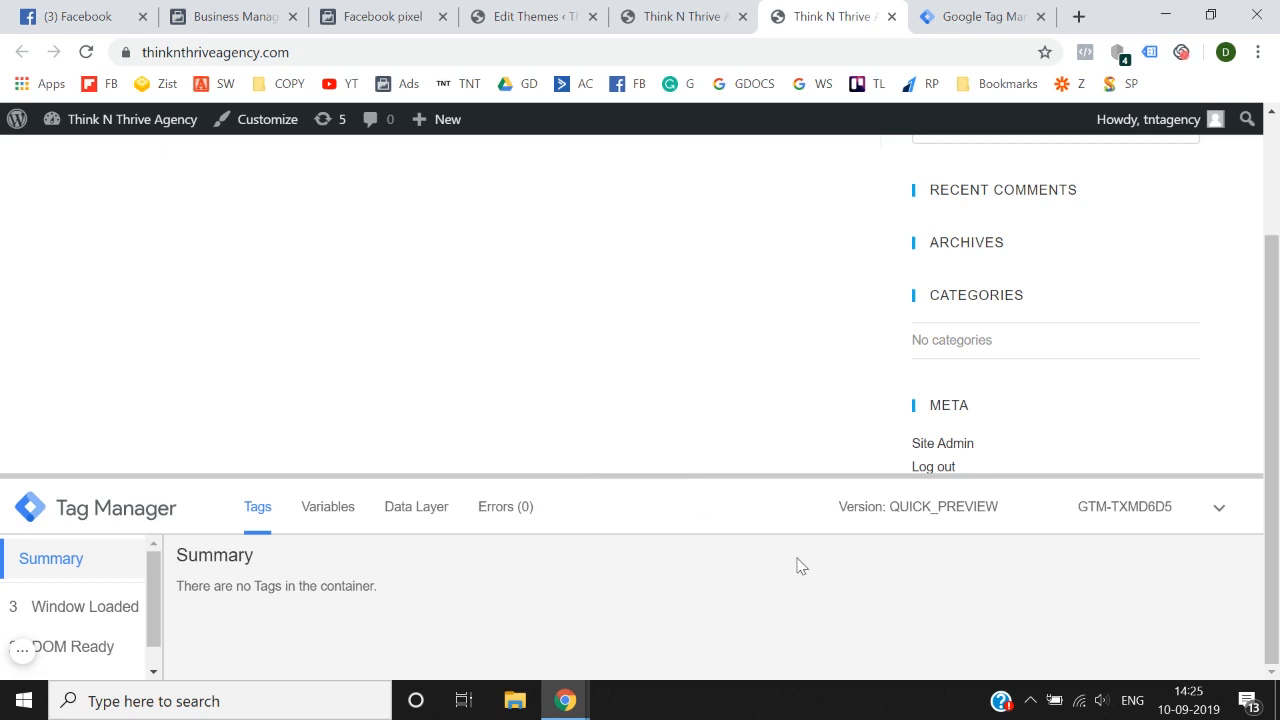
Step: Compare the container ID in the site's debug pane with the one in the Tag Manager workspace
{"action": "left_click", "coordinate": [975, 16]}
{"action": "left_click", "coordinate": [831, 10]}
{"action": "left_click", "coordinate": [975, 16]}
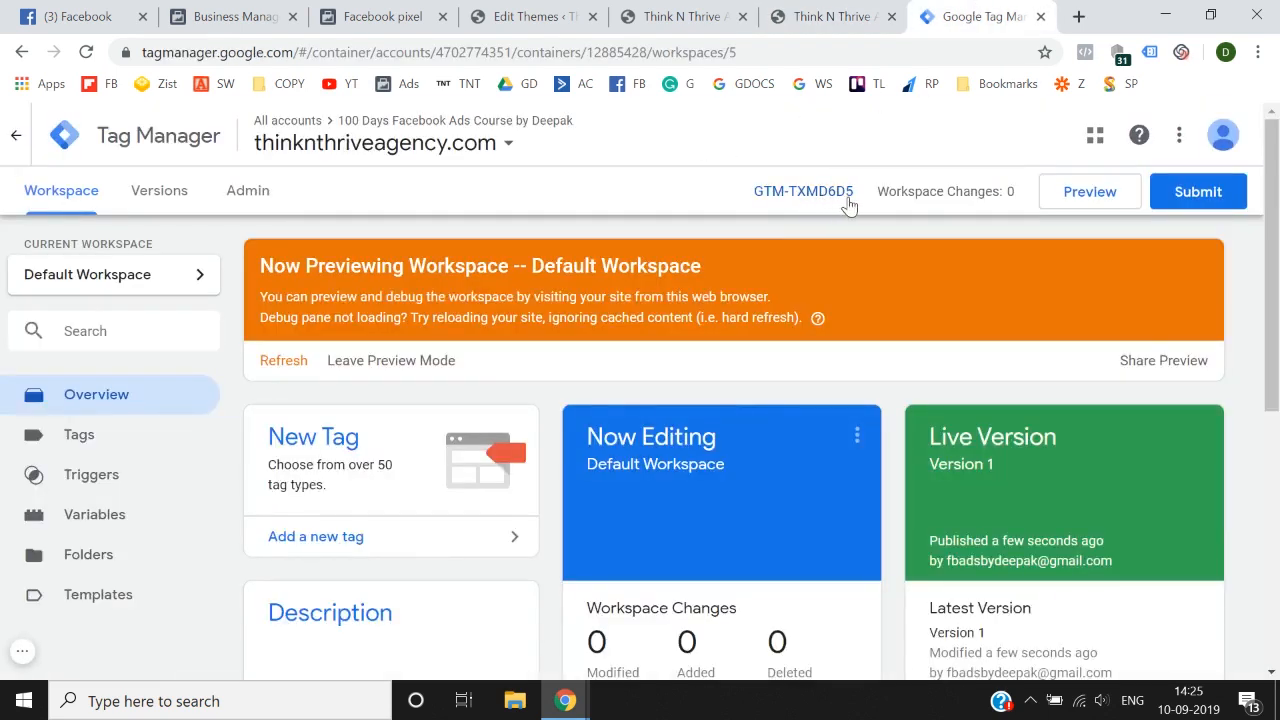
{"action": "left_click", "coordinate": [818, 14]}
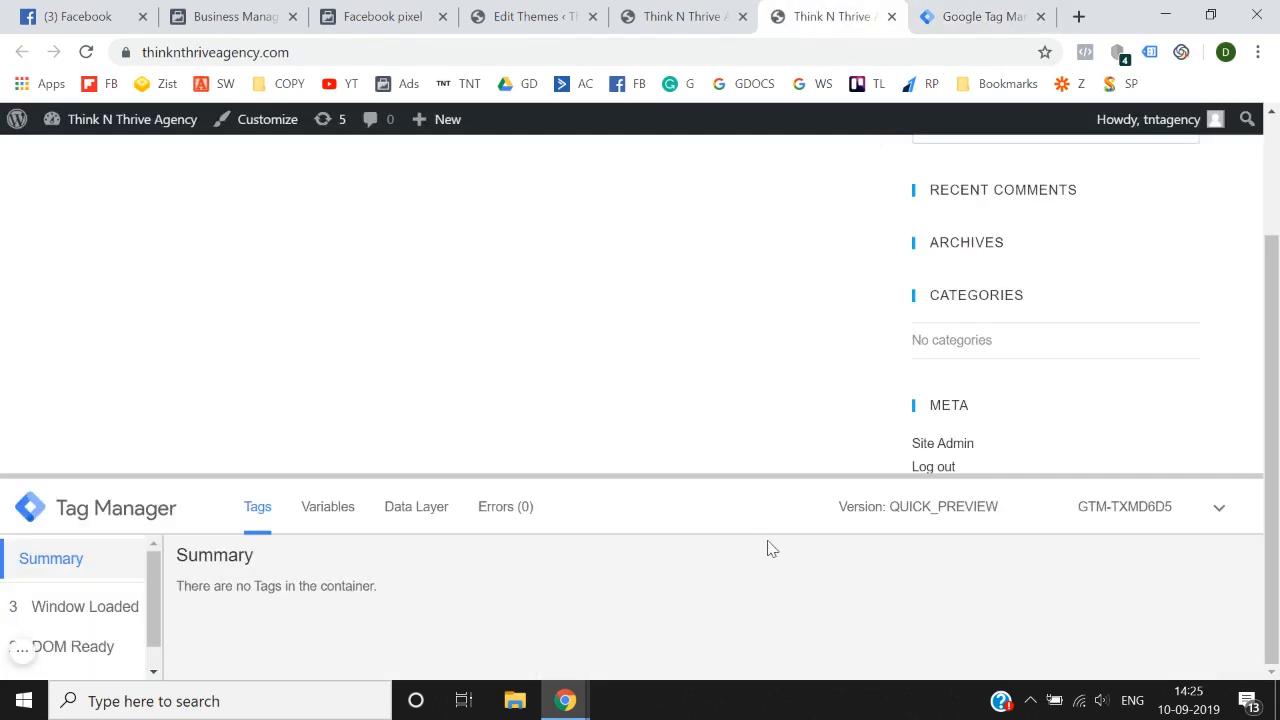
{"action": "left_click", "coordinate": [975, 16]}
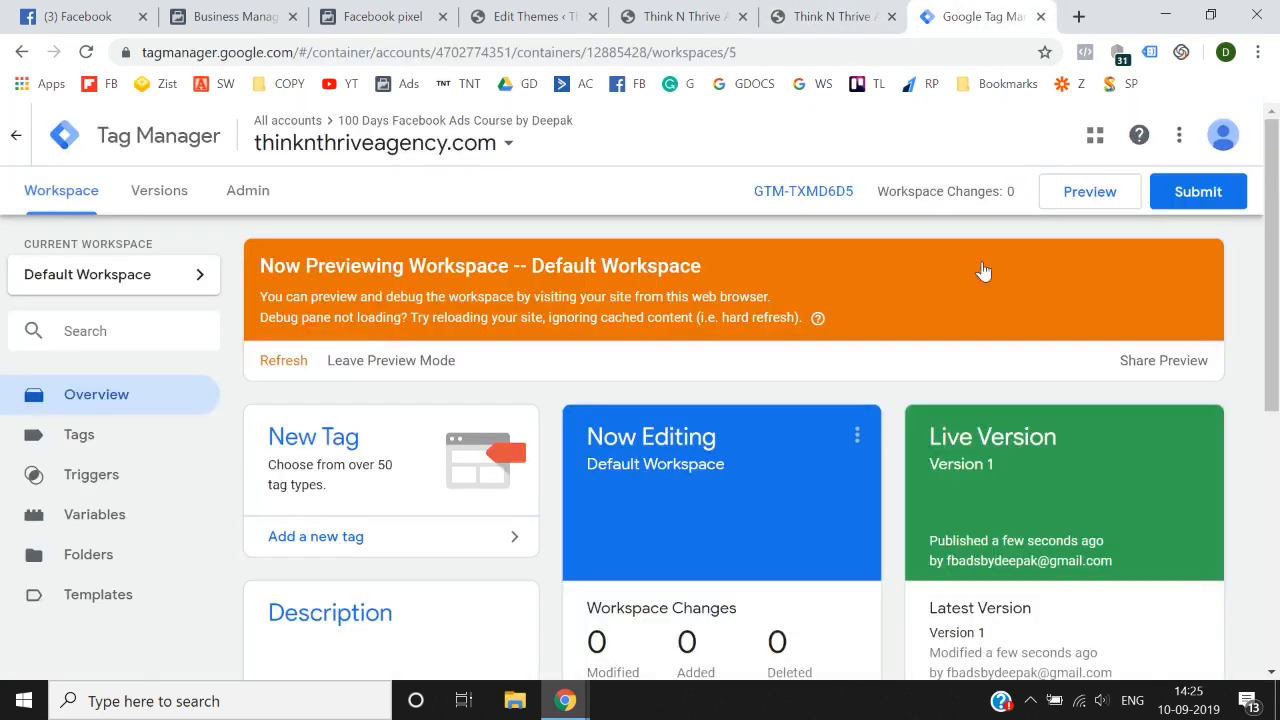
Step: Leave Tag Manager's preview mode and reload the live site to check it without the debug pane
{"action": "left_click", "coordinate": [418, 362]}
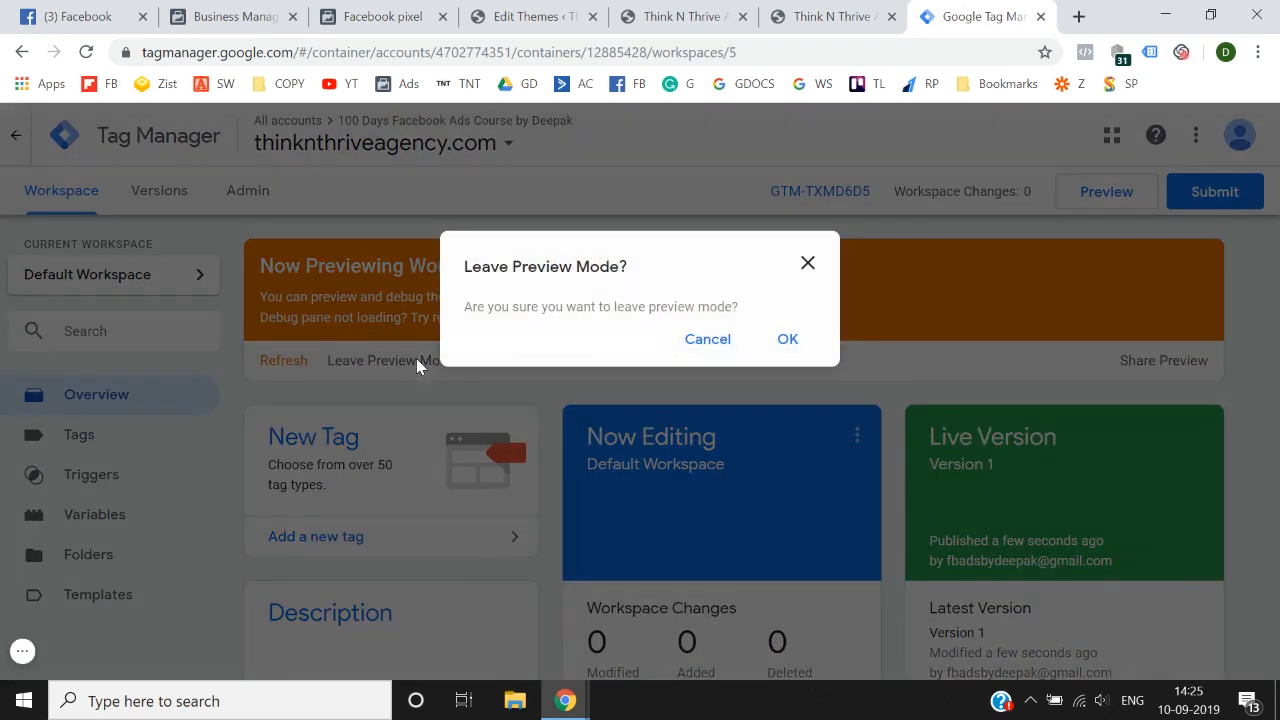
{"action": "left_click", "coordinate": [786, 342]}
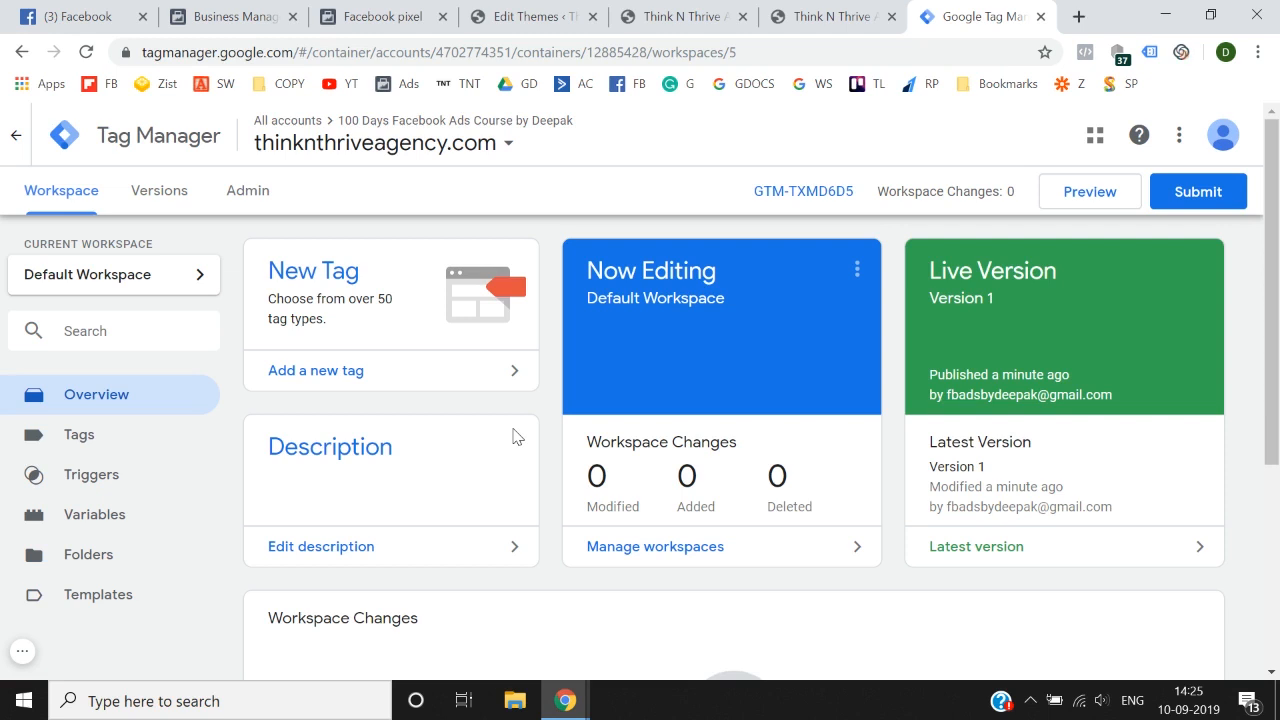
{"action": "left_click", "coordinate": [792, 14]}
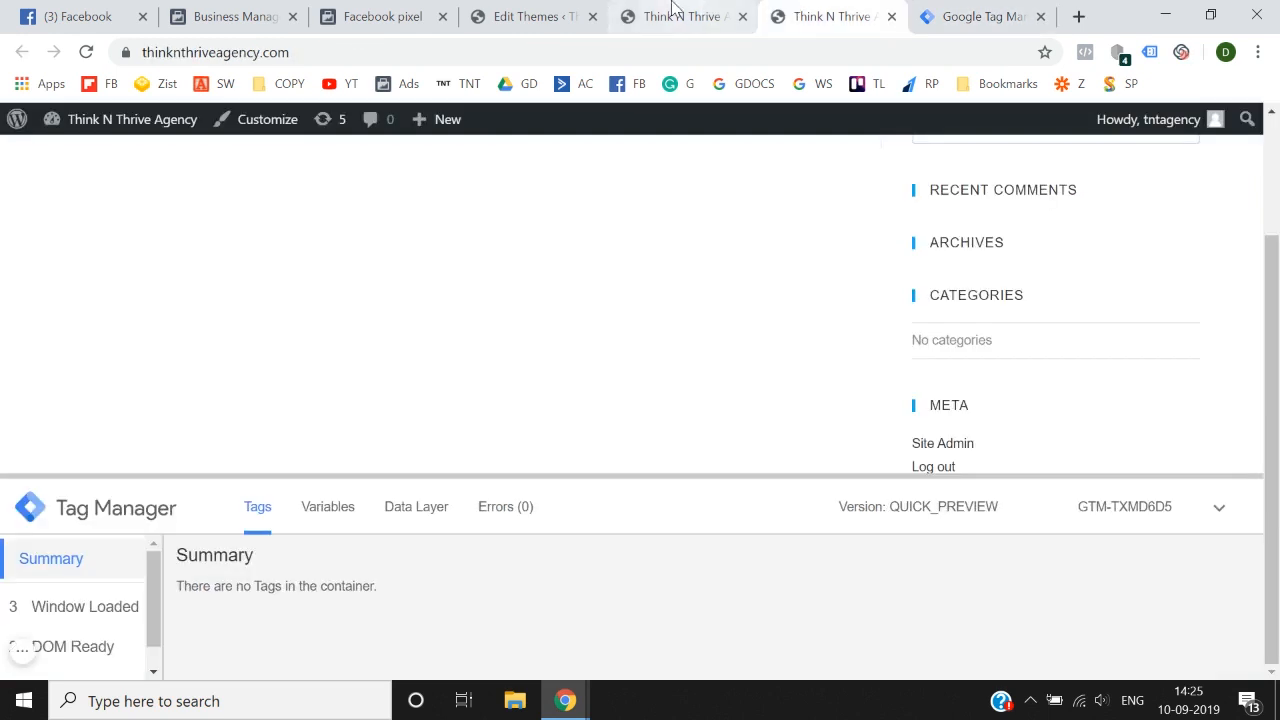
{"action": "left_click", "coordinate": [86, 52]}
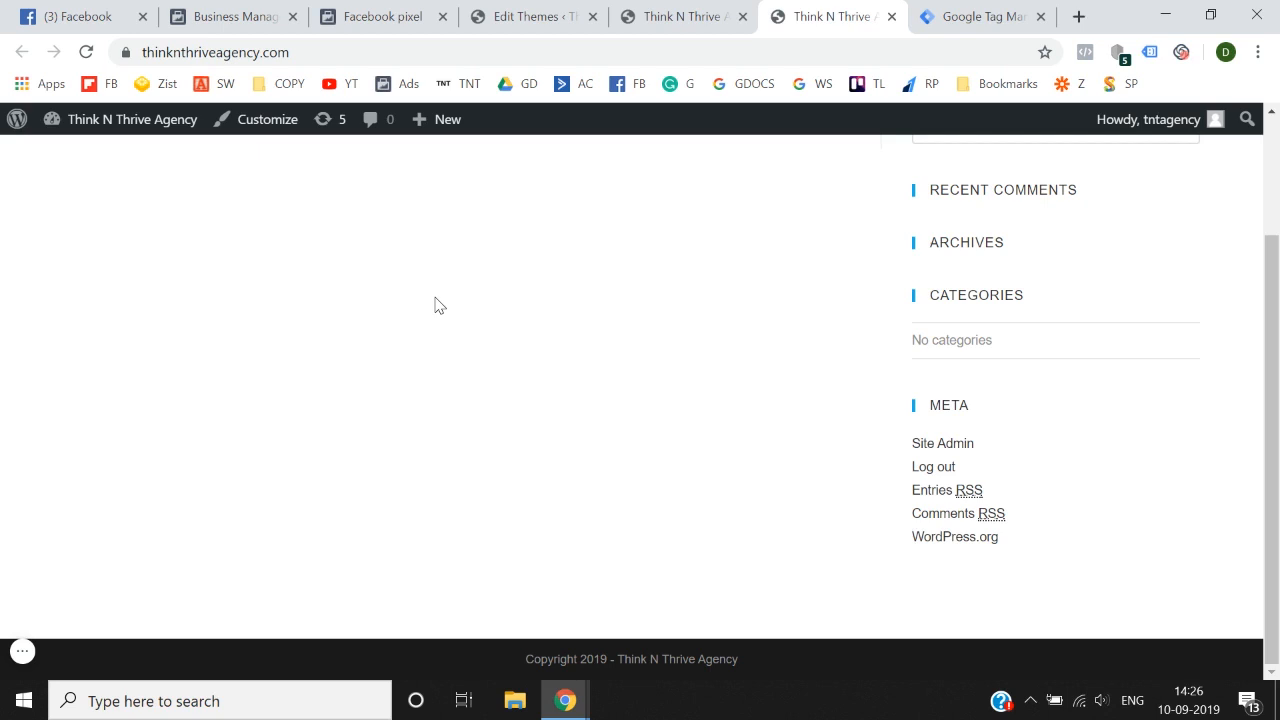
{"action": "left_click", "coordinate": [695, 12]}
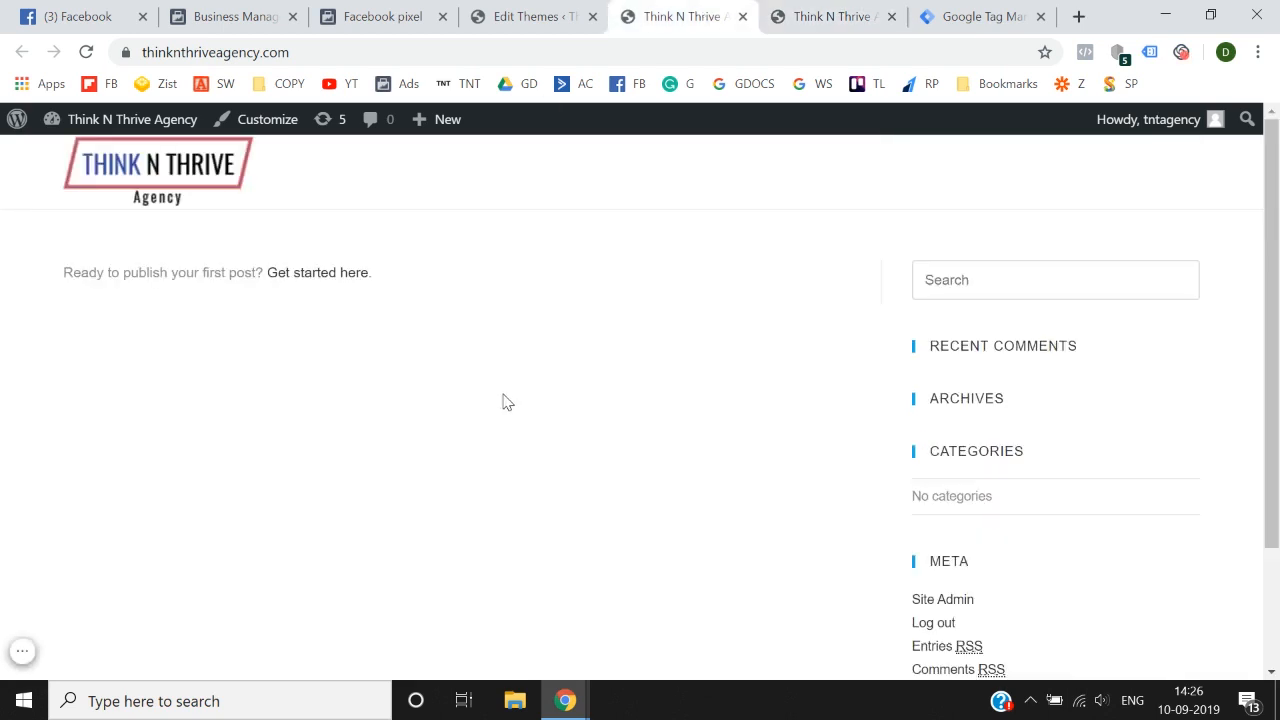
Step: Go to WordPress's page for adding plugins and search for "google tag manager"
{"action": "left_click", "coordinate": [567, 10]}
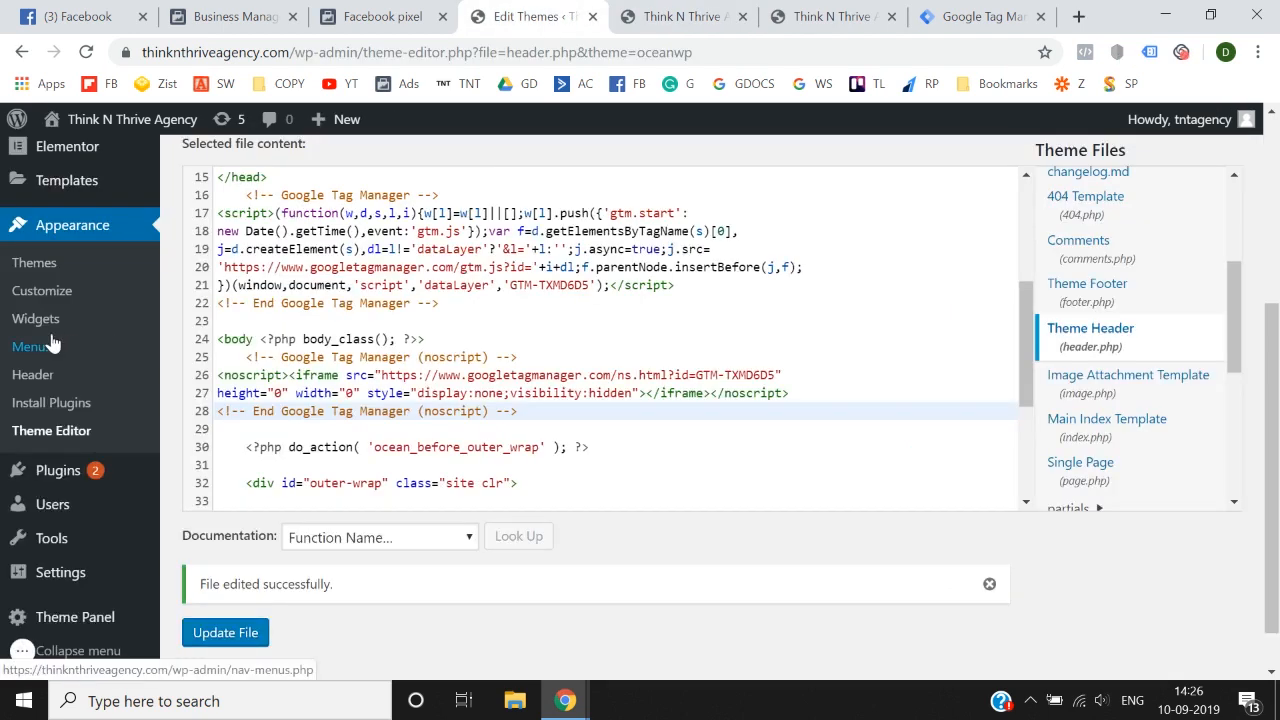
{"action": "scroll", "coordinate": [50, 344], "scroll_direction": "down", "scroll_amount": 1}
{"action": "mouse_move", "coordinate": [66, 430]}
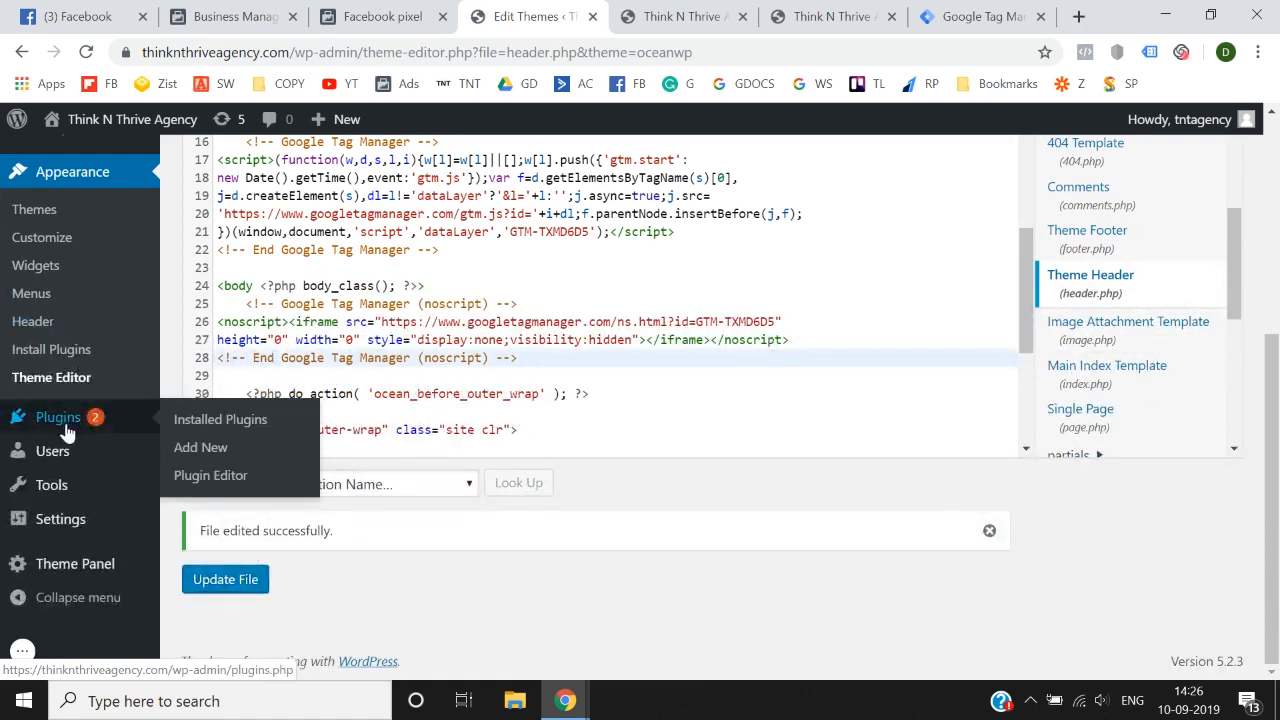
{"action": "left_click", "coordinate": [211, 452]}
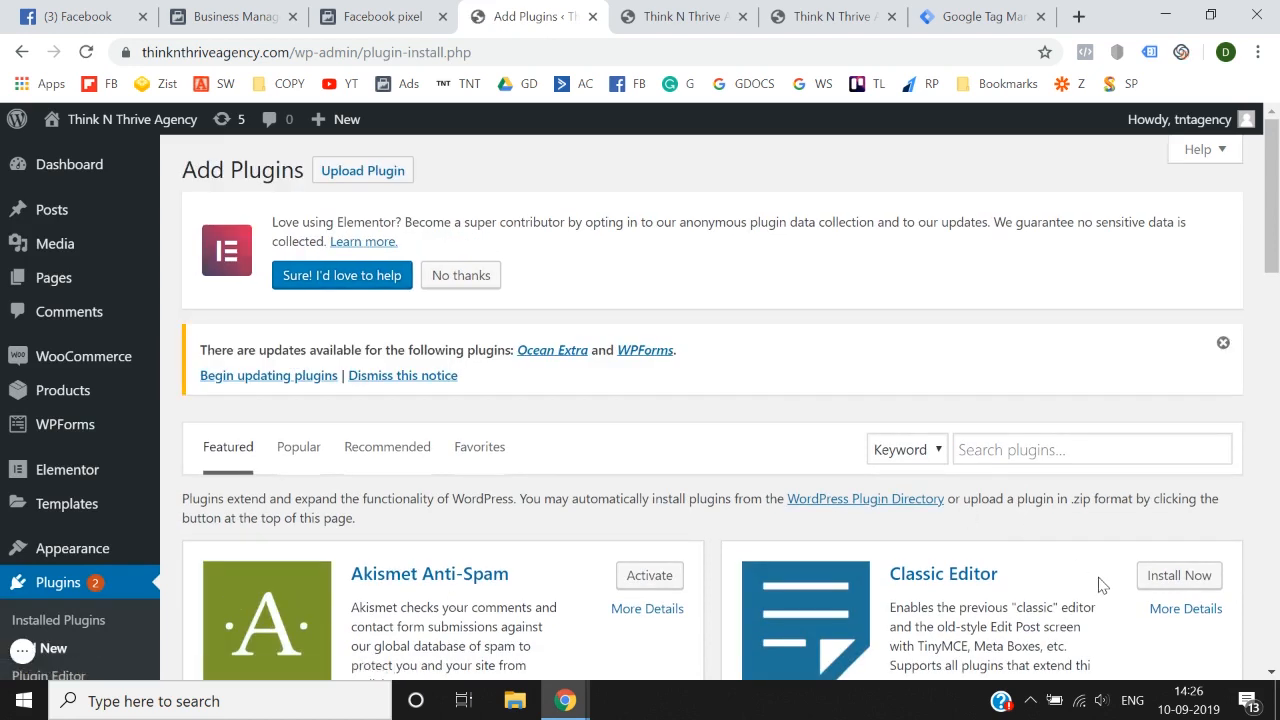
{"action": "left_click", "coordinate": [1009, 450]}
{"action": "type", "text": "google tag manager"}
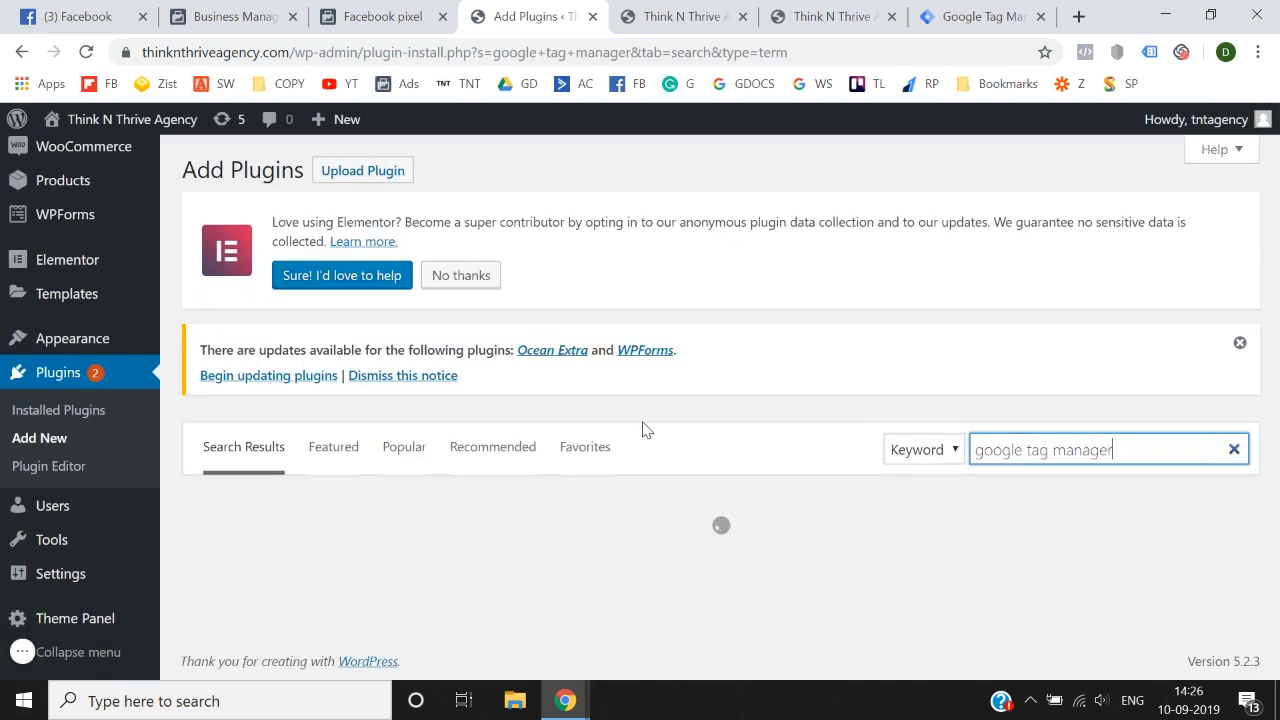
Step: Install and activate the Google Tag Manager for WordPress plugin
{"action": "scroll", "coordinate": [645, 430], "scroll_direction": "down", "scroll_amount": 2}
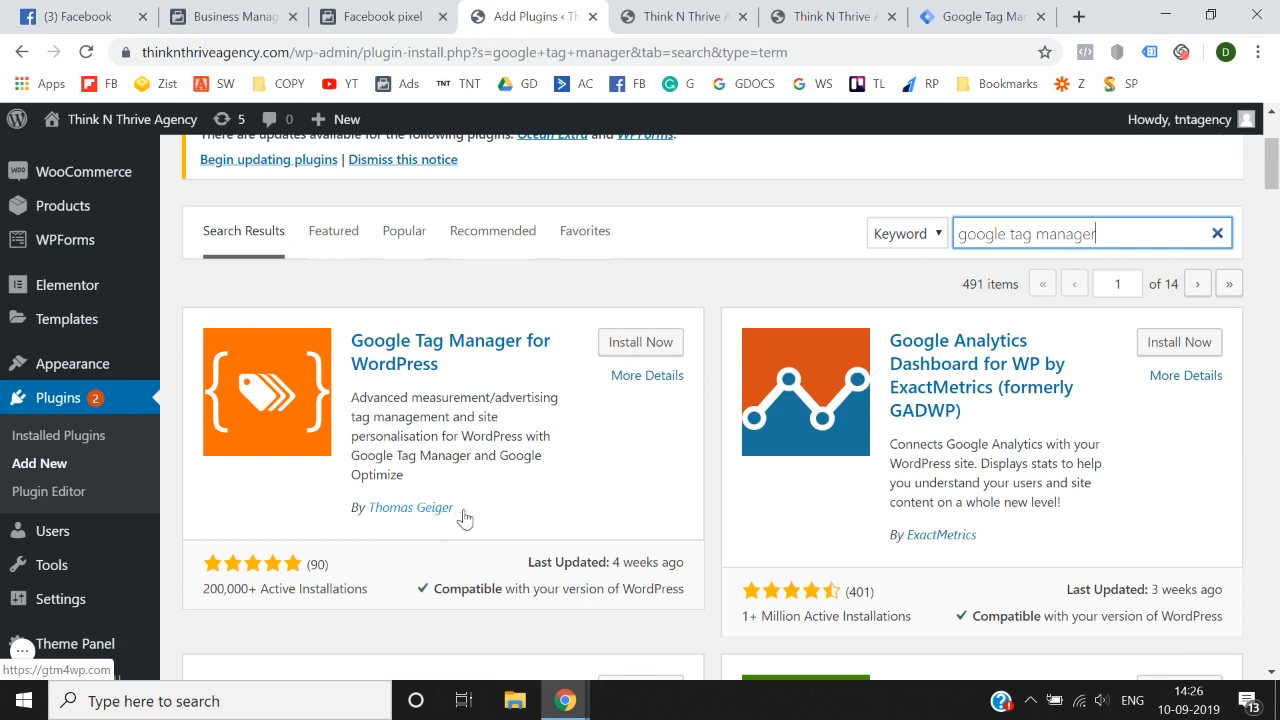
{"action": "left_click", "coordinate": [653, 343]}
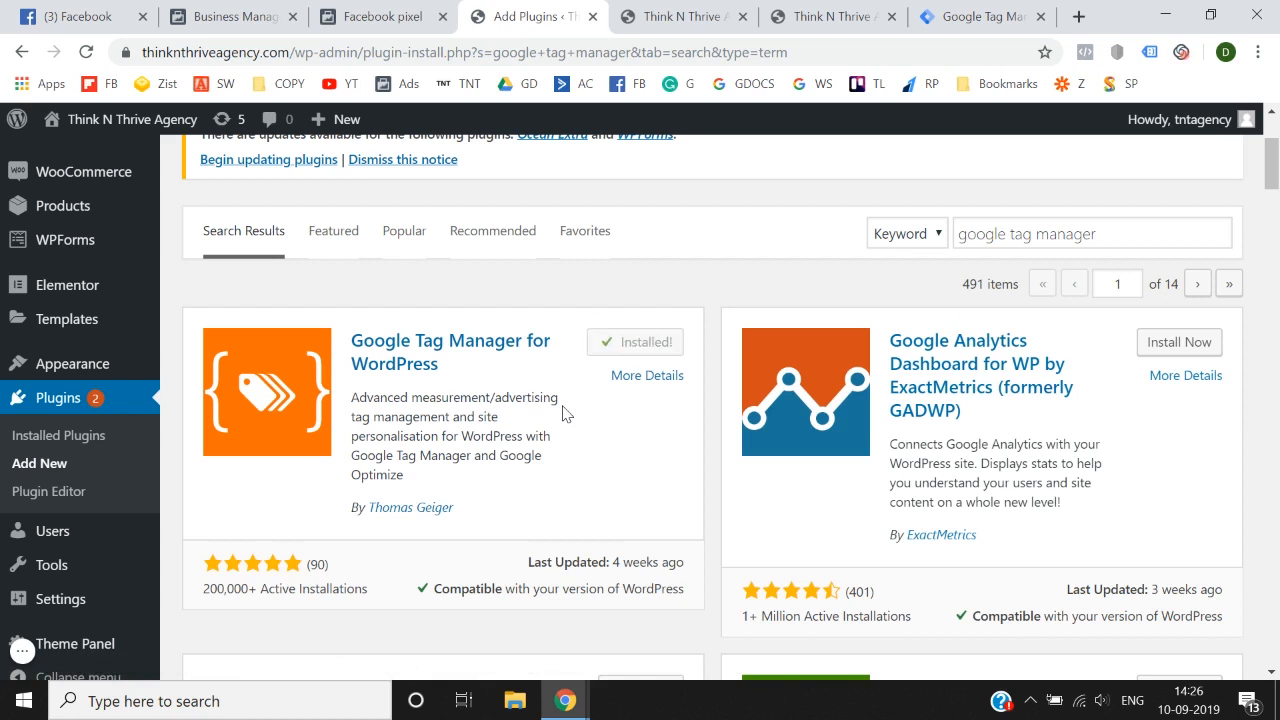
{"action": "left_click", "coordinate": [648, 343]}
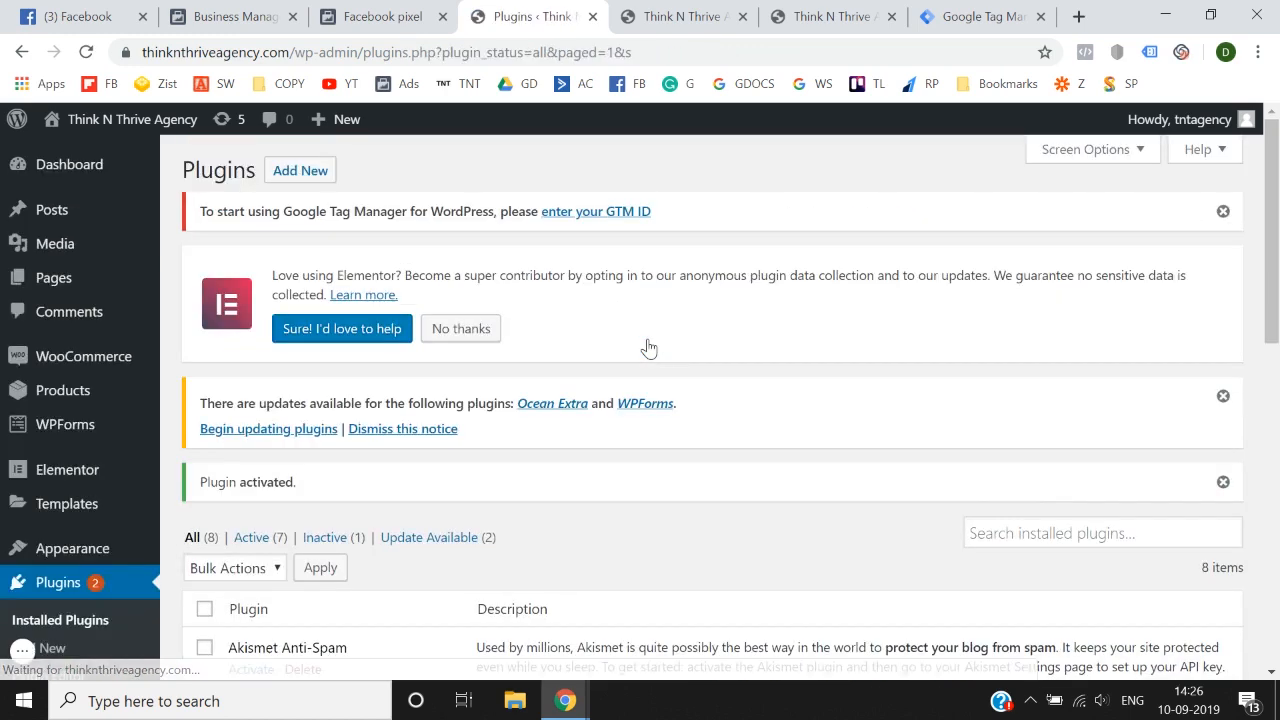
Step: Open the general settings of the Google Tag Manager plugin at the ID and container code placement options
{"action": "scroll", "coordinate": [150, 505], "scroll_direction": "down", "scroll_amount": 4}
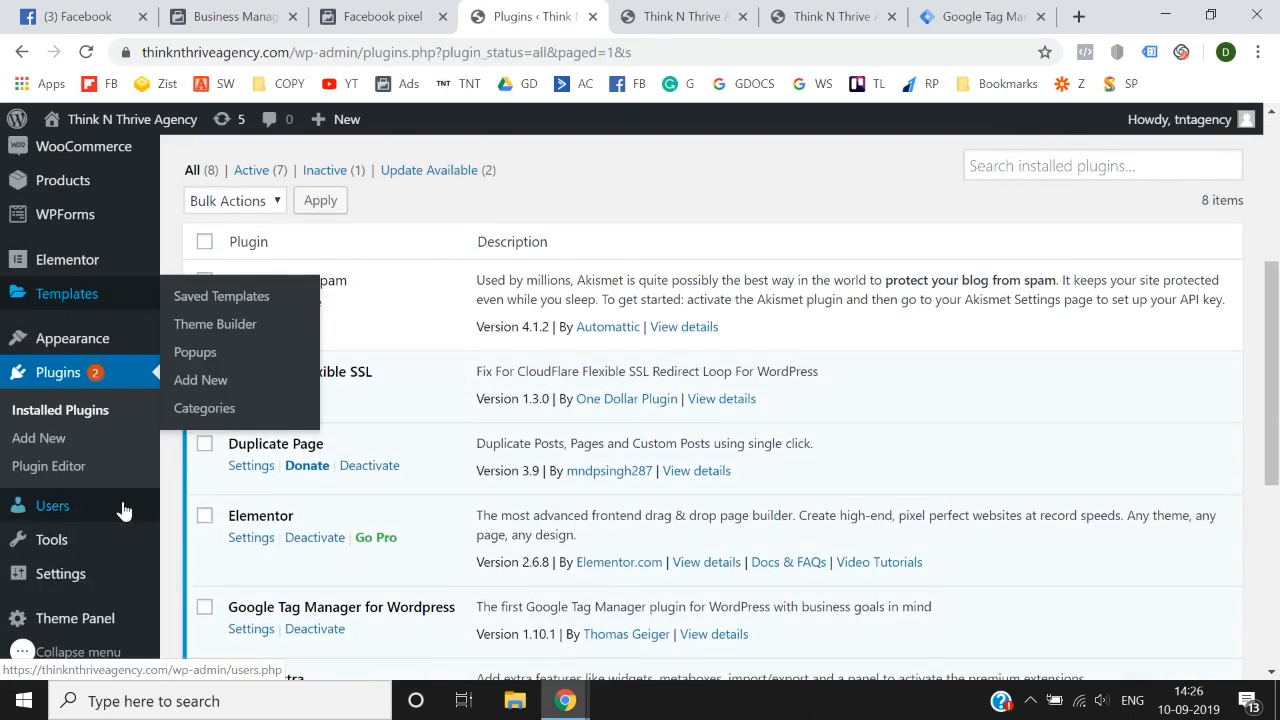
{"action": "mouse_move", "coordinate": [75, 578]}
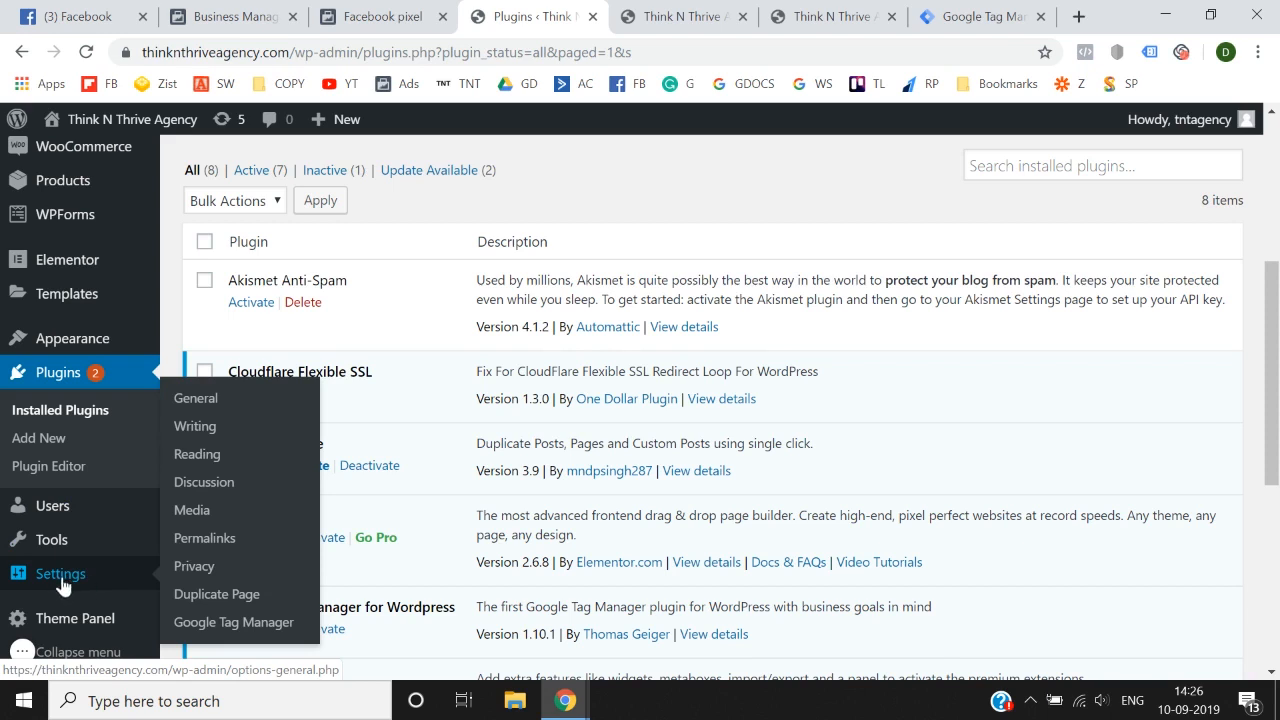
{"action": "left_click", "coordinate": [262, 630]}
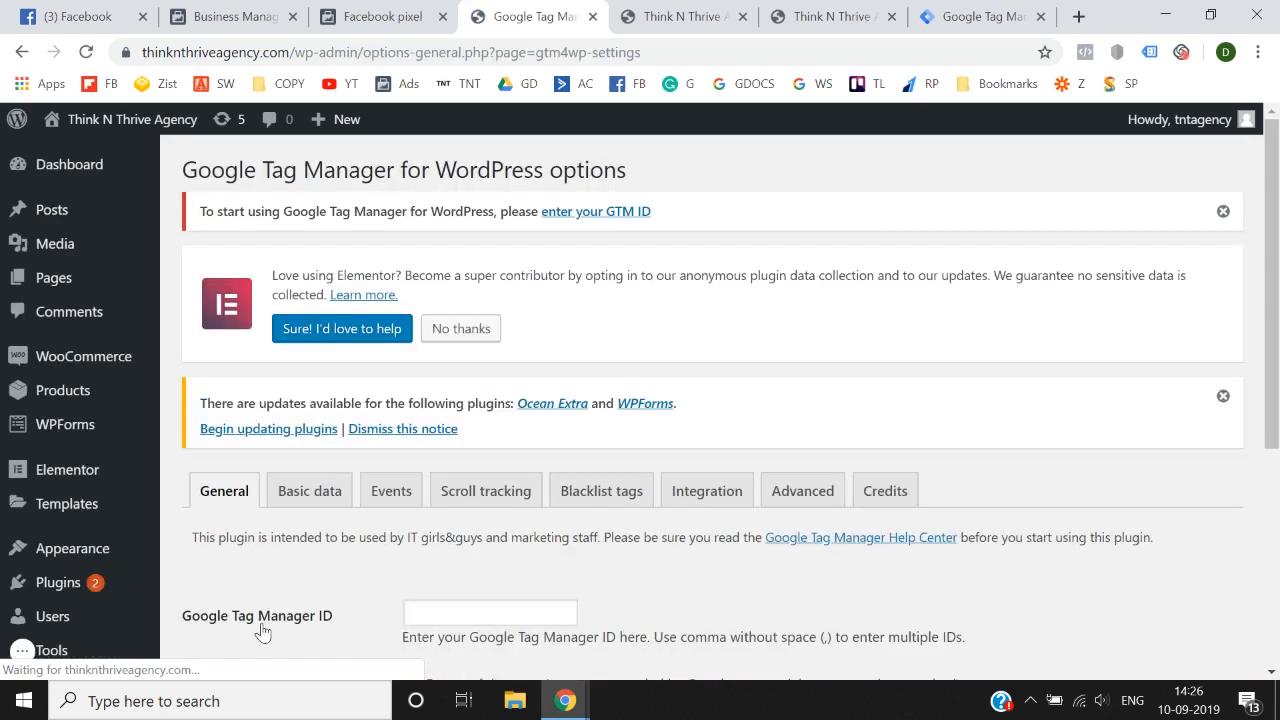
{"action": "scroll", "coordinate": [305, 570], "scroll_direction": "down", "scroll_amount": 3}
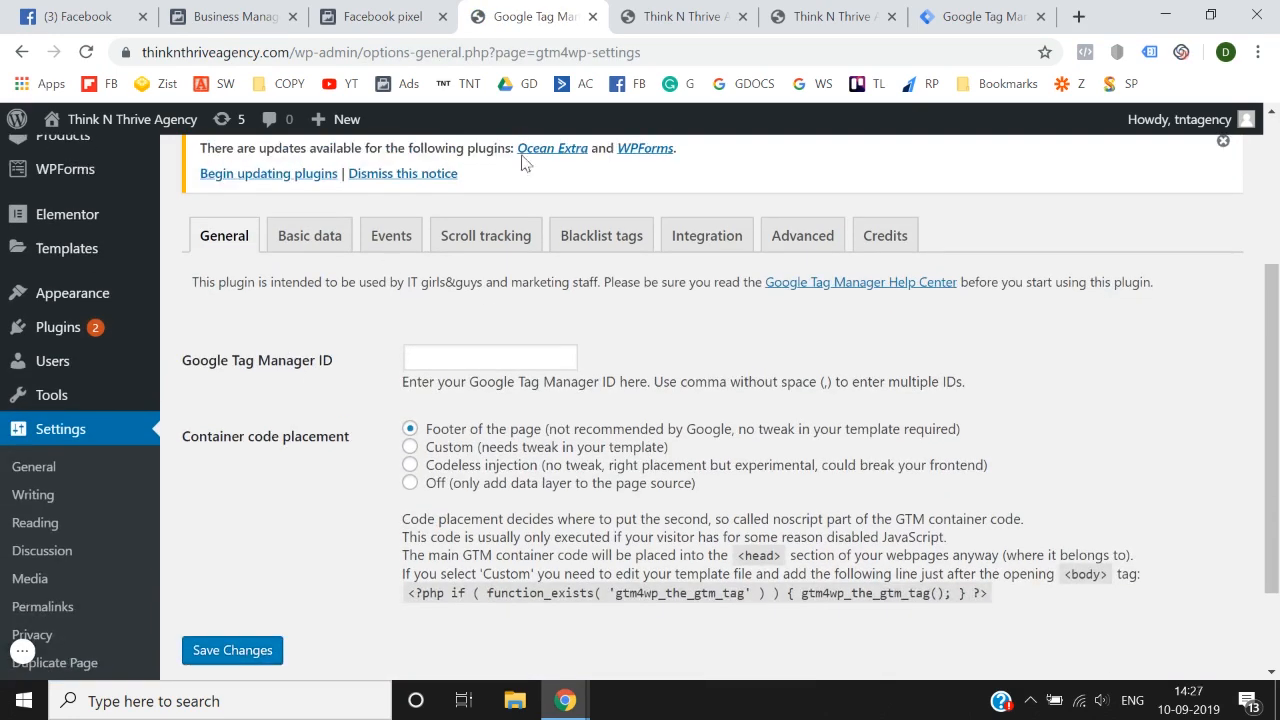
Step: Switch to the Tag Manager workspace for thinknthriveagency.com and copy its container ID
{"action": "left_click", "coordinate": [830, 17]}
{"action": "scroll", "coordinate": [773, 400], "scroll_direction": "up", "scroll_amount": 5}
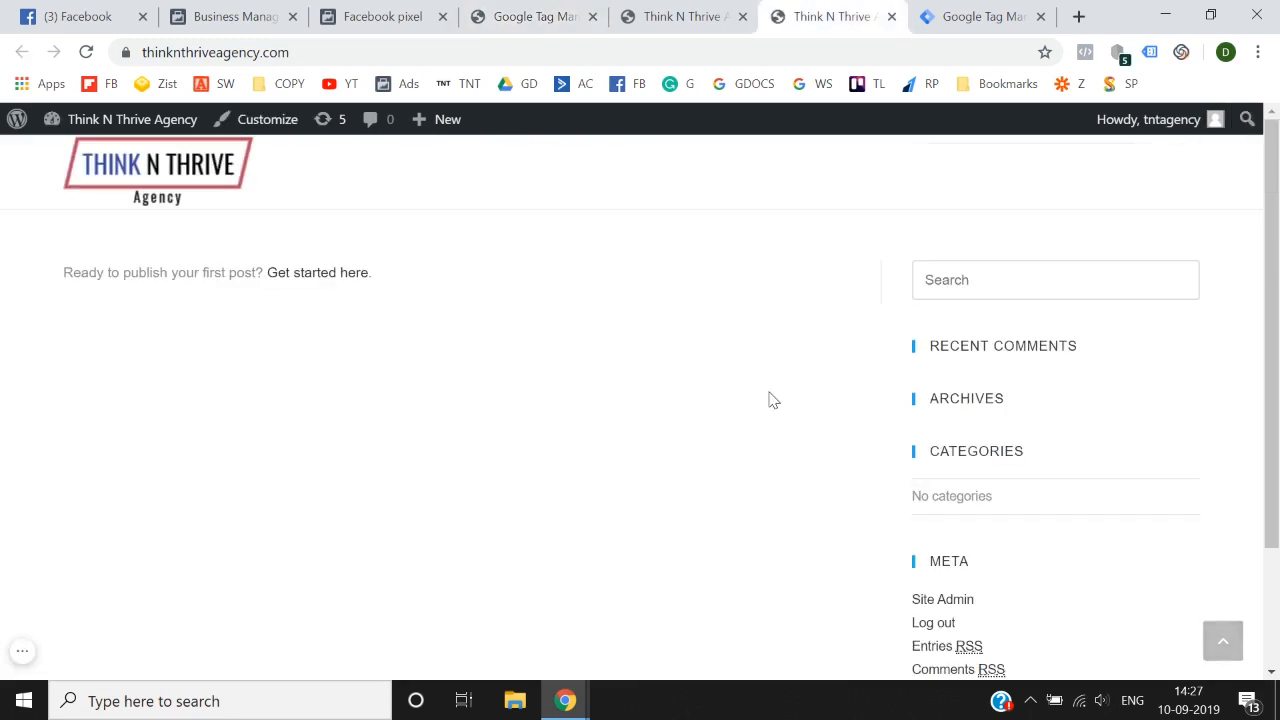
{"action": "left_click", "coordinate": [693, 16]}
{"action": "left_click", "coordinate": [858, 10]}
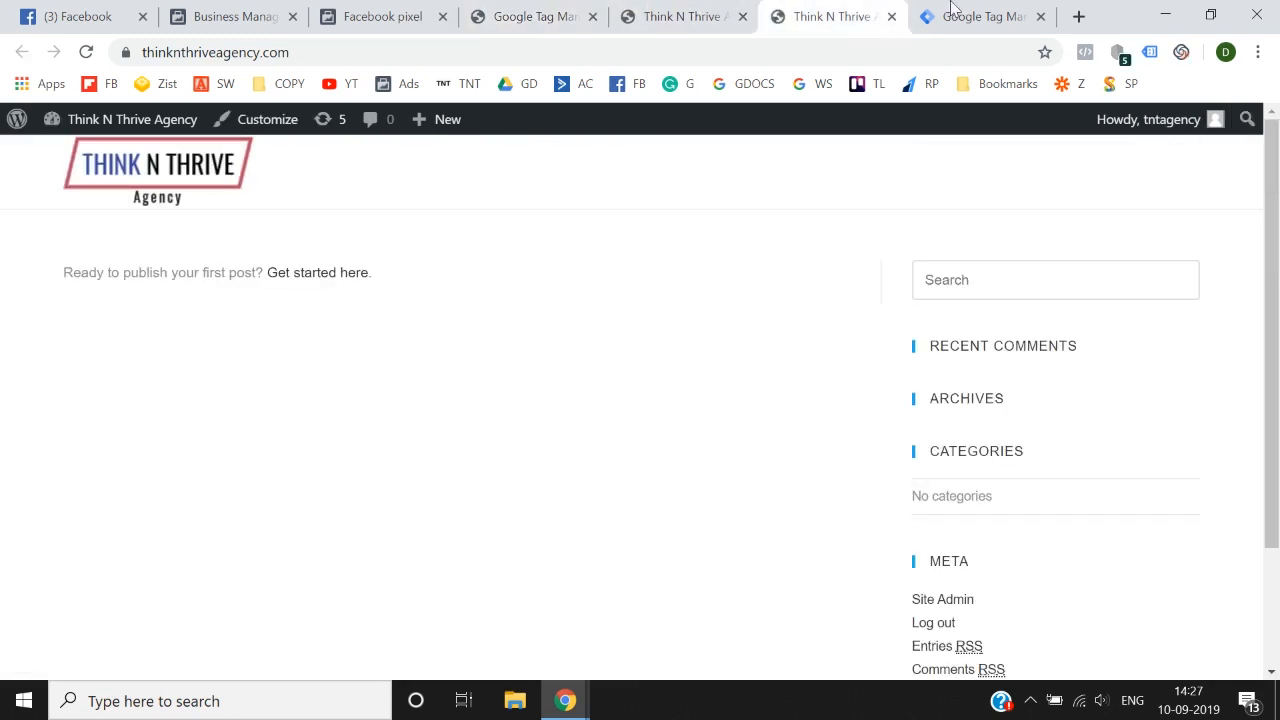
{"action": "left_click", "coordinate": [954, 10]}
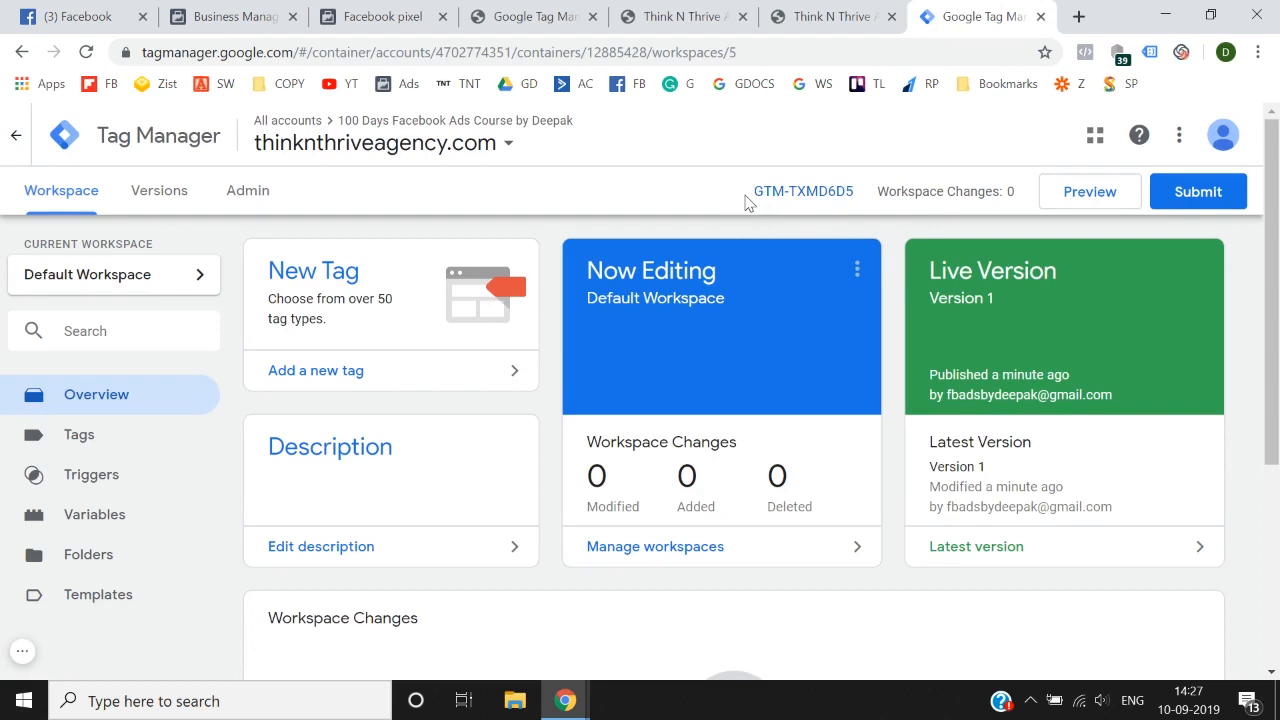
{"action": "left_click_drag", "start_coordinate": [752, 192], "coordinate": [851, 195]}
{"action": "key", "text": "ctrl+c"}
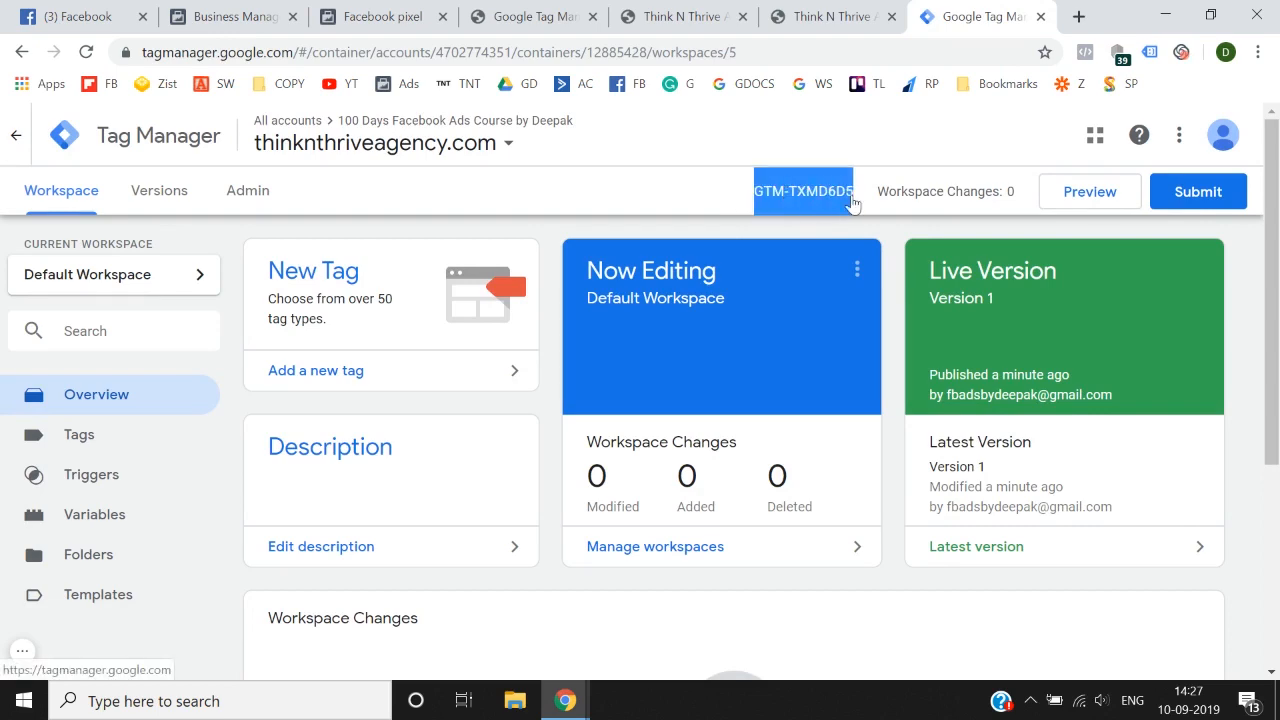
Step: Return to the WordPress plugin's settings and enter the copied container ID as the Google Tag Manager ID, without the leading space
{"action": "left_click", "coordinate": [383, 16]}
{"action": "left_click", "coordinate": [630, 10]}
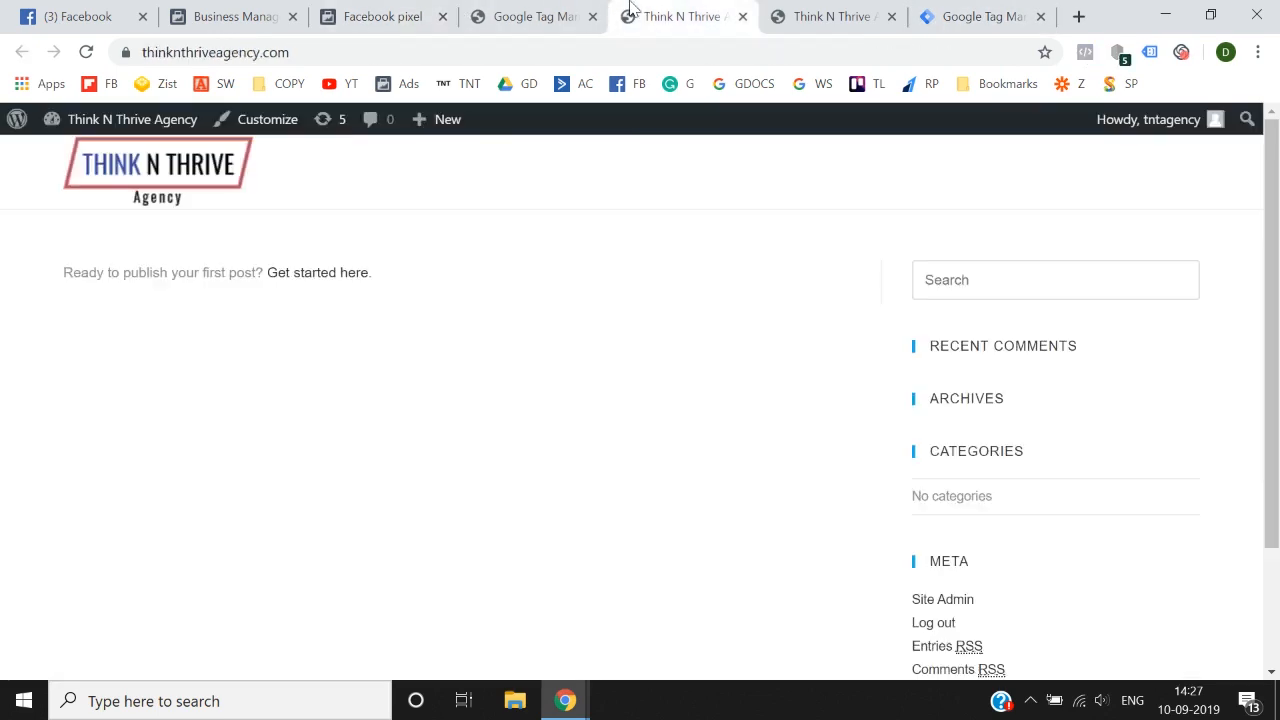
{"action": "left_click", "coordinate": [778, 10]}
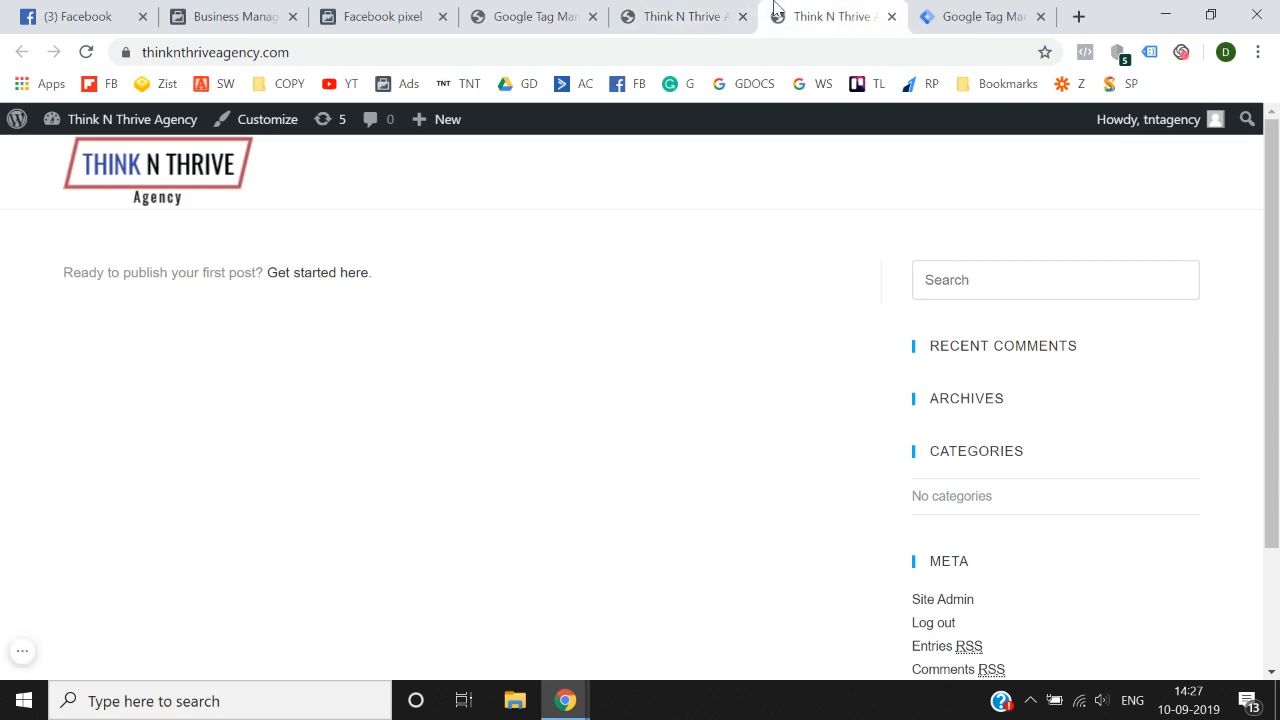
{"action": "left_click", "coordinate": [572, 9]}
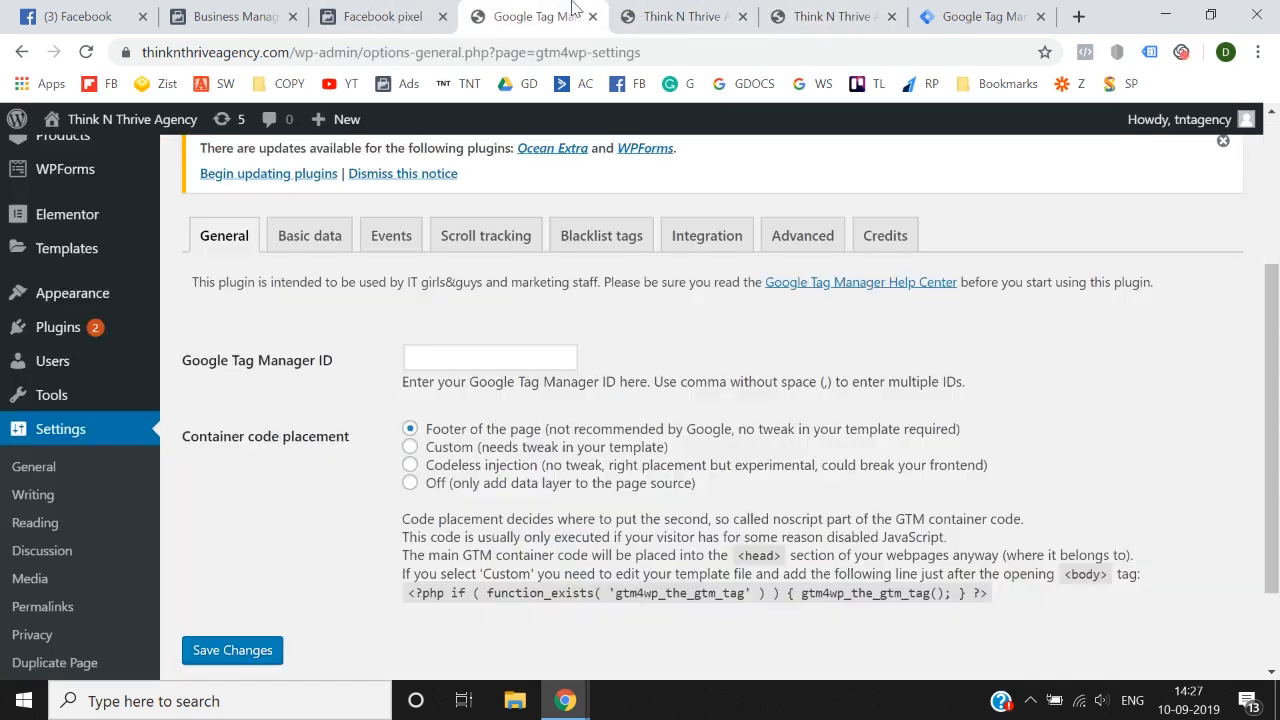
{"action": "left_click", "coordinate": [483, 358]}
{"action": "key", "text": "ctrl+v"}
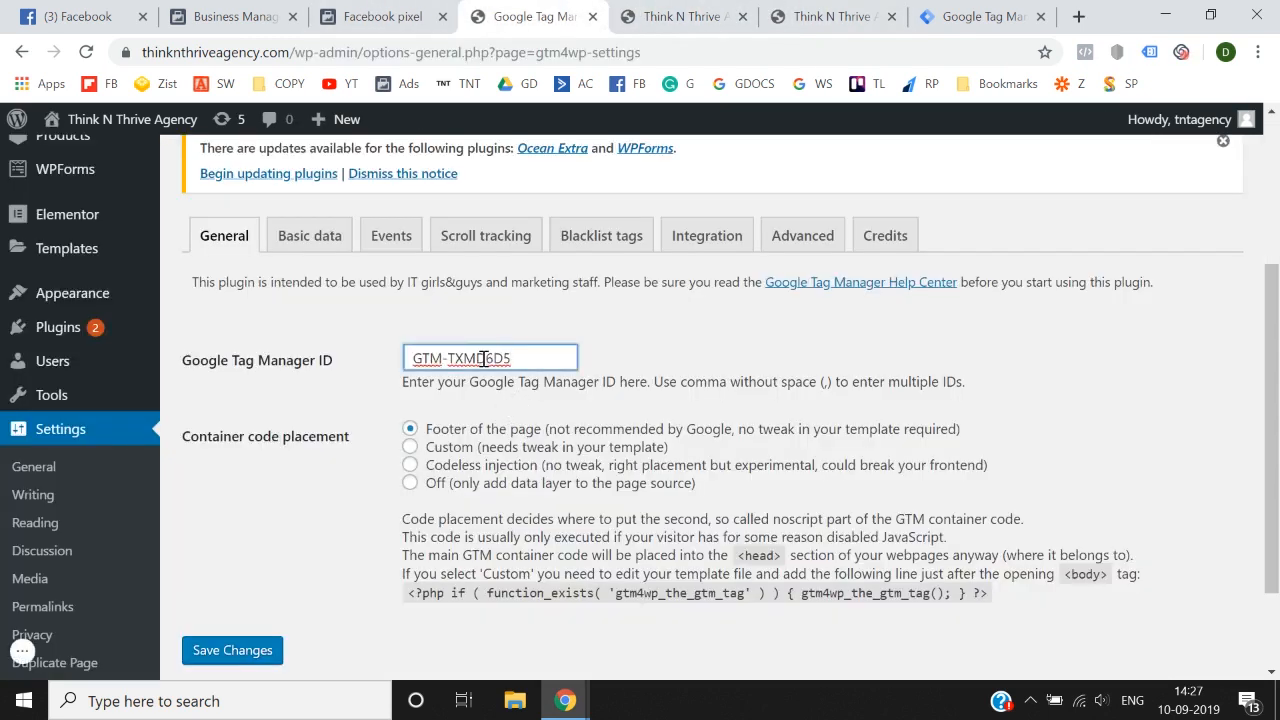
{"action": "left_click", "coordinate": [416, 362]}
{"action": "key", "text": "BackSpace"}
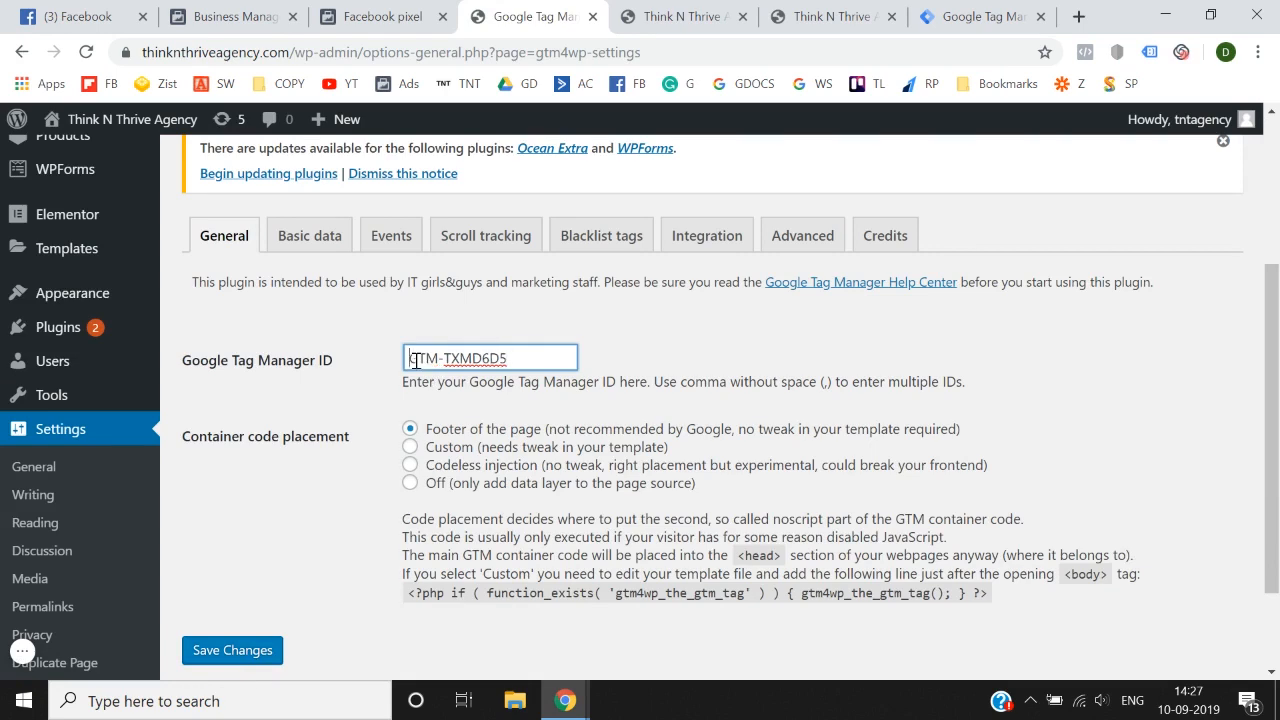
Step: Choose codeless injection as the container code placement, and leave the settings unsaved for the WordPress dashboard home
{"action": "left_click", "coordinate": [410, 467]}
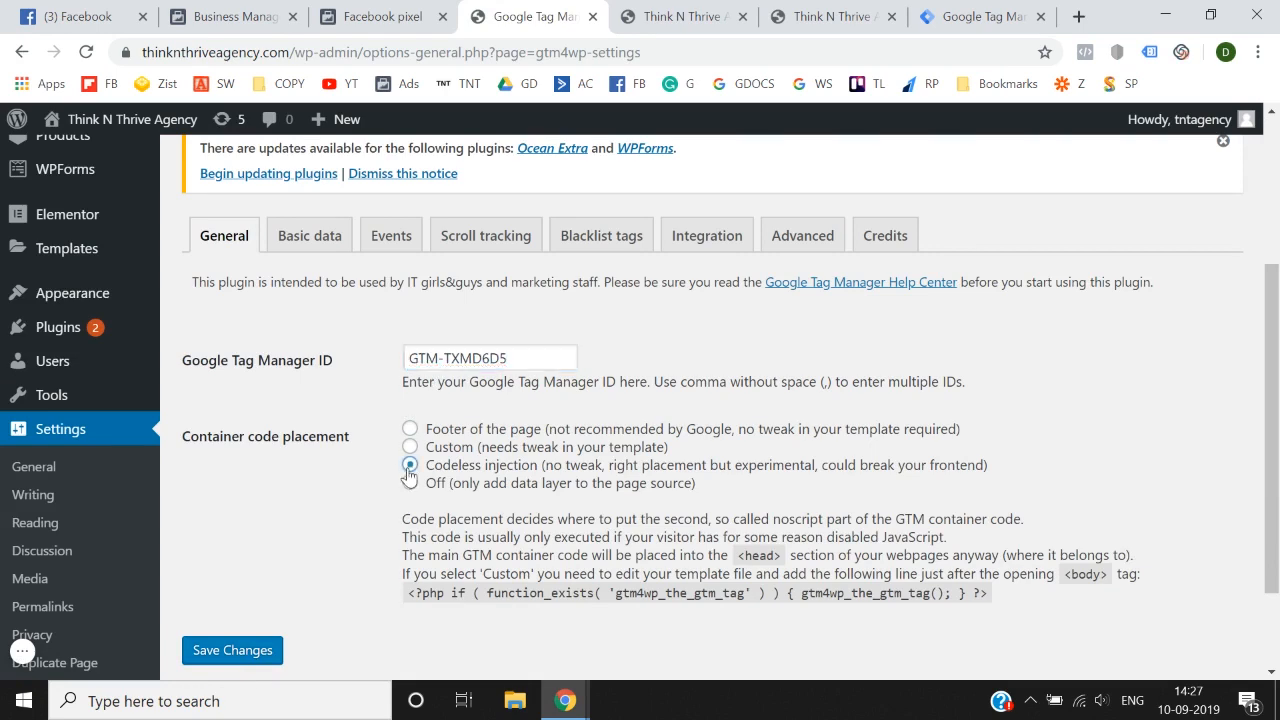
{"action": "scroll", "coordinate": [325, 521], "scroll_direction": "down", "scroll_amount": 1}
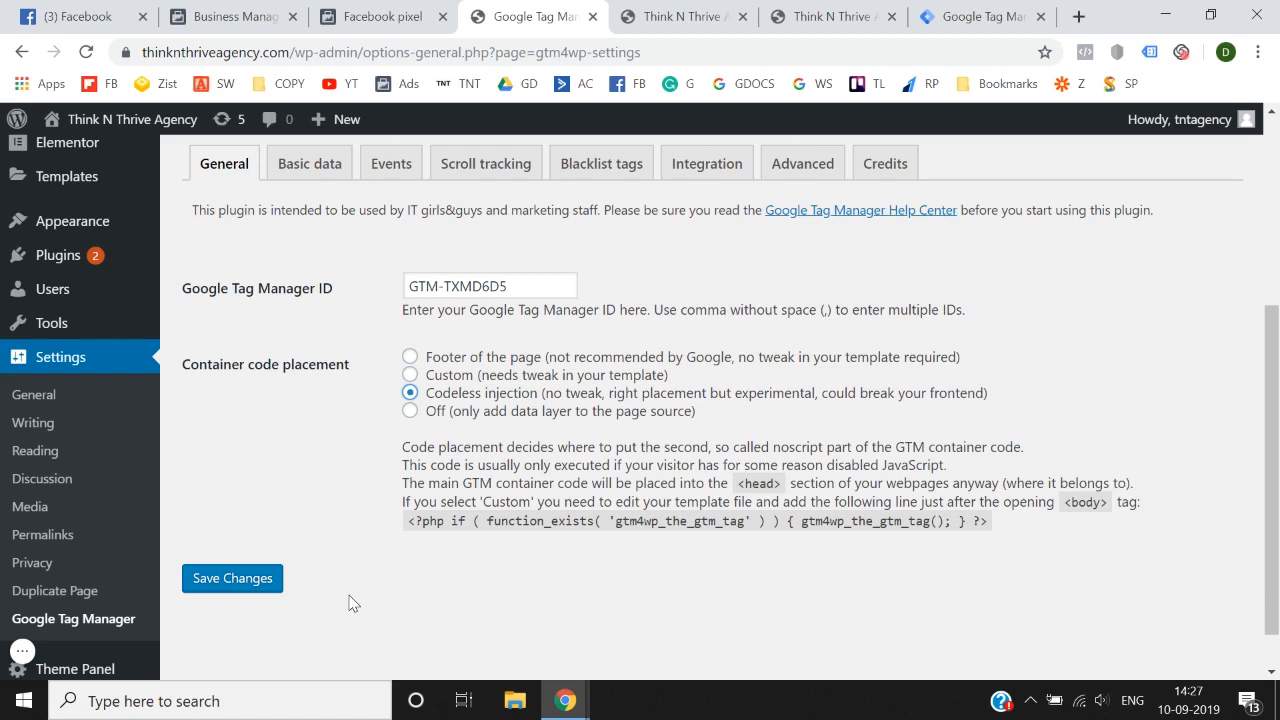
{"action": "scroll", "coordinate": [349, 603], "scroll_direction": "up", "scroll_amount": 4}
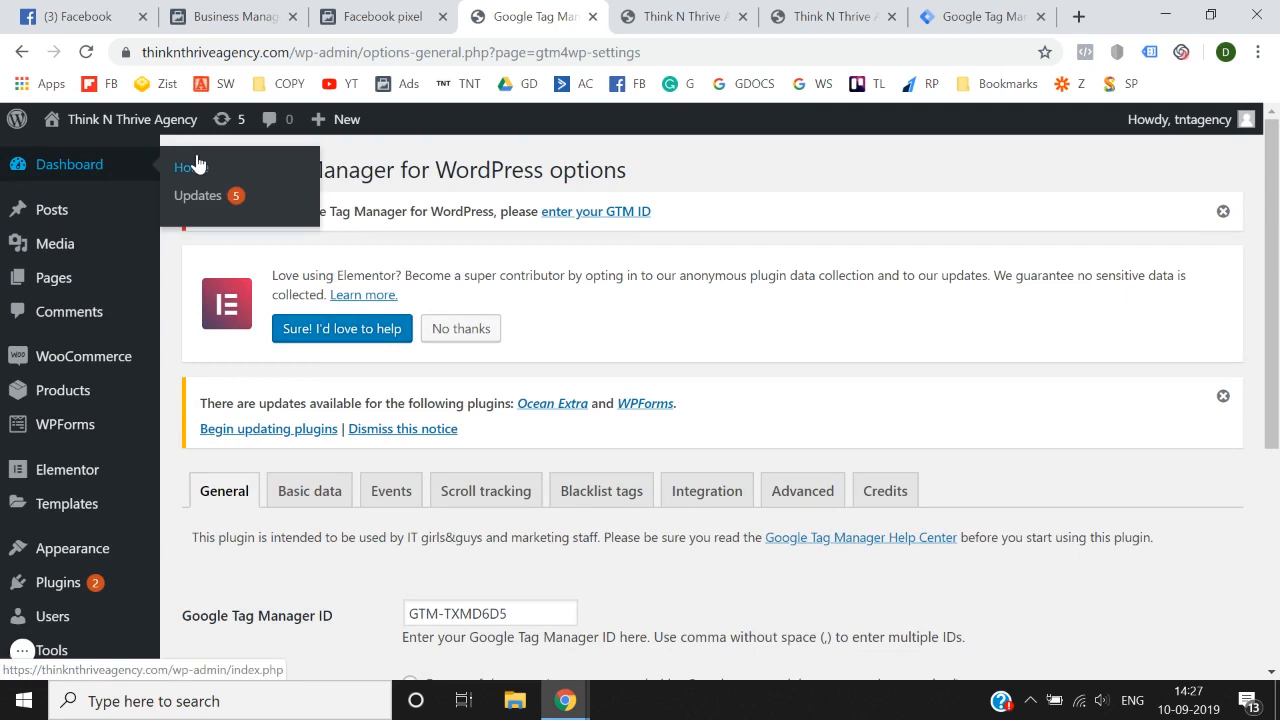
{"action": "left_click", "coordinate": [197, 165]}
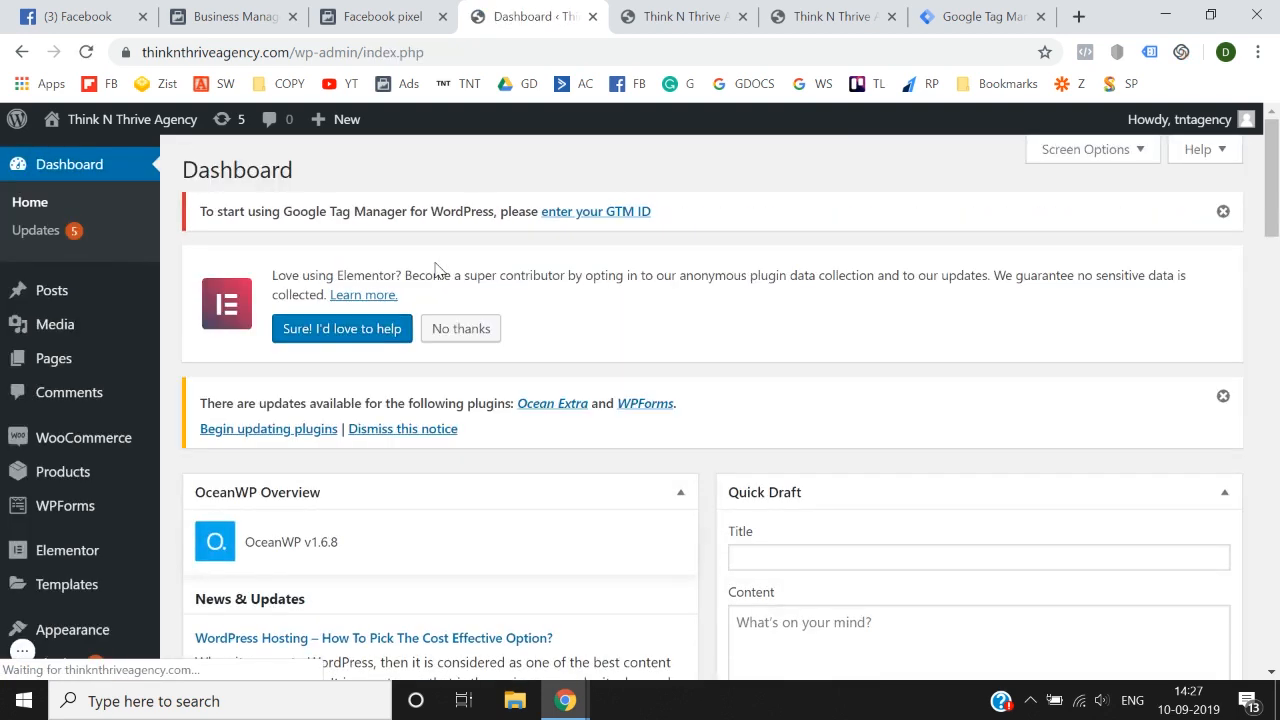
Step: Review the Facebook Pixel base code in the Install pixel dialog of Events Manager
{"action": "left_click", "coordinate": [352, 8]}
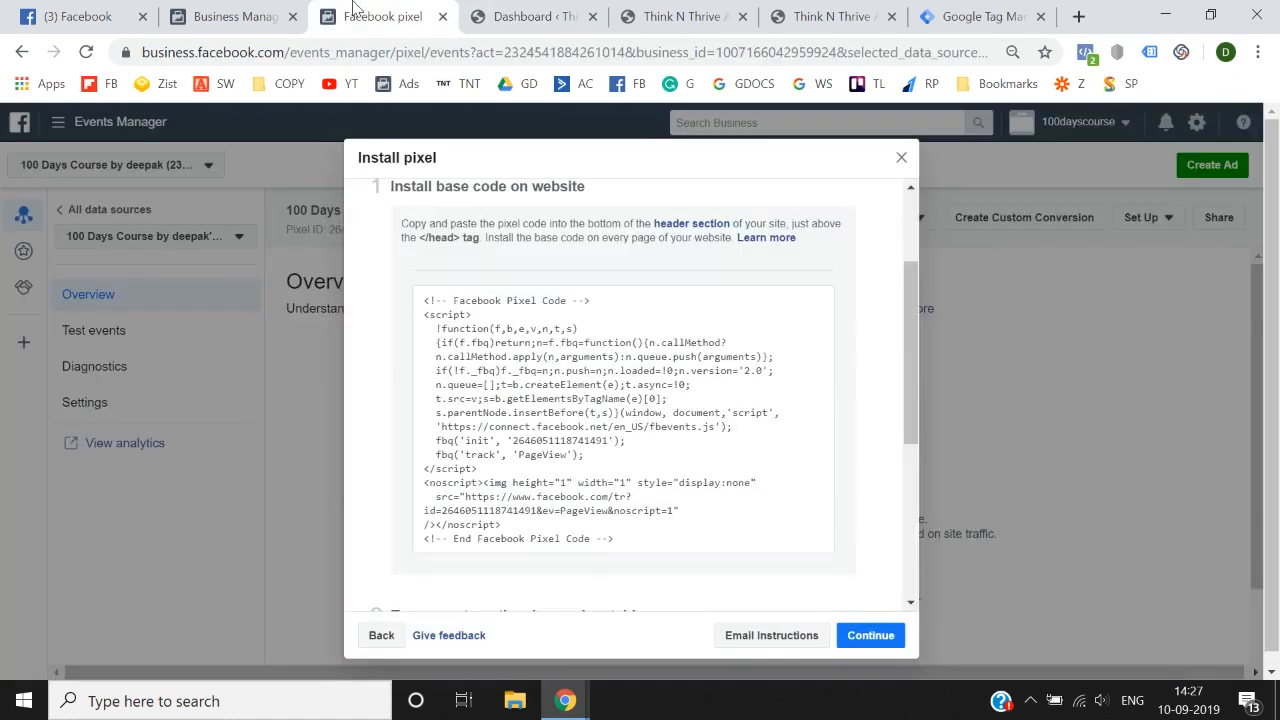
{"action": "left_click", "coordinate": [537, 8]}
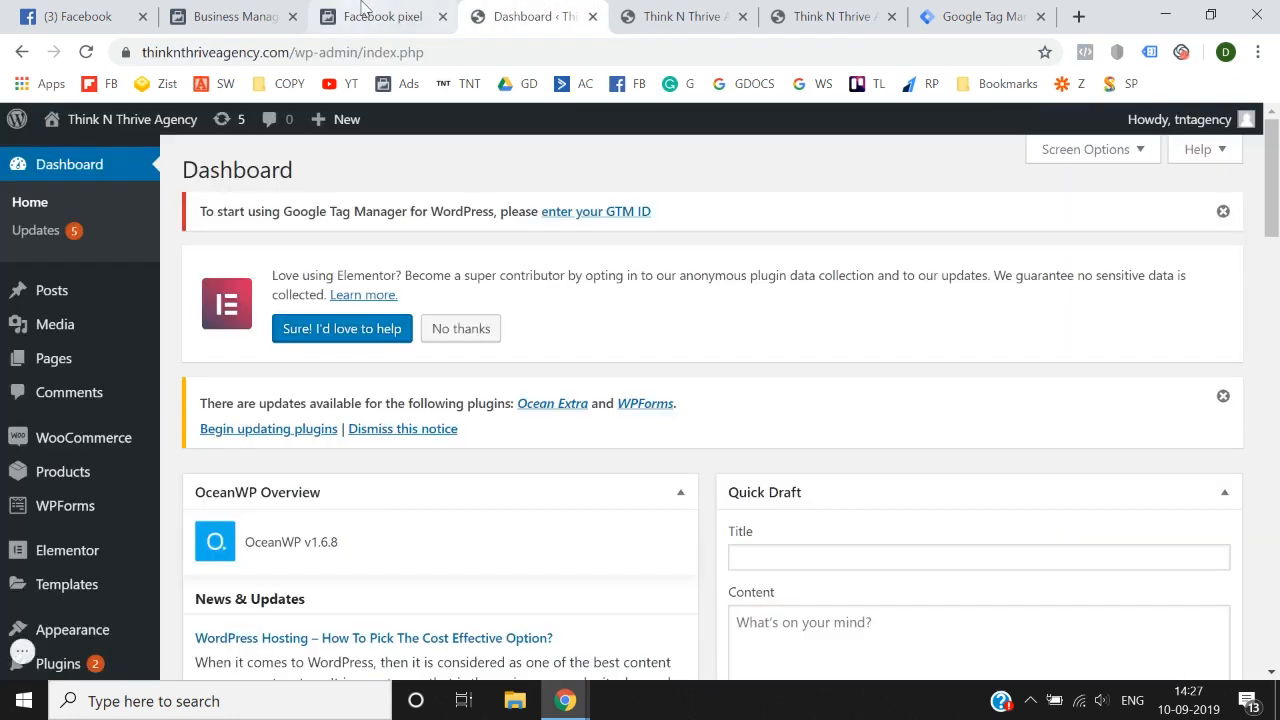
{"action": "left_click", "coordinate": [815, 8]}
{"action": "left_click", "coordinate": [1013, 8]}
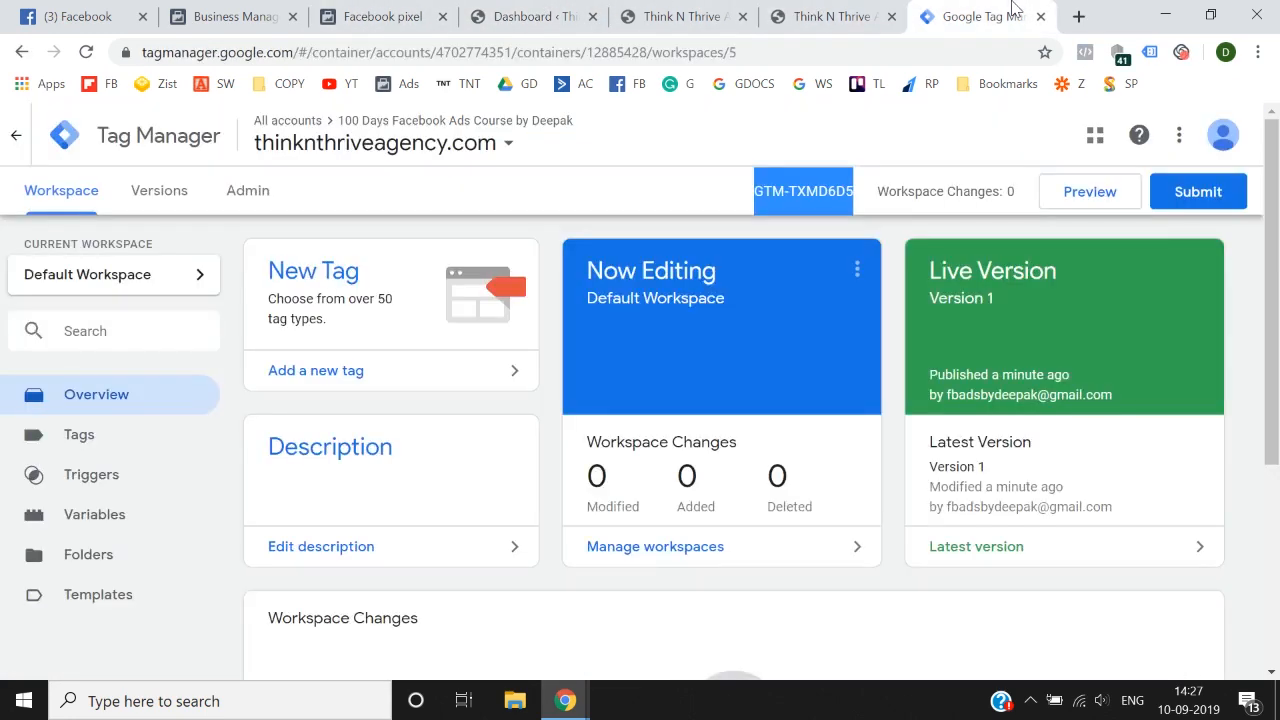
{"action": "left_click", "coordinate": [355, 10]}
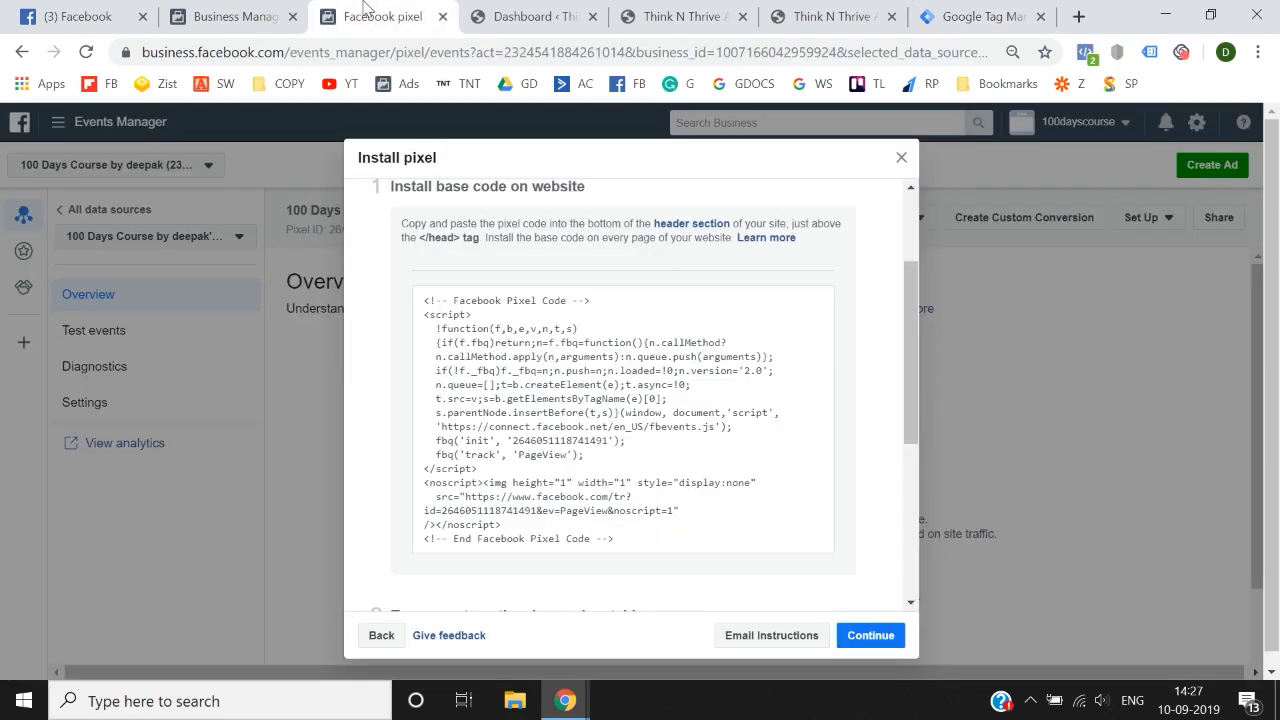
{"action": "mouse_move", "coordinate": [606, 373]}
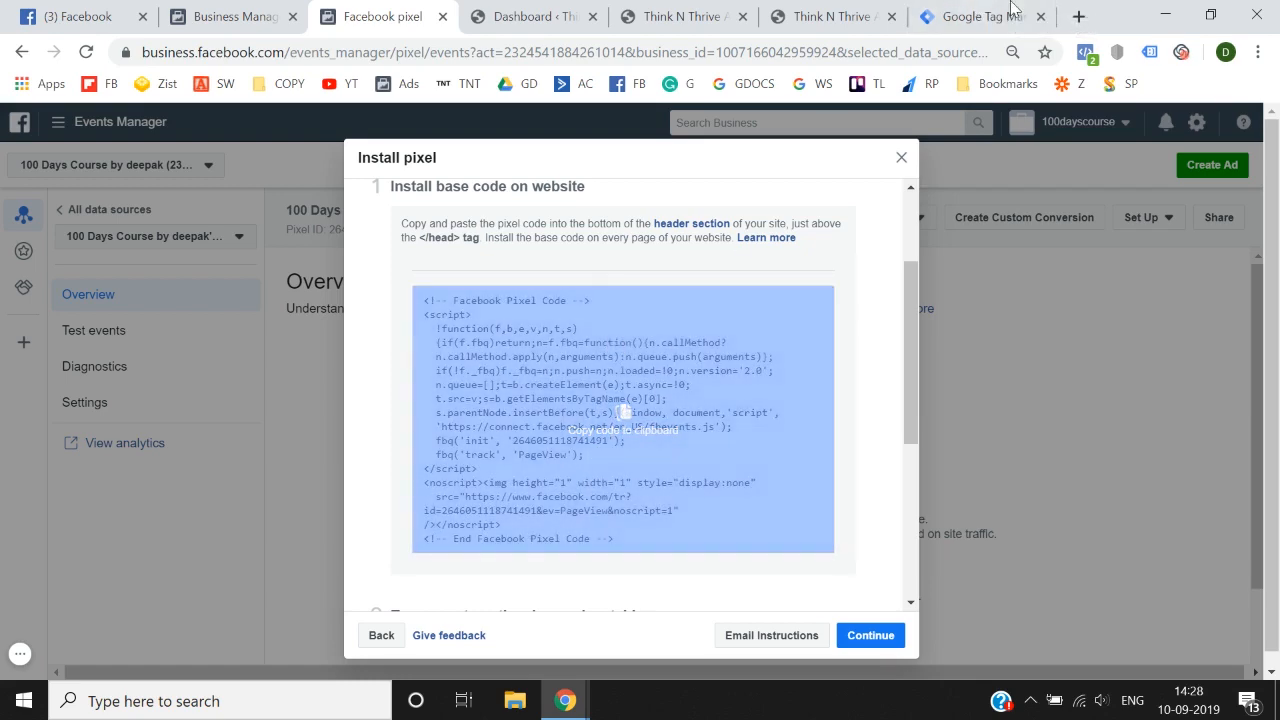
Step: Add a new tag in Tag Manager and name it "Facebook Pixel - All Pages"
{"action": "left_click", "coordinate": [980, 16]}
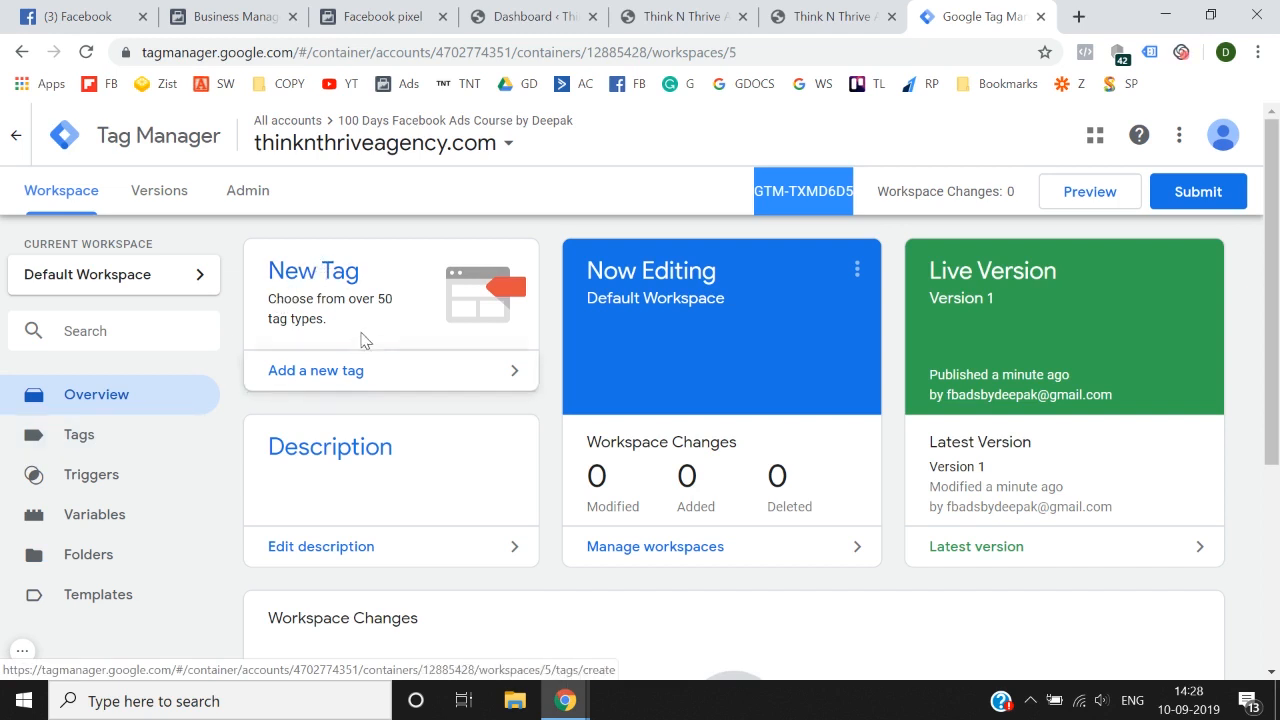
{"action": "left_click", "coordinate": [346, 374]}
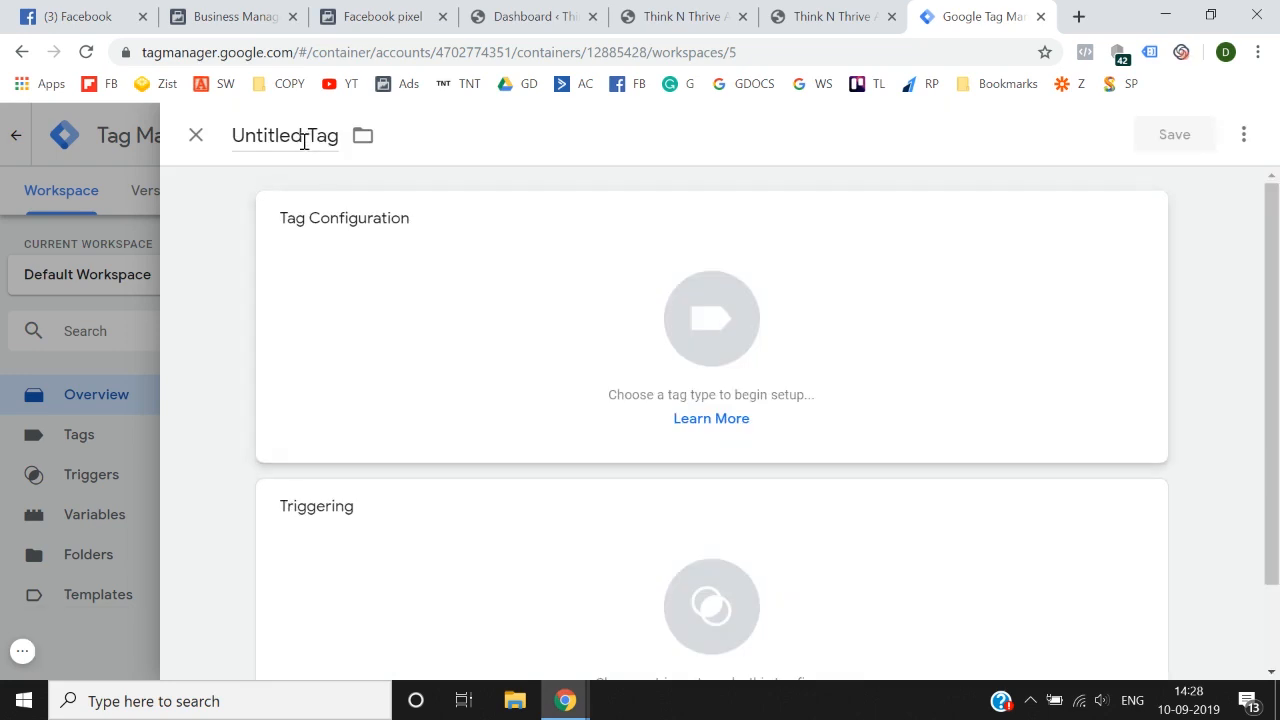
{"action": "left_click", "coordinate": [303, 136]}
{"action": "key", "text": "ctrl+a"}
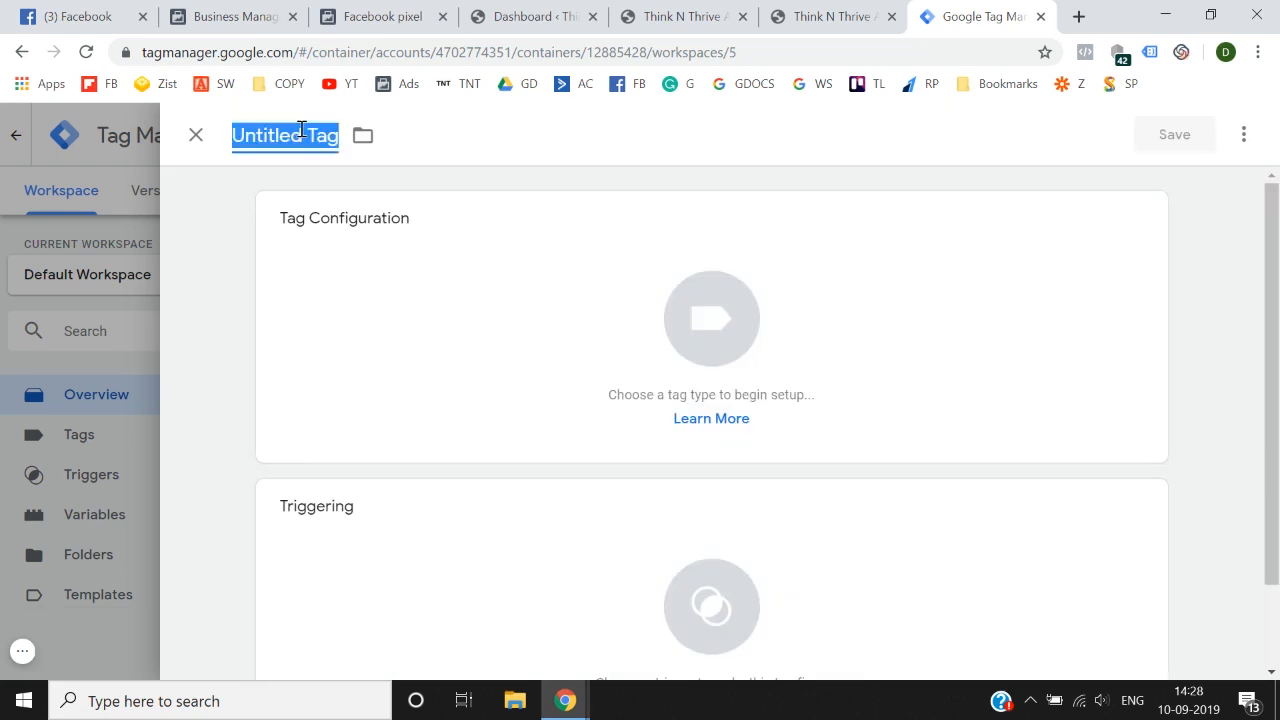
{"action": "key", "text": "BackSpace"}
{"action": "type", "text": "Facebo"}
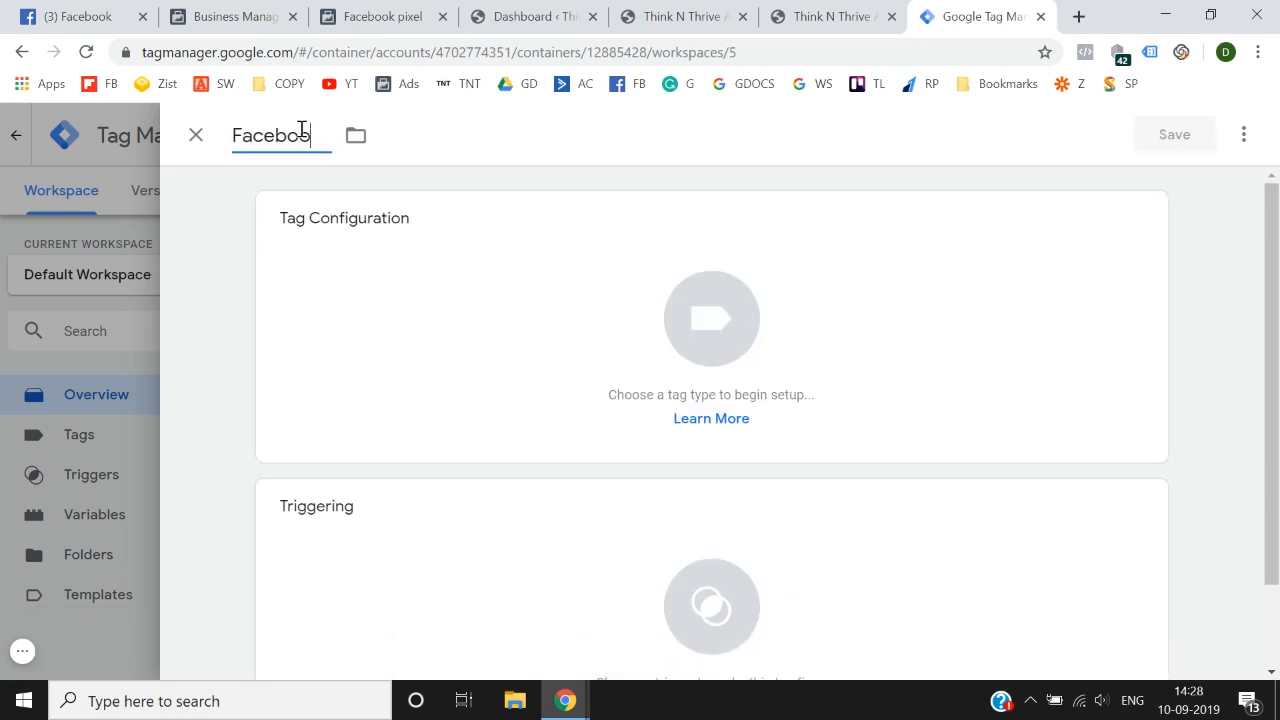
{"action": "type", "text": "ok Pixel - All Pagfe"}
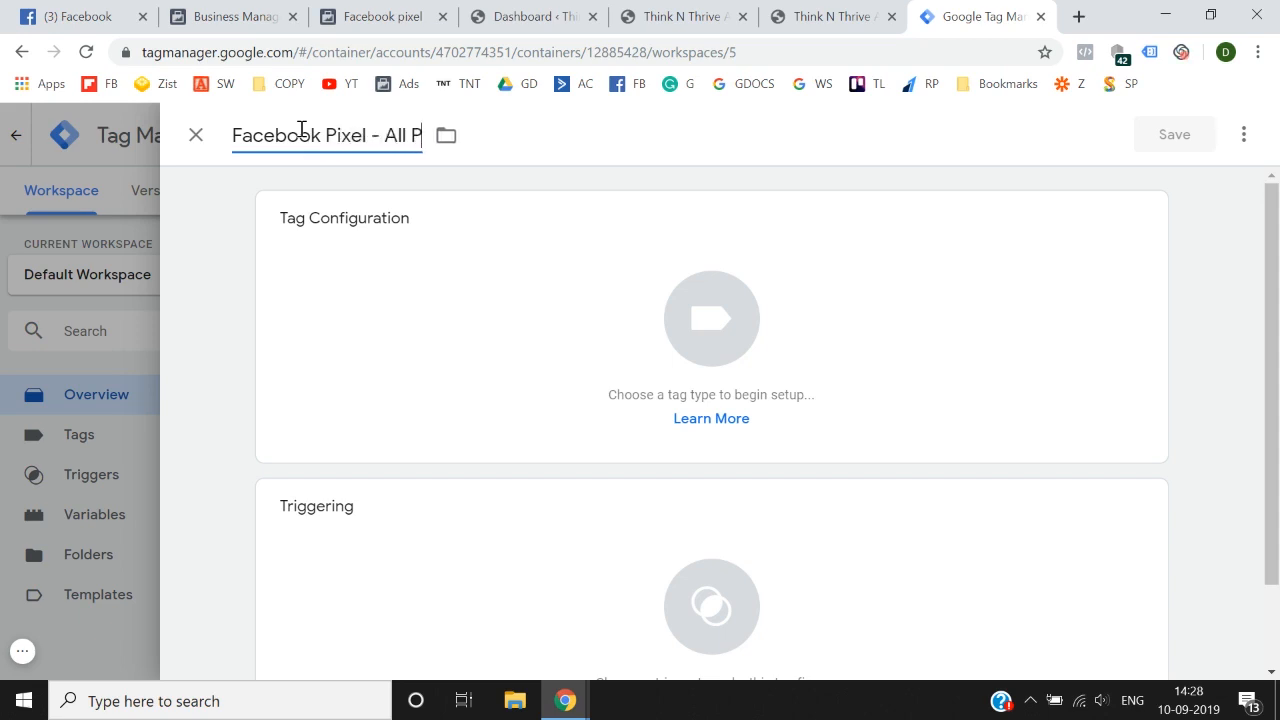
{"action": "key", "text": "BackSpace"}
{"action": "key", "text": "BackSpace"}
{"action": "type", "text": "es"}
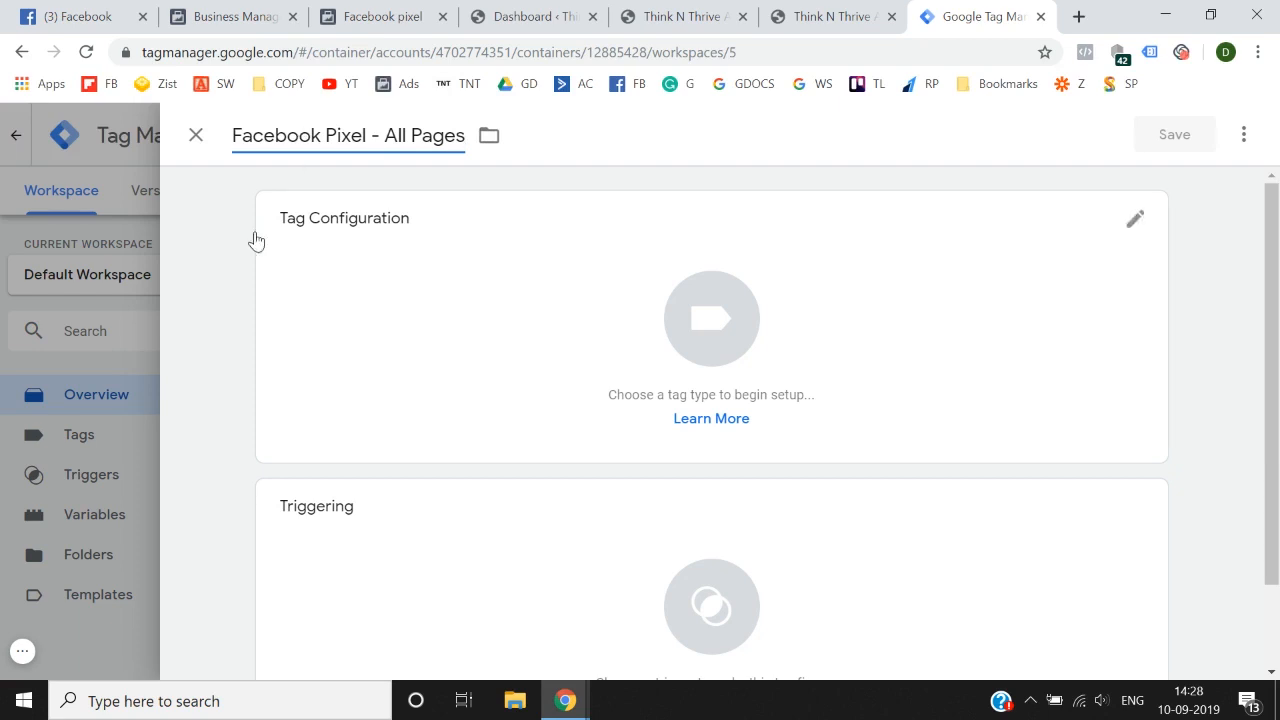
{"action": "left_click", "coordinate": [236, 272]}
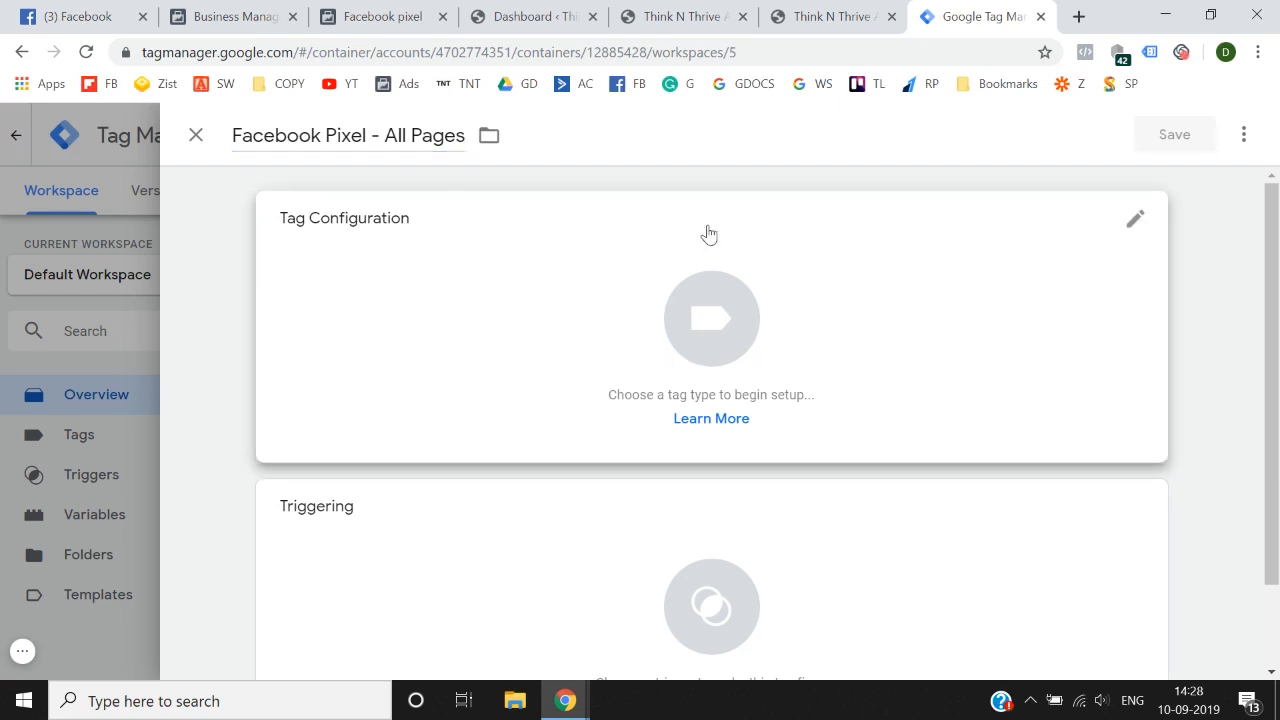
Step: Search the tag types for "cust" and set the tag's type to Custom HTML
{"action": "left_click", "coordinate": [693, 312]}
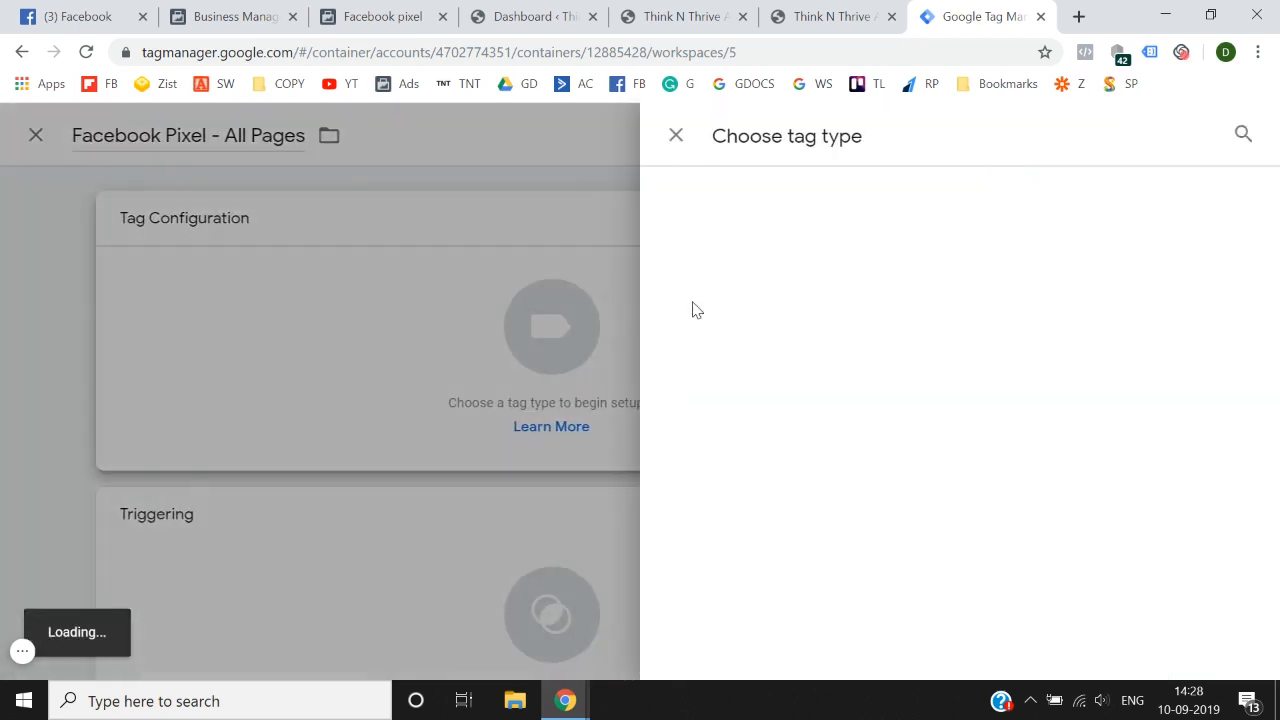
{"action": "left_click", "coordinate": [1232, 136]}
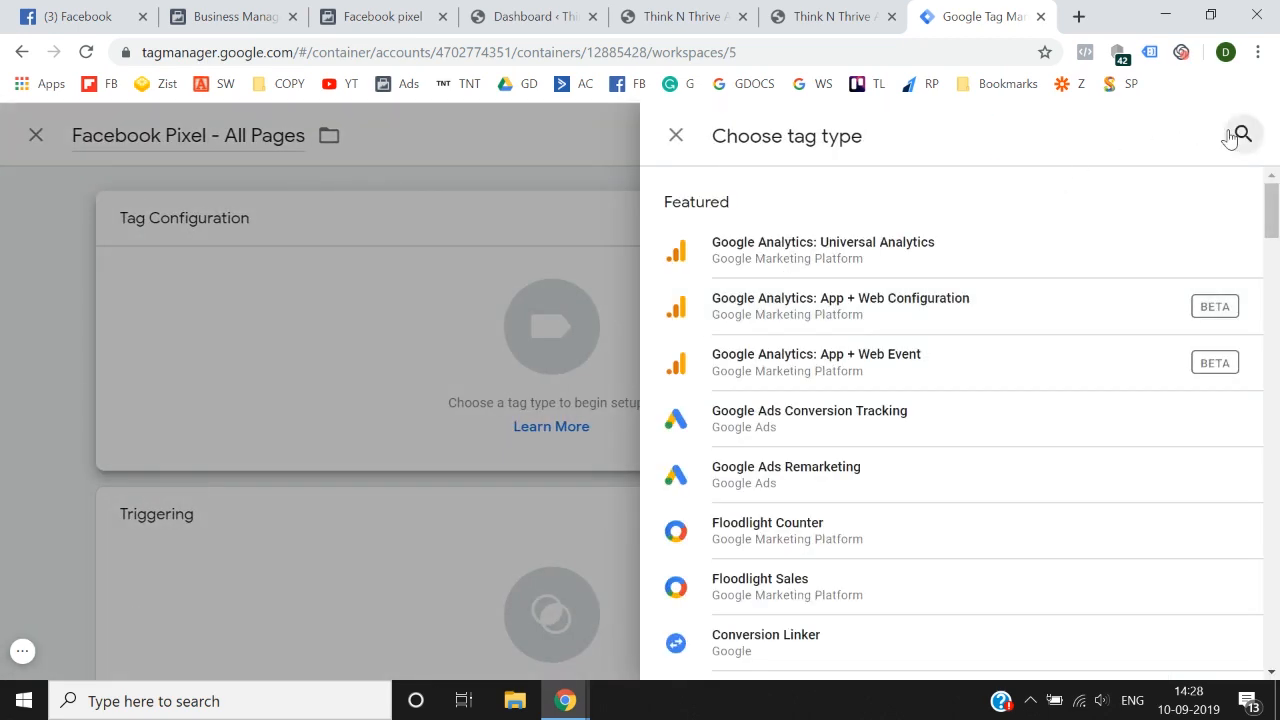
{"action": "type", "text": "cust"}
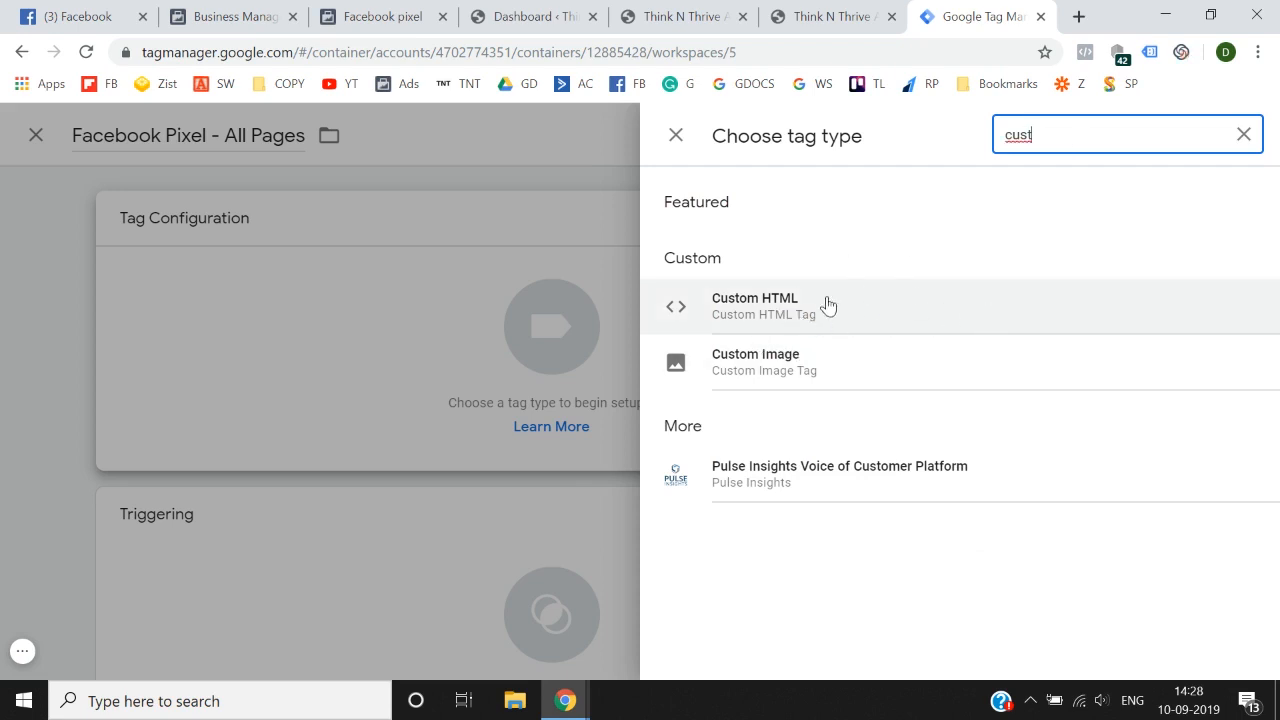
{"action": "left_click", "coordinate": [914, 314]}
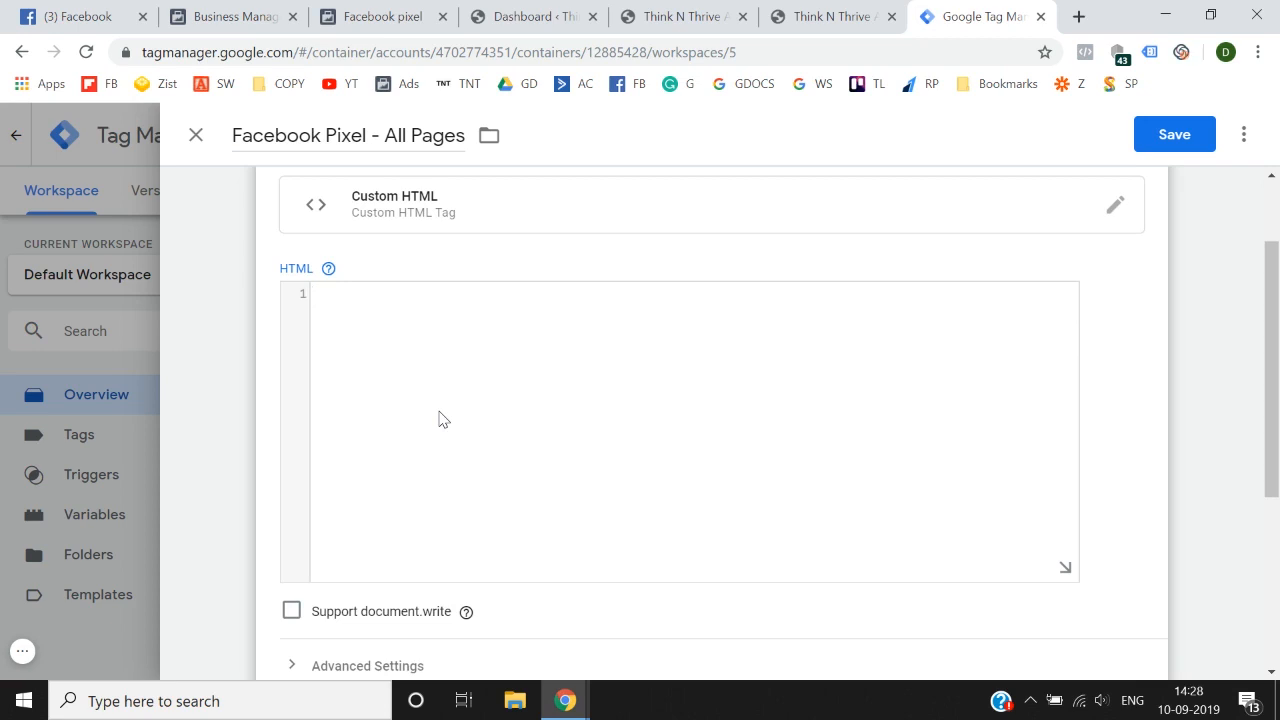
Step: Copy the Facebook Pixel base code from Events Manager and paste it into the Custom HTML tag's code in Tag Manager
{"action": "left_click", "coordinate": [394, 14]}
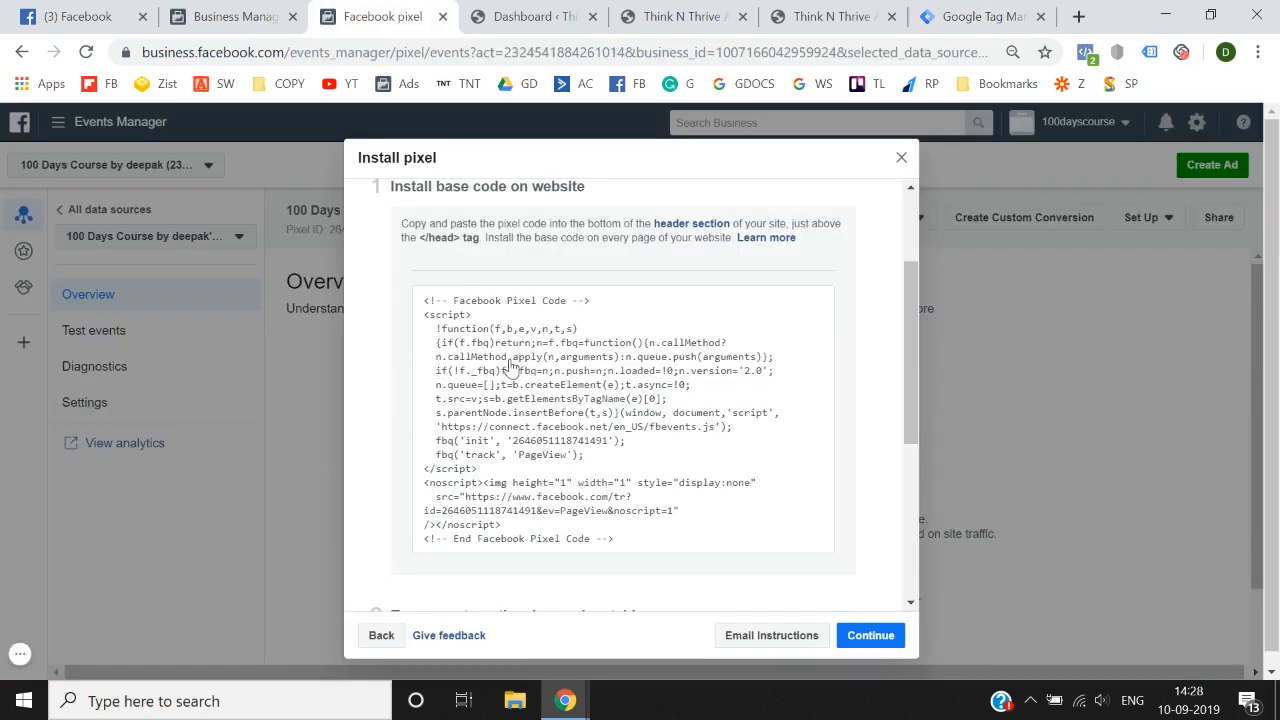
{"action": "left_click", "coordinate": [627, 466]}
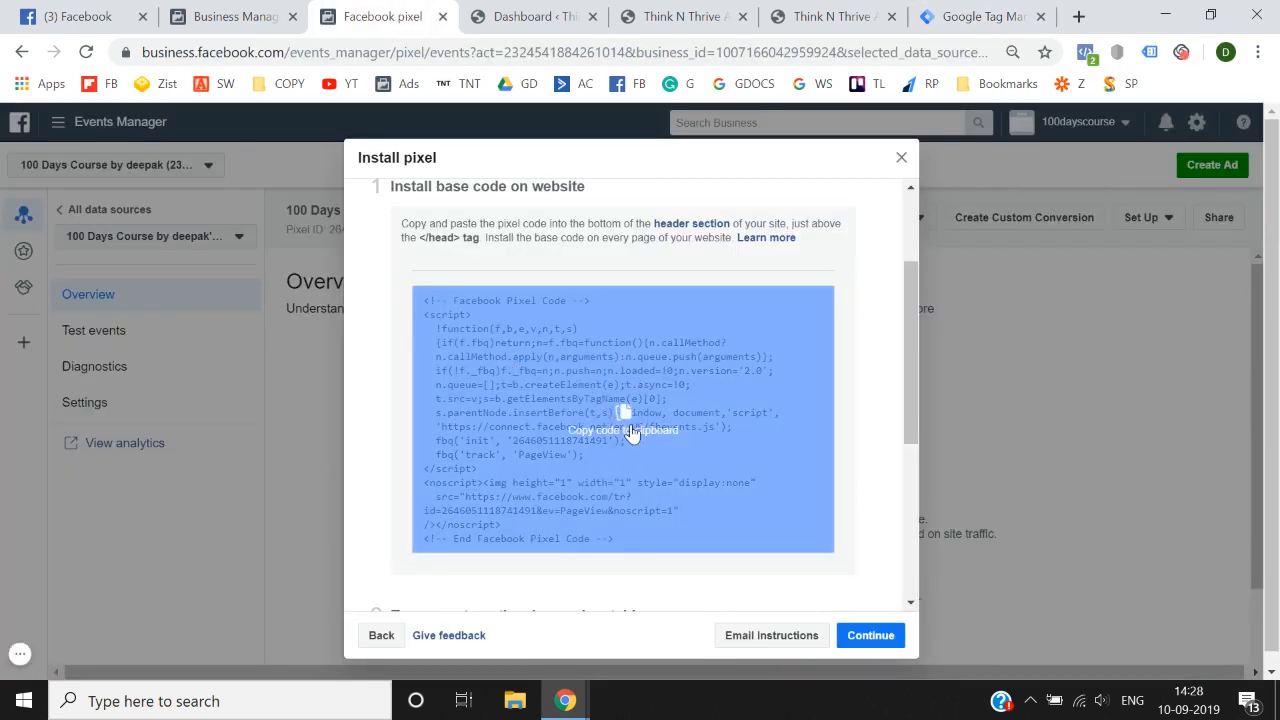
{"action": "left_click", "coordinate": [632, 432]}
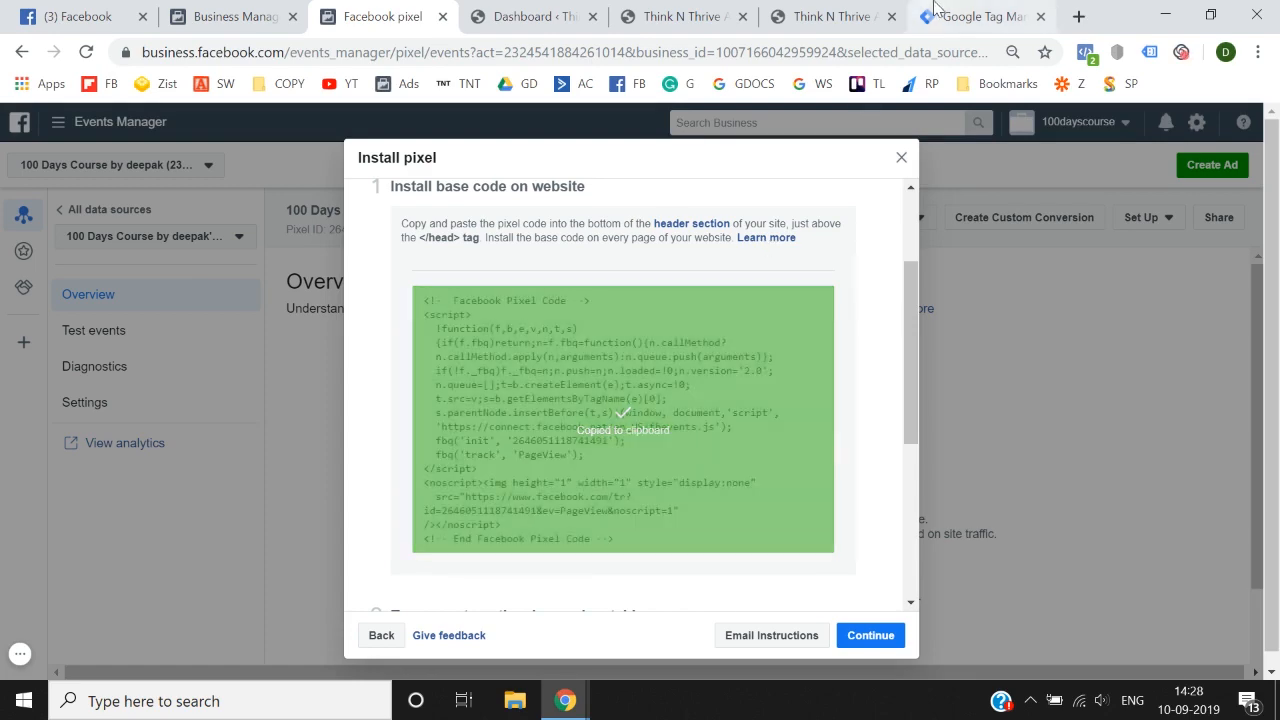
{"action": "left_click", "coordinate": [940, 14]}
{"action": "key", "text": "ctrl+v"}
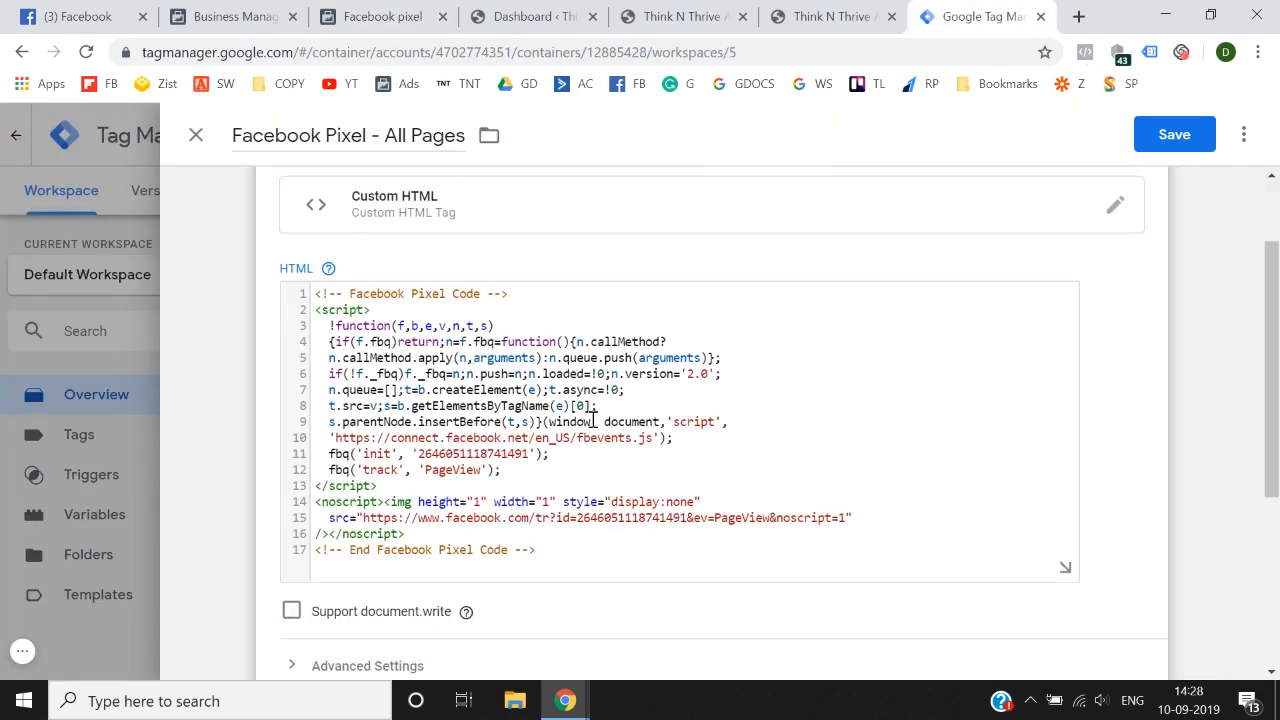
Step: Set the Facebook Pixel tag to fire on the All Pages trigger and save the tag
{"action": "scroll", "coordinate": [593, 421], "scroll_direction": "down", "scroll_amount": 3}
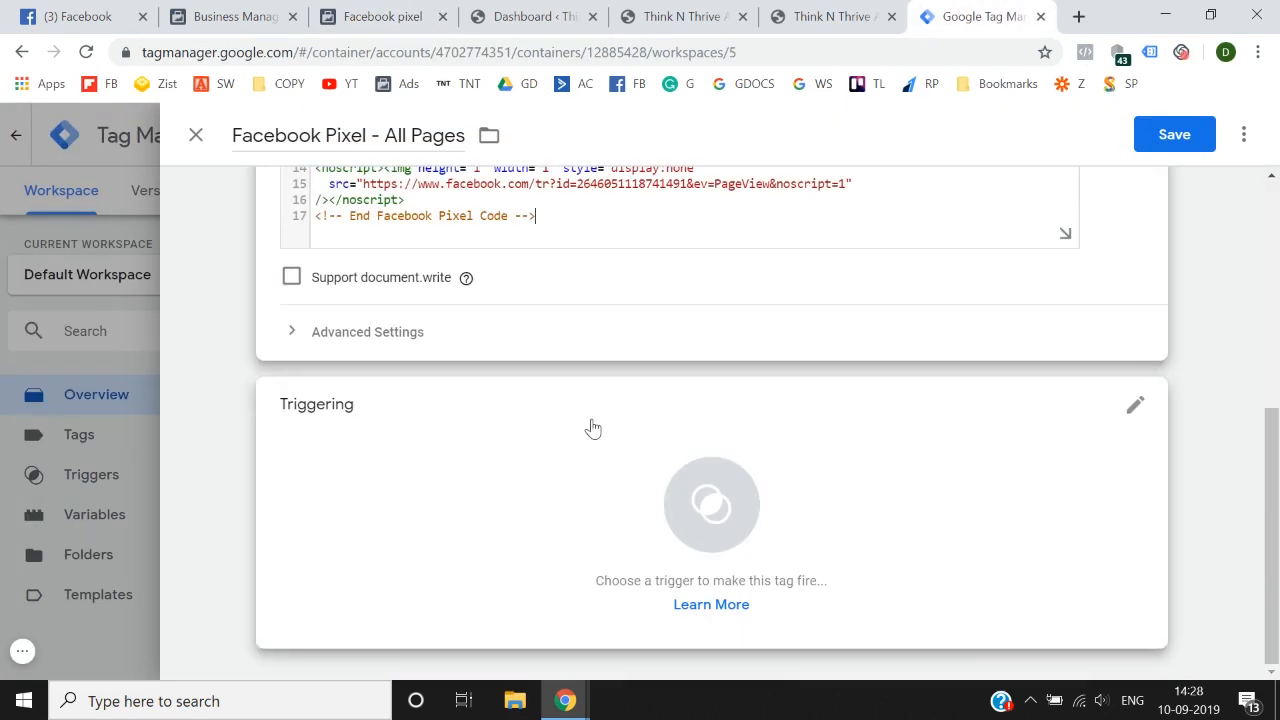
{"action": "left_click", "coordinate": [718, 515]}
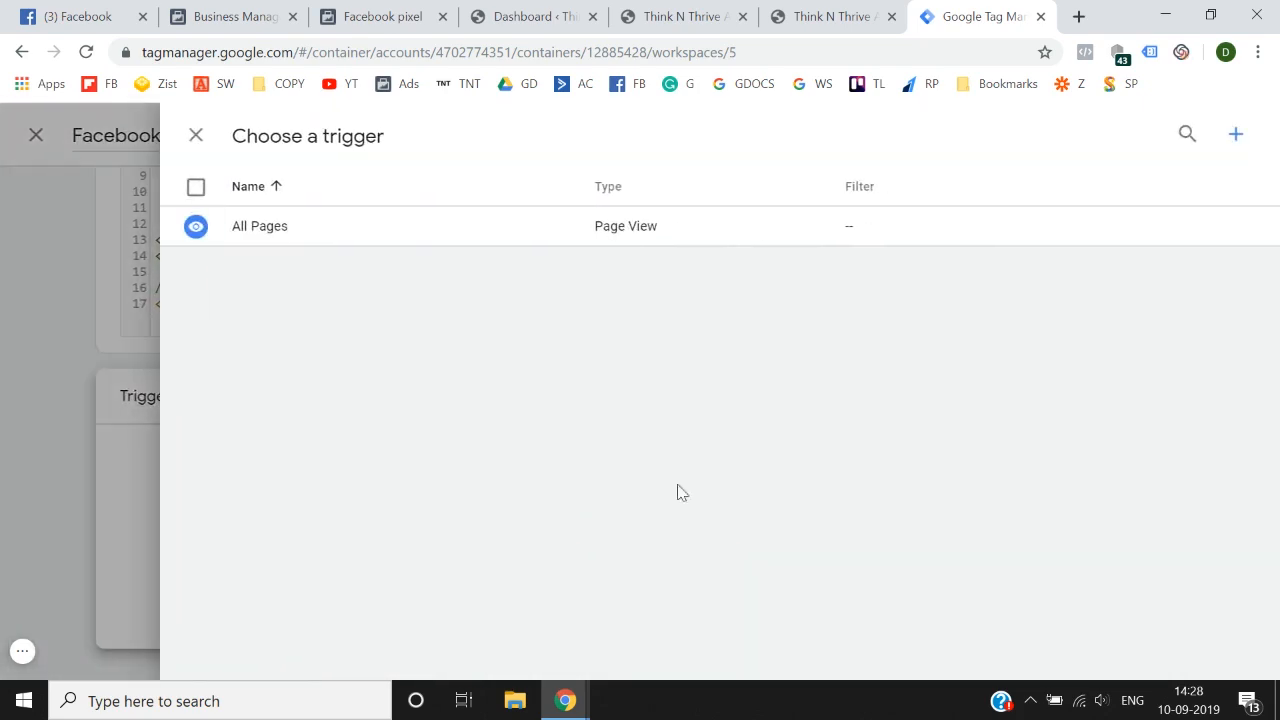
{"action": "left_click", "coordinate": [349, 247]}
{"action": "scroll", "coordinate": [1189, 360], "scroll_direction": "up", "scroll_amount": 5}
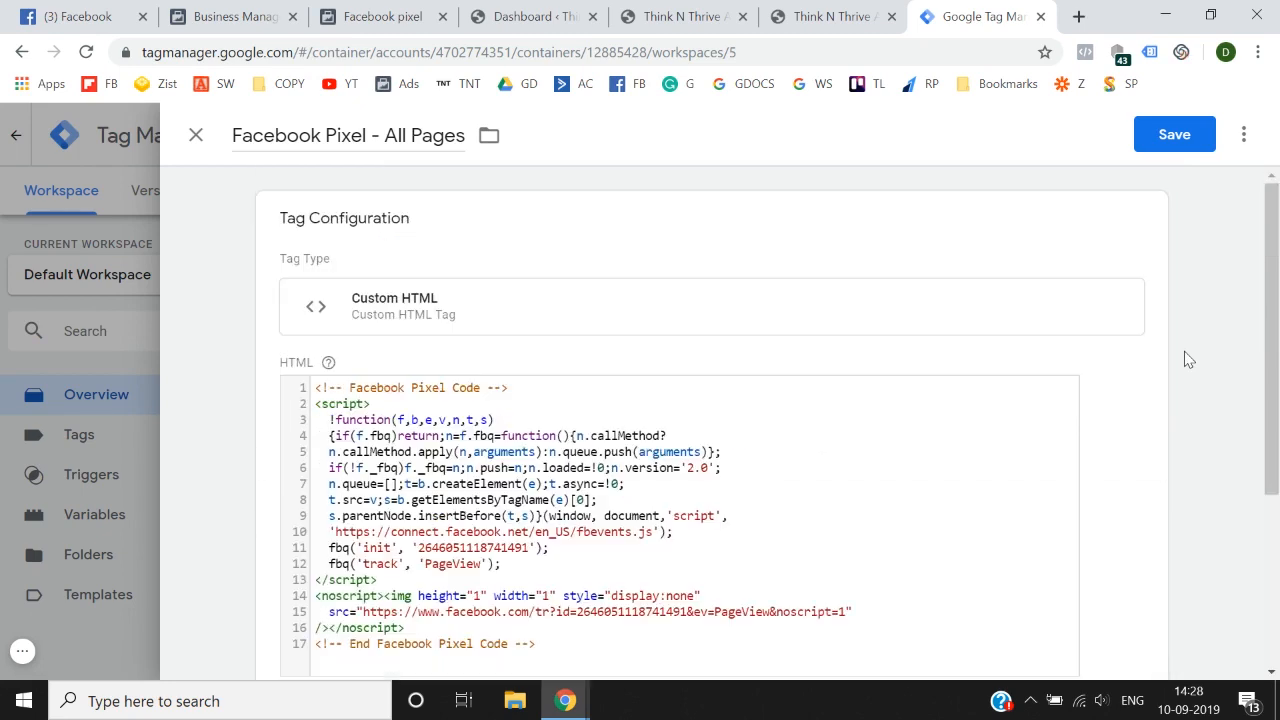
{"action": "left_click", "coordinate": [1186, 142]}
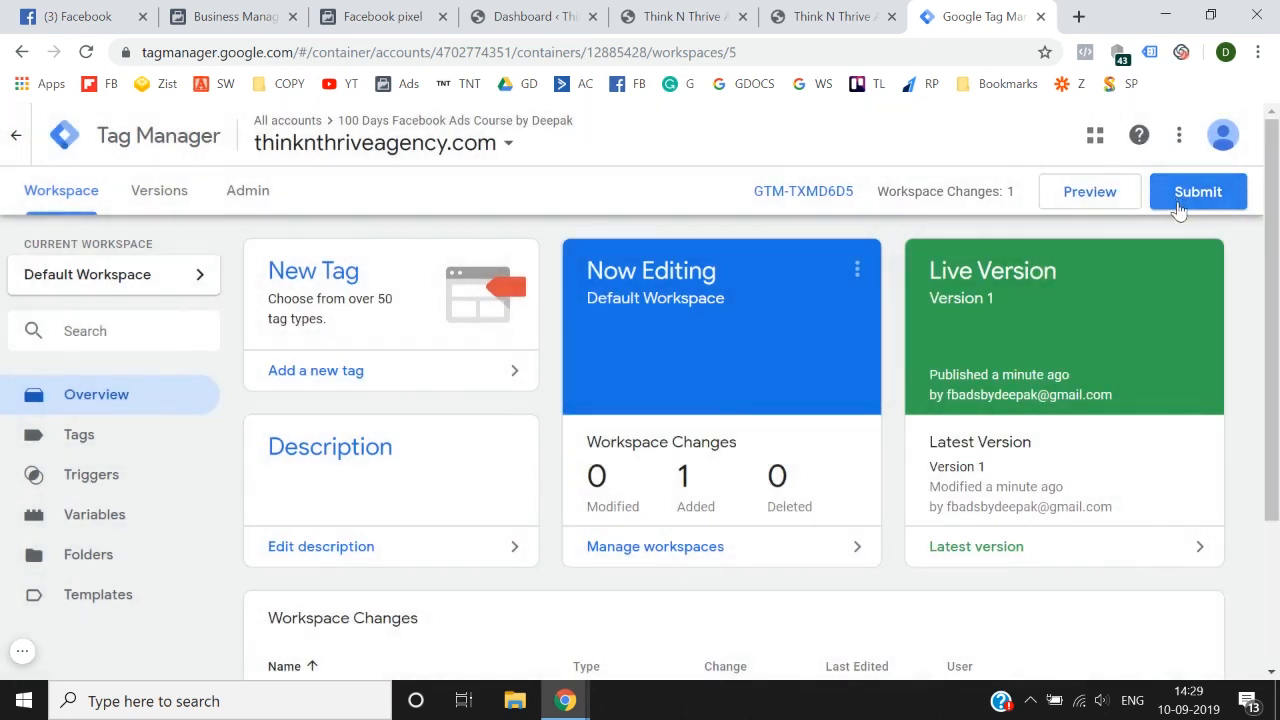
Step: Submit and publish the workspace changes without a version name or description, and return to the workspace overview
{"action": "left_click", "coordinate": [1180, 205]}
{"action": "left_click", "coordinate": [1208, 136]}
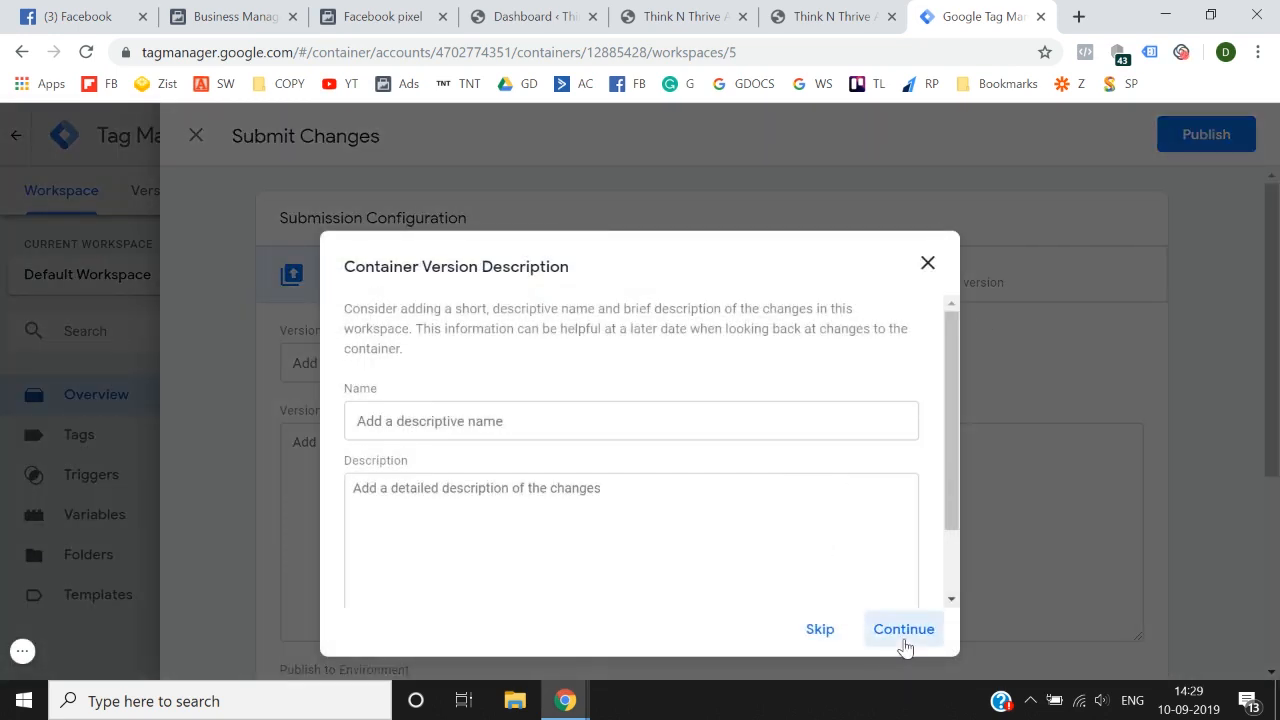
{"action": "left_click", "coordinate": [903, 640]}
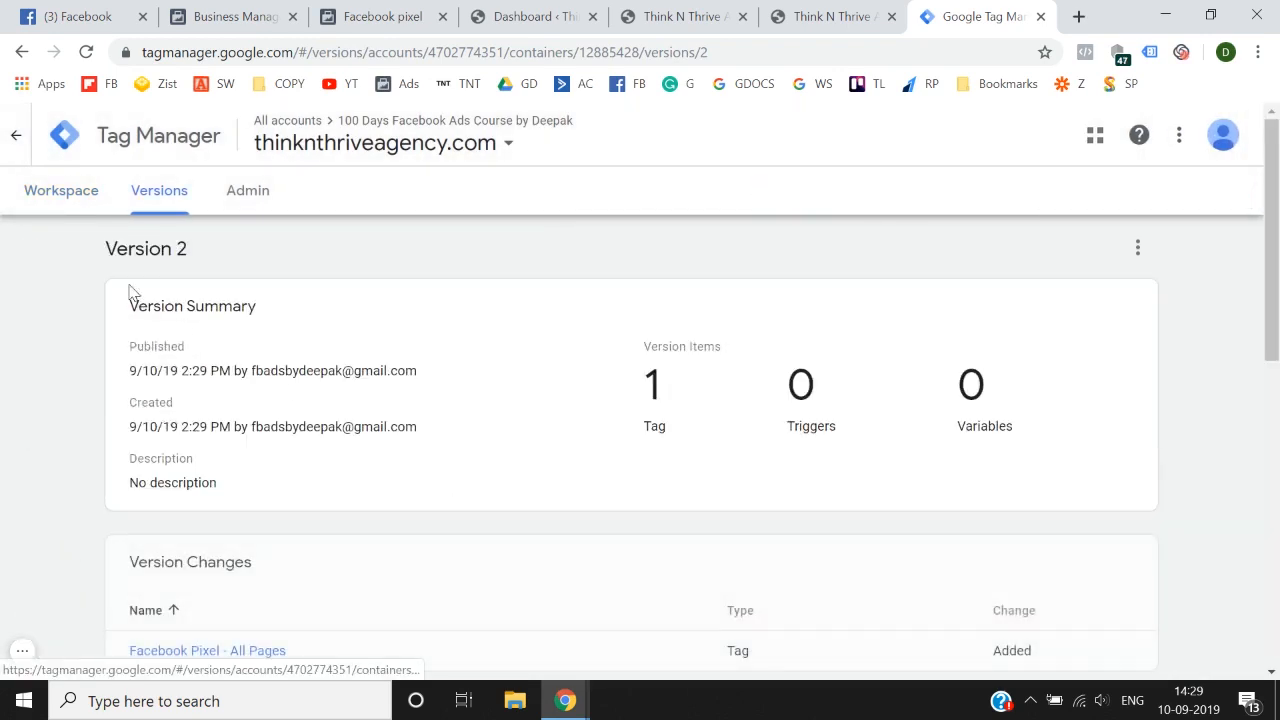
{"action": "left_click", "coordinate": [54, 190]}
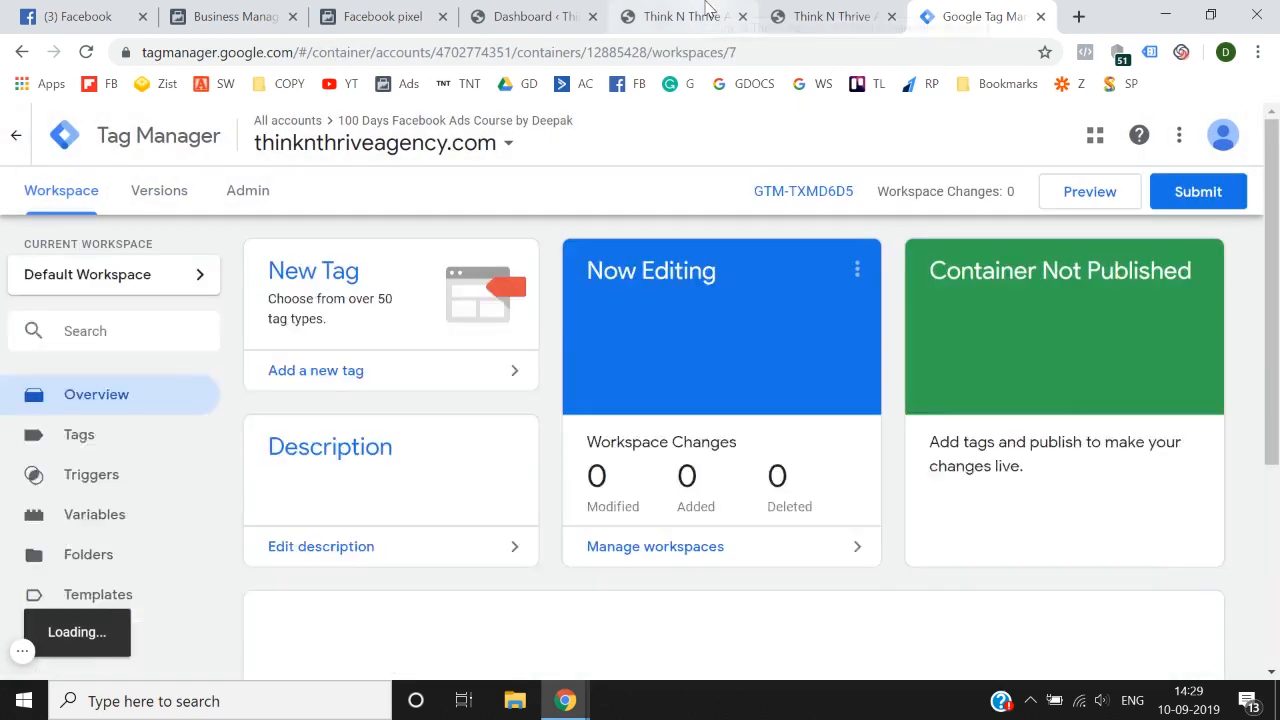
Step: Switch to the first open thinknthriveagency.com page, reload it and check it for pixels with Facebook Pixel Helper
{"action": "left_click", "coordinate": [706, 8]}
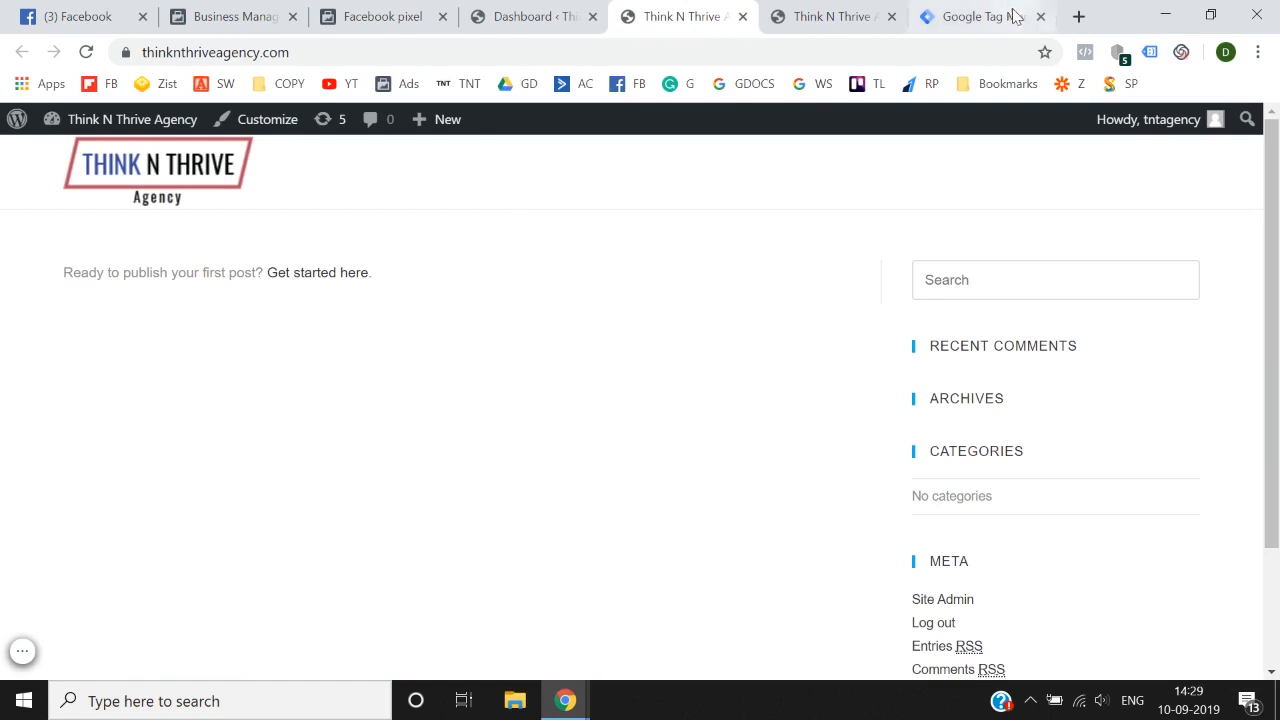
{"action": "left_click", "coordinate": [1085, 52]}
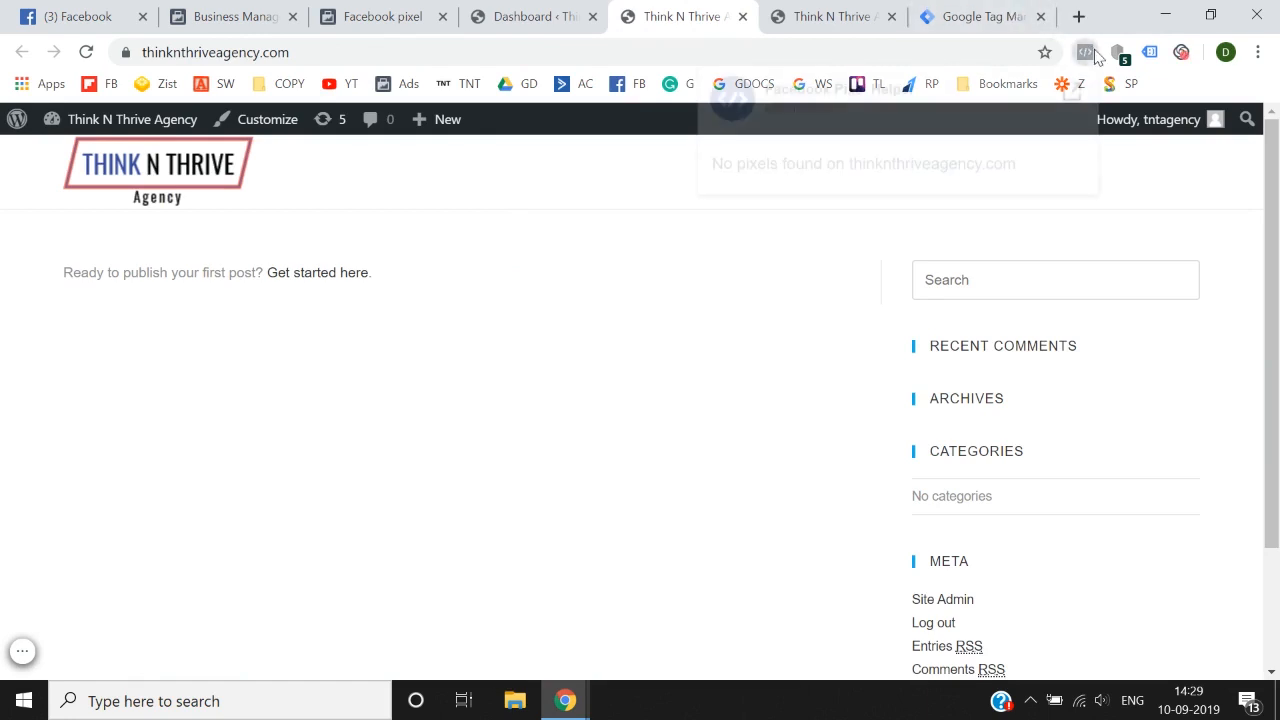
{"action": "left_click", "coordinate": [86, 52]}
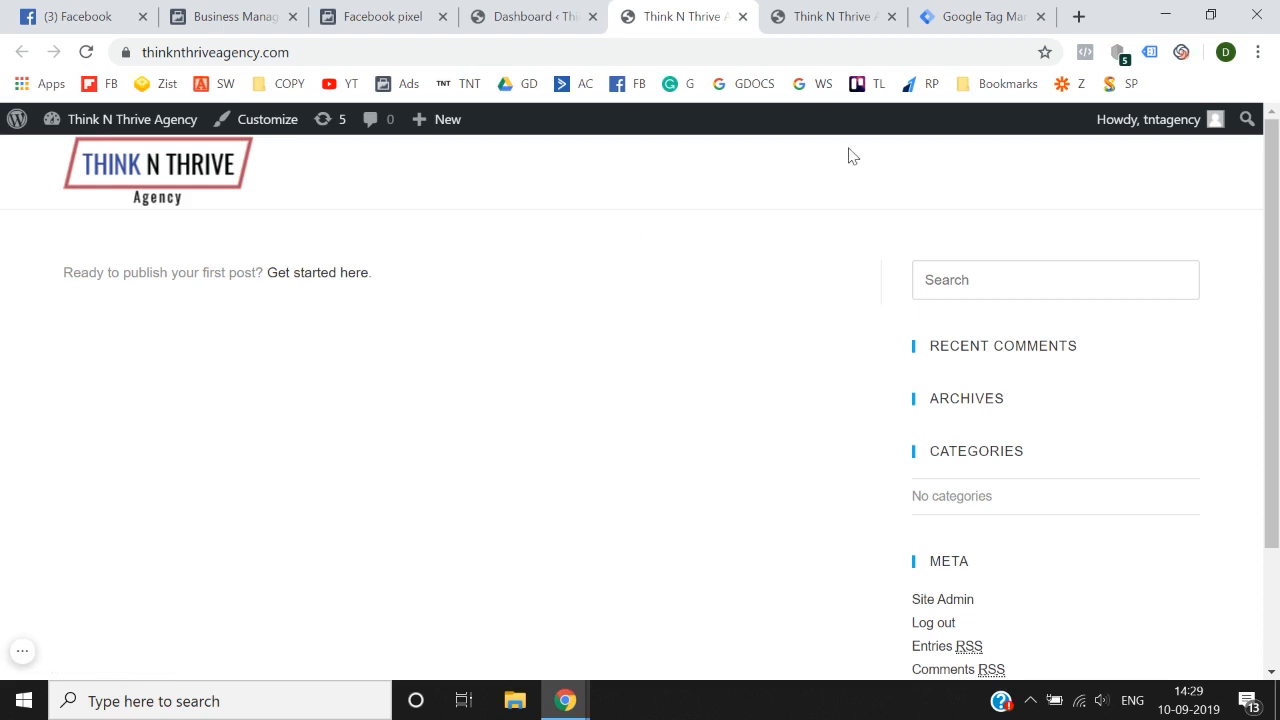
{"action": "left_click", "coordinate": [1082, 58]}
{"action": "left_click", "coordinate": [689, 408]}
{"action": "scroll", "coordinate": [689, 411], "scroll_direction": "down", "scroll_amount": 3}
Step: Reload the second open thinknthriveagency.com page and check it for pixels with Facebook Pixel Helper
{"action": "left_click", "coordinate": [878, 8]}
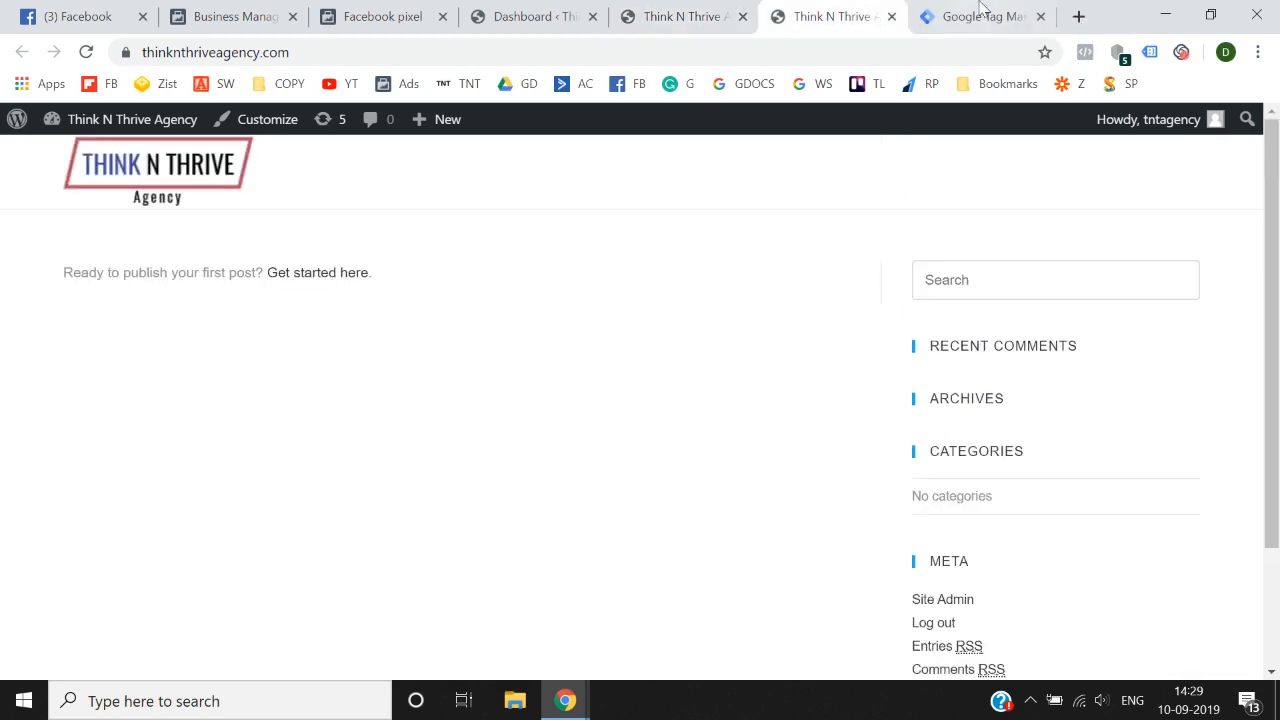
{"action": "left_click", "coordinate": [975, 14]}
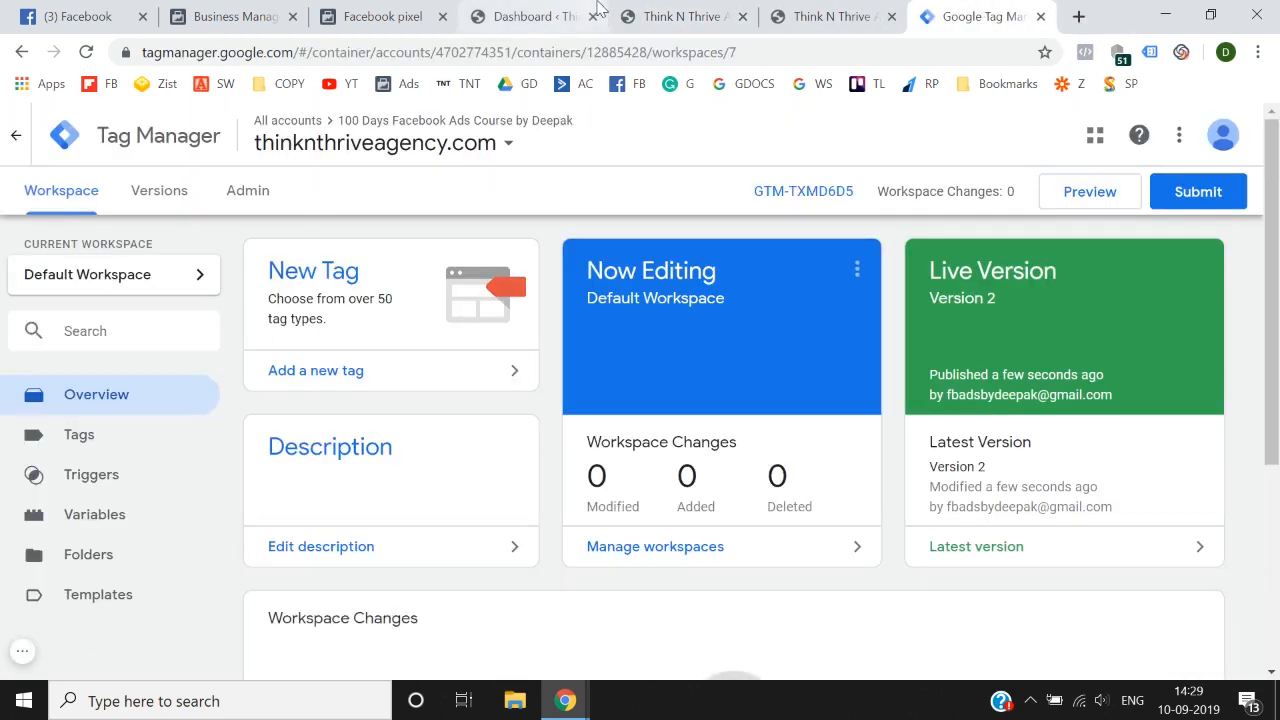
{"action": "left_click", "coordinate": [685, 16]}
{"action": "left_click", "coordinate": [815, 14]}
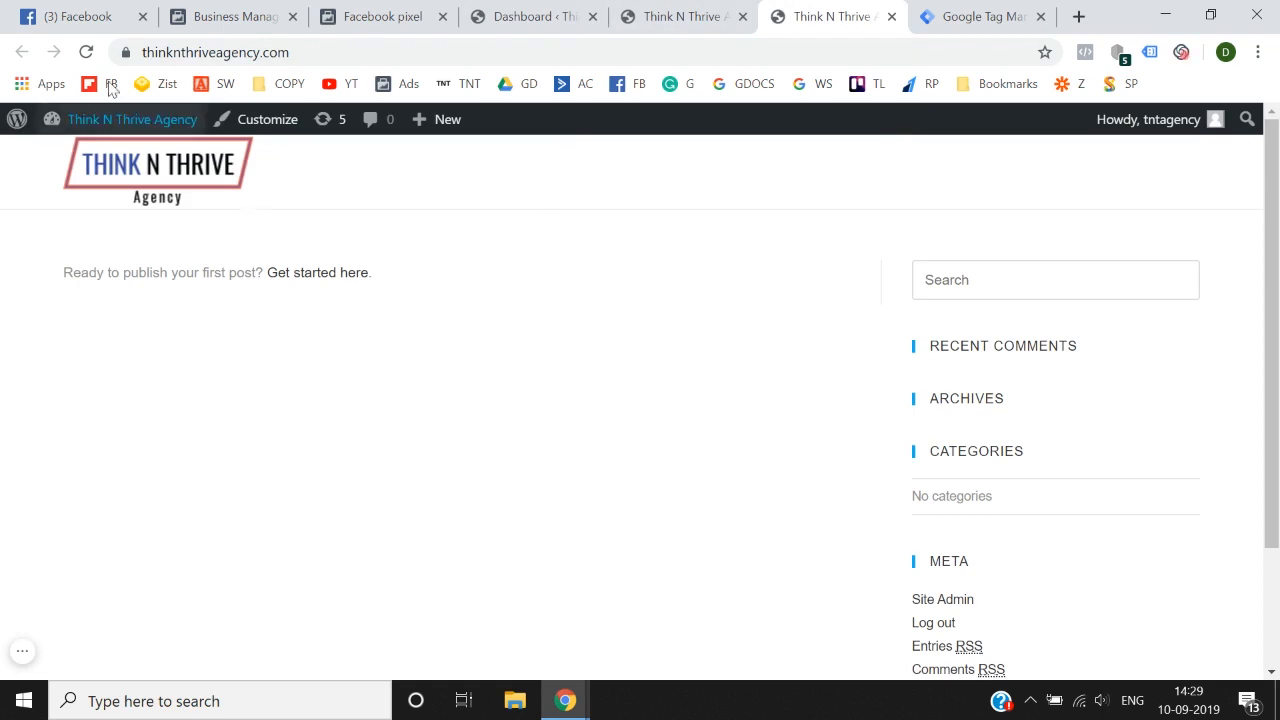
{"action": "left_click", "coordinate": [86, 52]}
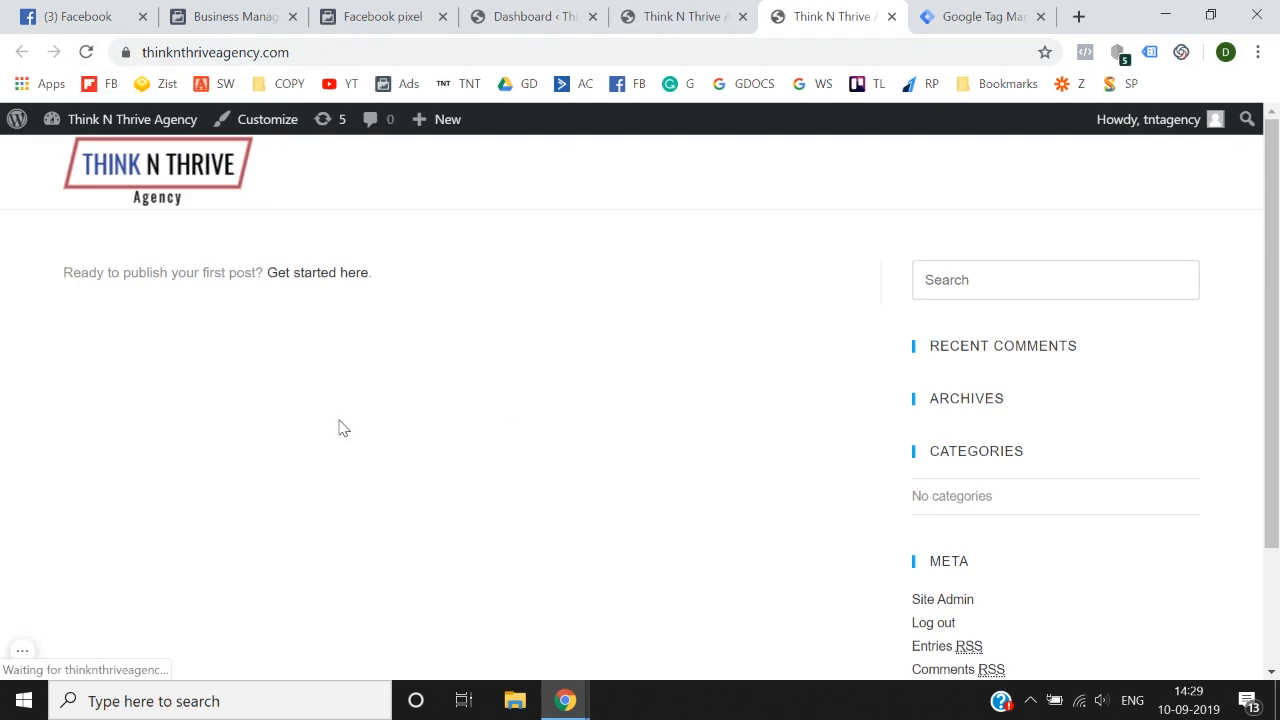
{"action": "scroll", "coordinate": [617, 477], "scroll_direction": "down", "scroll_amount": 3}
{"action": "scroll", "coordinate": [617, 477], "scroll_direction": "up", "scroll_amount": 3}
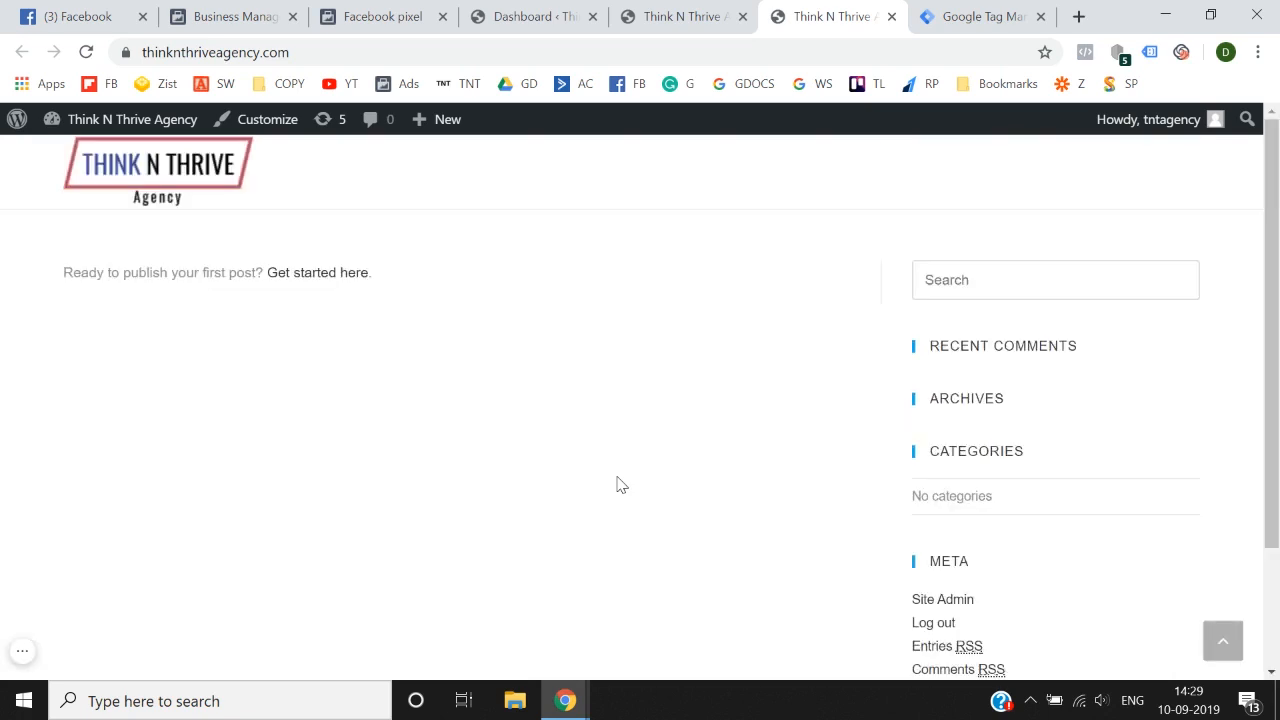
{"action": "left_click", "coordinate": [1085, 52]}
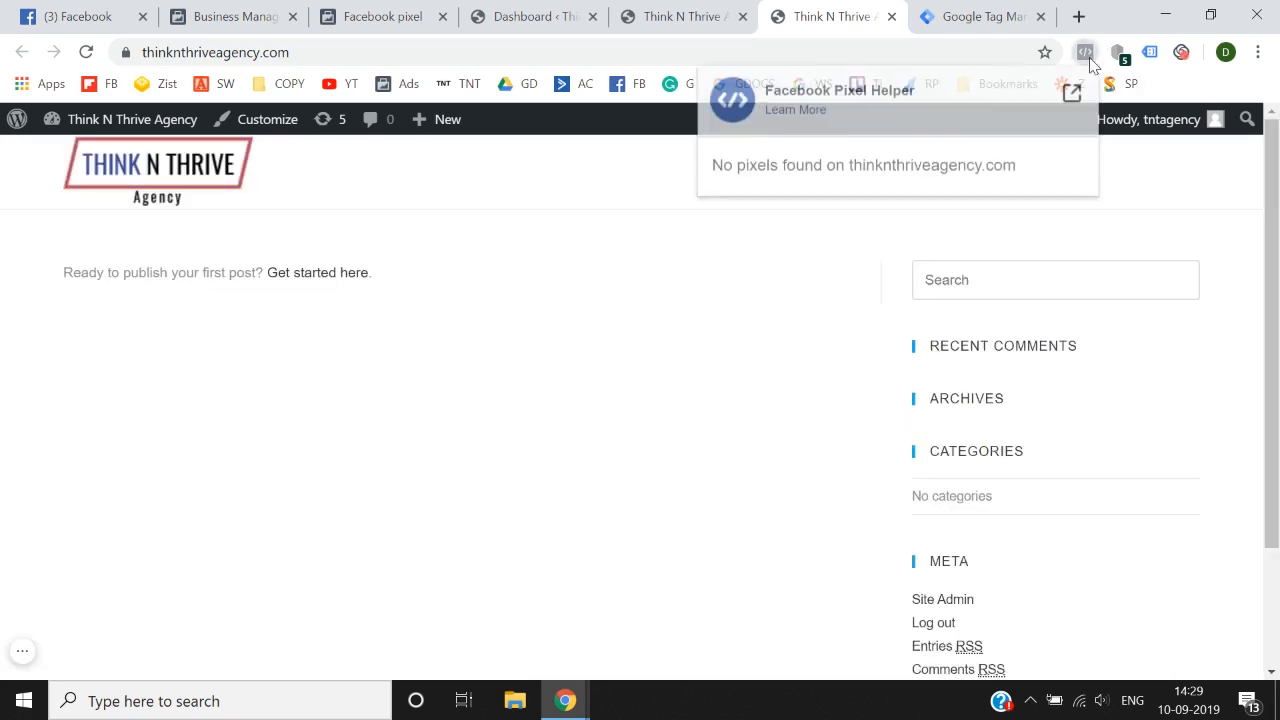
{"action": "left_click", "coordinate": [799, 378]}
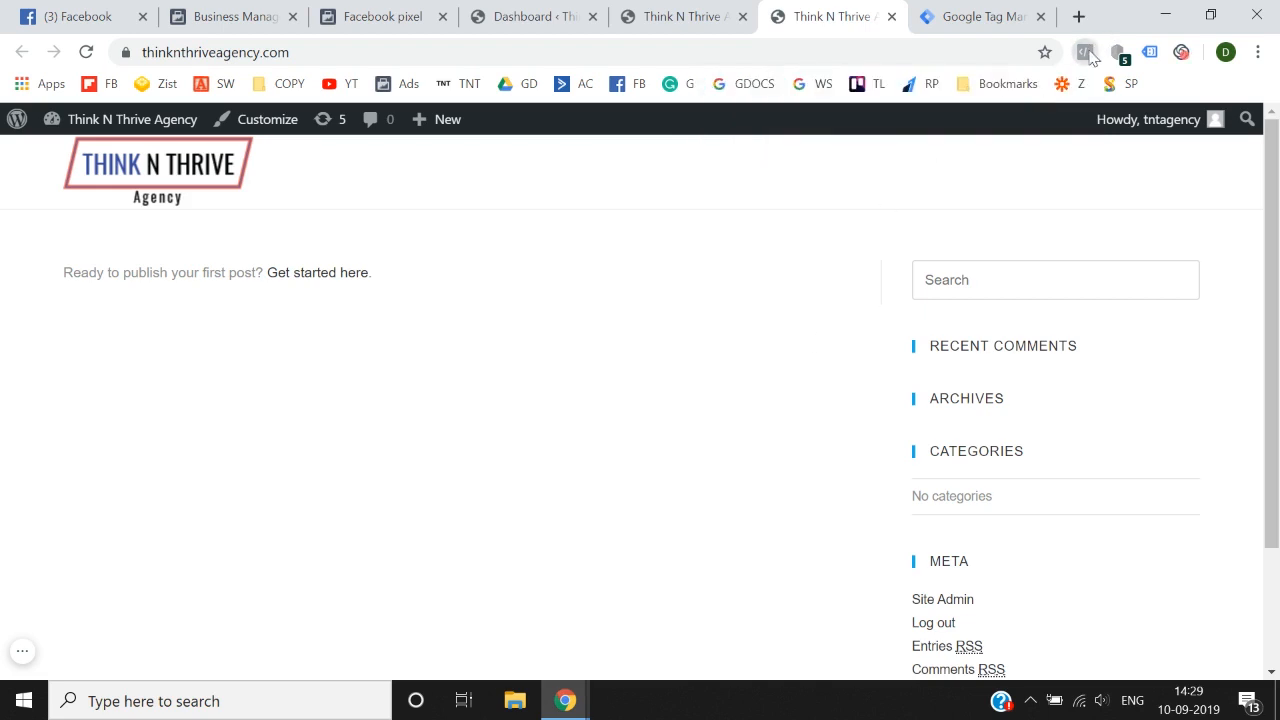
{"action": "left_click", "coordinate": [1088, 53]}
{"action": "left_click", "coordinate": [763, 386]}
Step: Switch to Tag Manager and start Preview mode for the Default Workspace
{"action": "left_click", "coordinate": [967, 10]}
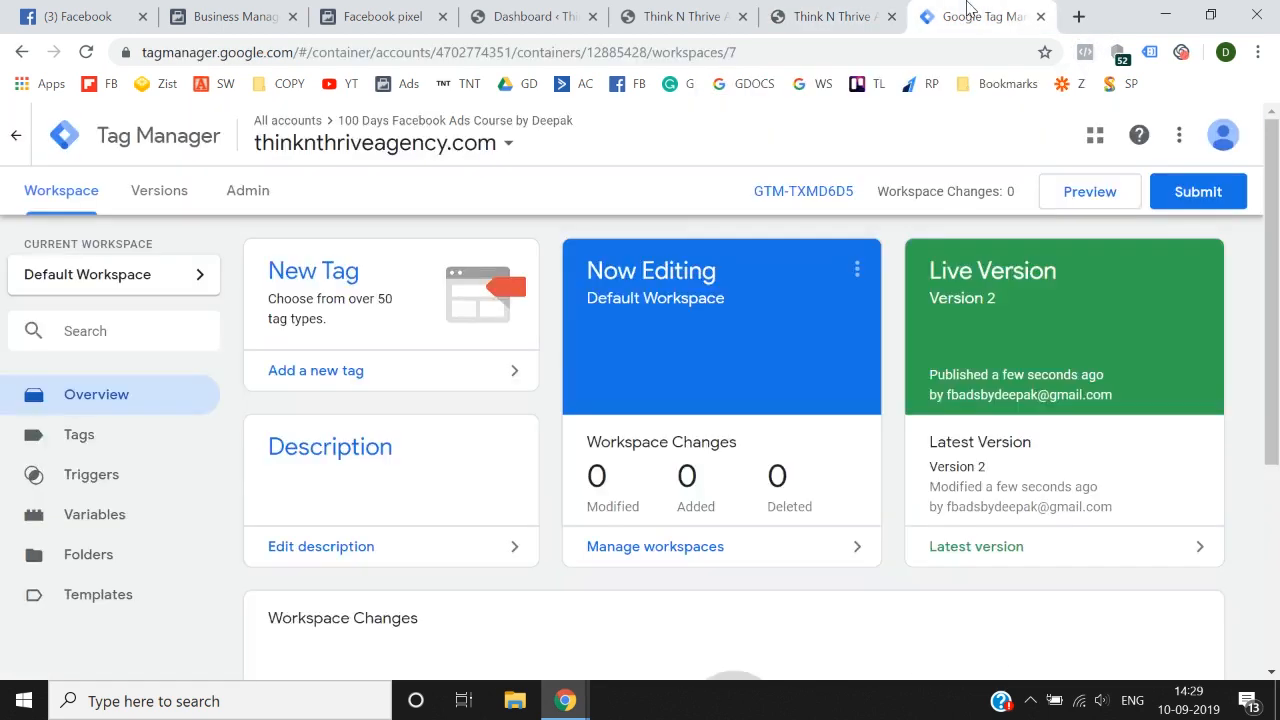
{"action": "left_click", "coordinate": [808, 12]}
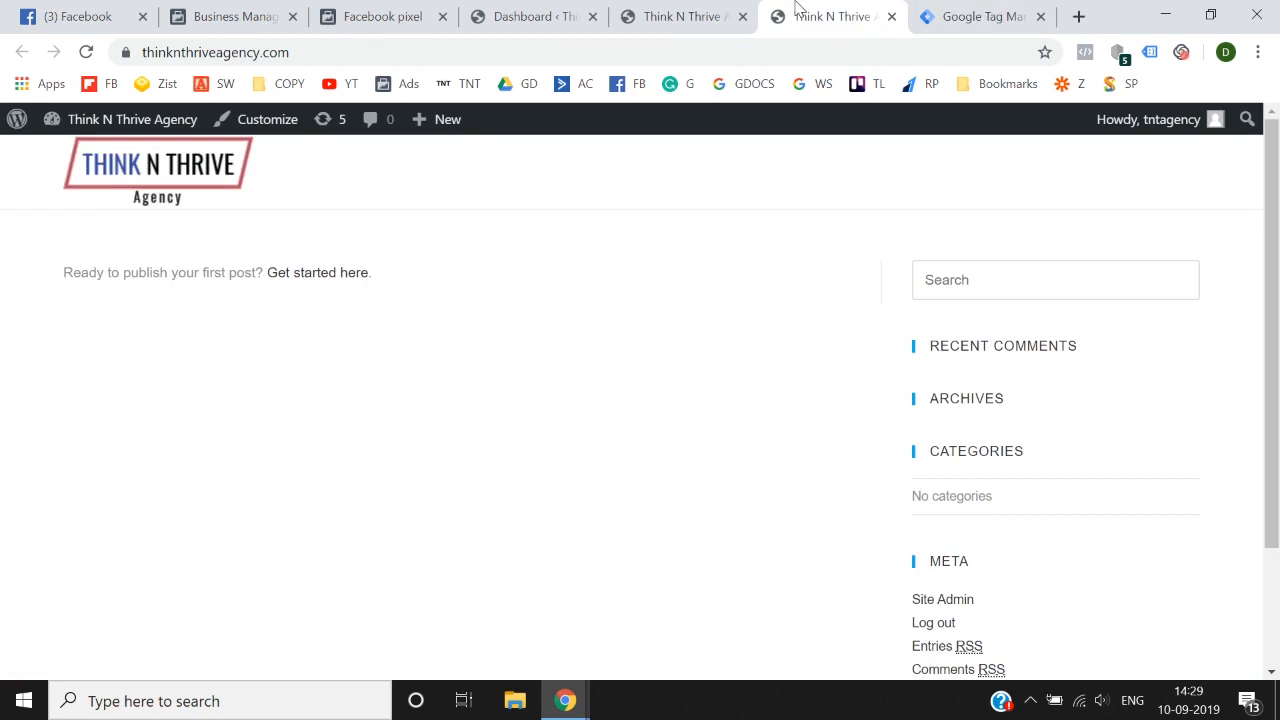
{"action": "left_click", "coordinate": [965, 10]}
{"action": "left_click", "coordinate": [1083, 195]}
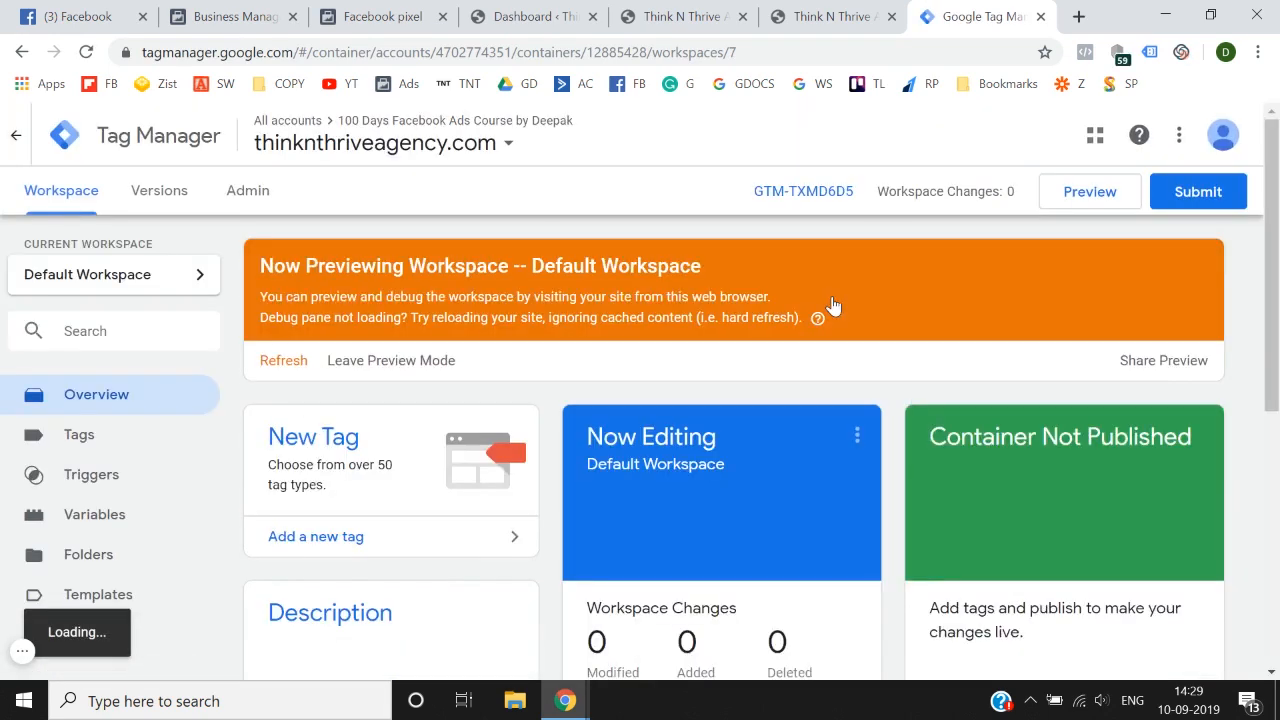
Step: Reload the first open thinknthriveagency.com page and look for the Tag Manager debug pane
{"action": "left_click", "coordinate": [688, 16]}
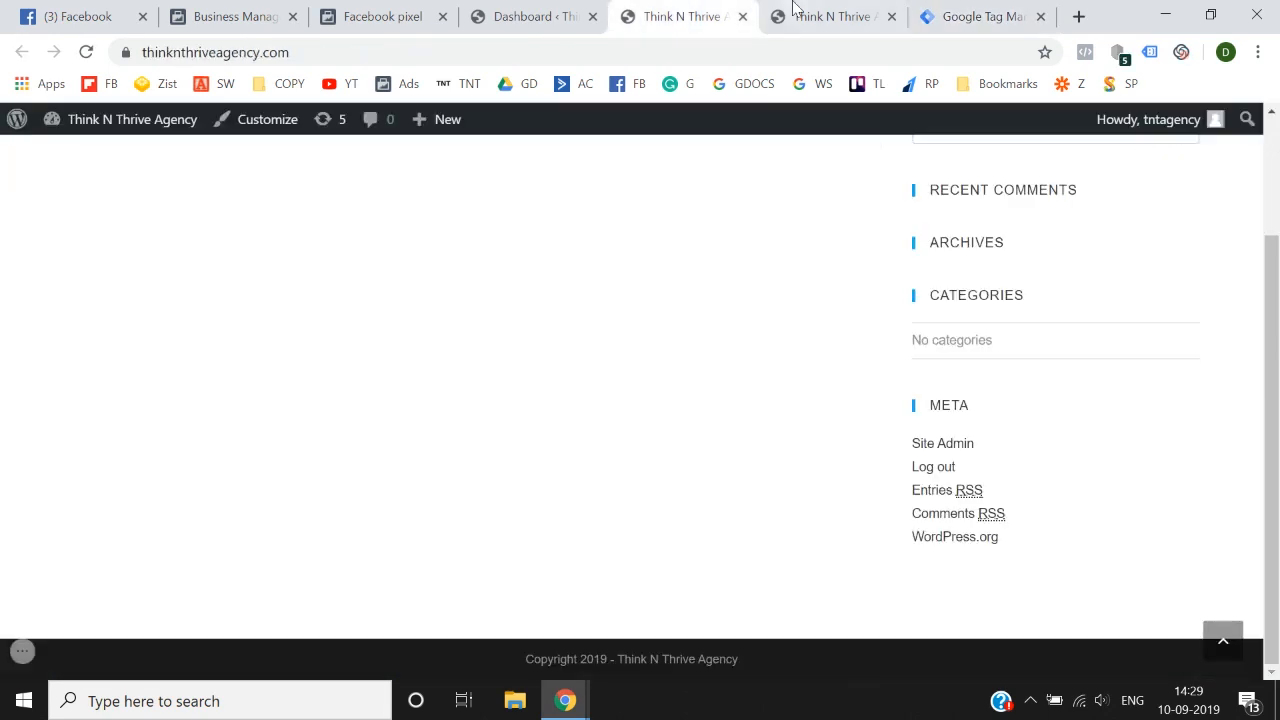
{"action": "left_click", "coordinate": [86, 52]}
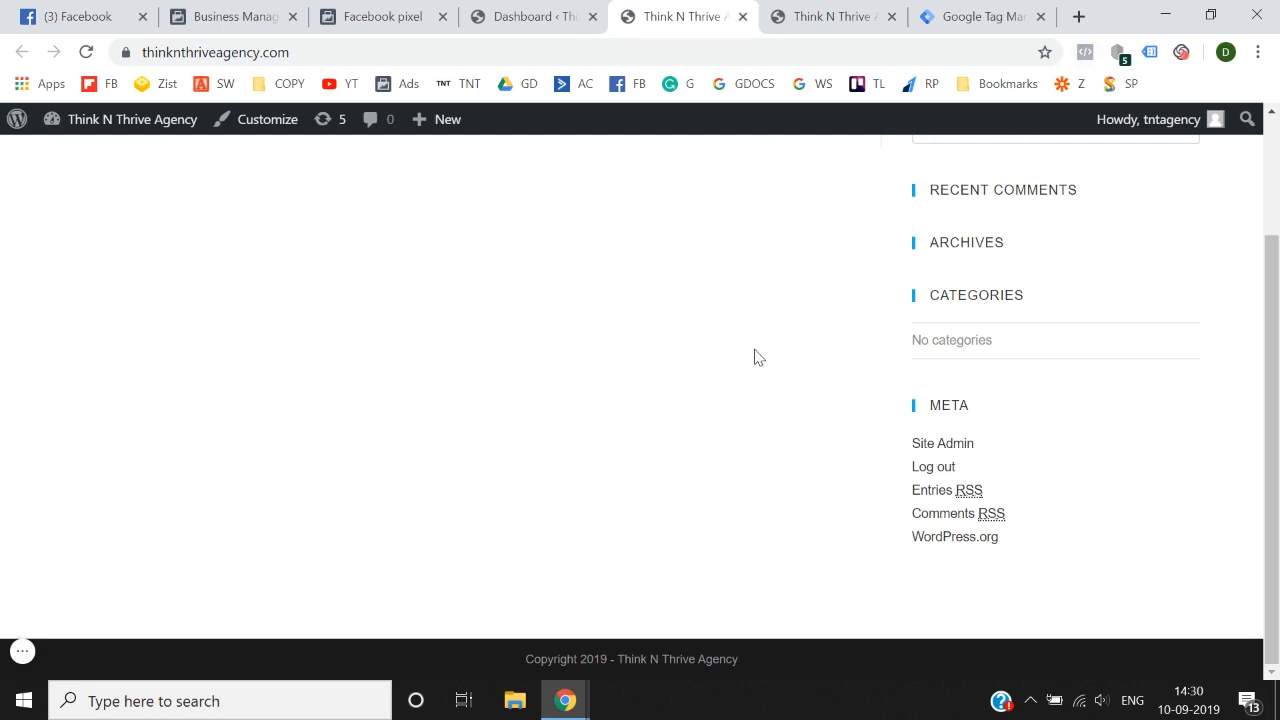
{"action": "scroll", "coordinate": [755, 350], "scroll_direction": "up", "scroll_amount": 3}
{"action": "scroll", "coordinate": [755, 350], "scroll_direction": "down", "scroll_amount": 3}
{"action": "left_click", "coordinate": [975, 13]}
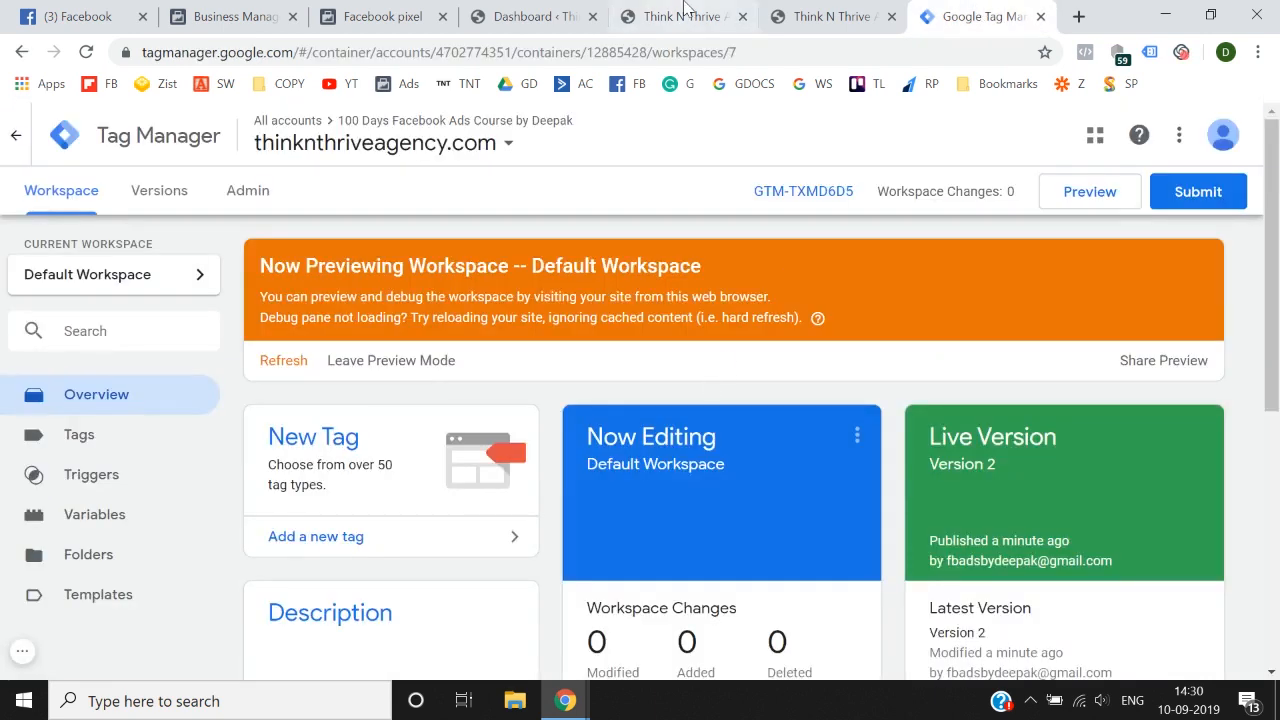
{"action": "left_click", "coordinate": [685, 9]}
Step: Reload the second open thinknthriveagency.com page until the Tag Manager debug pane loads, and enlarge the pane
{"action": "left_click", "coordinate": [830, 16]}
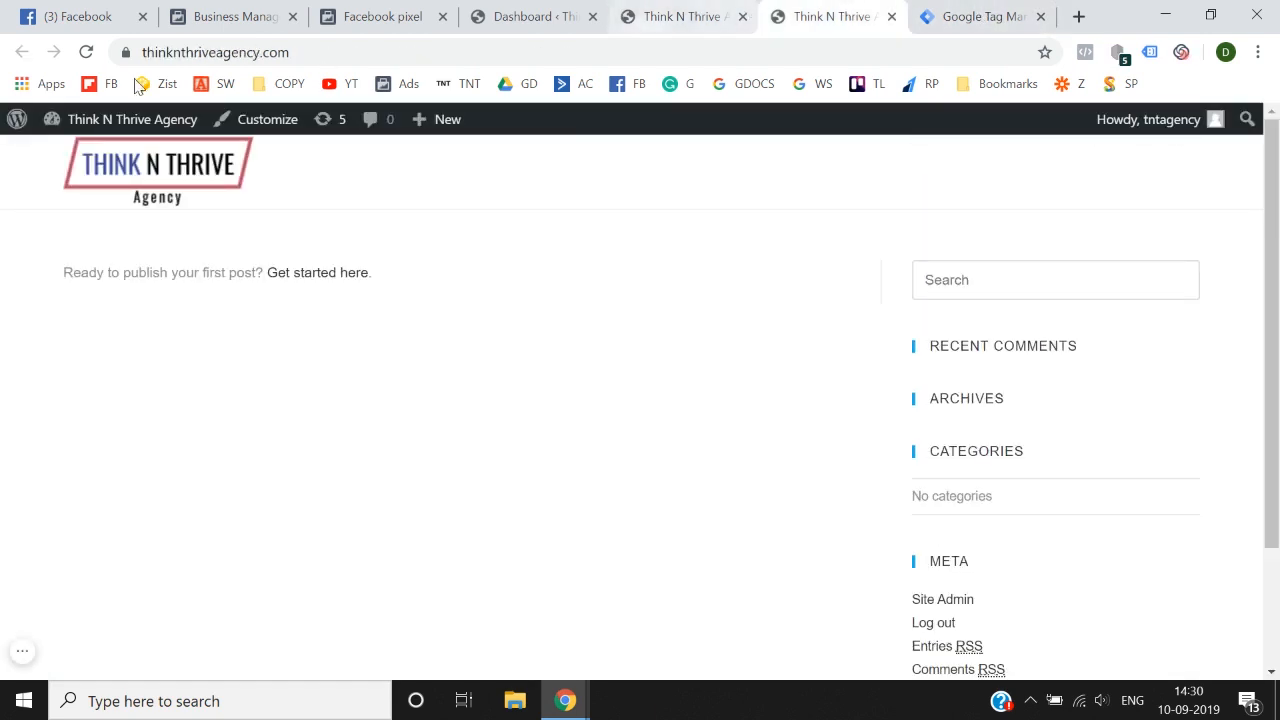
{"action": "left_click", "coordinate": [86, 54]}
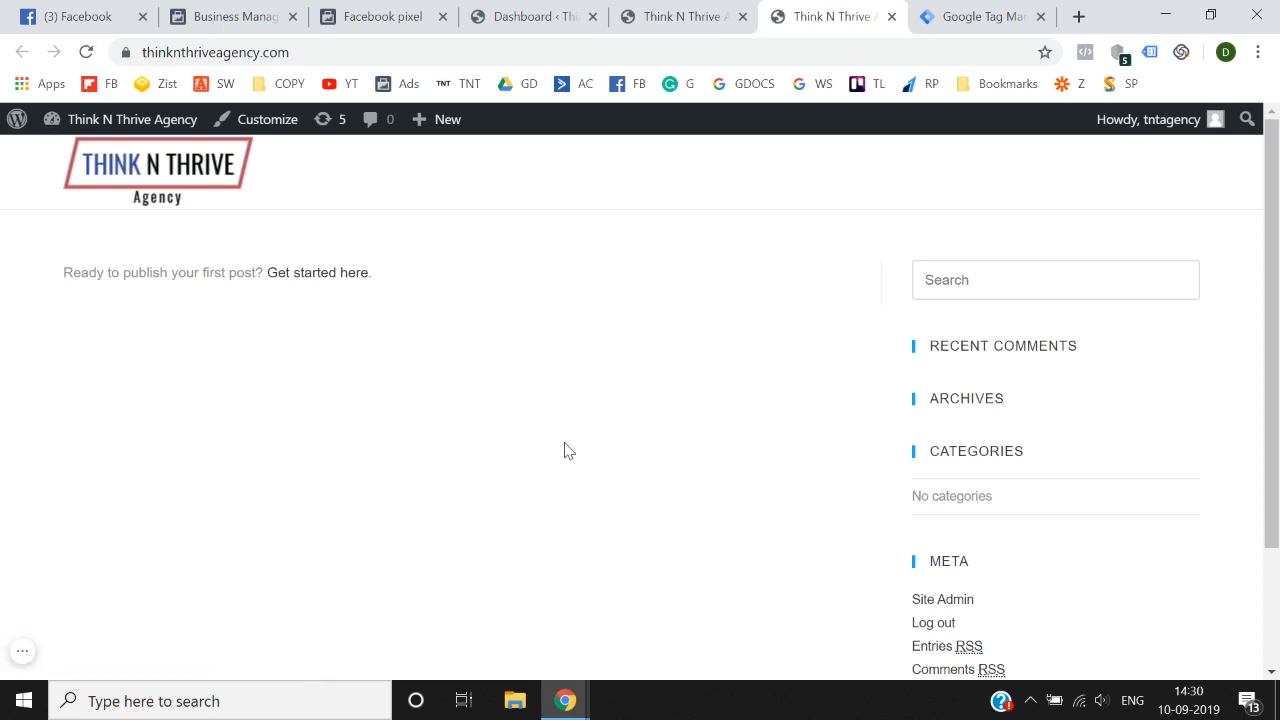
{"action": "left_click", "coordinate": [340, 46]}
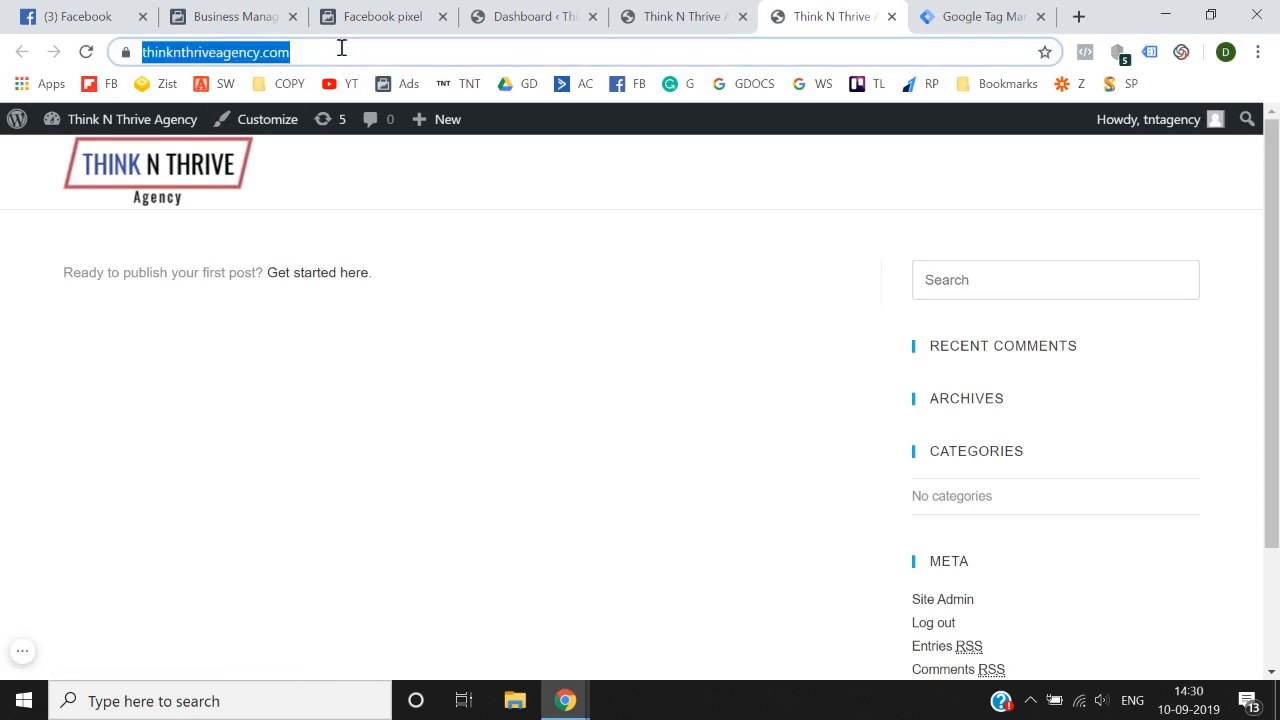
{"action": "left_click", "coordinate": [95, 55]}
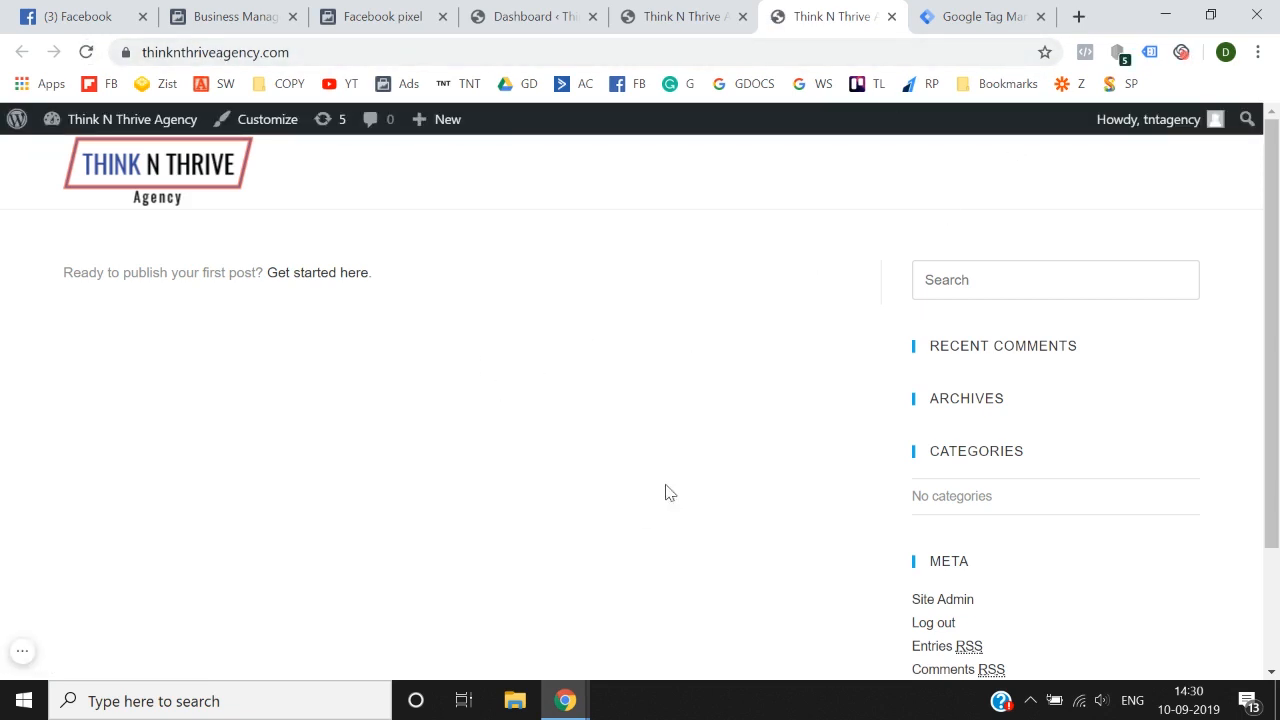
{"action": "key", "text": "F5"}
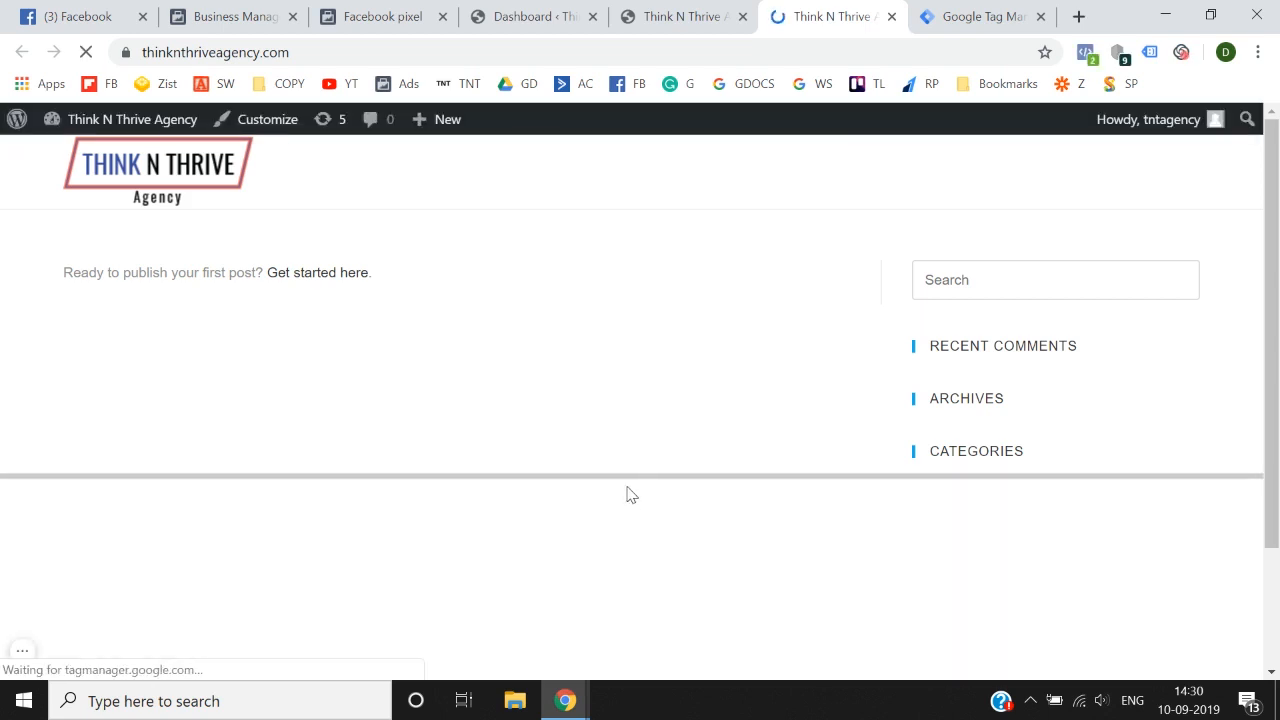
{"action": "left_click_drag", "start_coordinate": [629, 474], "coordinate": [655, 374]}
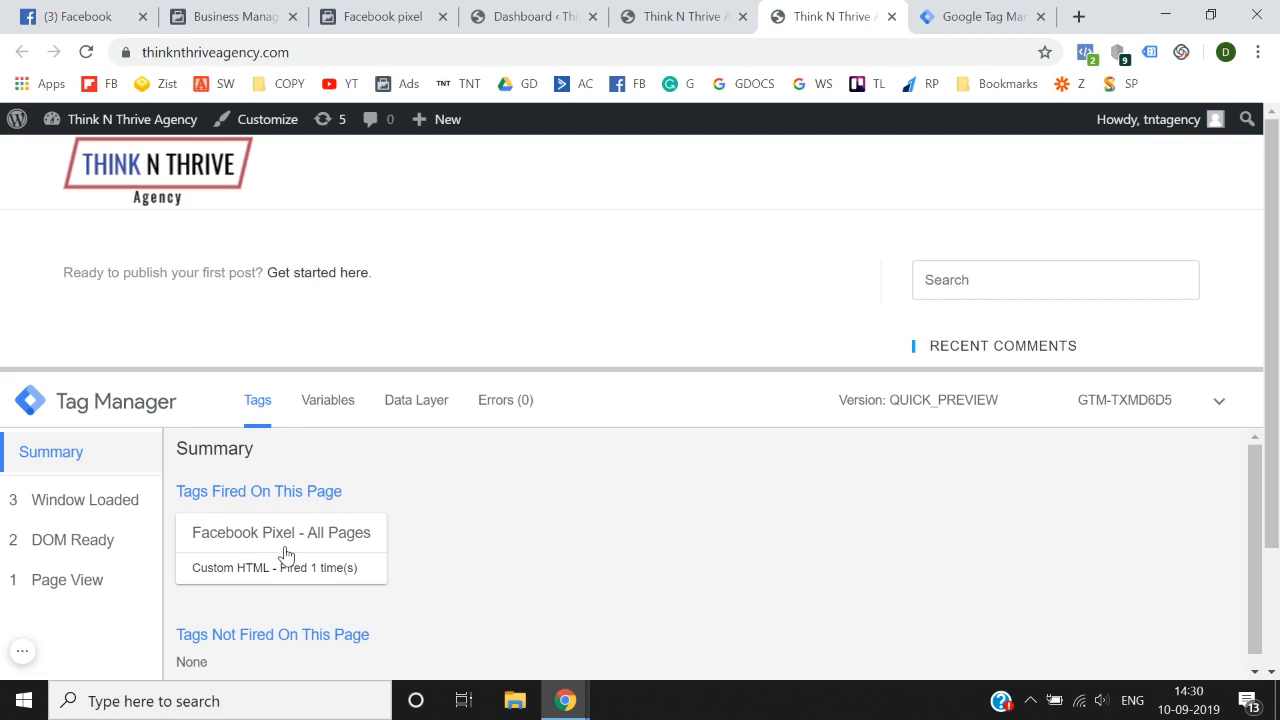
Step: Inspect the Facebook Pixel's PageView event details for the site in Facebook Pixel Helper
{"action": "left_click", "coordinate": [1086, 53]}
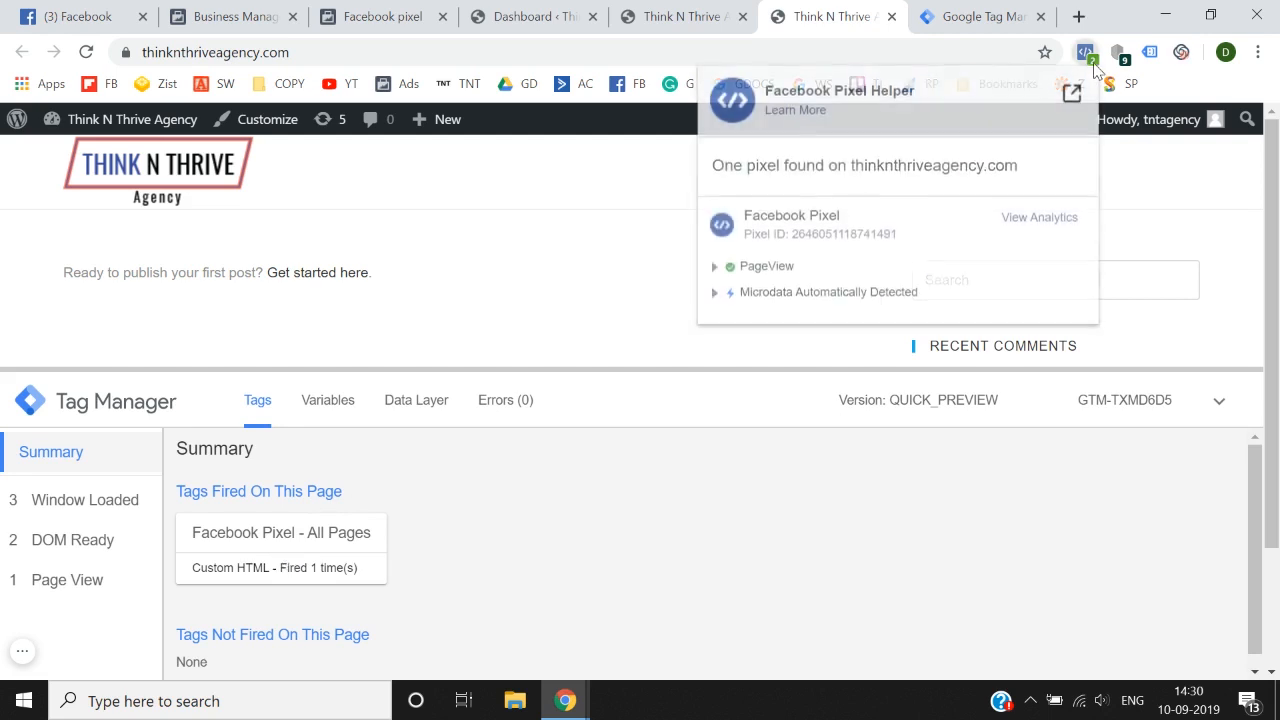
{"action": "left_click", "coordinate": [528, 300]}
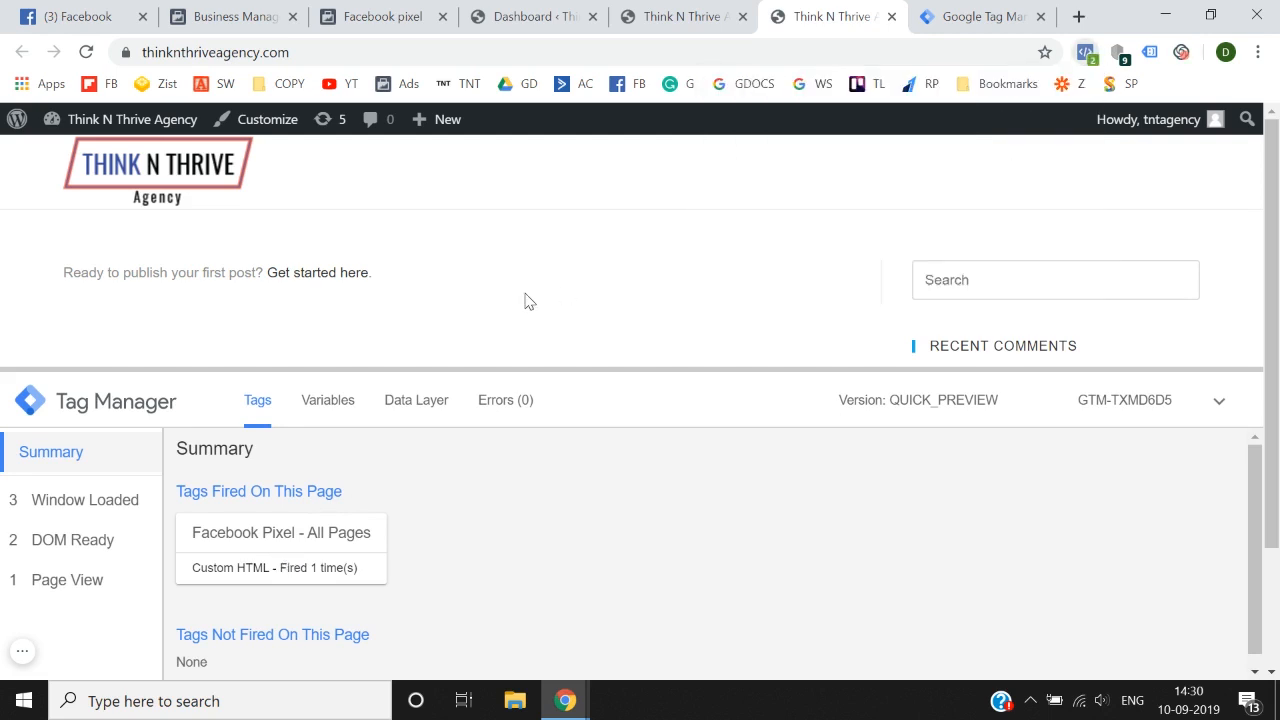
{"action": "left_click", "coordinate": [1088, 56]}
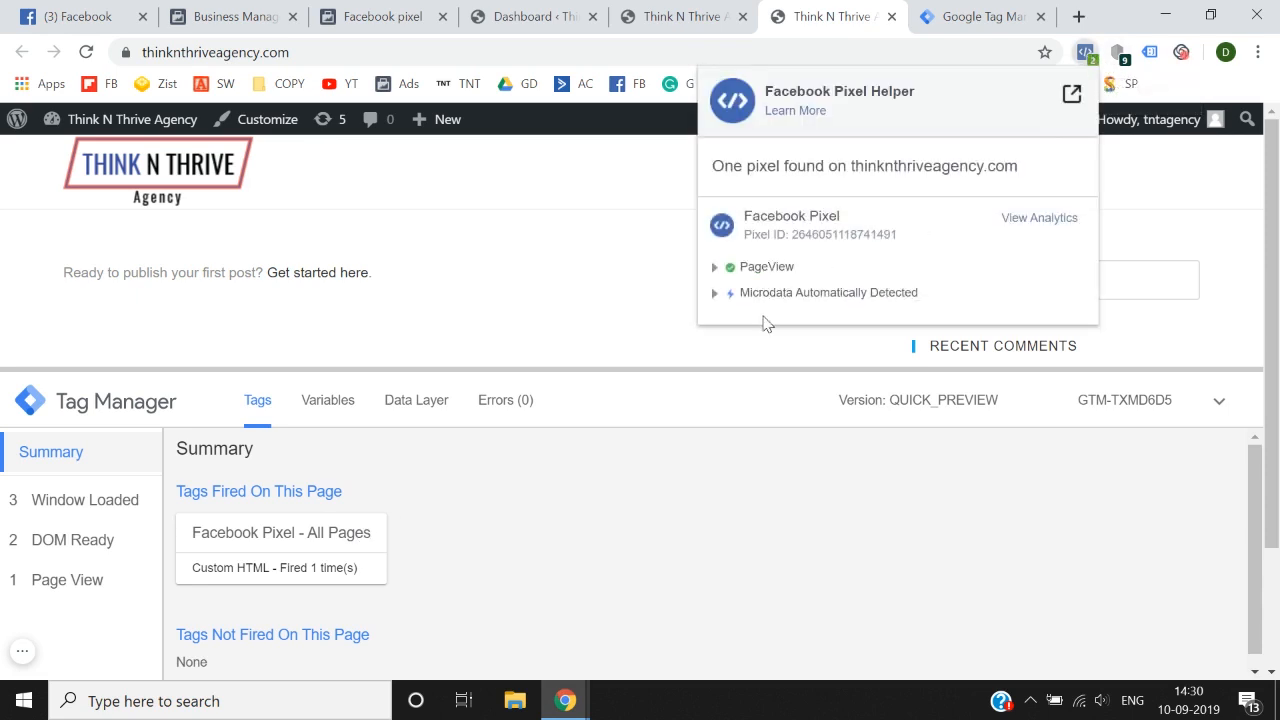
{"action": "left_click", "coordinate": [751, 276]}
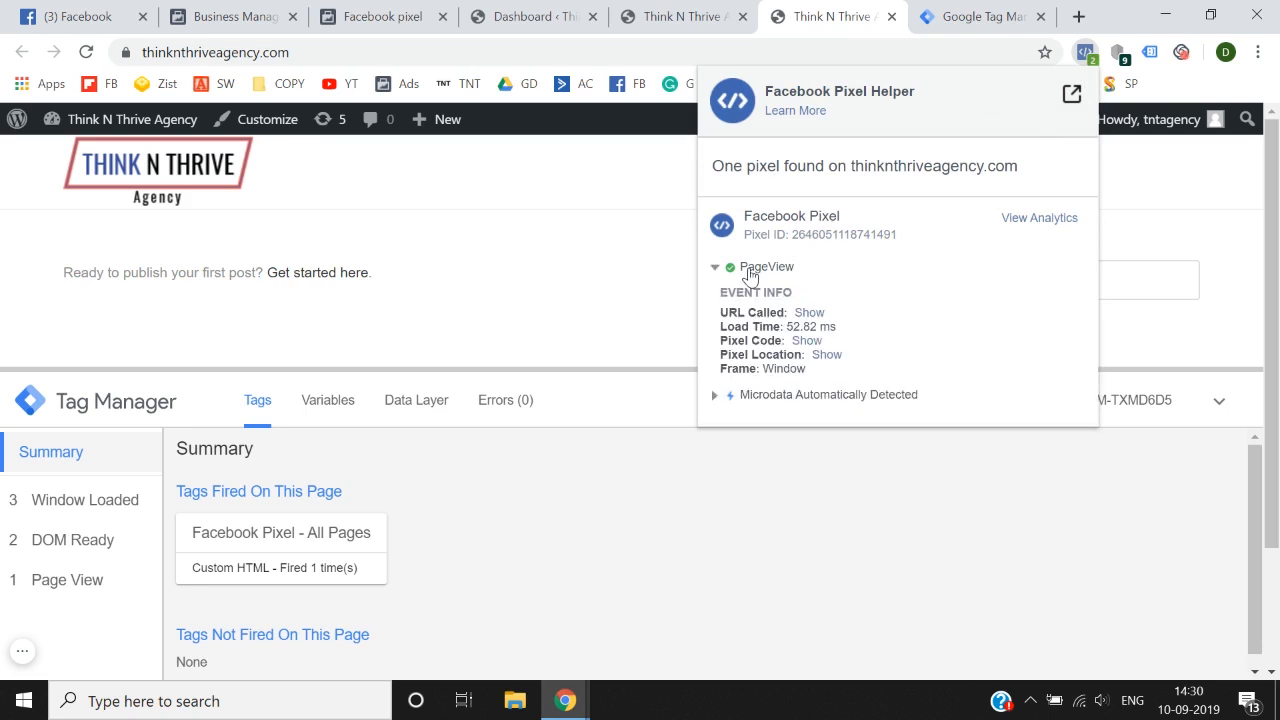
{"action": "left_click", "coordinate": [753, 274]}
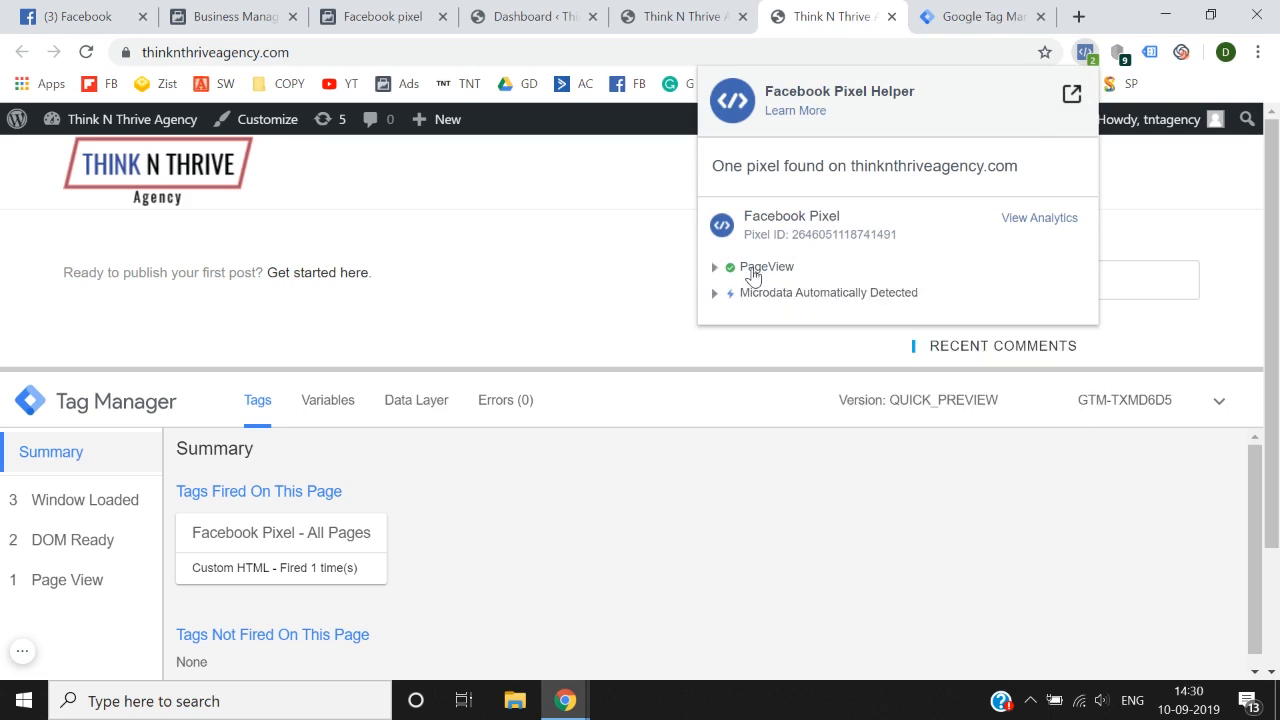
Step: Close the Facebook Pixel Helper, switch to Tag Manager and leave Preview mode for the Default Workspace
{"action": "left_click", "coordinate": [604, 268]}
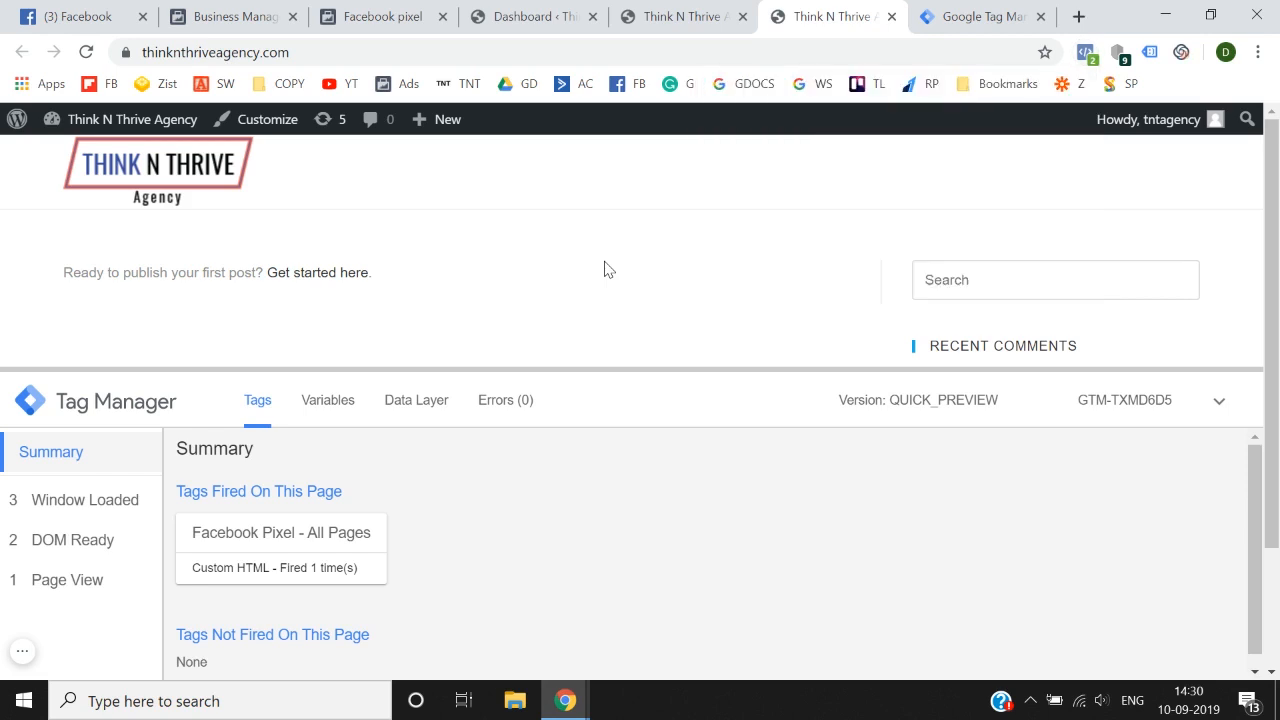
{"action": "left_click", "coordinate": [990, 12]}
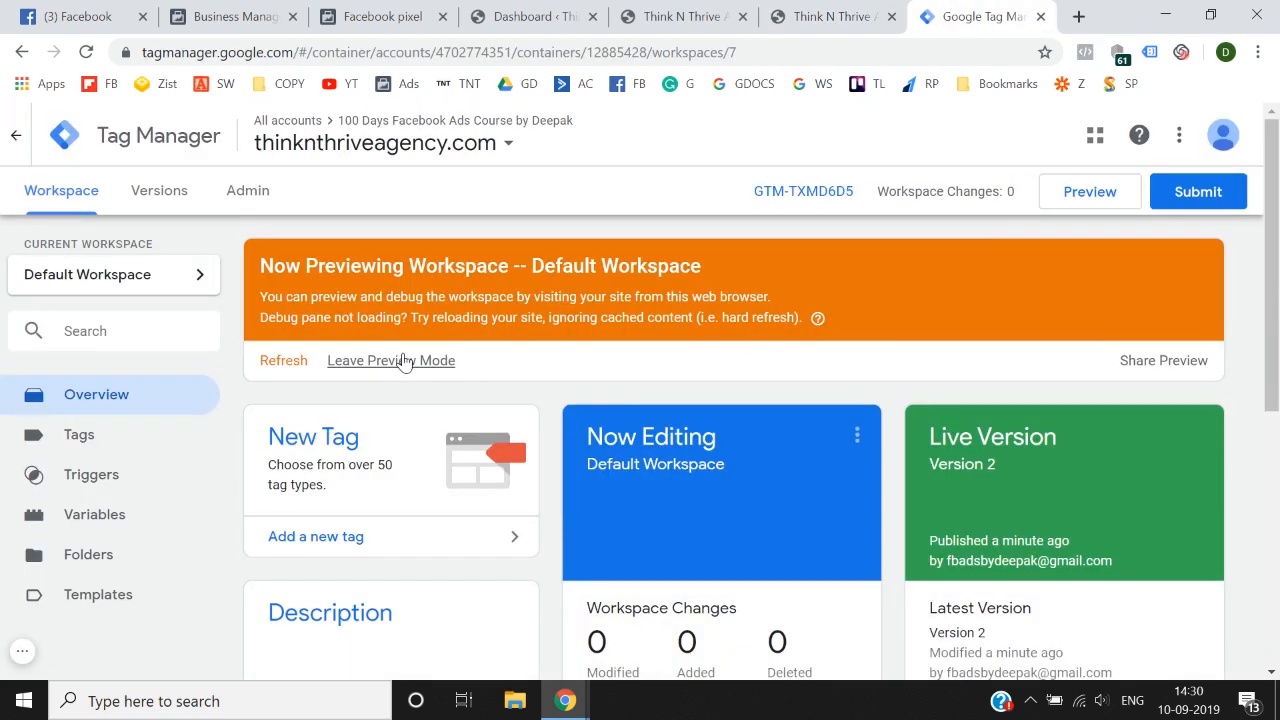
{"action": "left_click", "coordinate": [408, 360]}
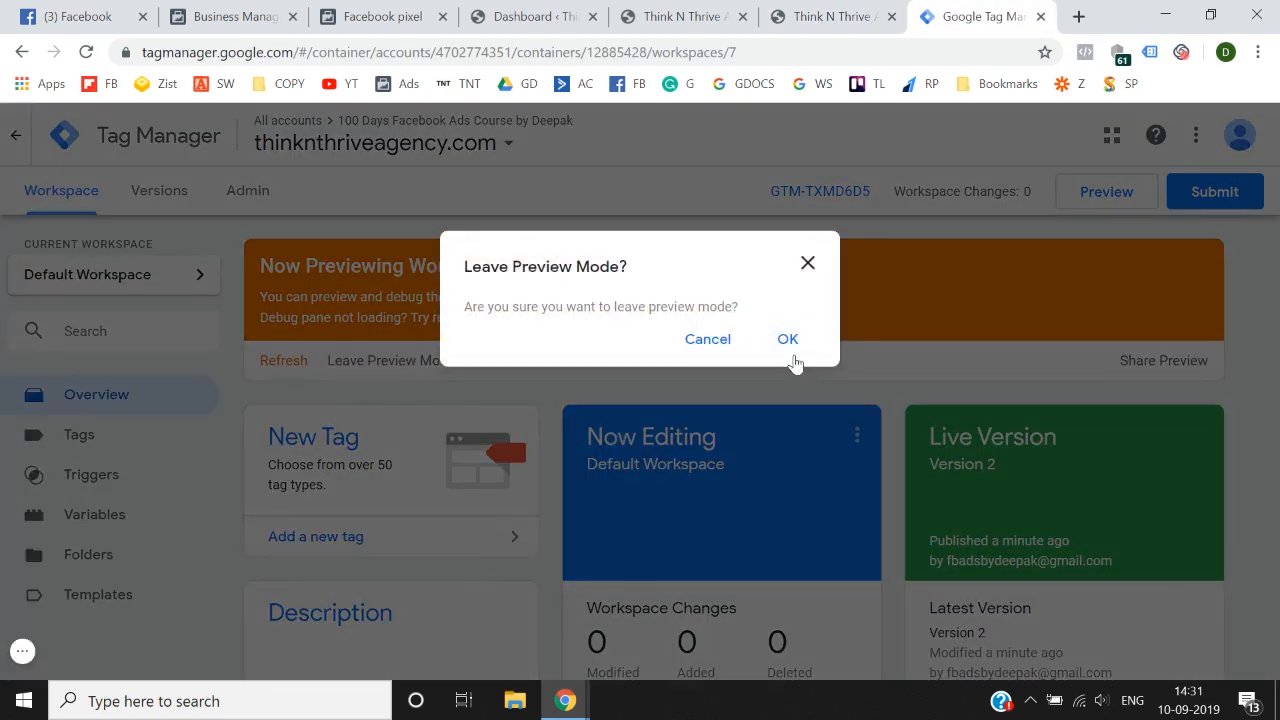
{"action": "left_click", "coordinate": [788, 340]}
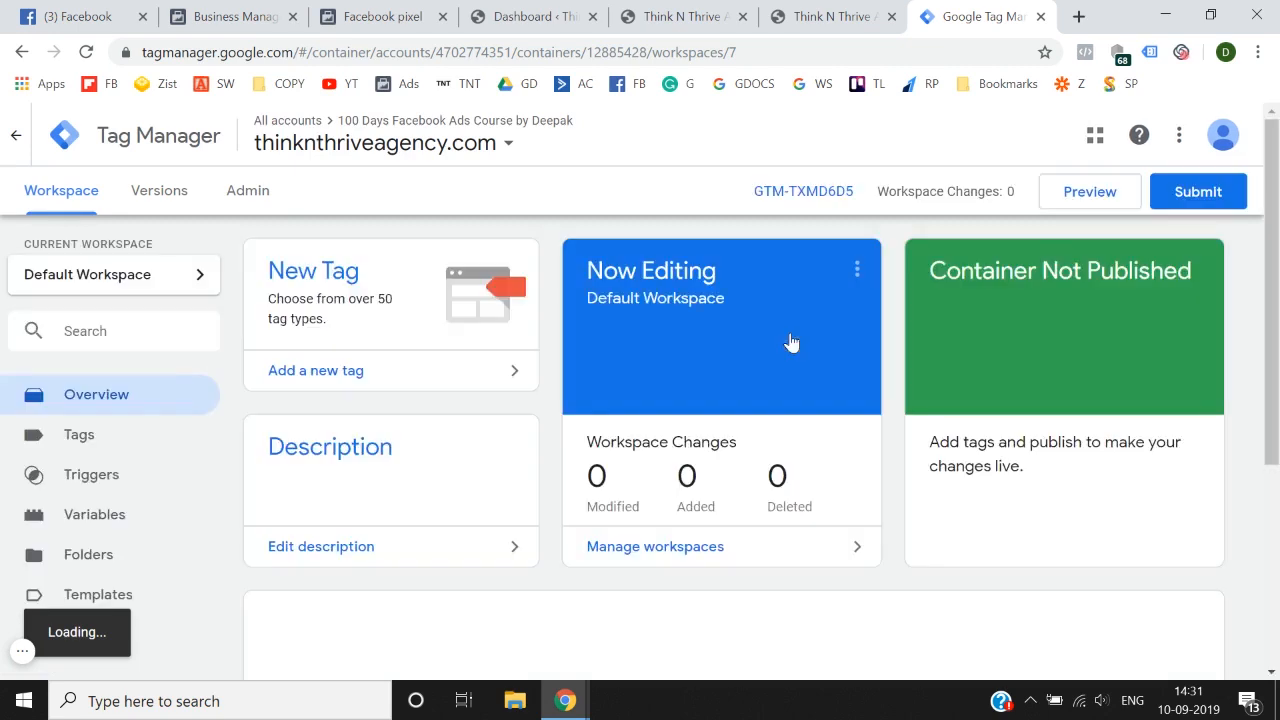
Step: Reload the second open thinknthriveagency.com page and check the site's pixel in Facebook Pixel Helper
{"action": "left_click", "coordinate": [685, 8]}
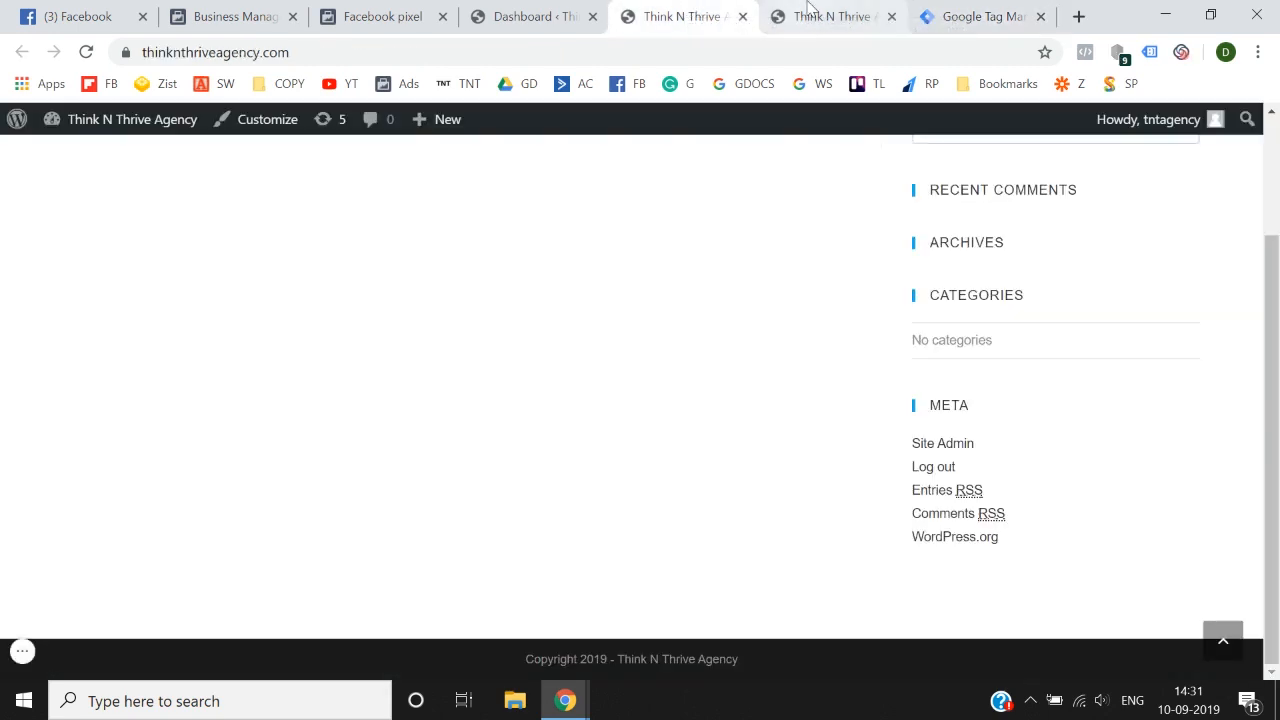
{"action": "left_click", "coordinate": [810, 8]}
{"action": "left_click", "coordinate": [86, 52]}
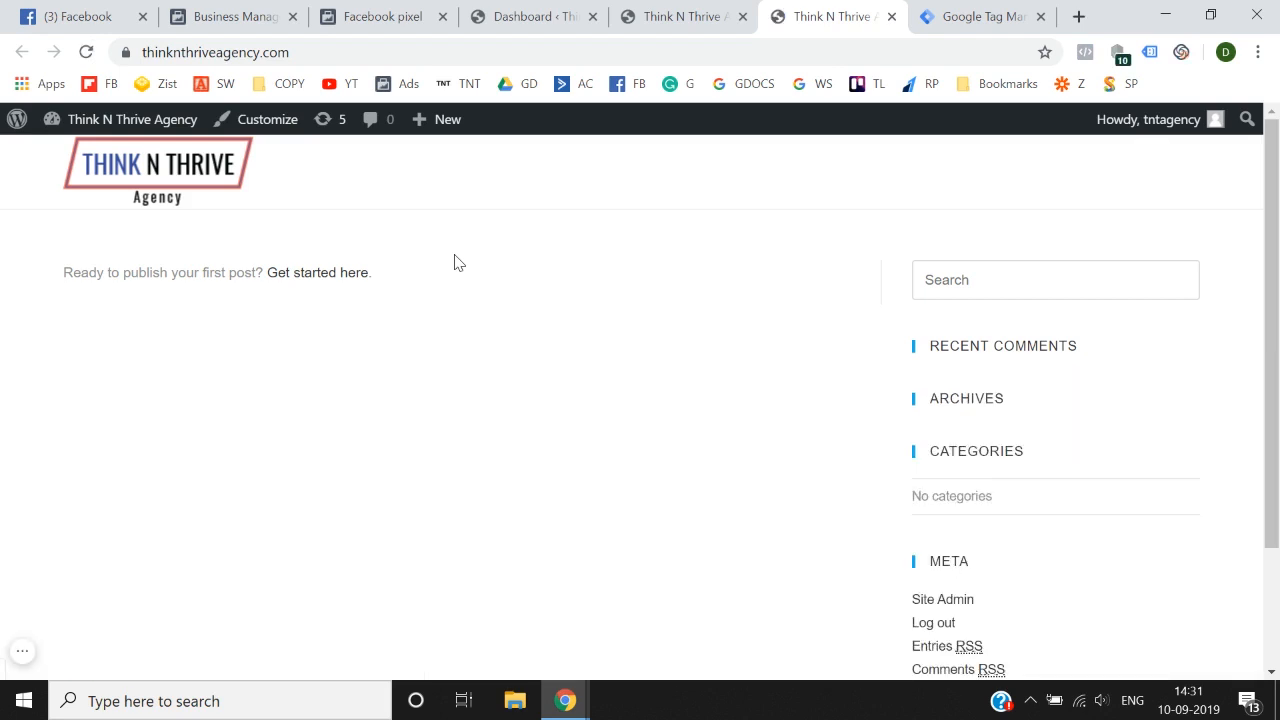
{"action": "left_click", "coordinate": [1086, 52]}
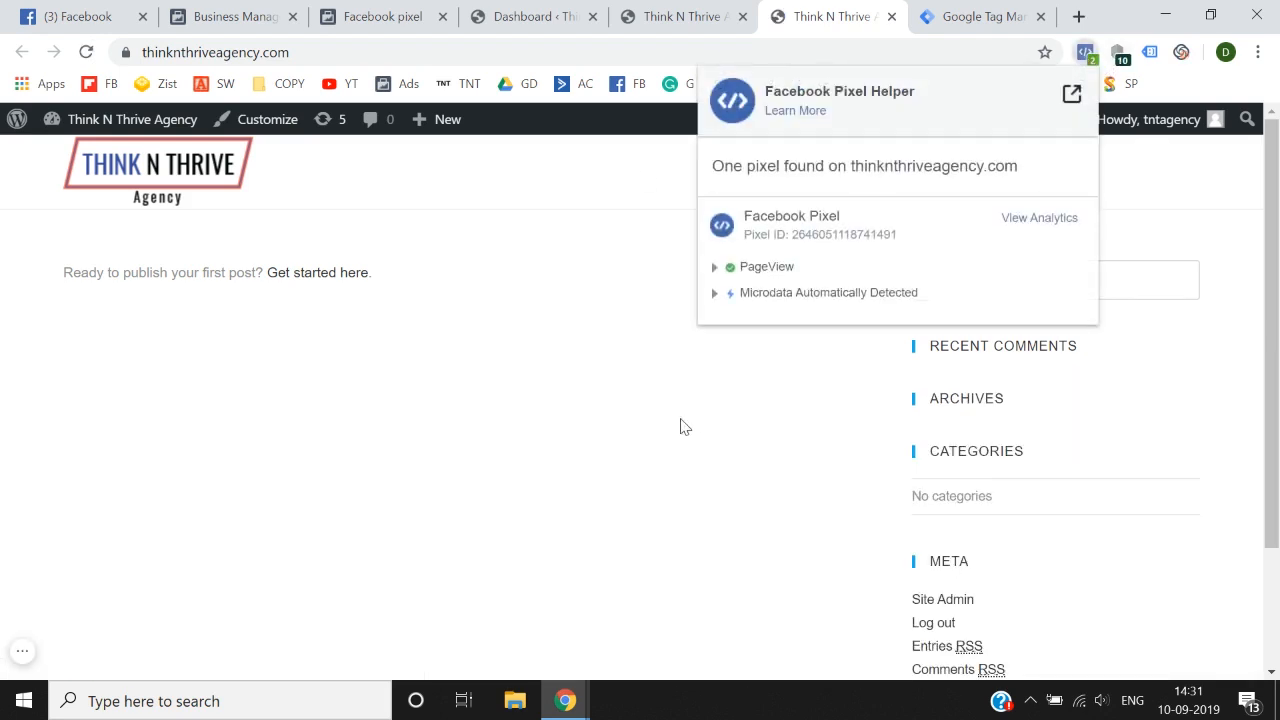
{"action": "left_click", "coordinate": [680, 426]}
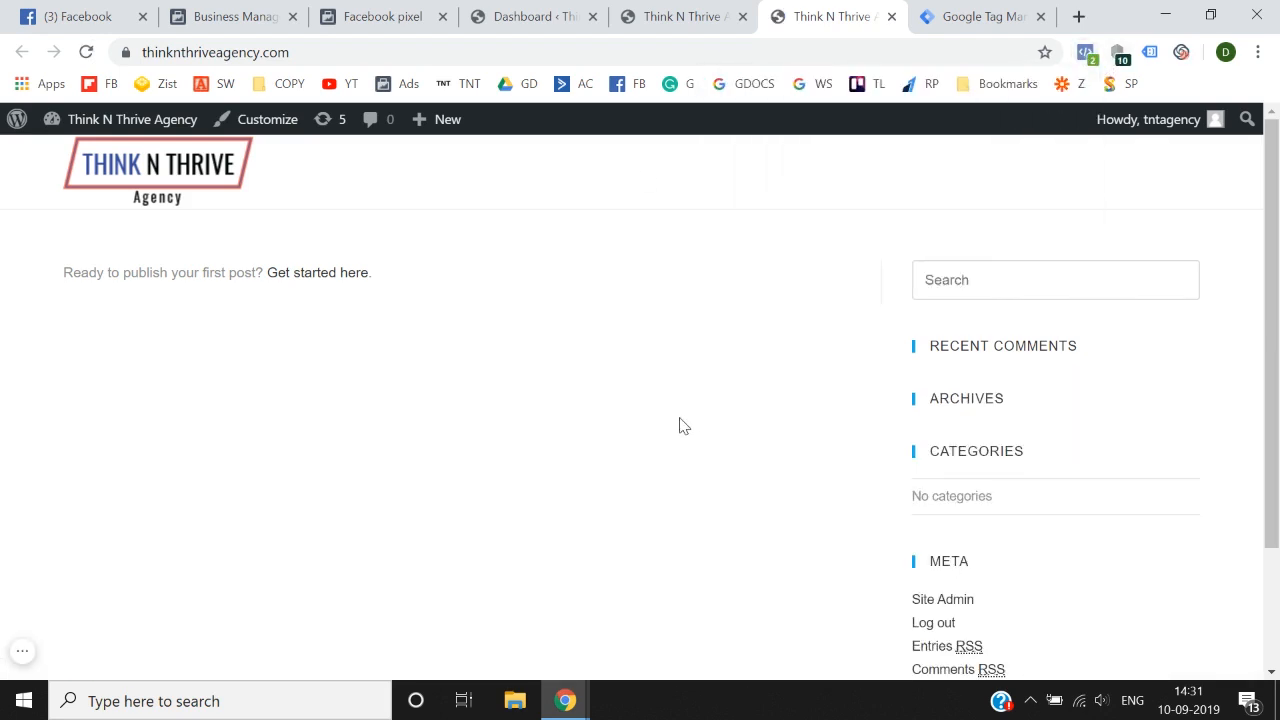
Step: Switch to Facebook Events Manager, continue past the pixel base code installation and cancel the event setup
{"action": "left_click", "coordinate": [286, 14]}
{"action": "left_click", "coordinate": [385, 16]}
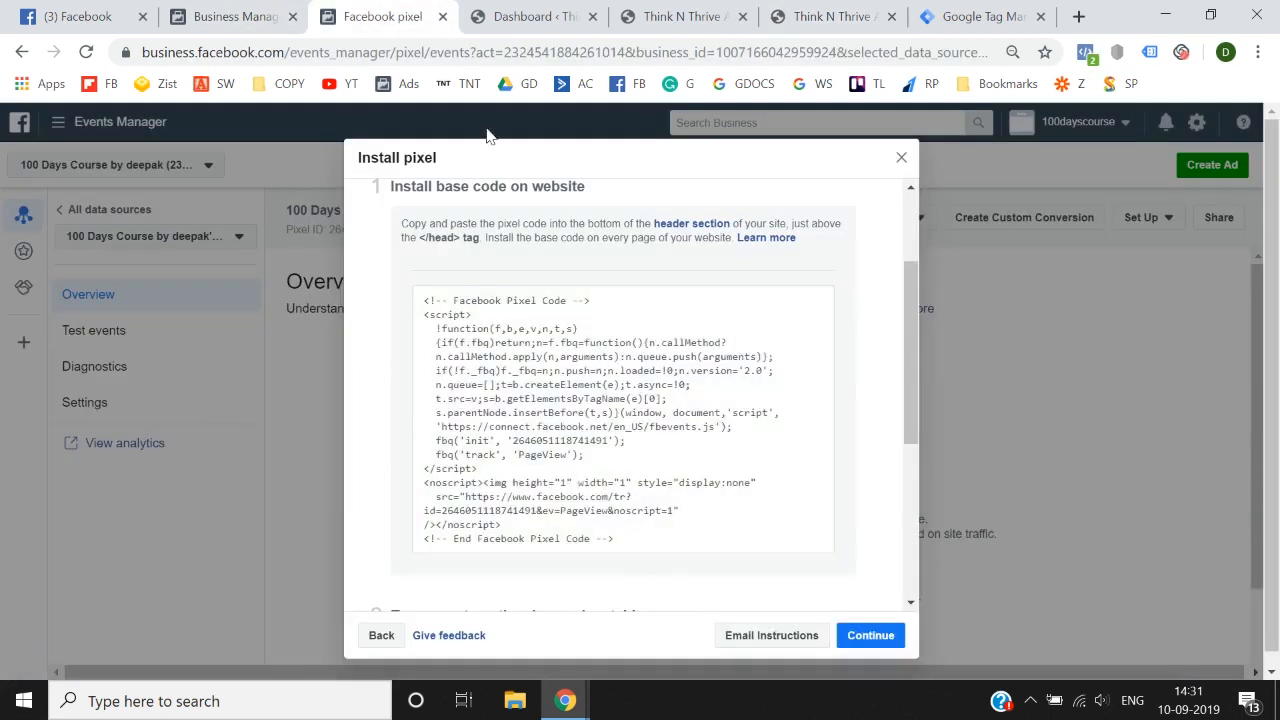
{"action": "mouse_move", "coordinate": [717, 497]}
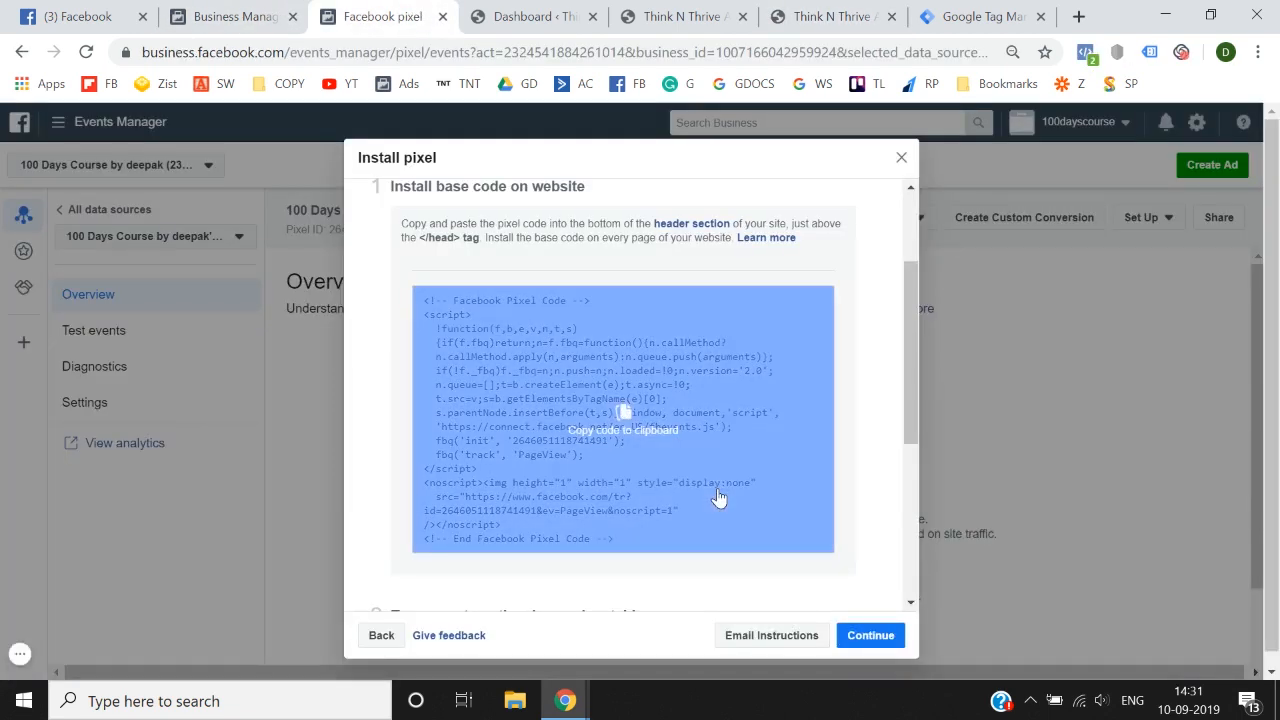
{"action": "left_click", "coordinate": [870, 635]}
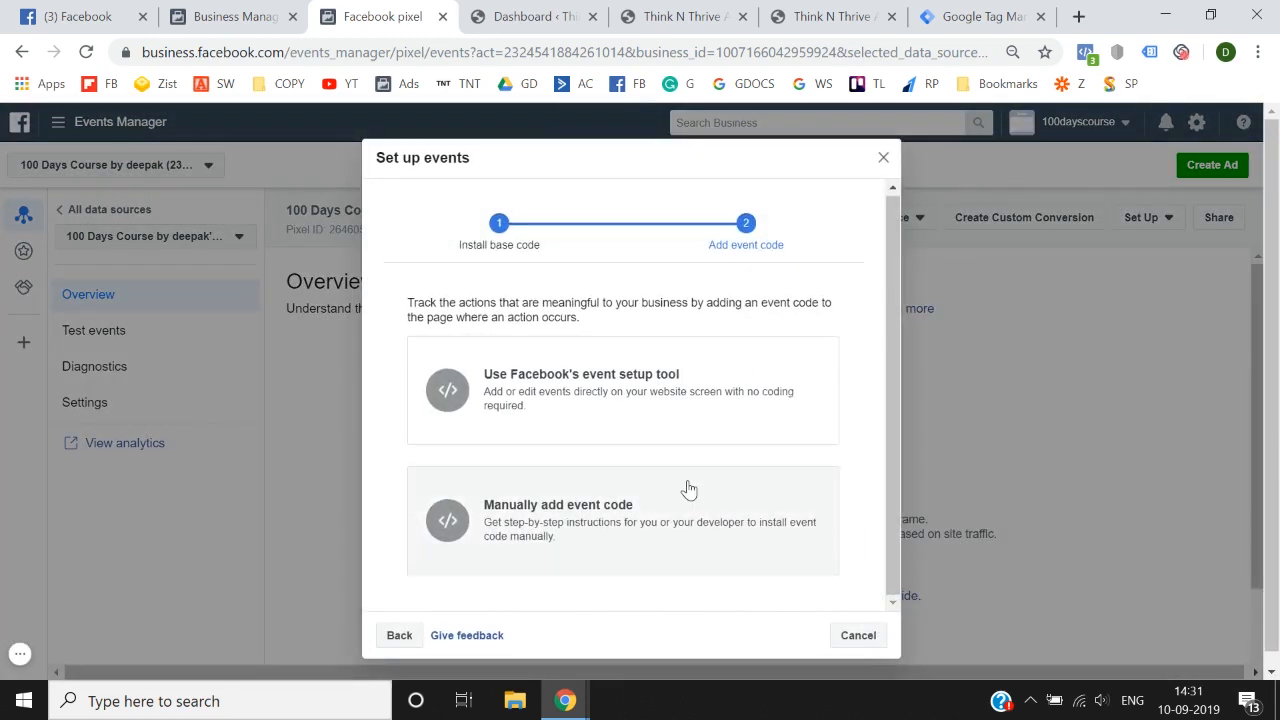
{"action": "left_click", "coordinate": [862, 645]}
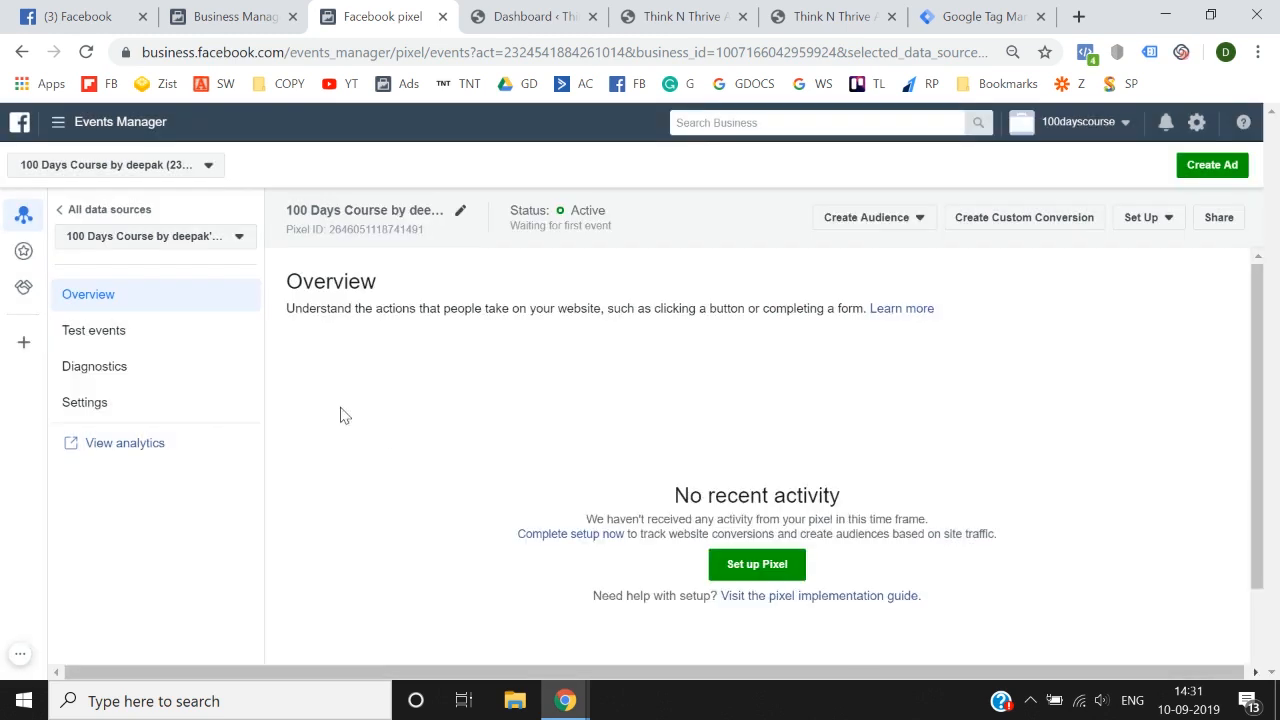
Step: Go through Ads Manager to the data sources in Events Manager and open the 100 Days Course pixel's details
{"action": "left_click", "coordinate": [57, 121]}
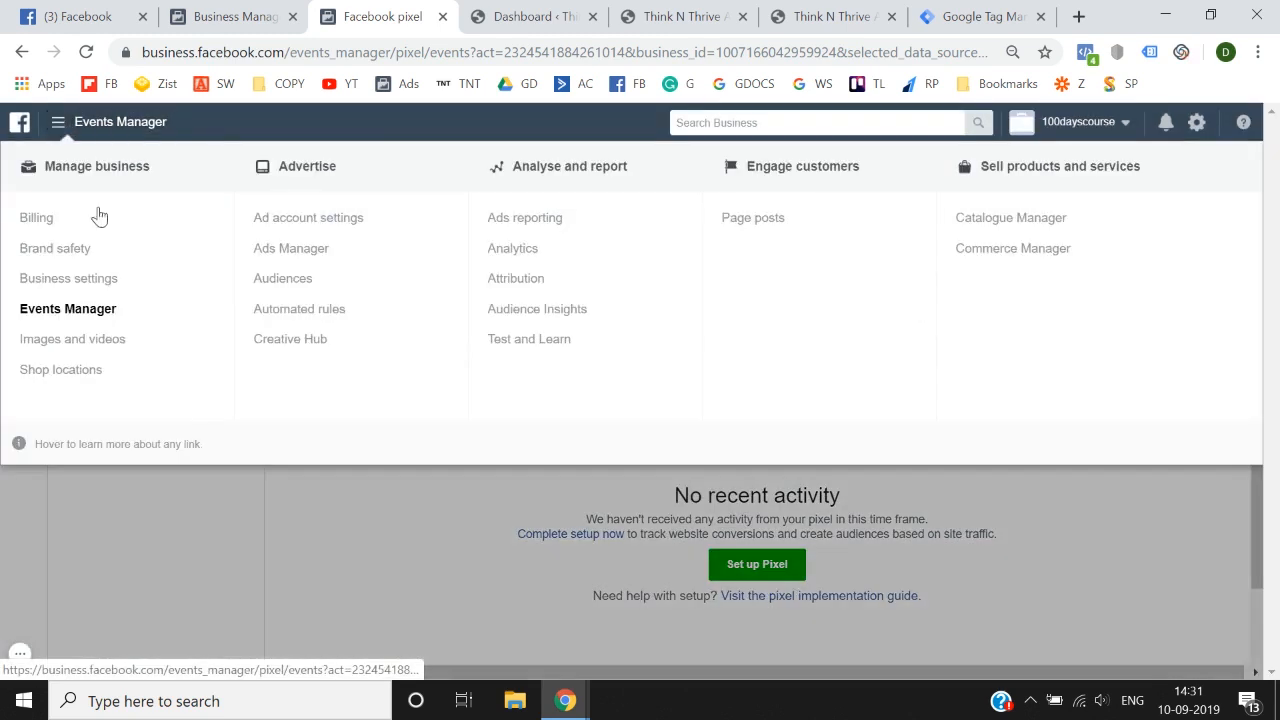
{"action": "left_click", "coordinate": [295, 249]}
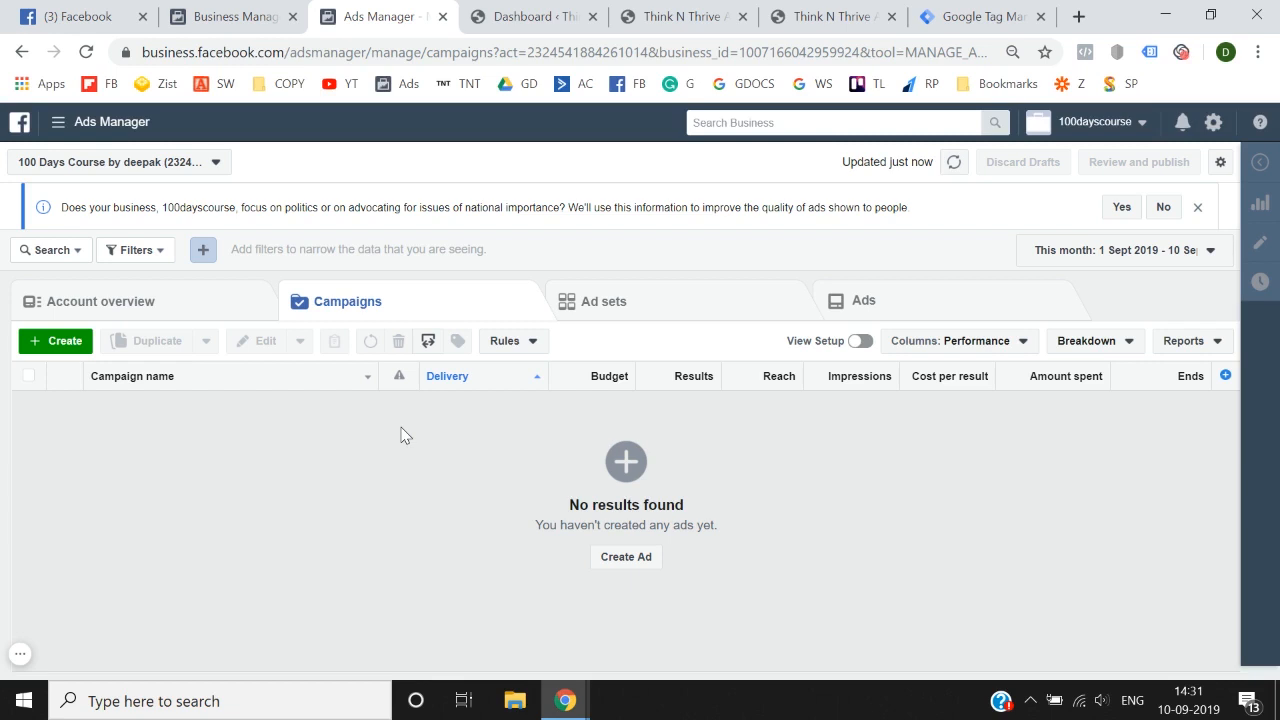
{"action": "left_click", "coordinate": [56, 122]}
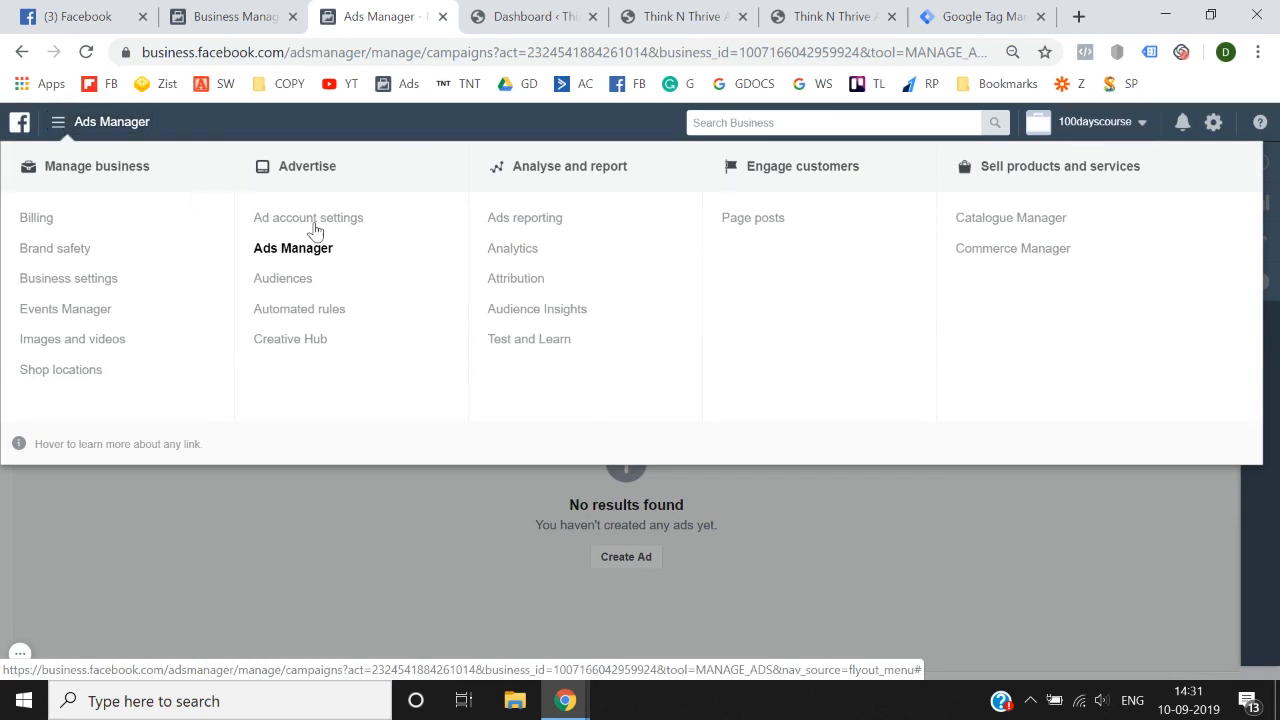
{"action": "left_click", "coordinate": [100, 309]}
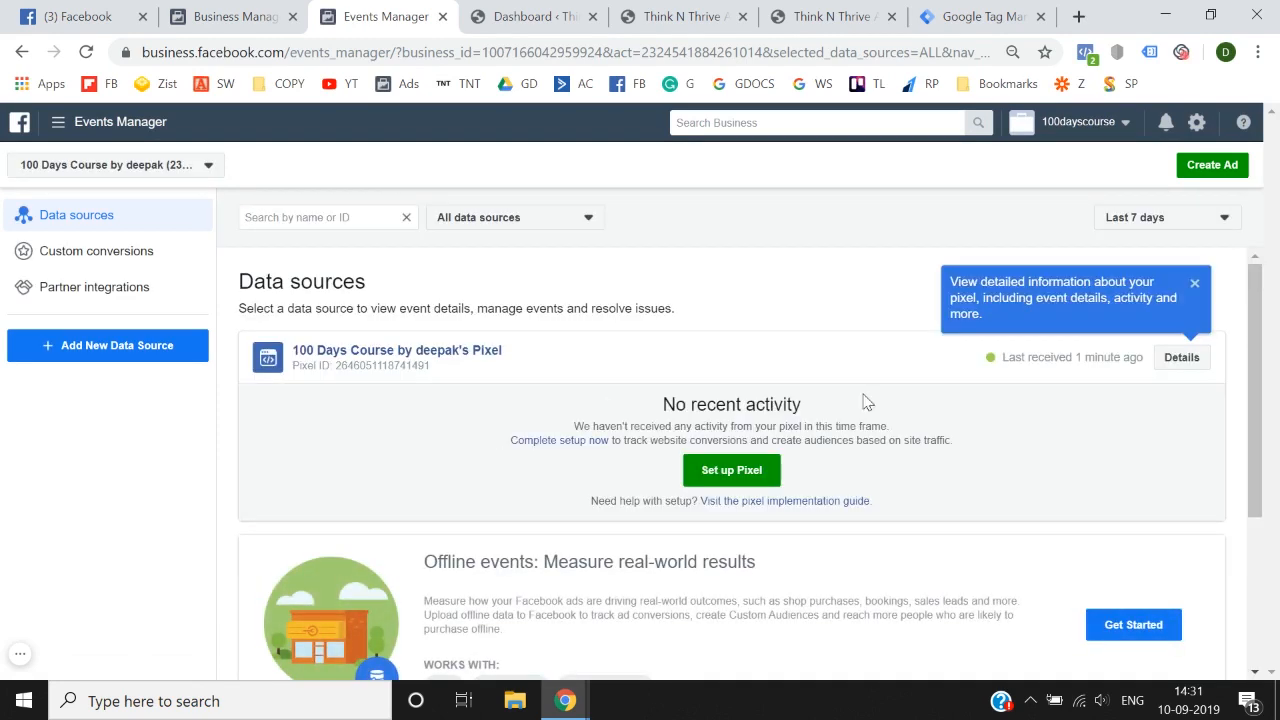
{"action": "left_click", "coordinate": [1194, 284]}
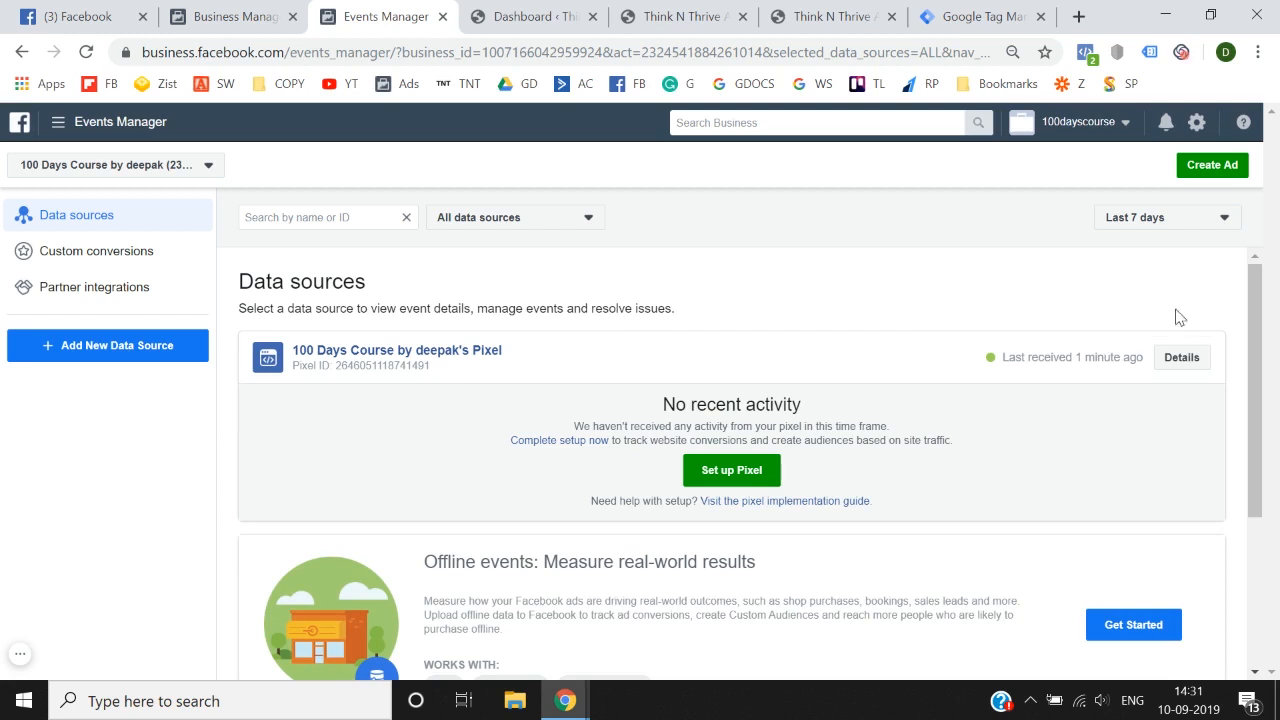
{"action": "left_click", "coordinate": [1176, 371]}
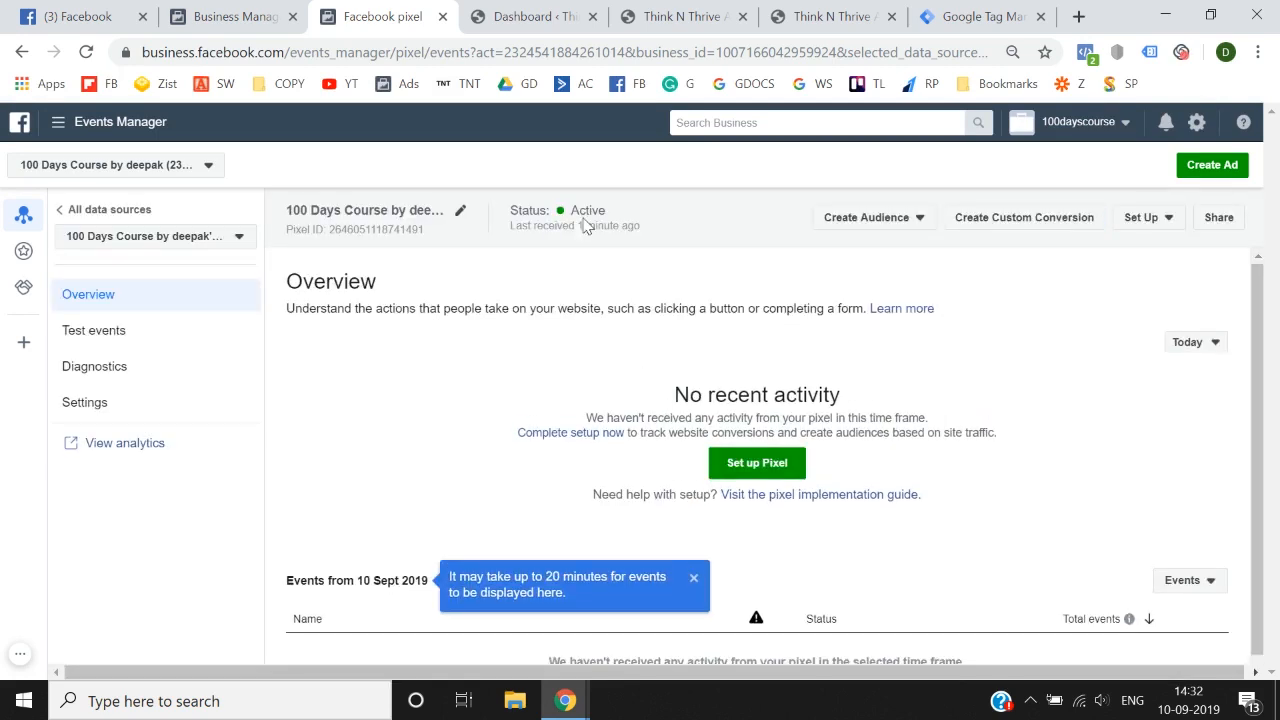
Step: Review the base code under the manual pixel installation option in Events Manager and close the installation dialog
{"action": "left_click", "coordinate": [1150, 227]}
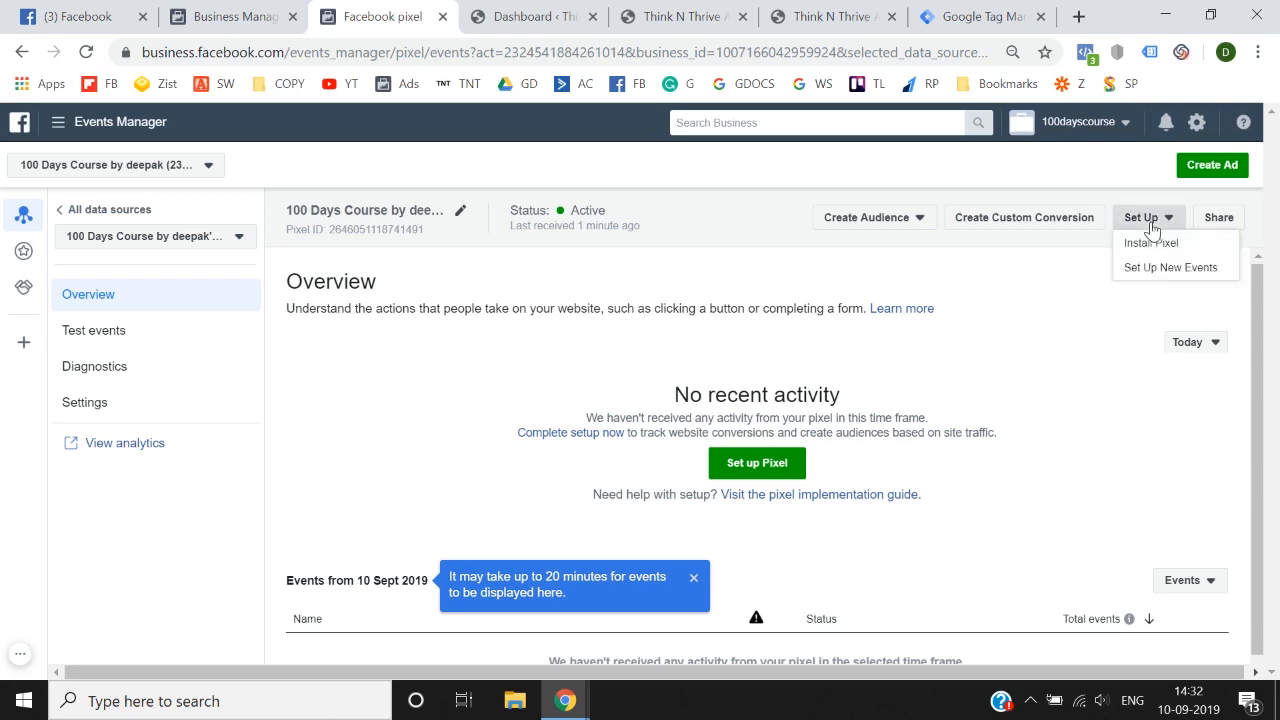
{"action": "left_click", "coordinate": [1165, 245]}
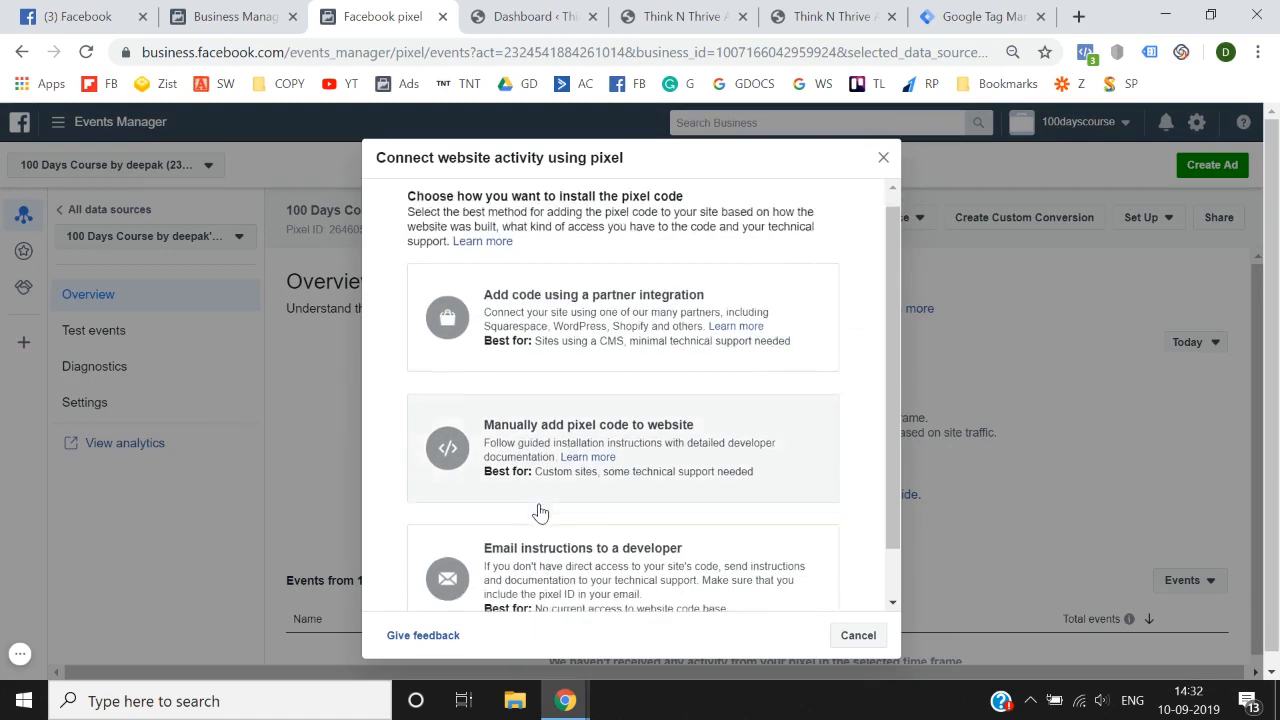
{"action": "scroll", "coordinate": [540, 513], "scroll_direction": "down", "scroll_amount": 1}
{"action": "left_click", "coordinate": [694, 397]}
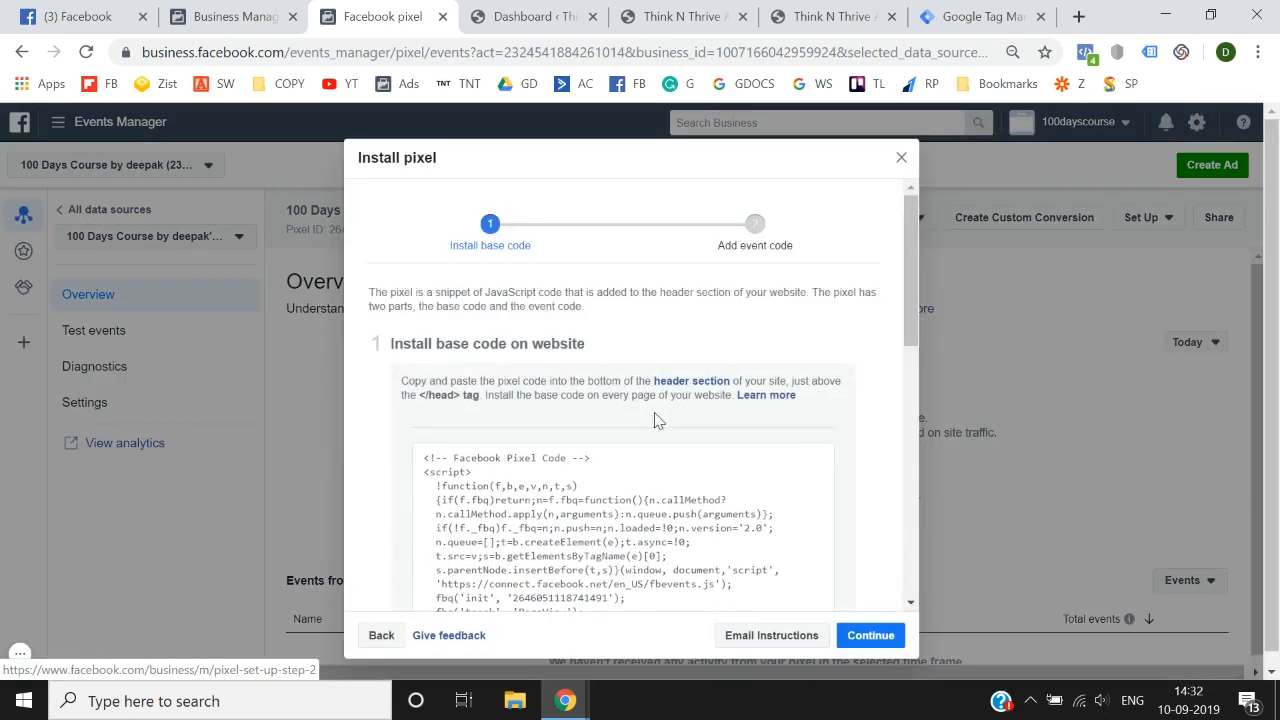
{"action": "mouse_move", "coordinate": [560, 523]}
{"action": "scroll", "coordinate": [623, 371], "scroll_direction": "down", "scroll_amount": 2}
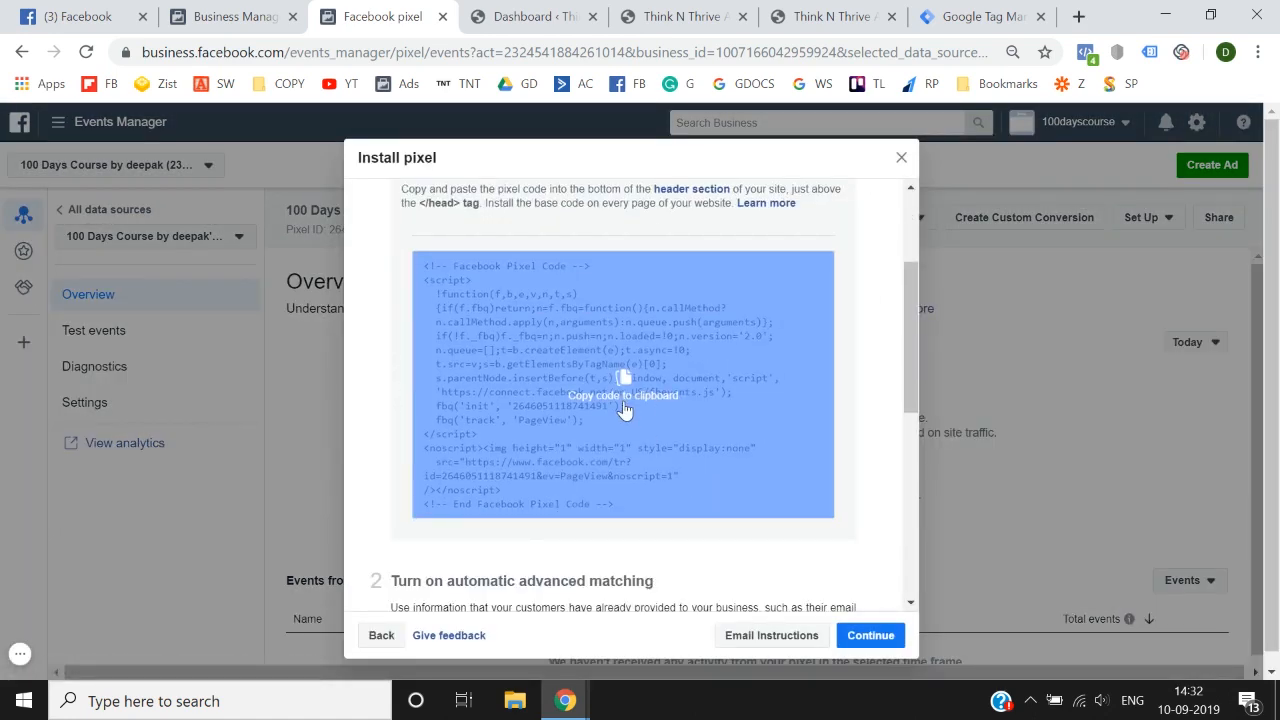
{"action": "scroll", "coordinate": [625, 411], "scroll_direction": "up", "scroll_amount": 2}
{"action": "scroll", "coordinate": [625, 411], "scroll_direction": "down", "scroll_amount": 2}
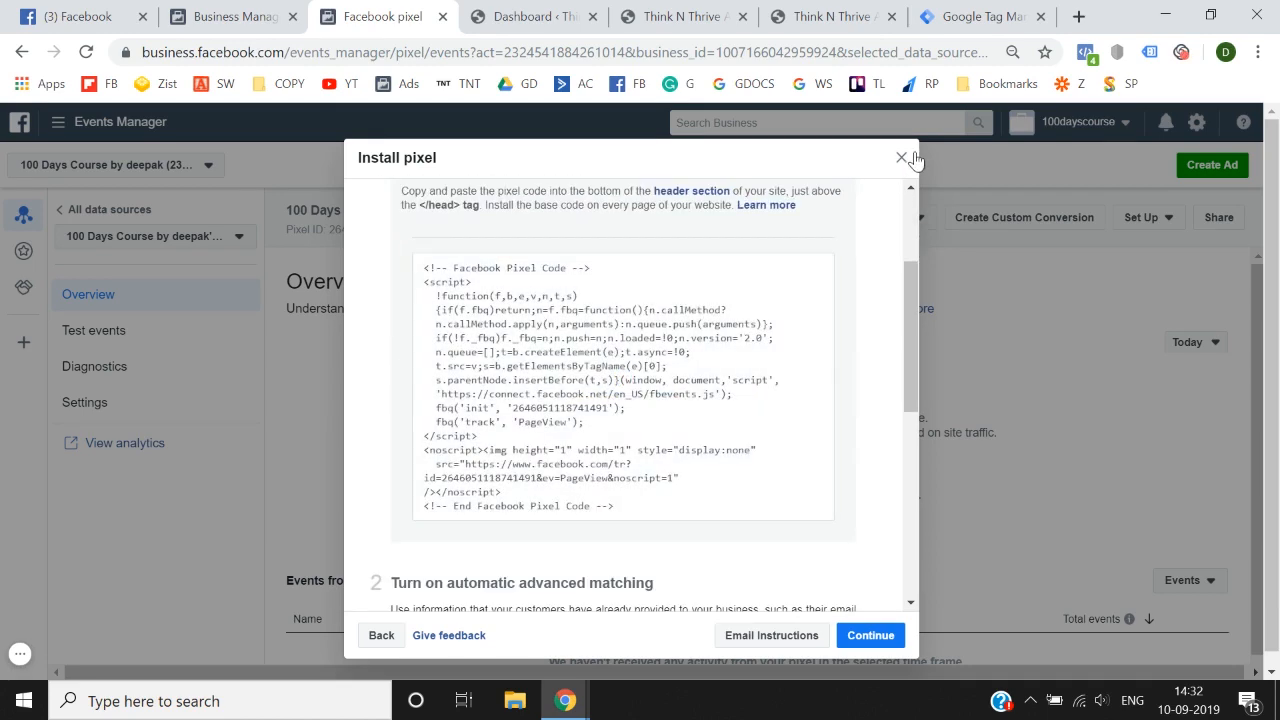
{"action": "left_click", "coordinate": [902, 158]}
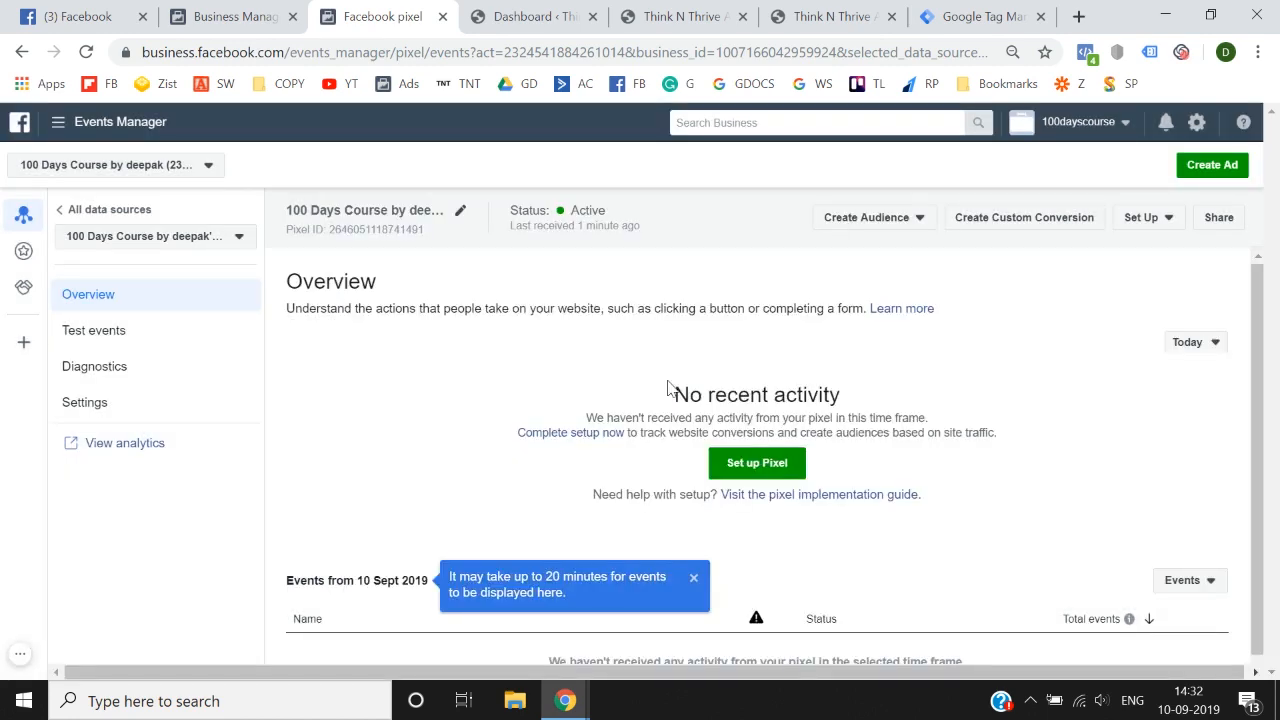